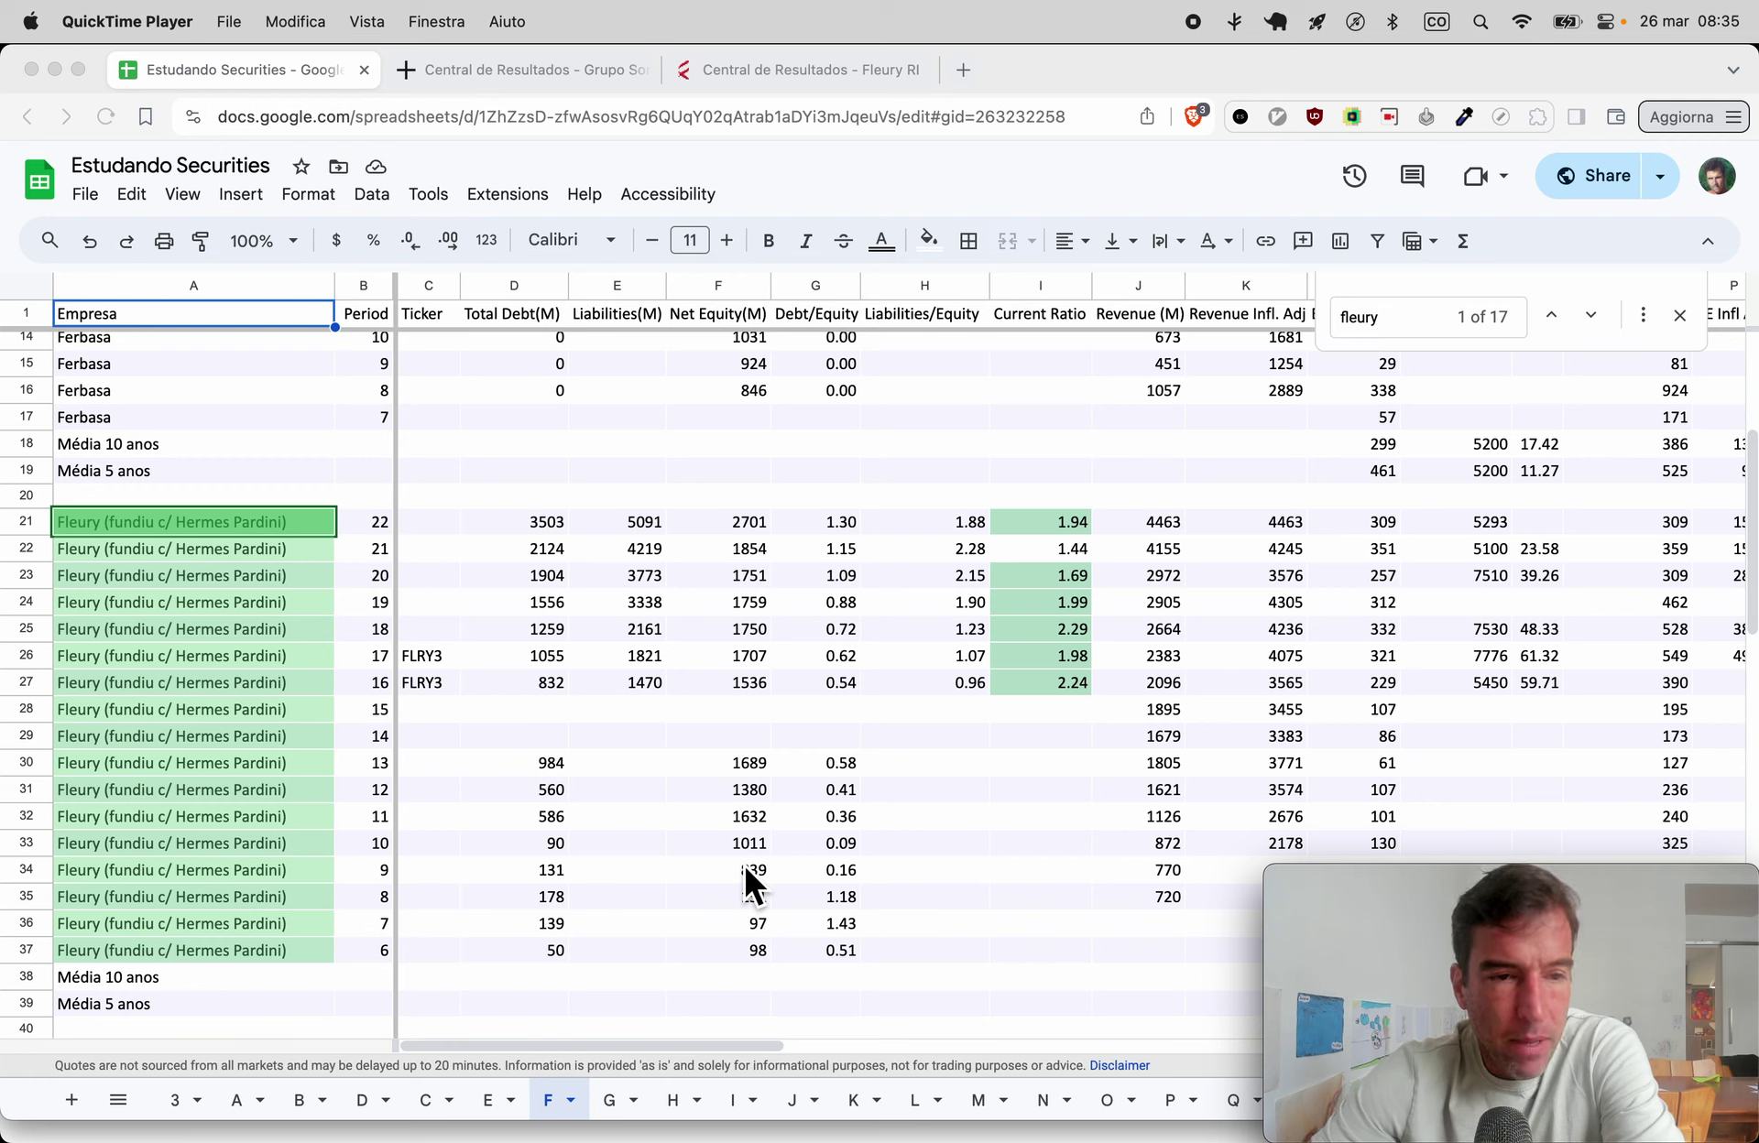
Insert a row above the Fleury period 22 row and copy the company name into its Empresa cell.
right_click(29, 526)
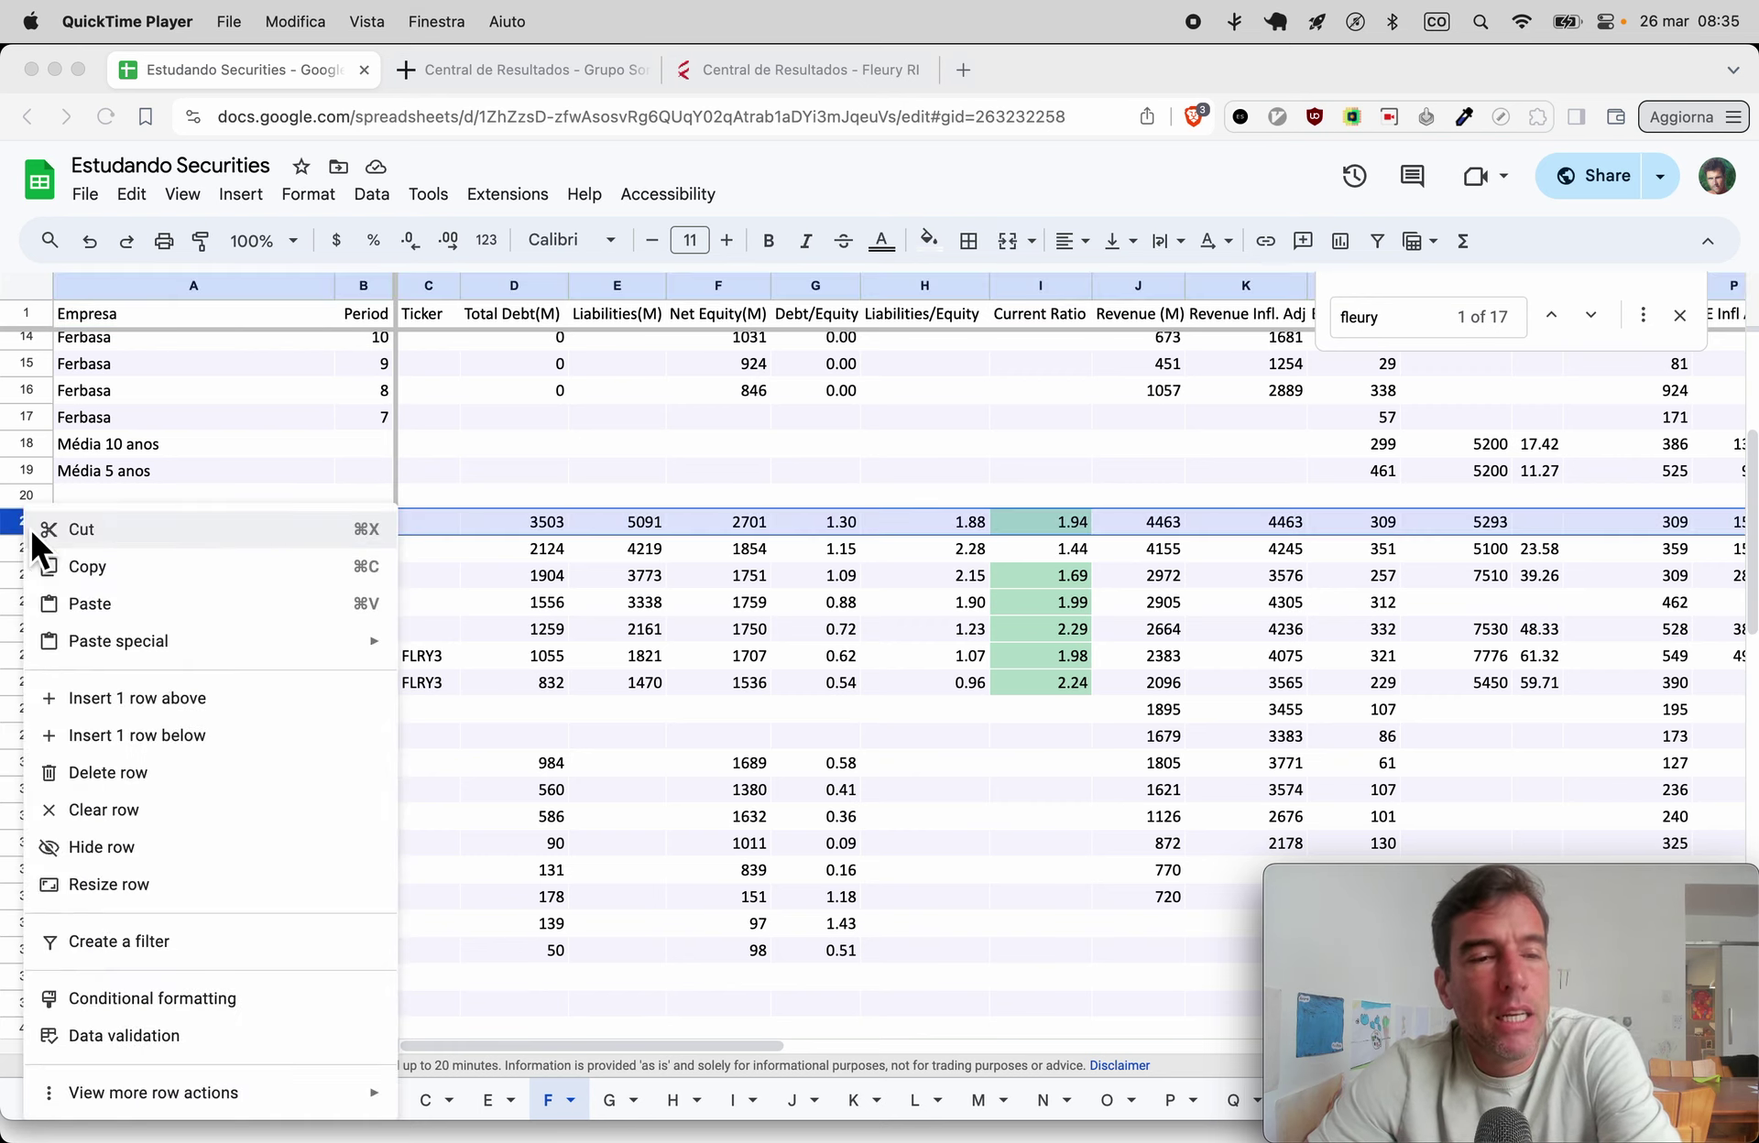
left_click(115, 698)
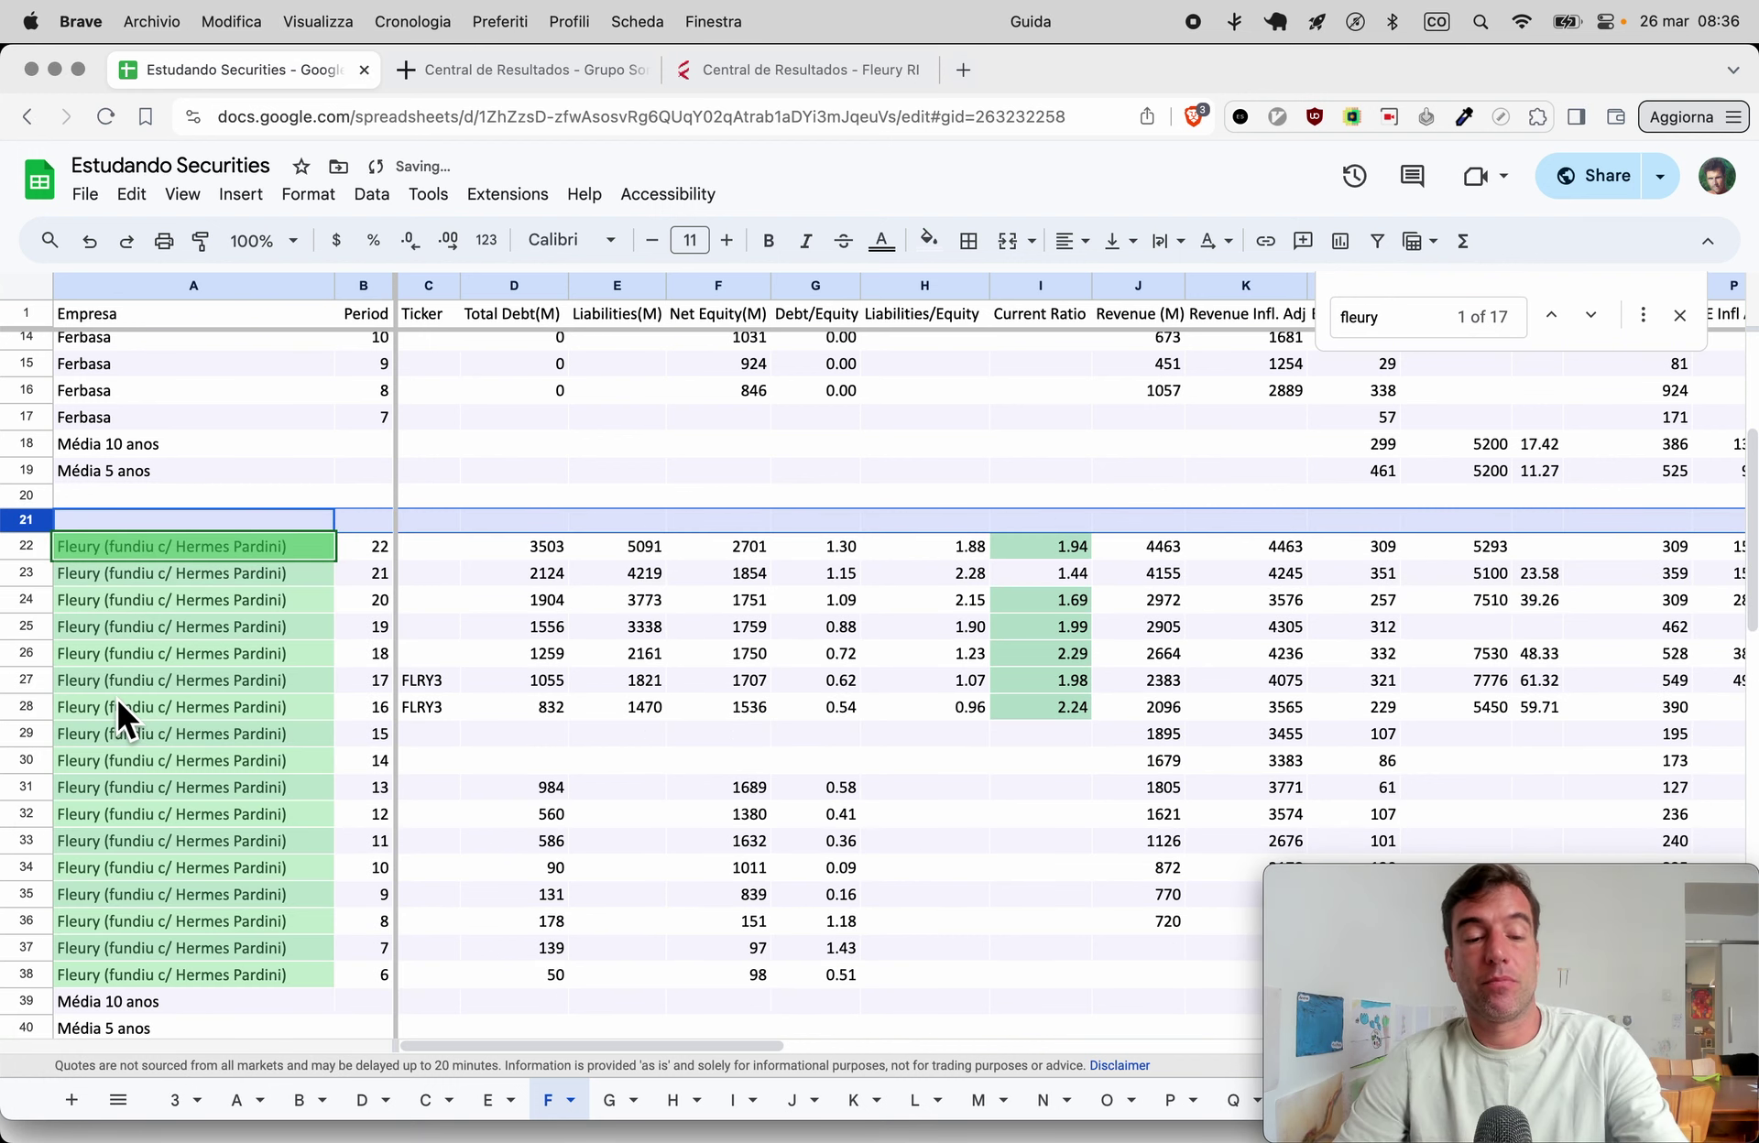
key("super+c")
key("Up")
key("super+v")
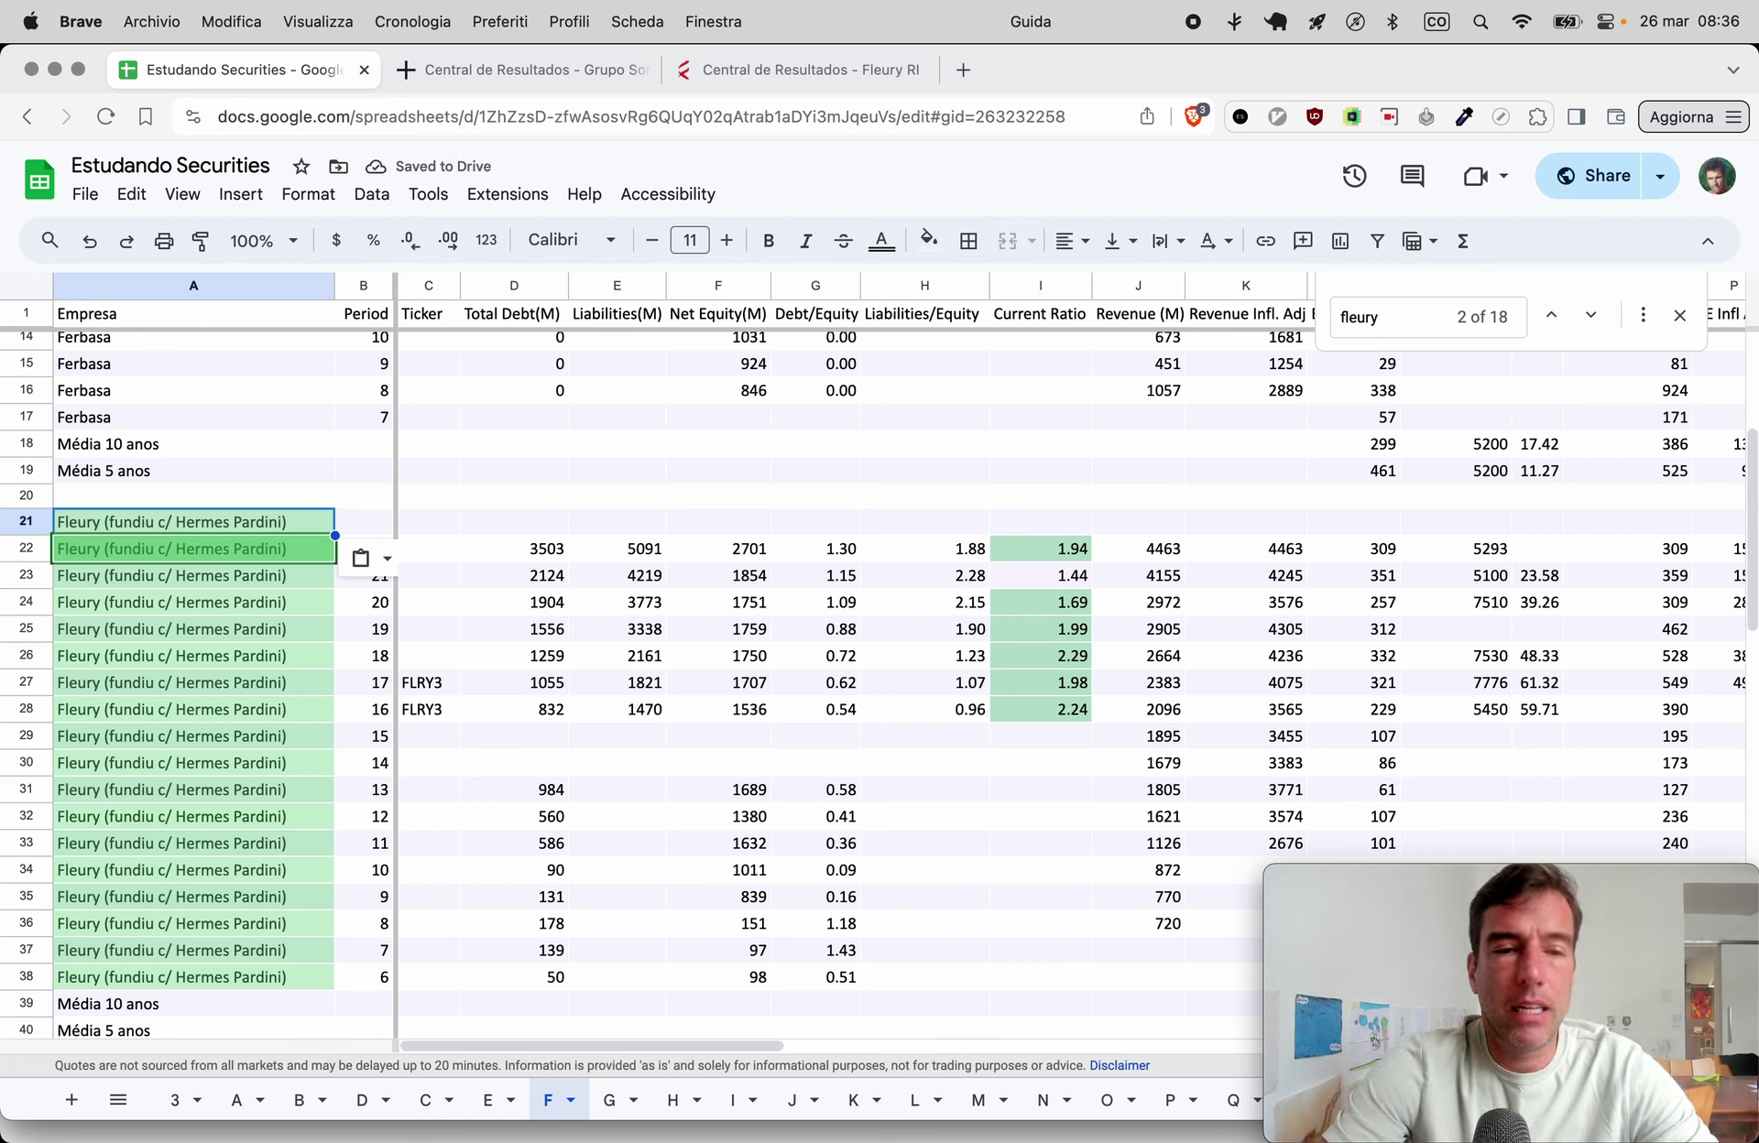
Set the Period of the new Fleury row to 23.
left_click(363, 522)
type("23")
key("Return")
key("Up")
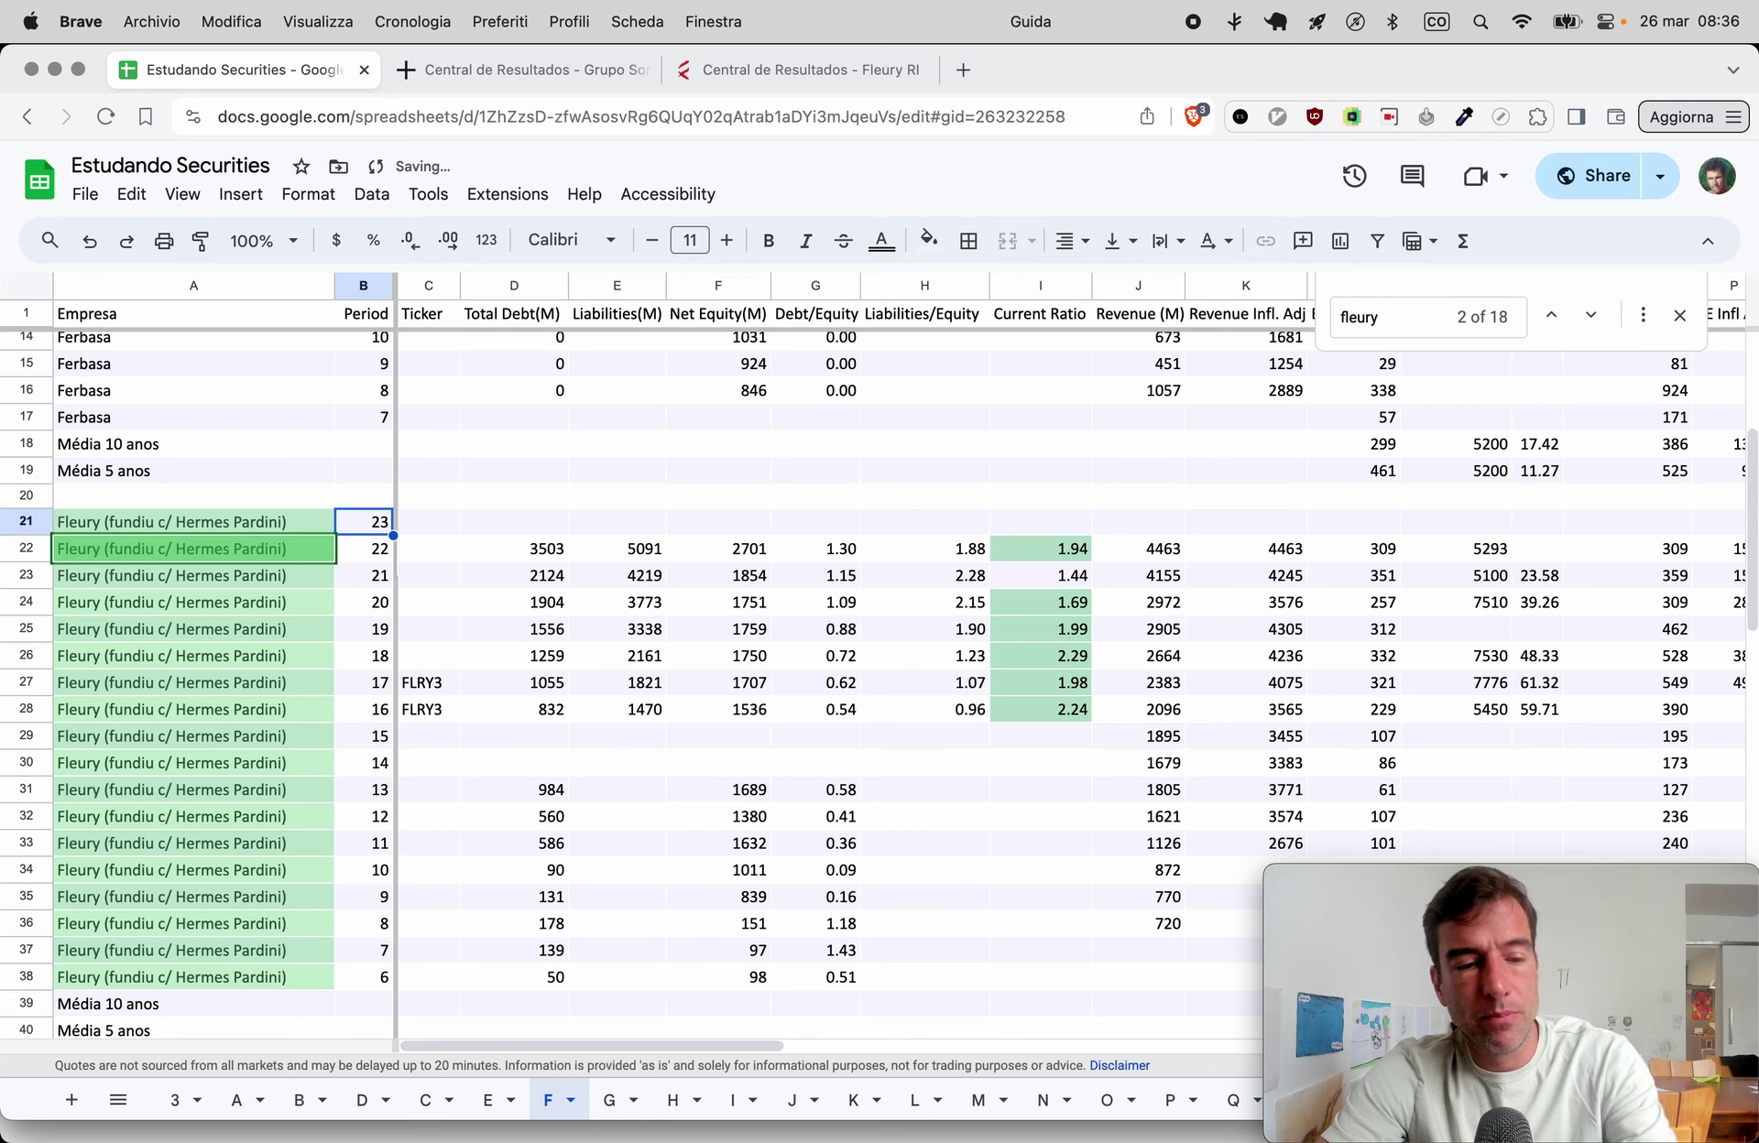
key("XF86MonBrightnessUp")
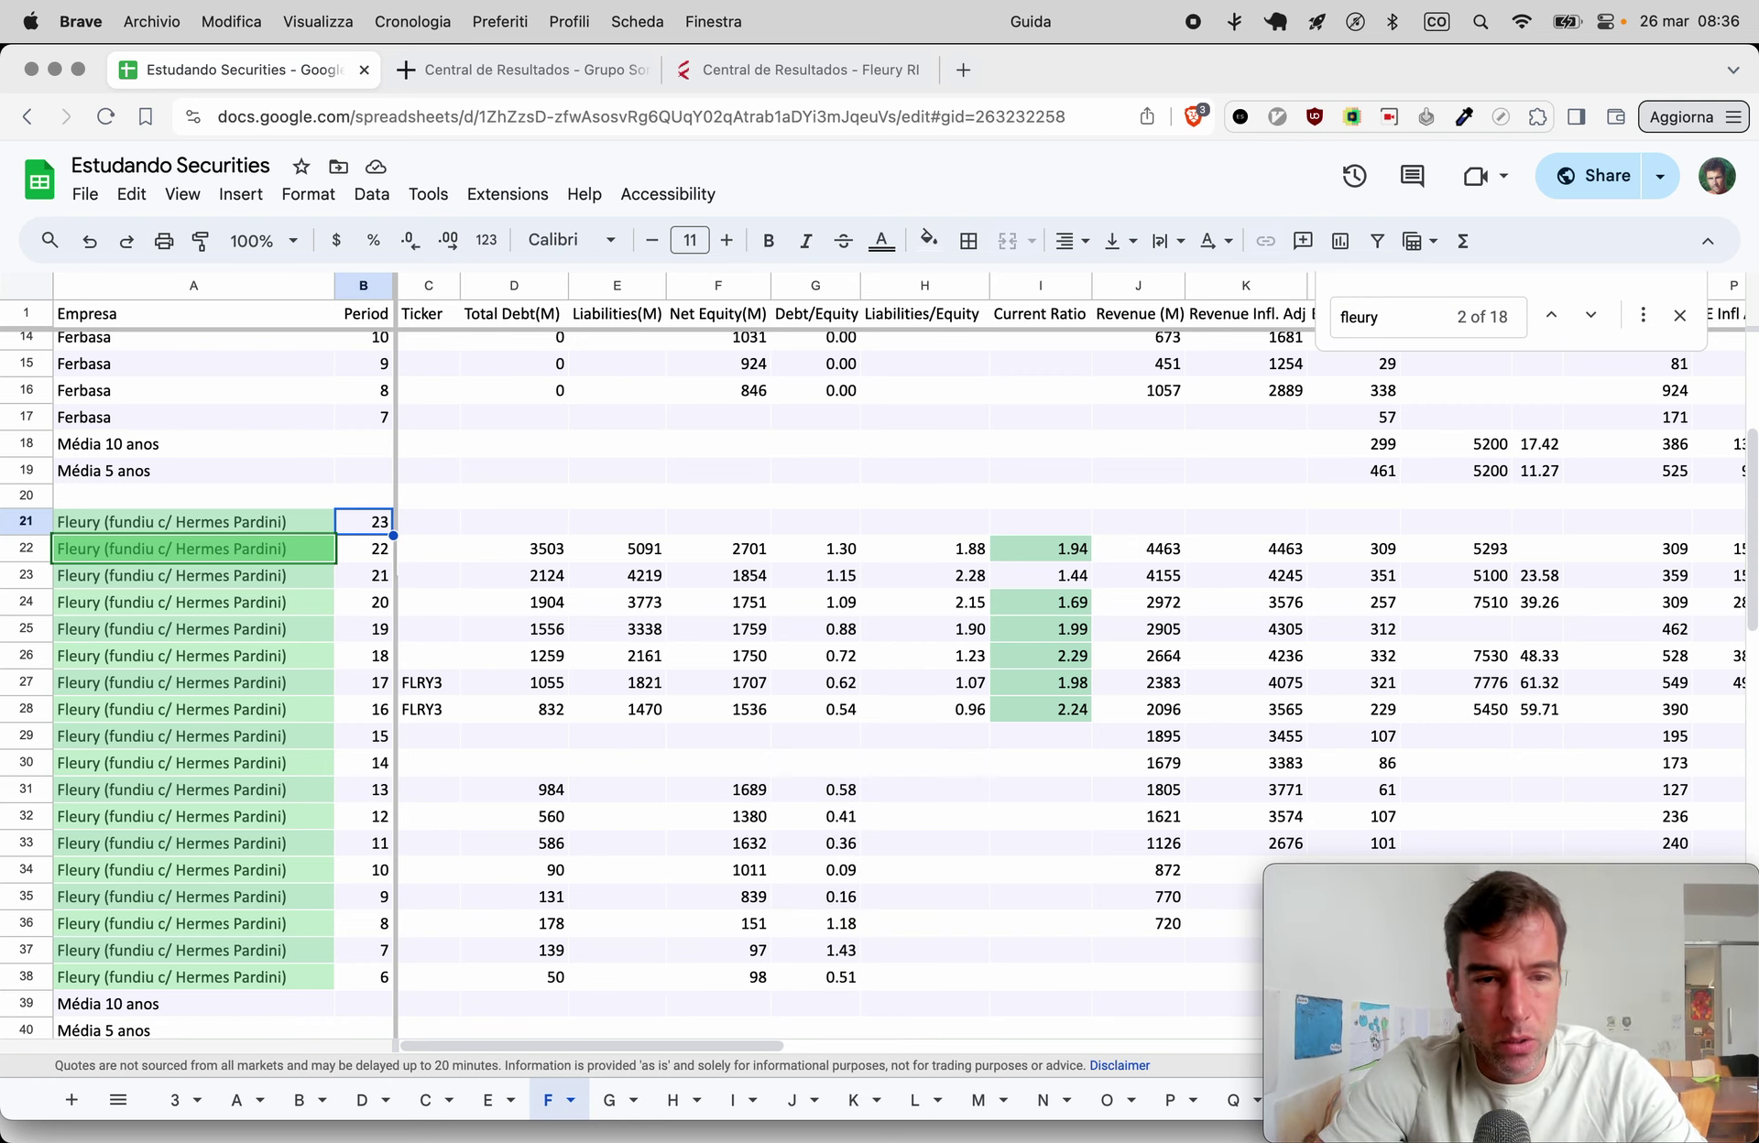
Look over the Fleury rows and close the search for fleury.
scroll(1097, 689, "down", 1)
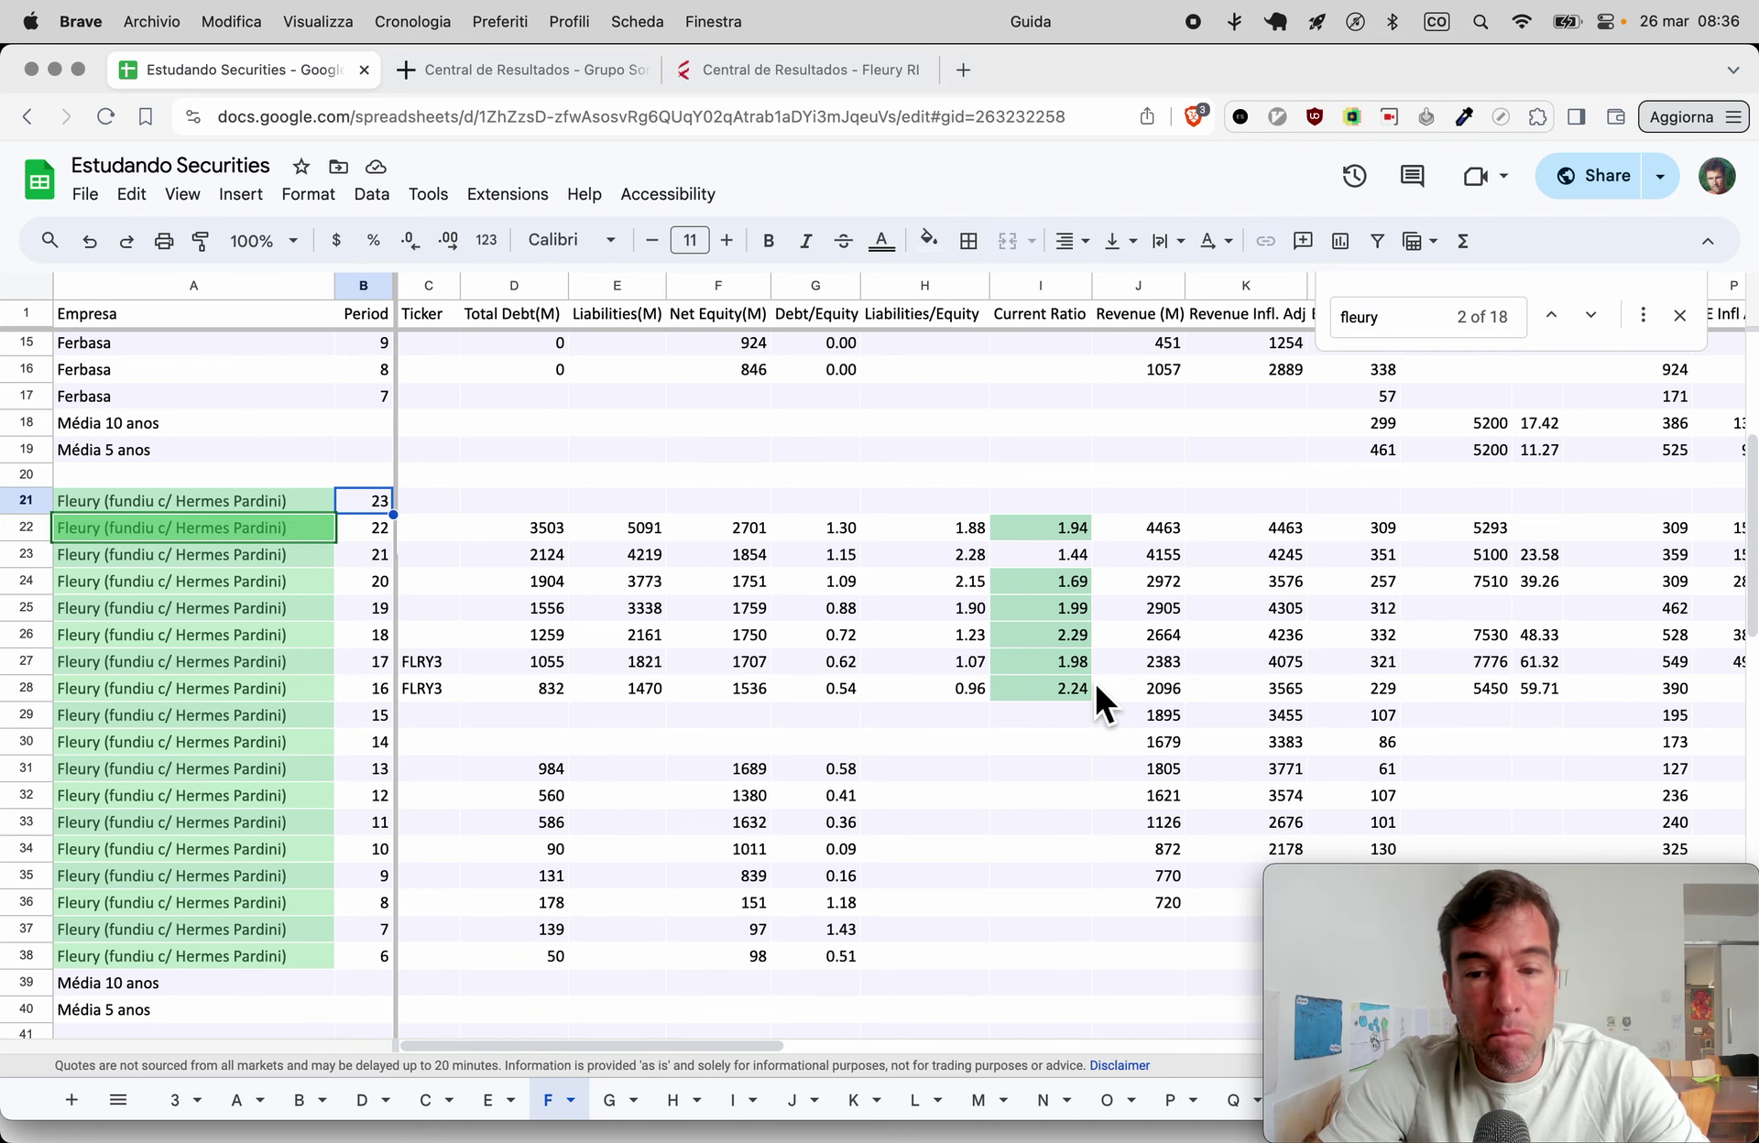
scroll(1149, 620, "down", 6)
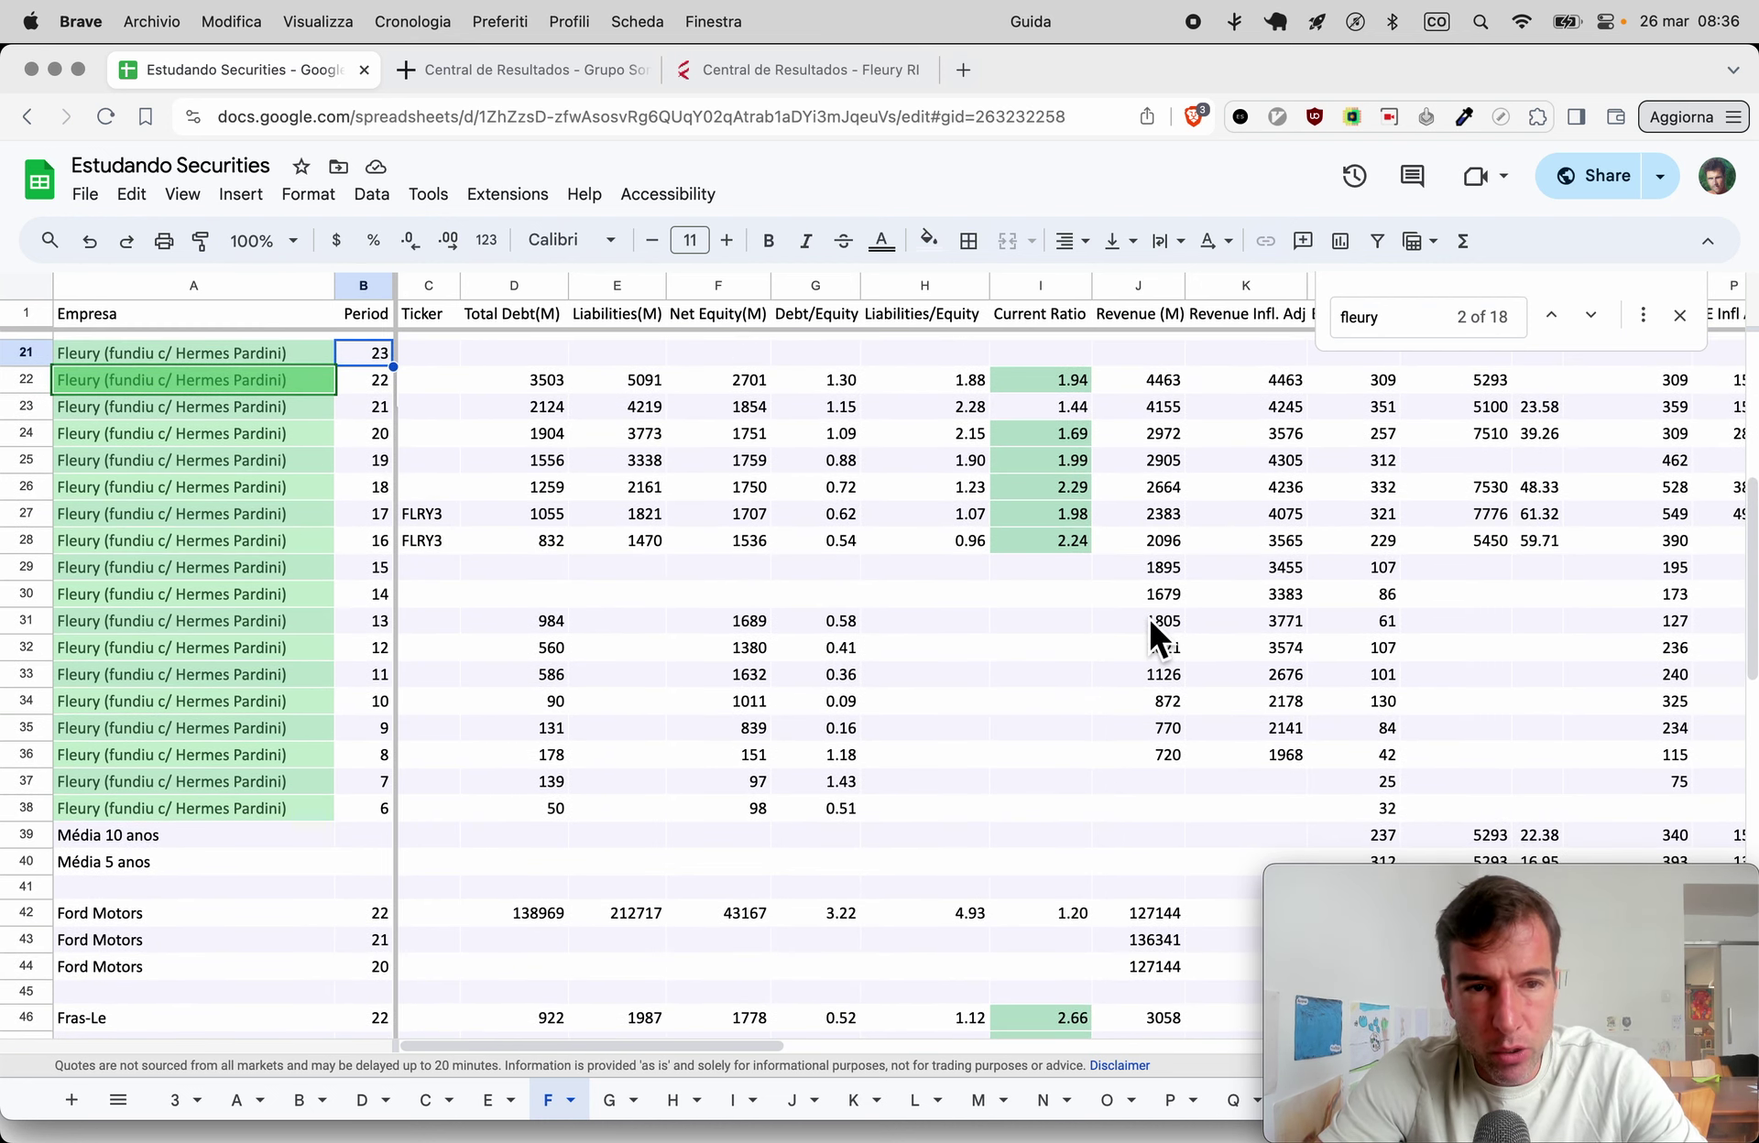
scroll(1151, 627, "down", 1)
scroll(1151, 623, "down", 6)
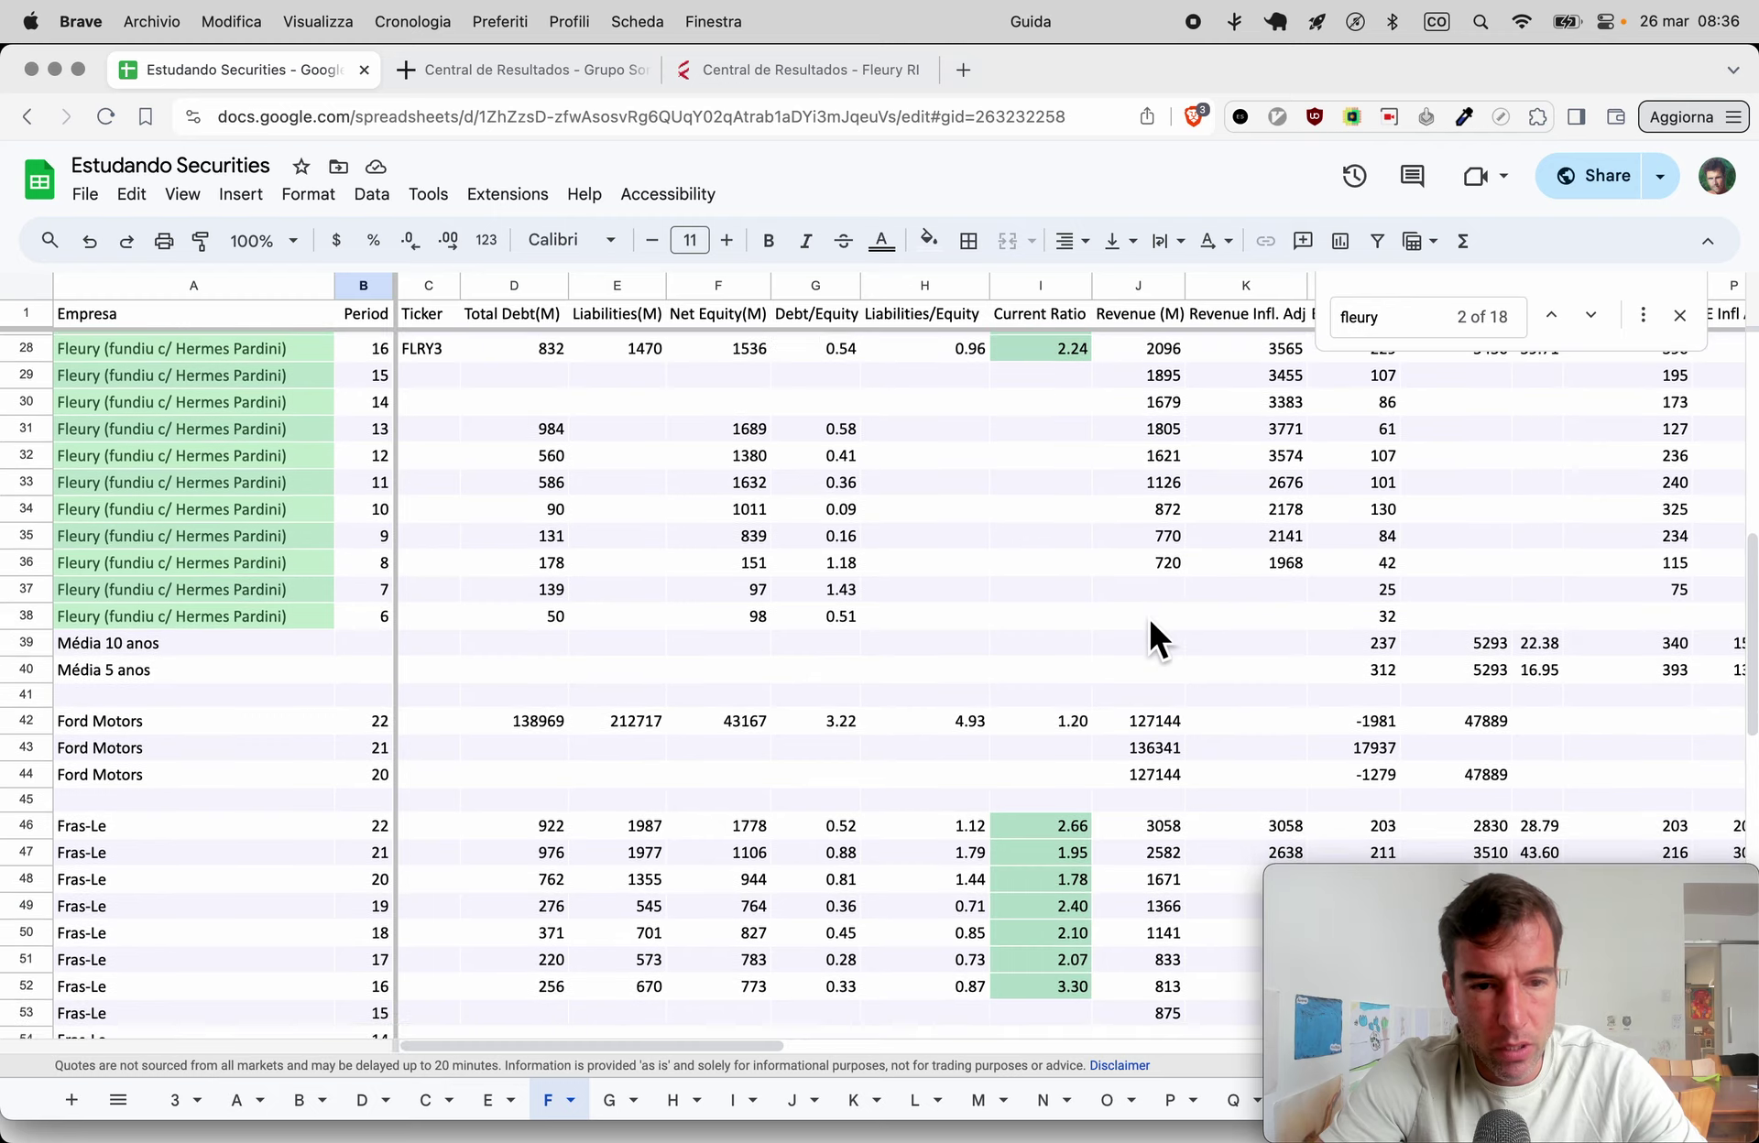
scroll(1150, 623, "up", 10)
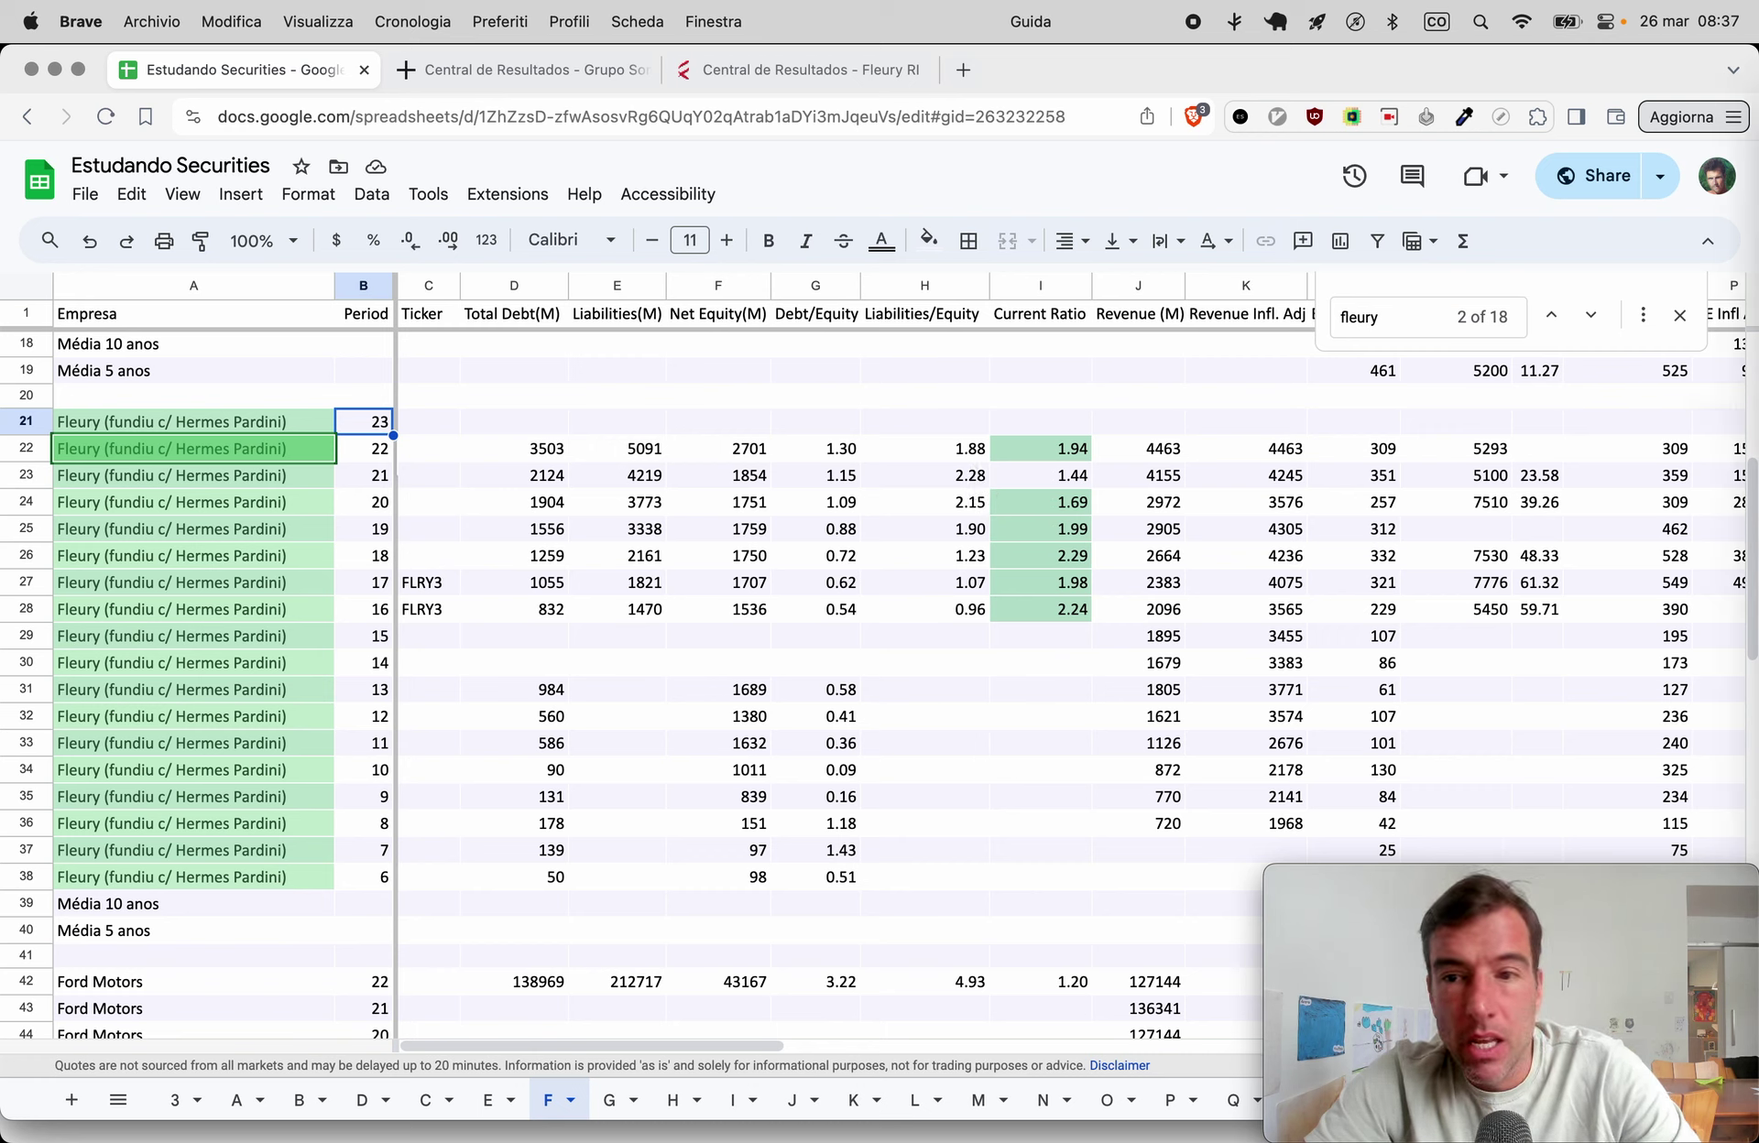
left_click(1680, 317)
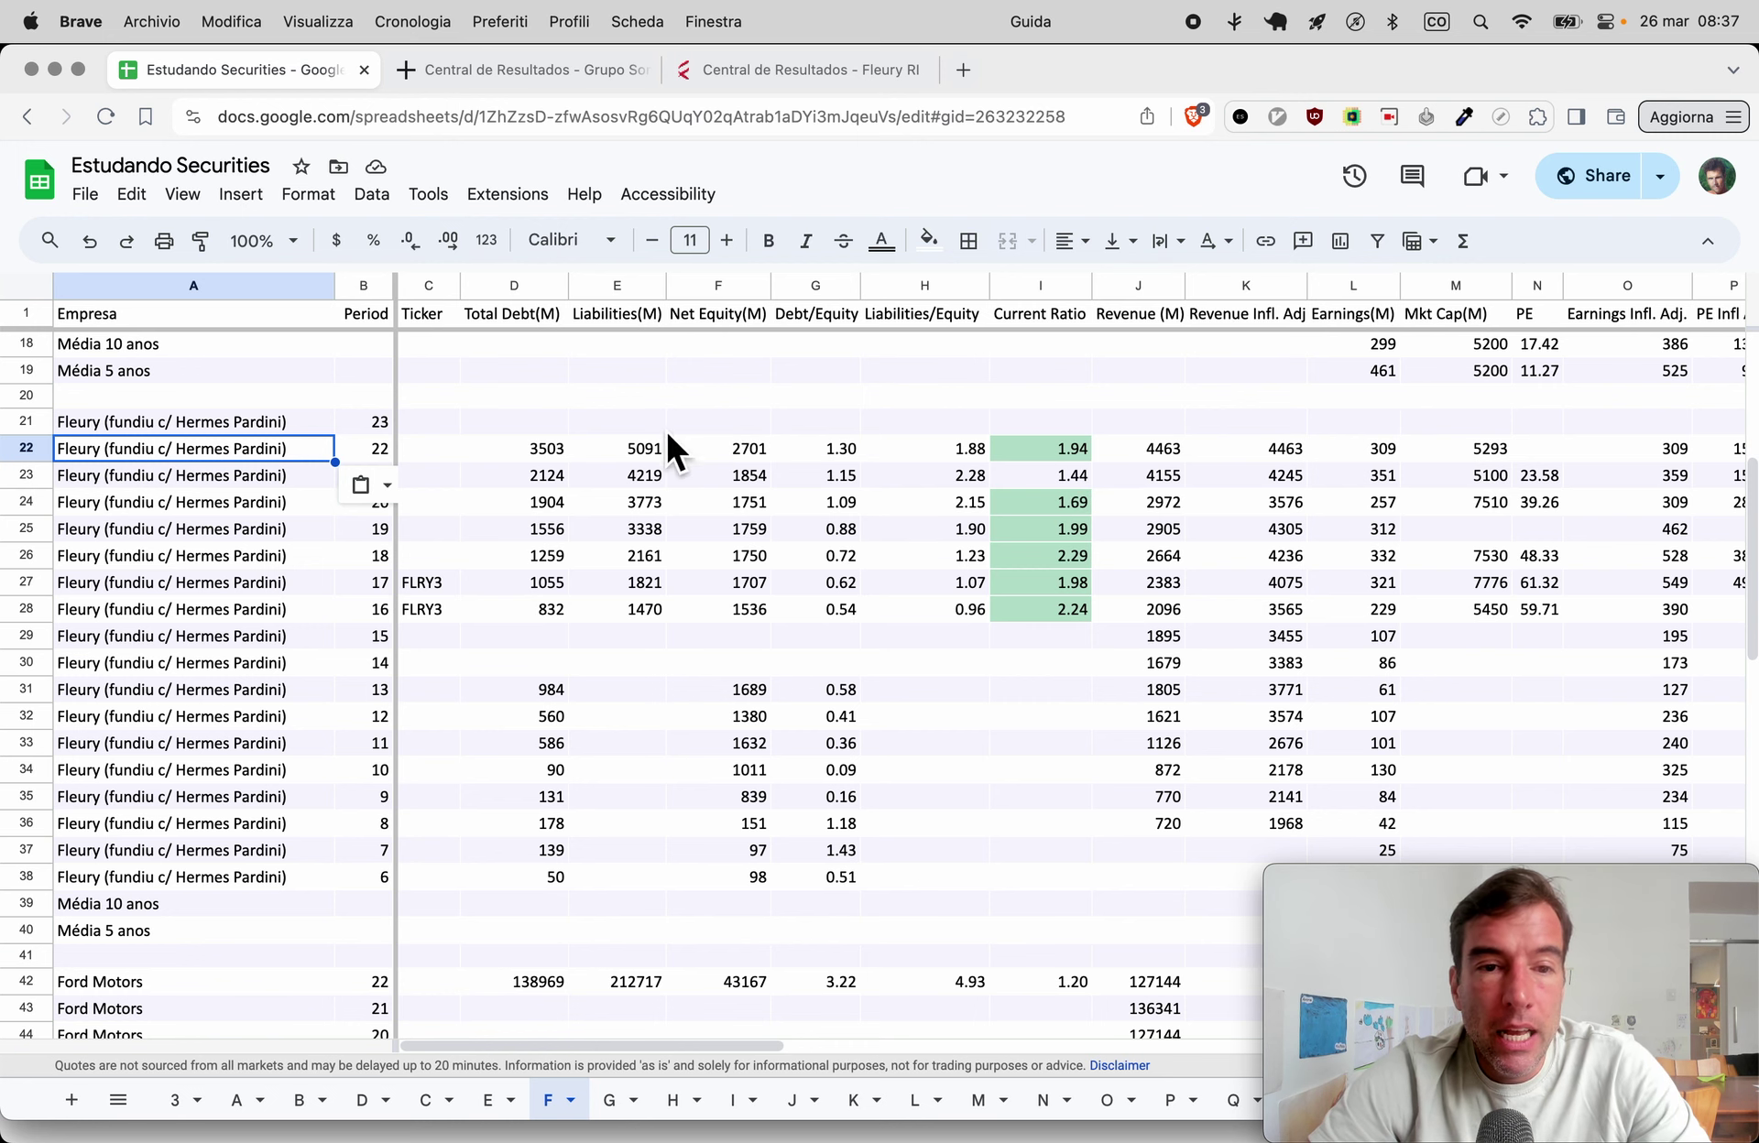
Examine Fleury's yearly earnings, PE and free cash flow columns along with the Média 10 anos and Média 5 anos rows.
scroll(551, 447, "down", 4)
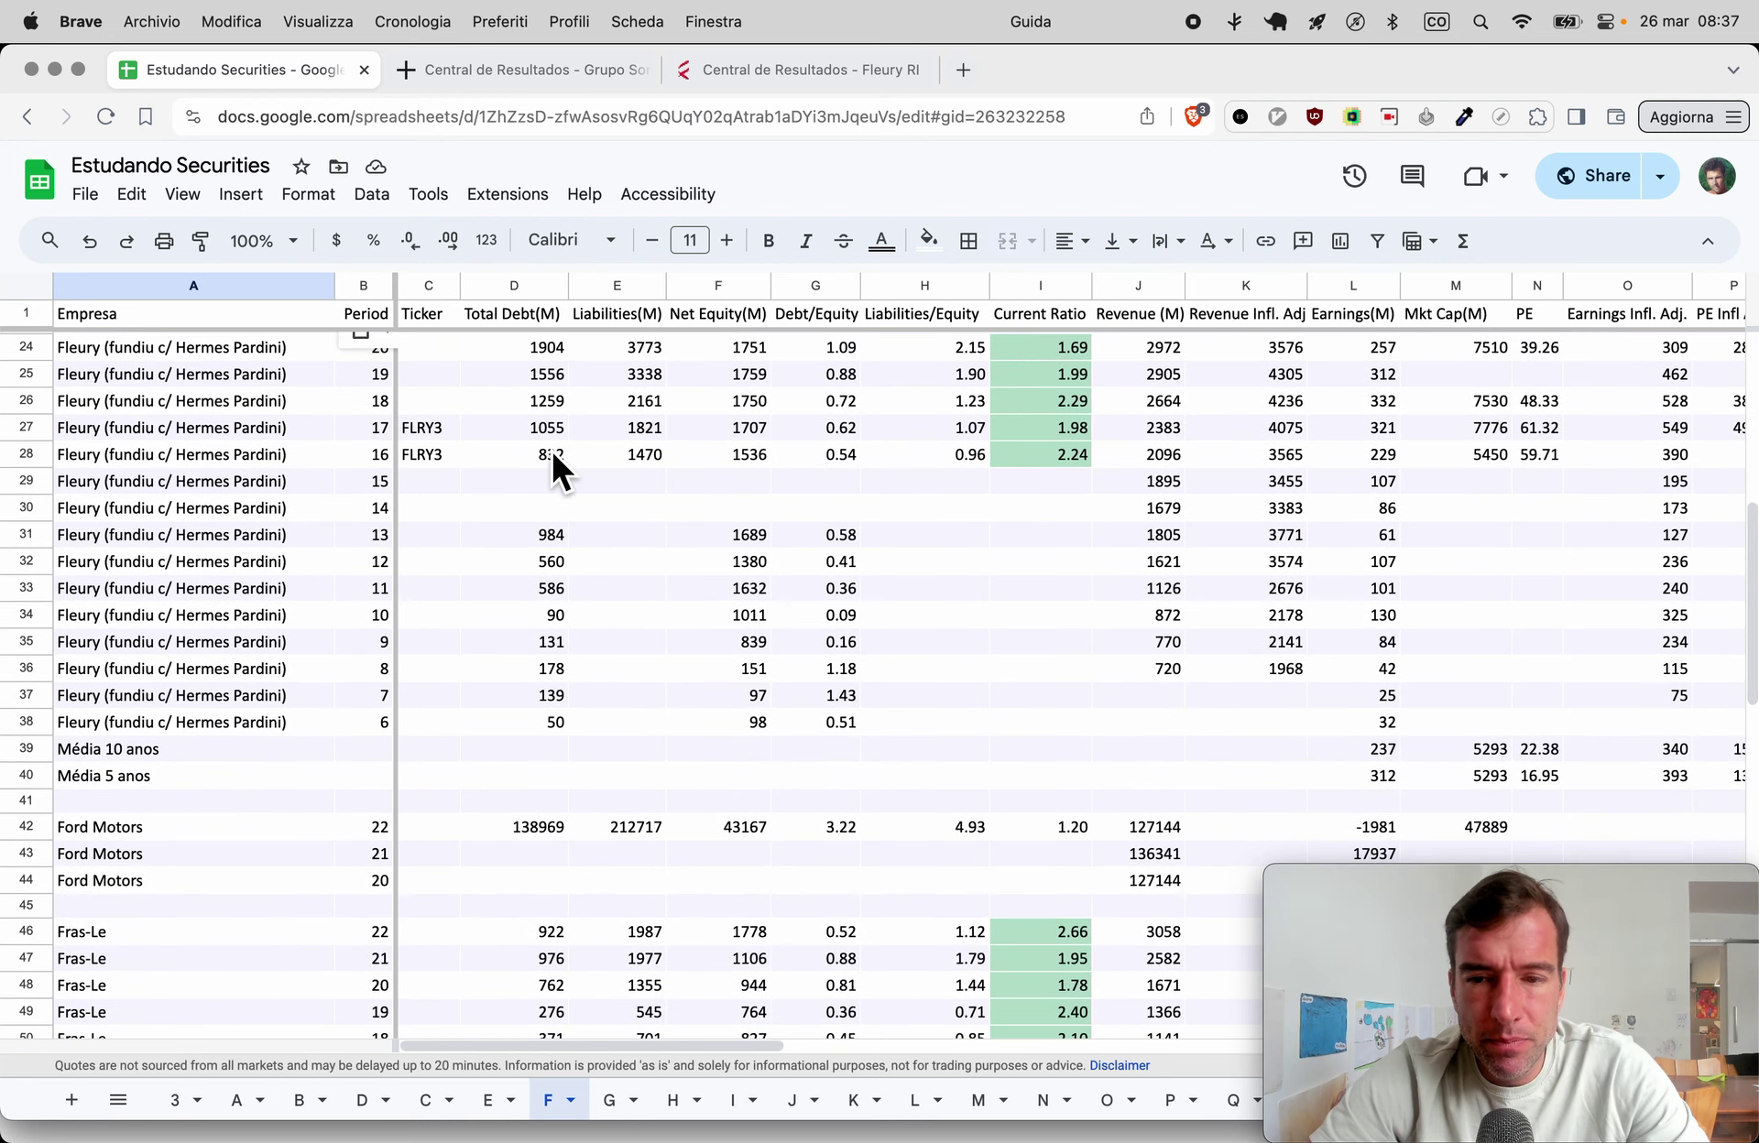
scroll(552, 447, "right", 5)
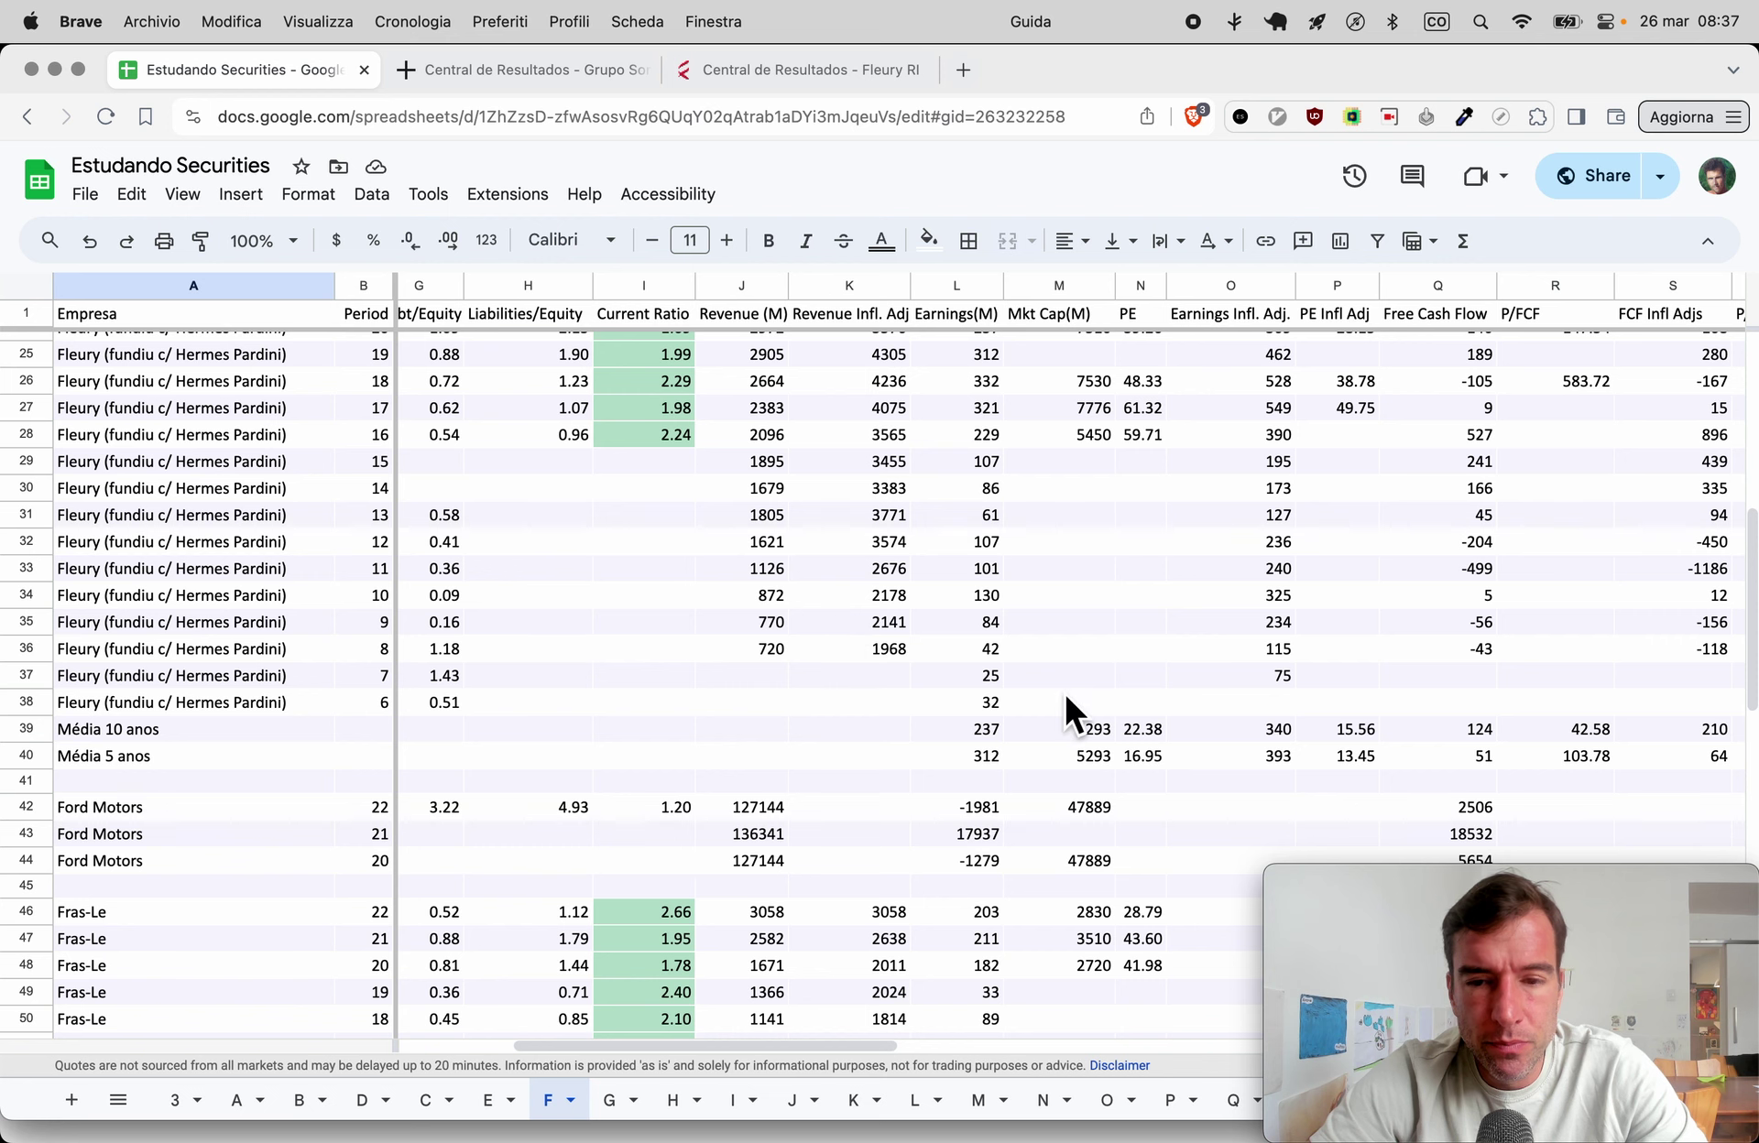
scroll(1226, 751, "right", 2)
scroll(1226, 752, "down", 1)
scroll(1175, 733, "up", 3)
scroll(1174, 733, "right", 1)
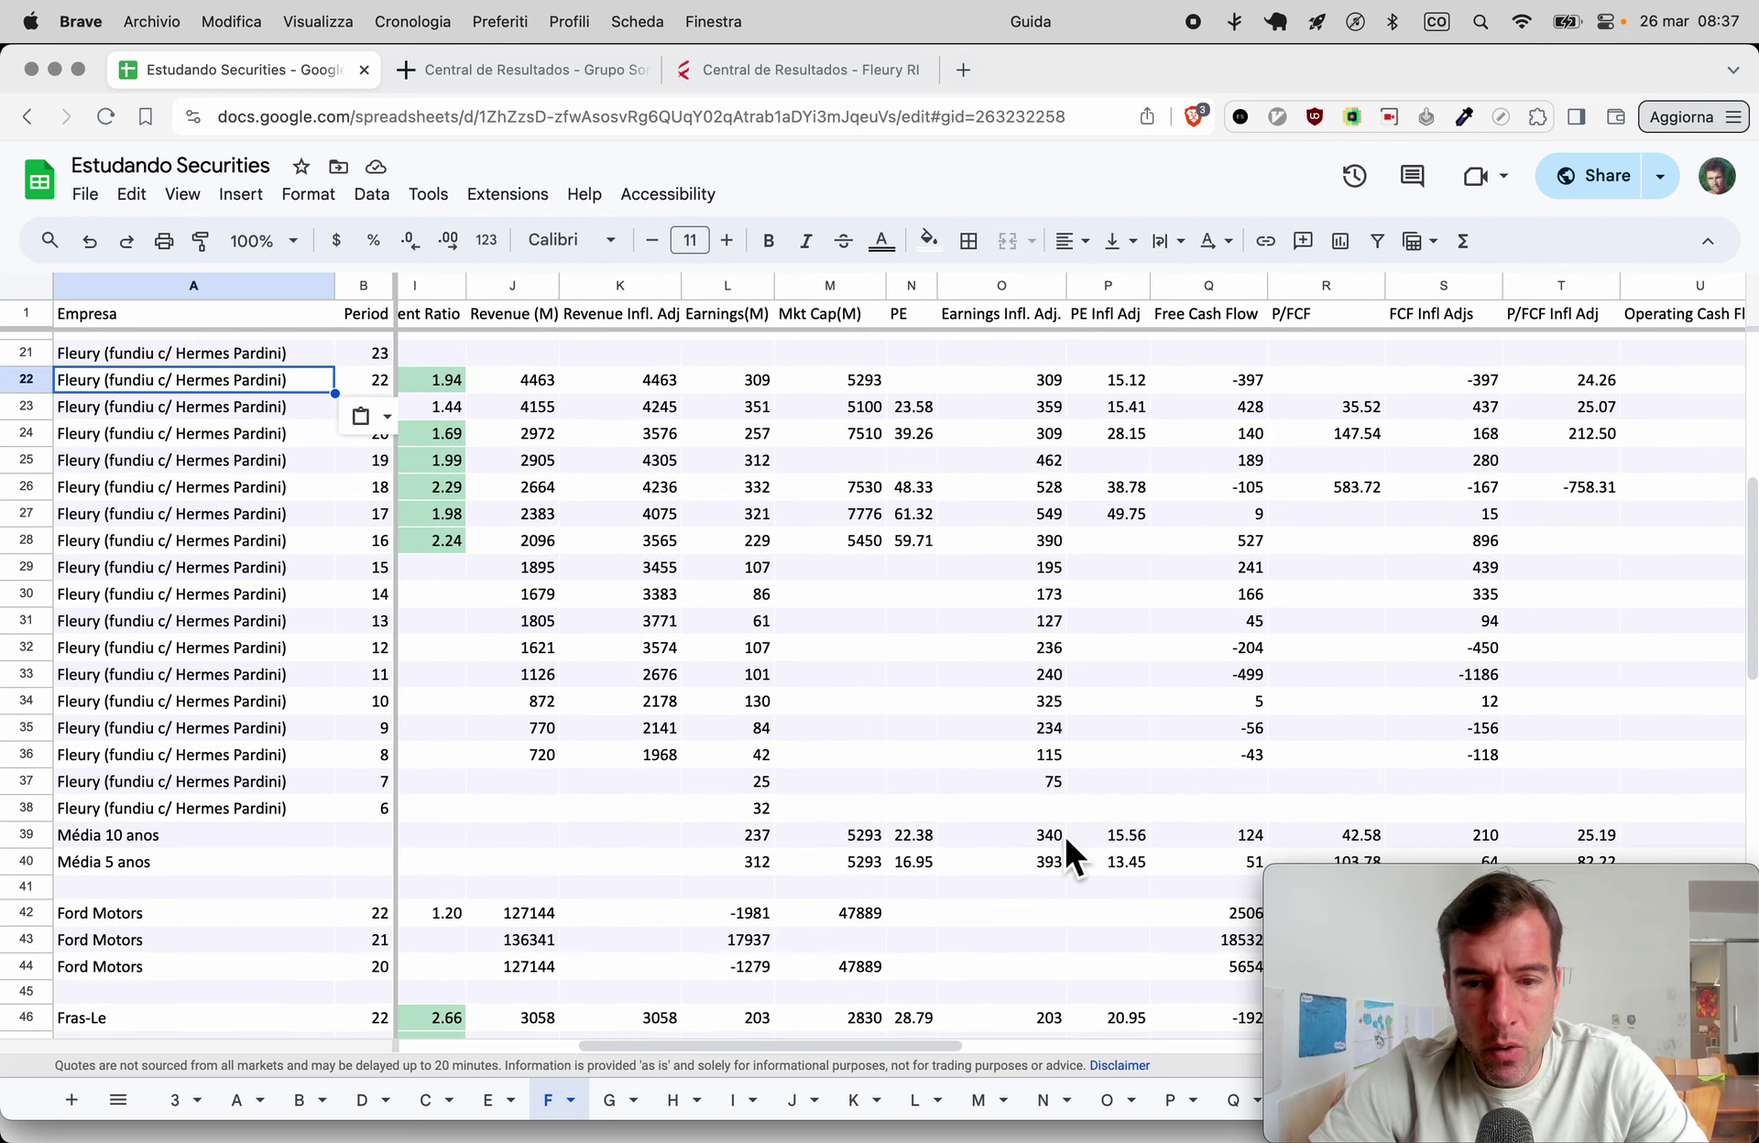
scroll(1040, 850, "down", 1)
scroll(1041, 850, "left", 1)
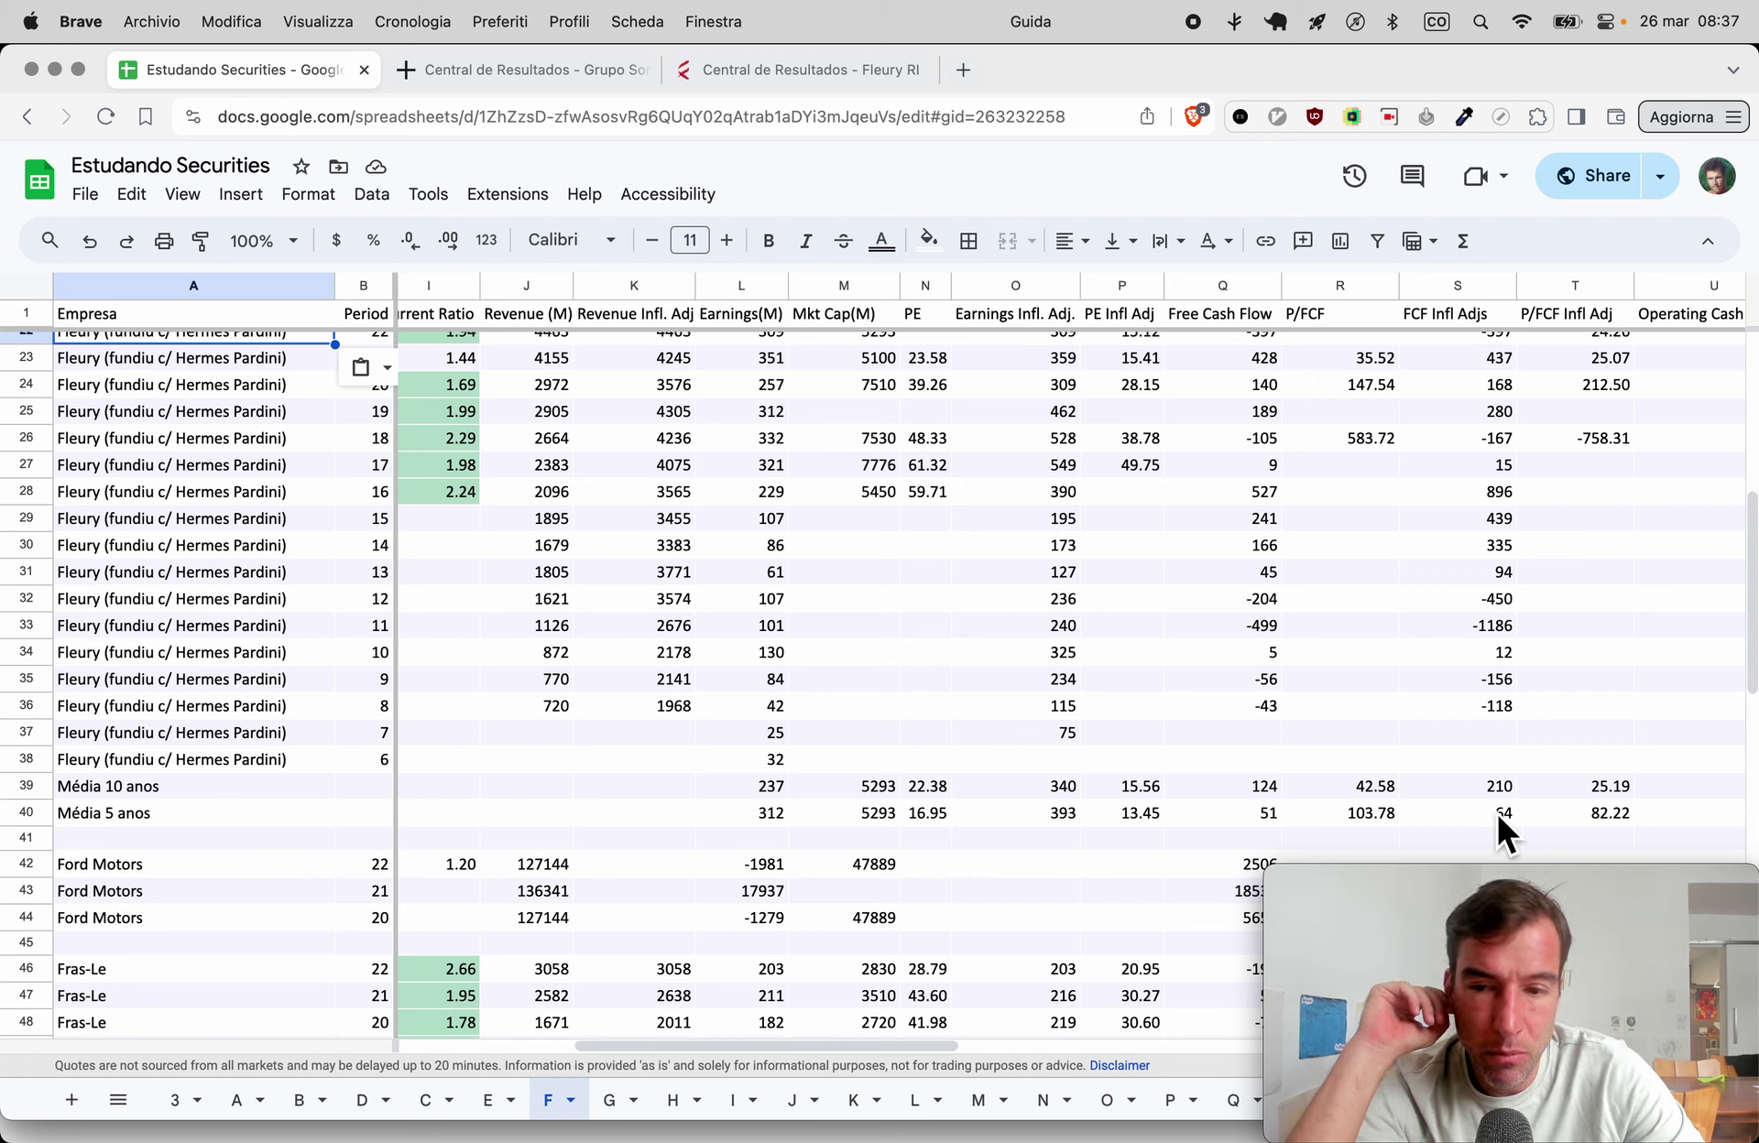
scroll(1109, 810, "up", 2)
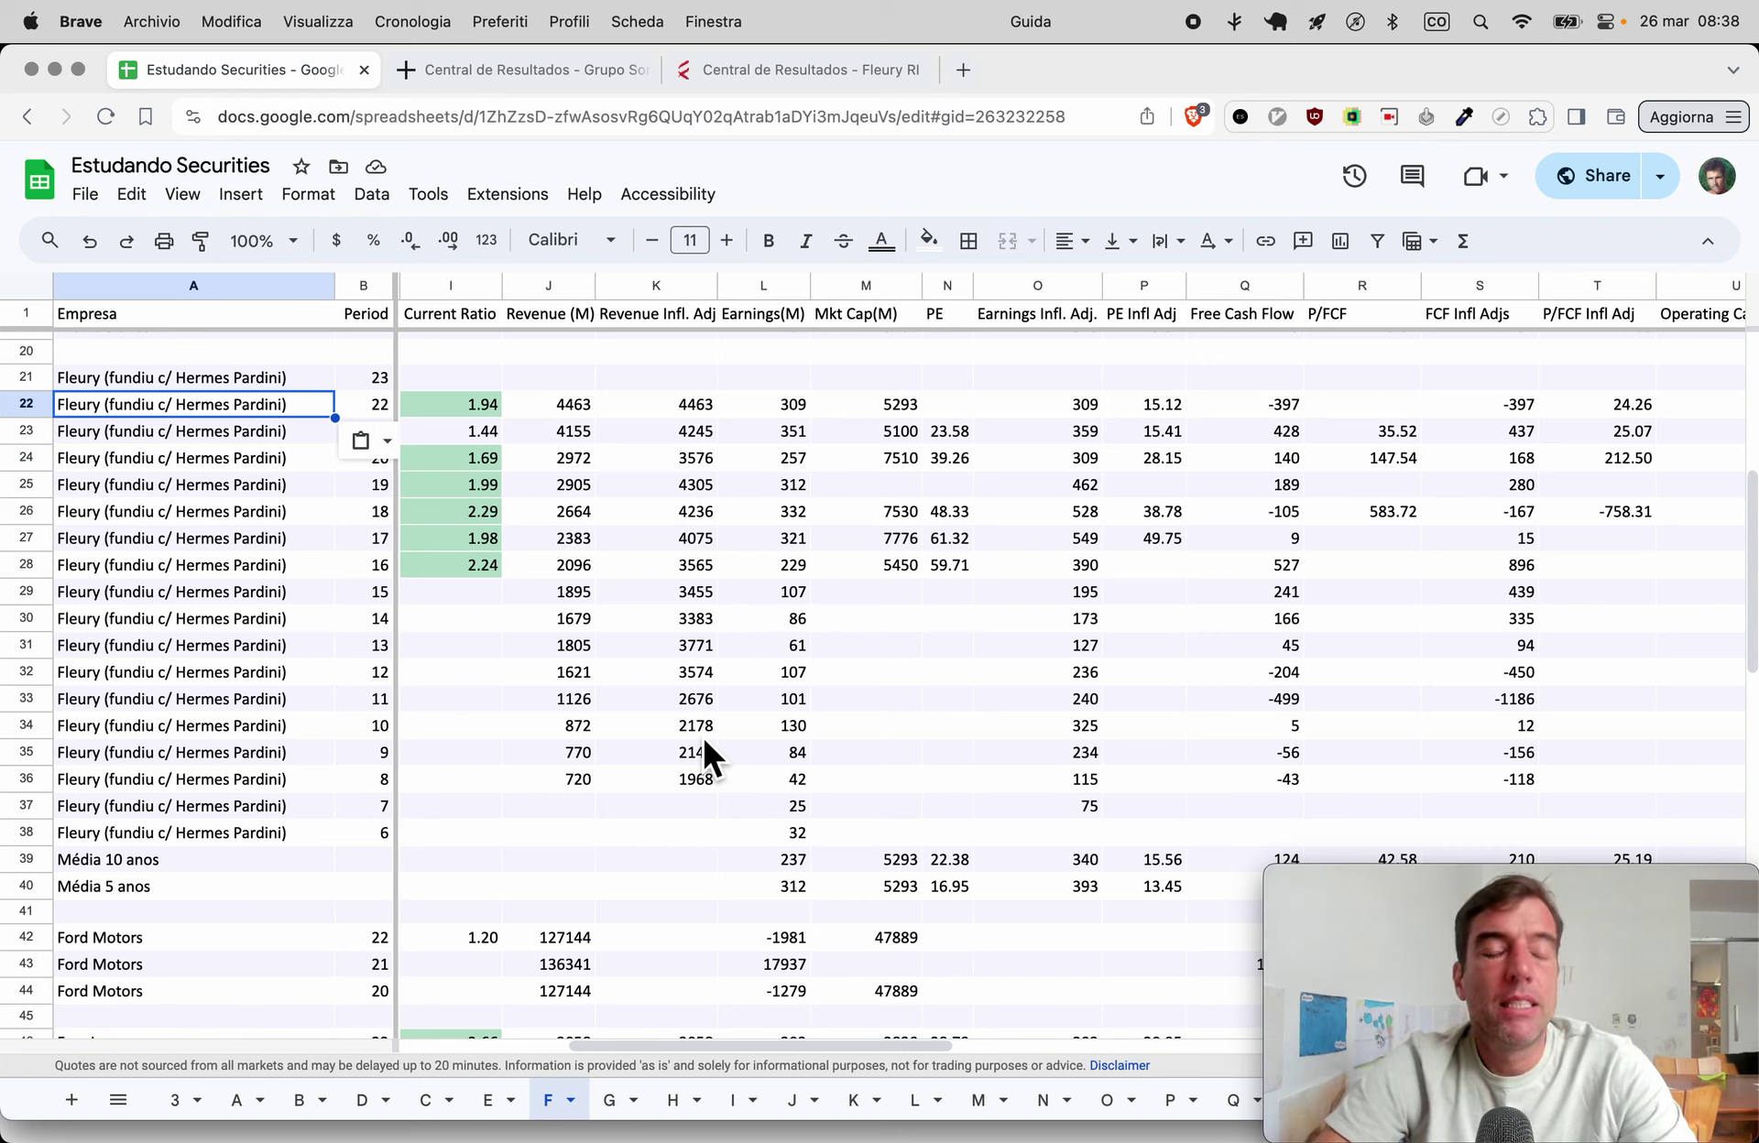
scroll(702, 734, "left", 5)
scroll(702, 734, "up", 1)
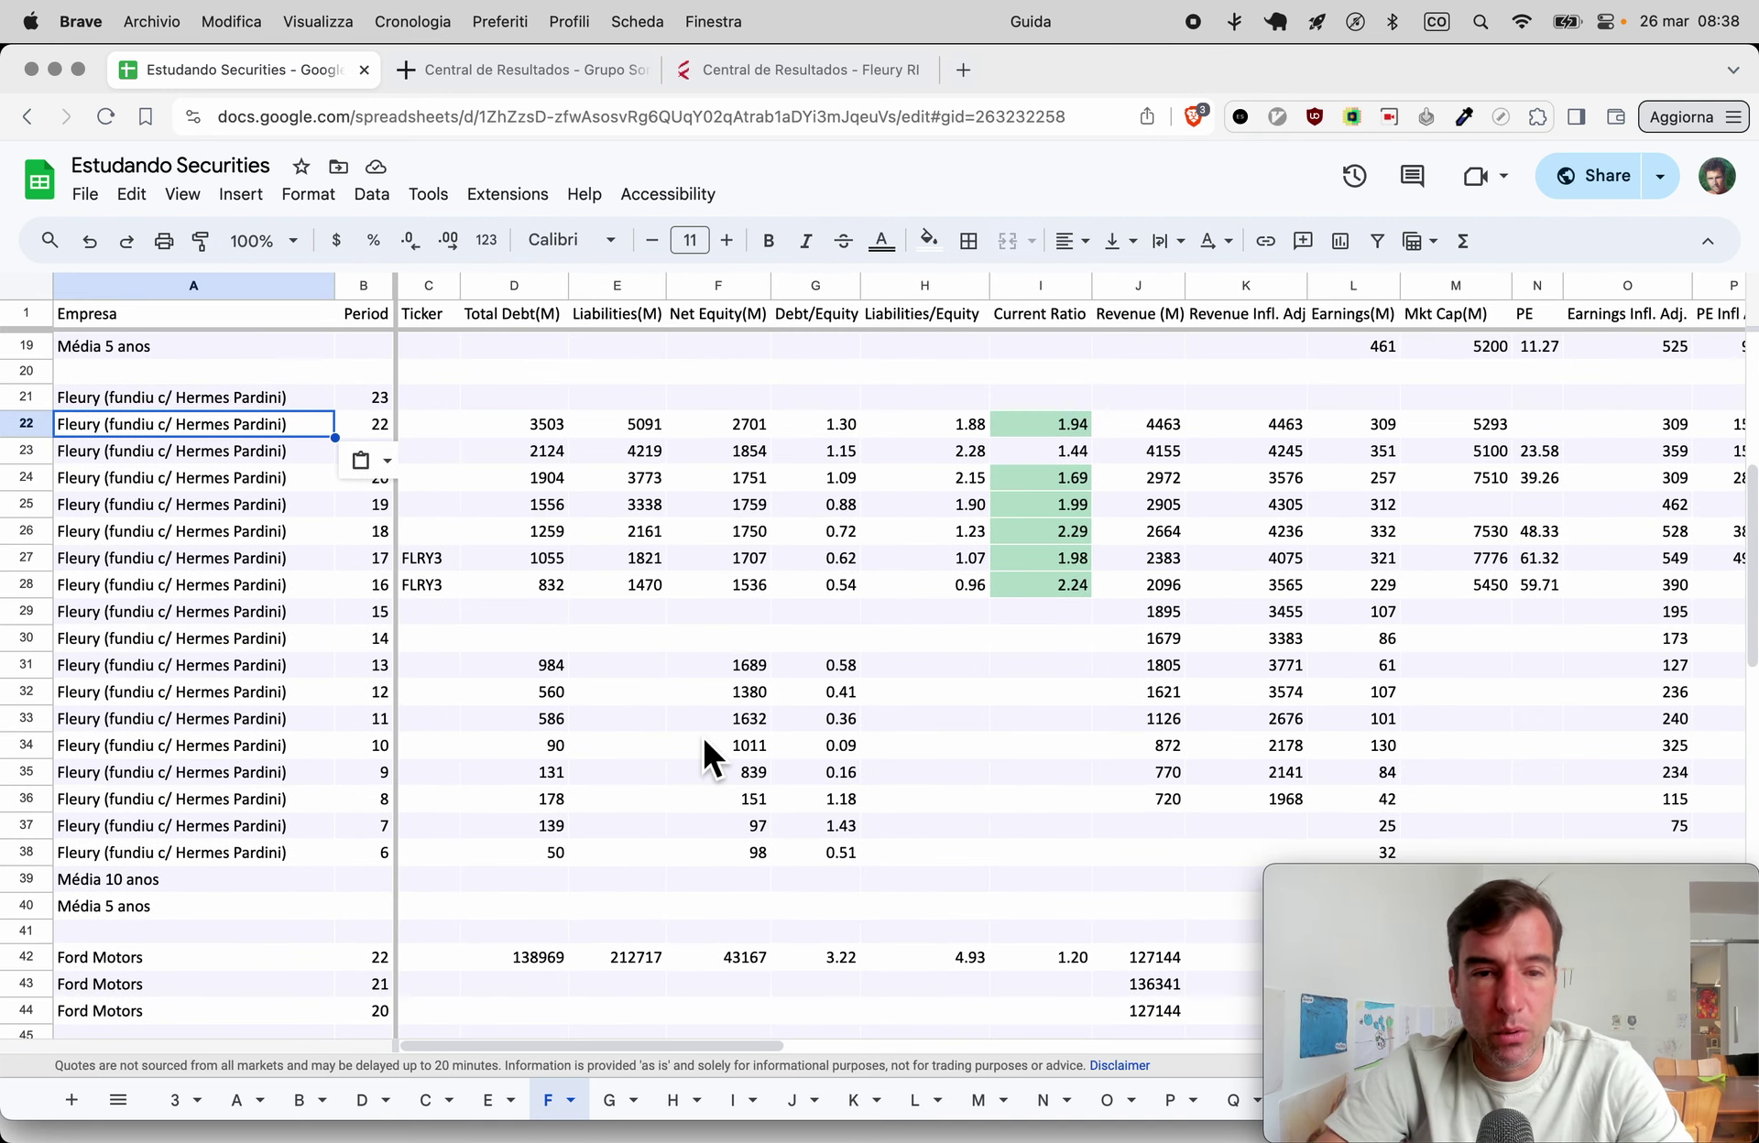
Open the 4T23 ITR/DFP report from Fleury's Central de Resultados page.
key("super+3")
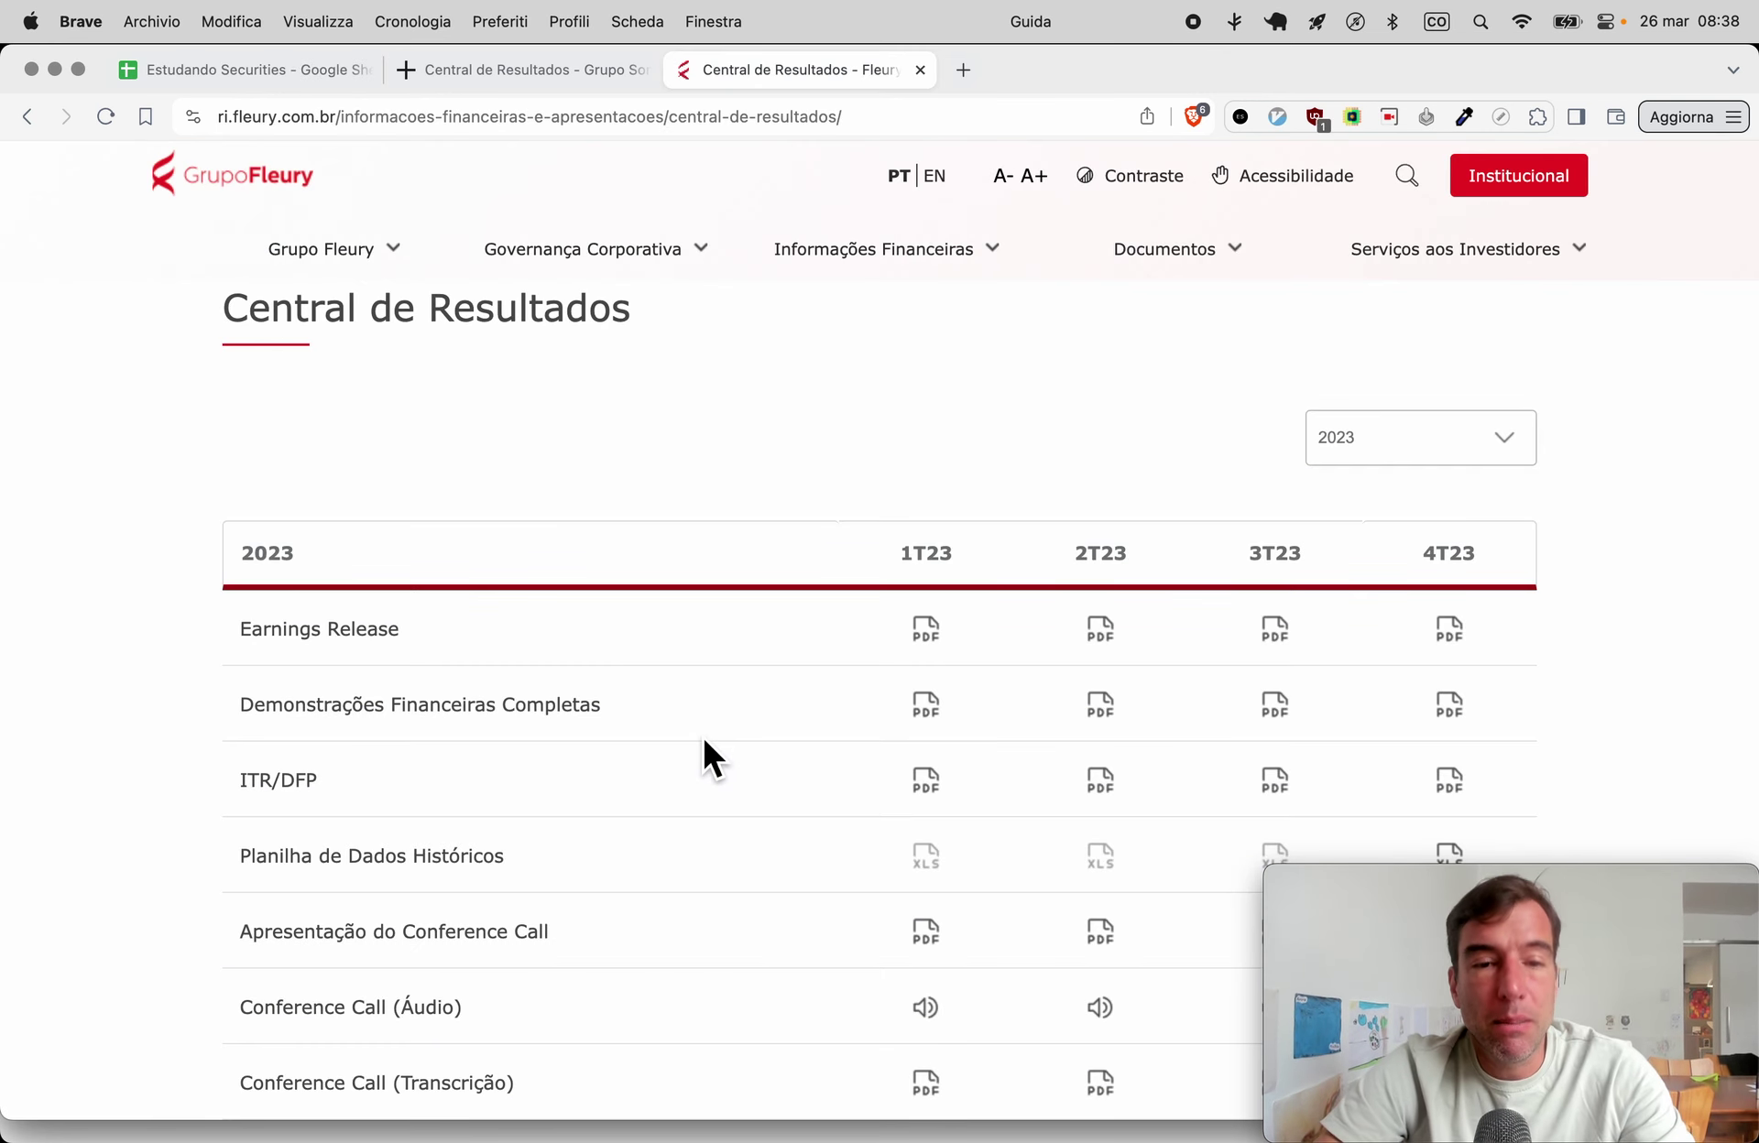
scroll(916, 733, "down", 2)
left_click(1448, 625)
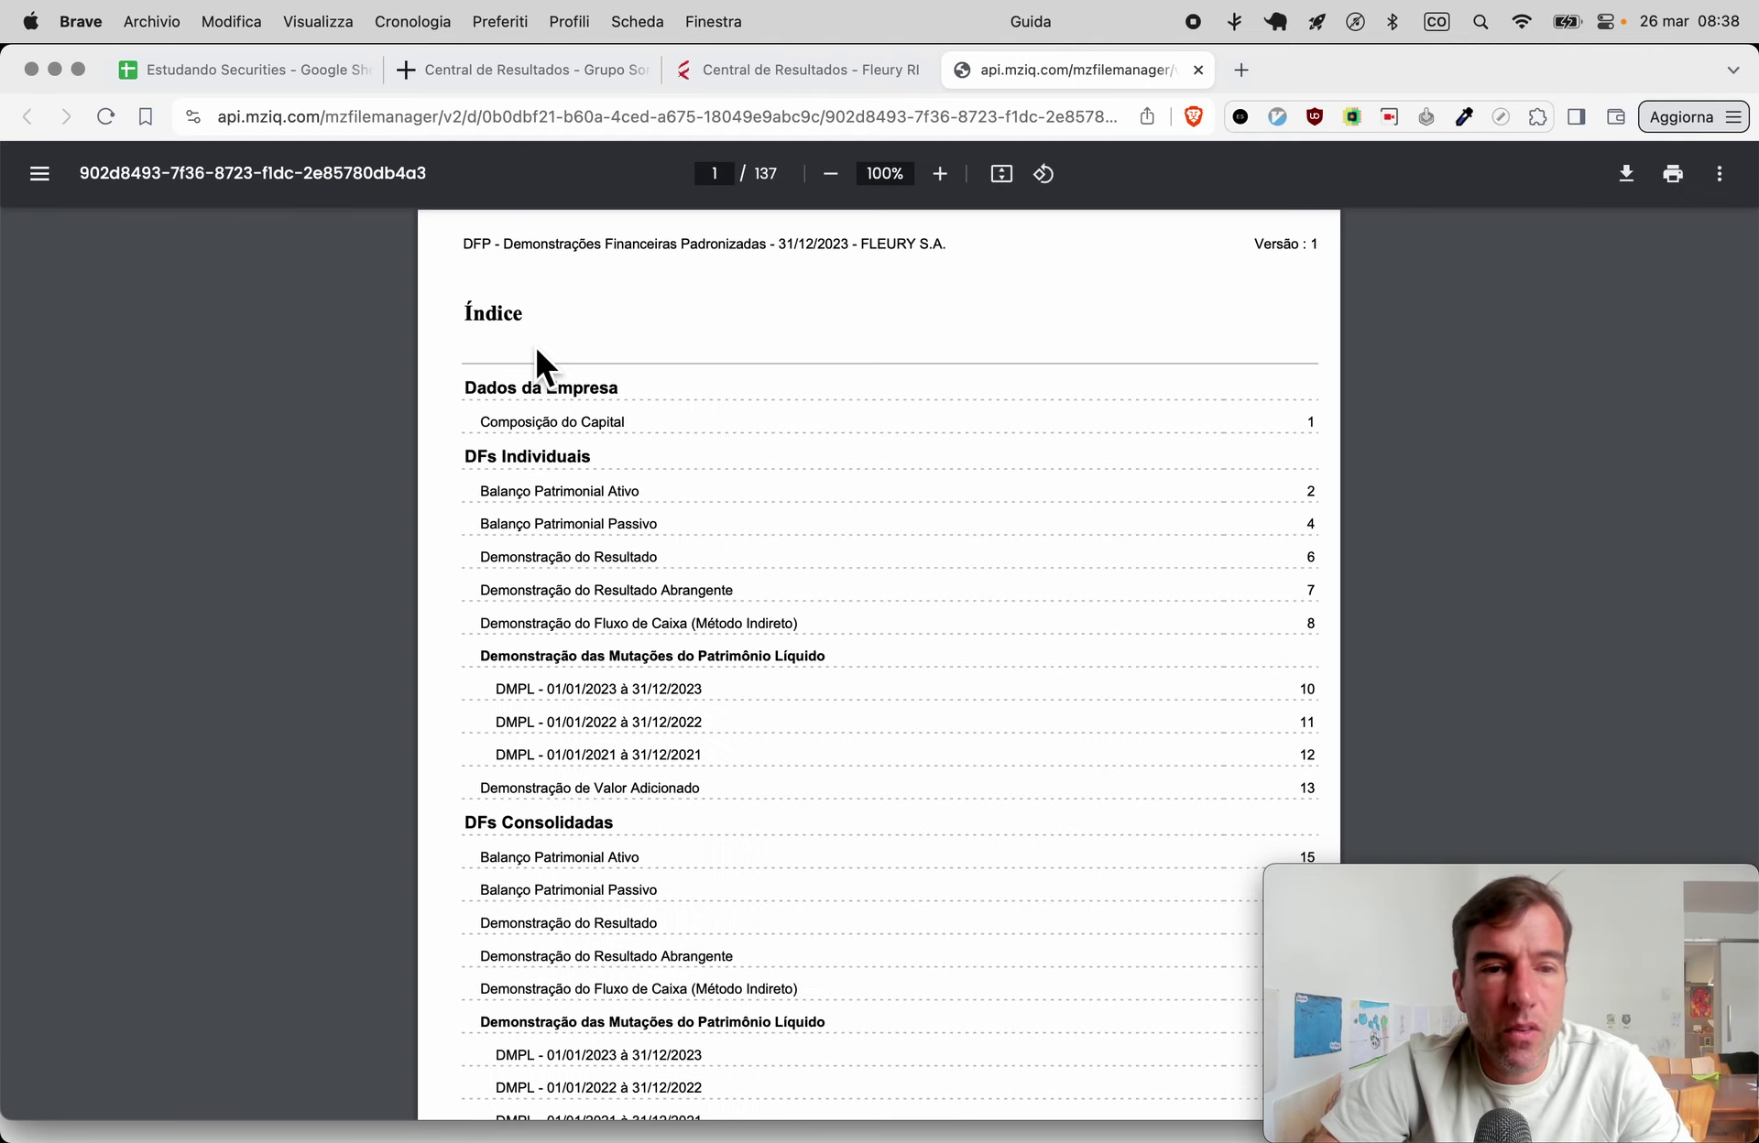
Go to page 19 of the report and locate Patrimônio Líquido Consolidado for 2023 in the consolidated balance sheet.
scroll(510, 597, "down", 3)
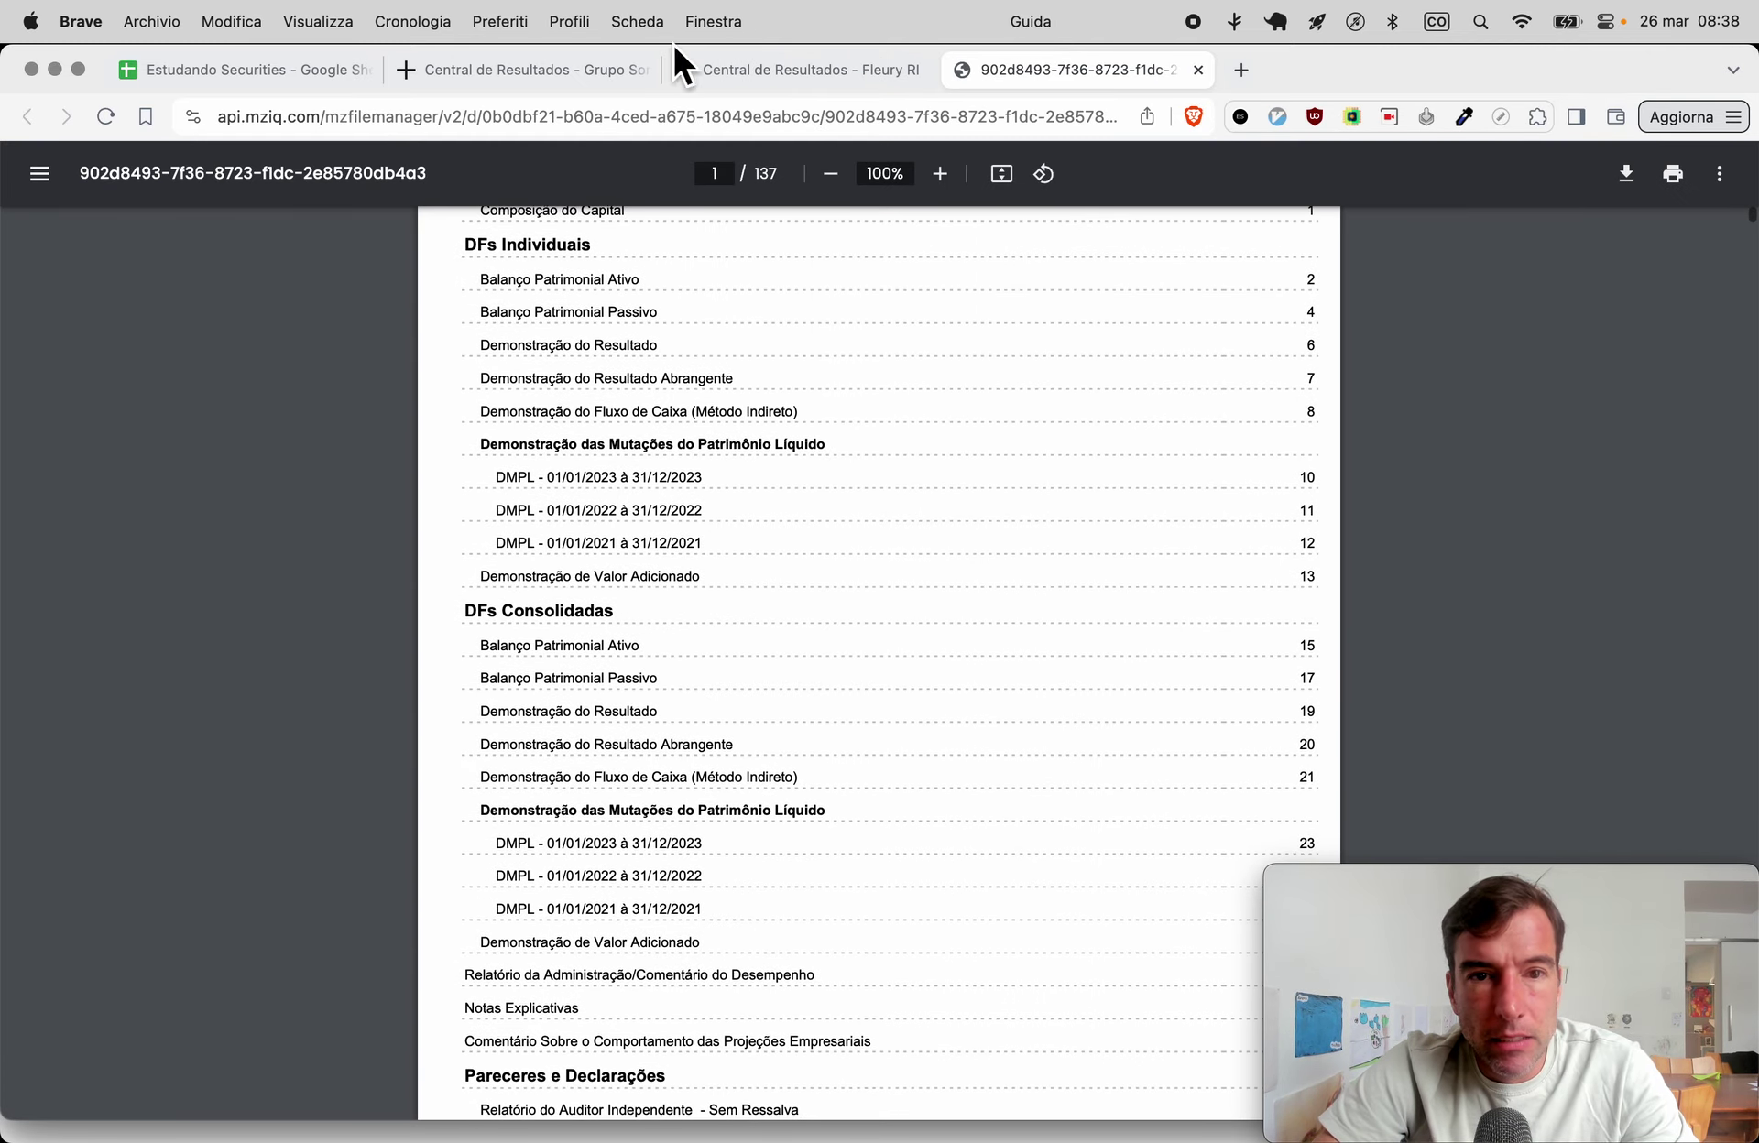
left_click(728, 176)
type("19")
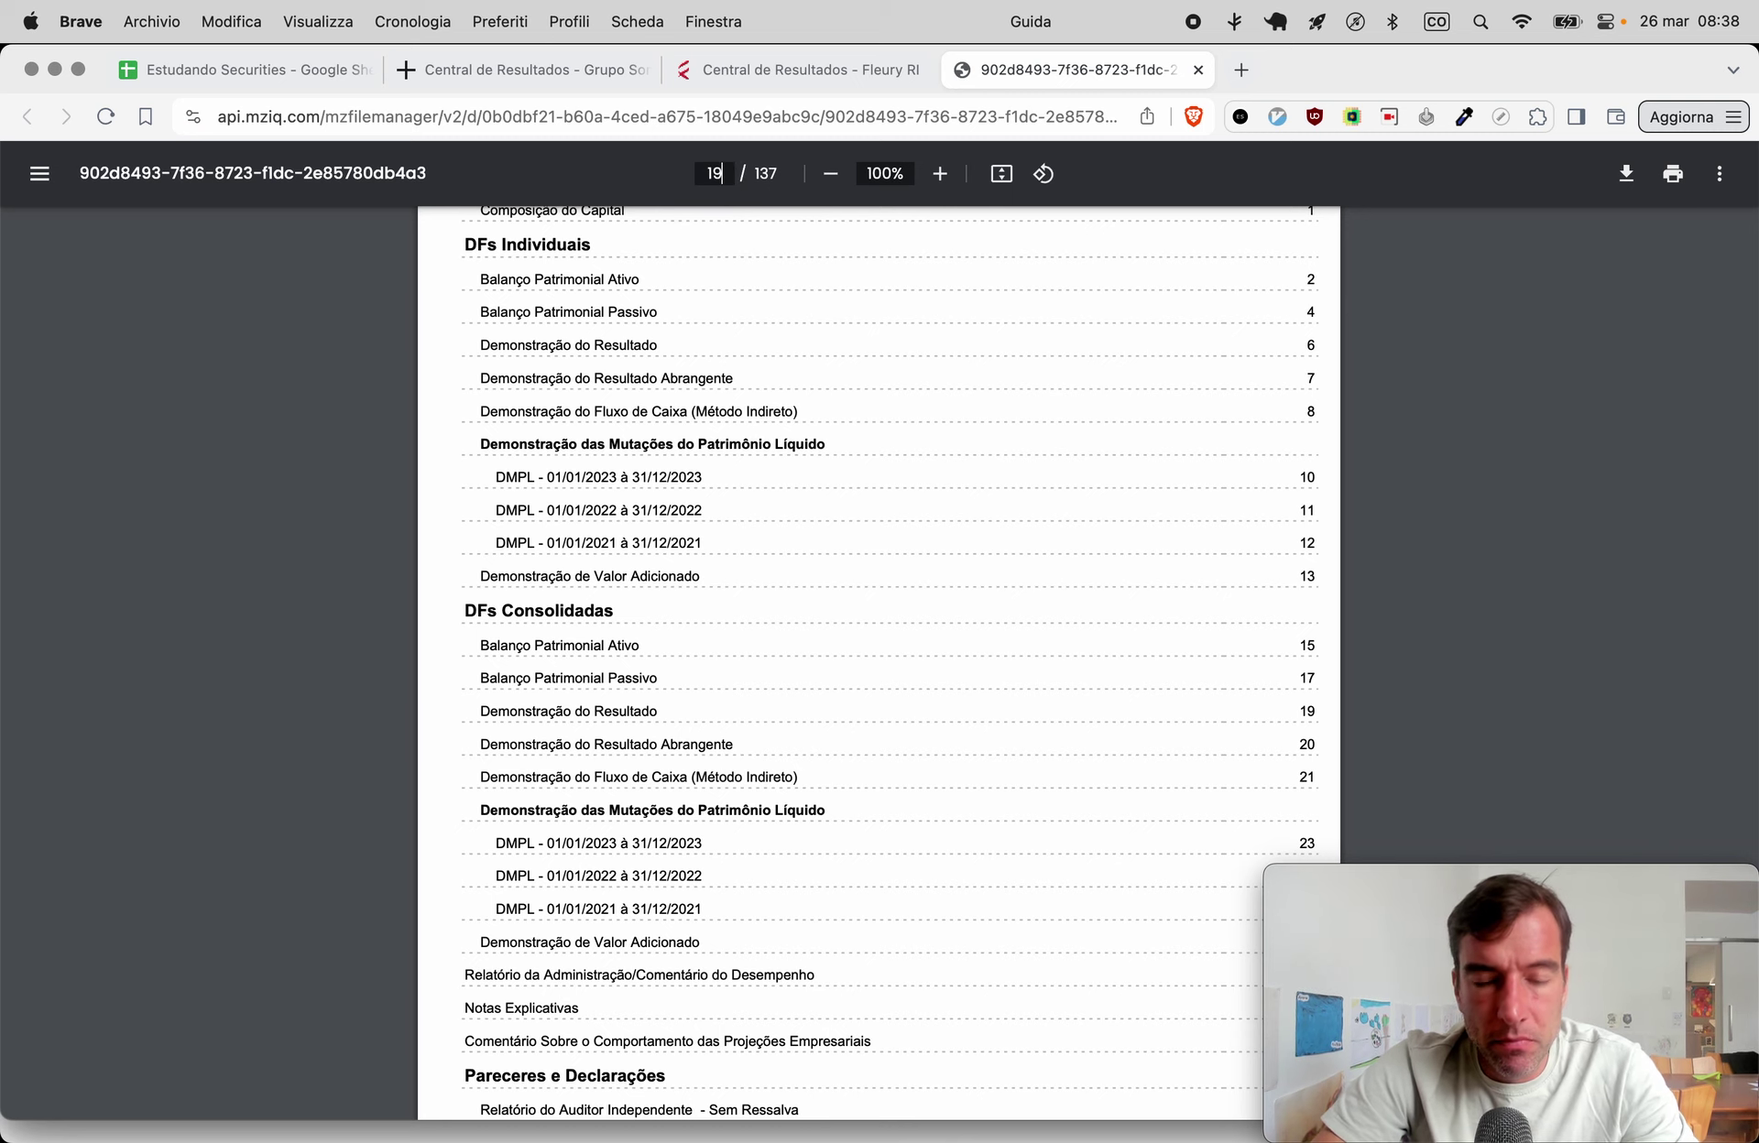
key("Return")
scroll(581, 566, "down", 15)
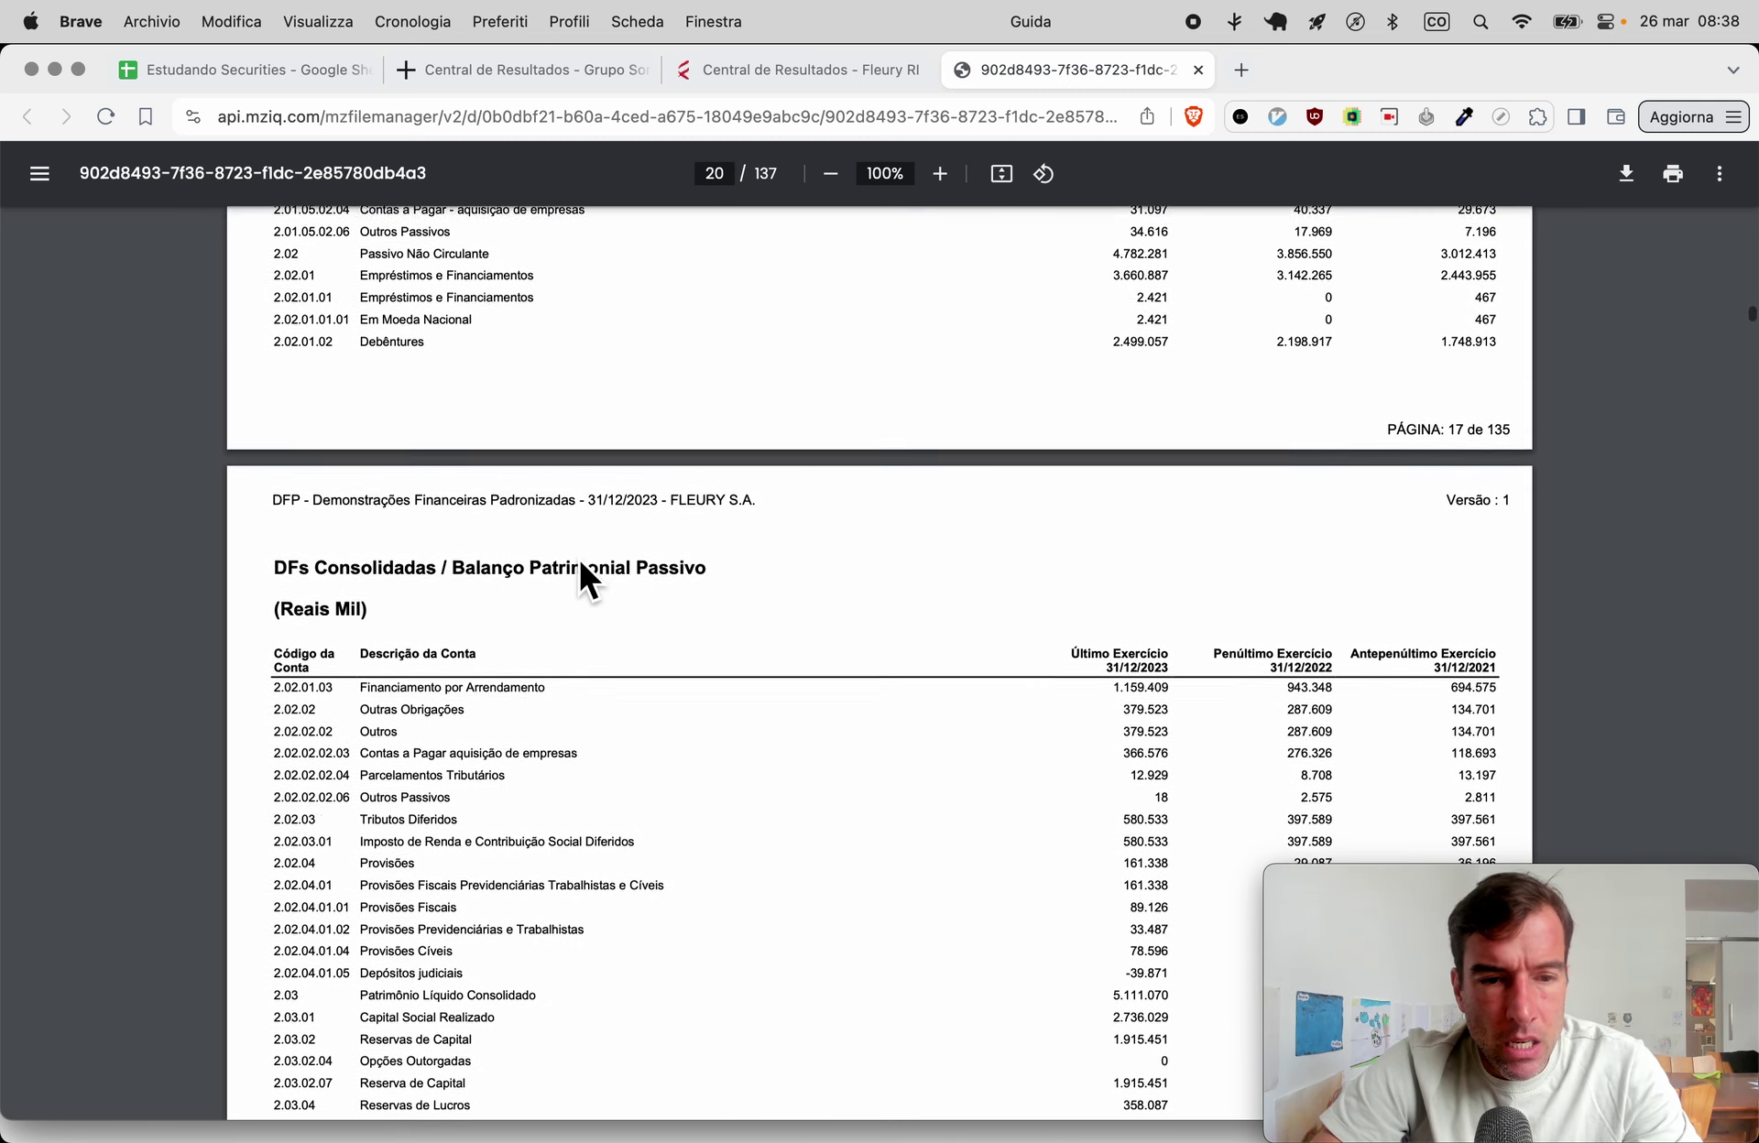
scroll(581, 575, "down", 5)
scroll(668, 754, "down", 4)
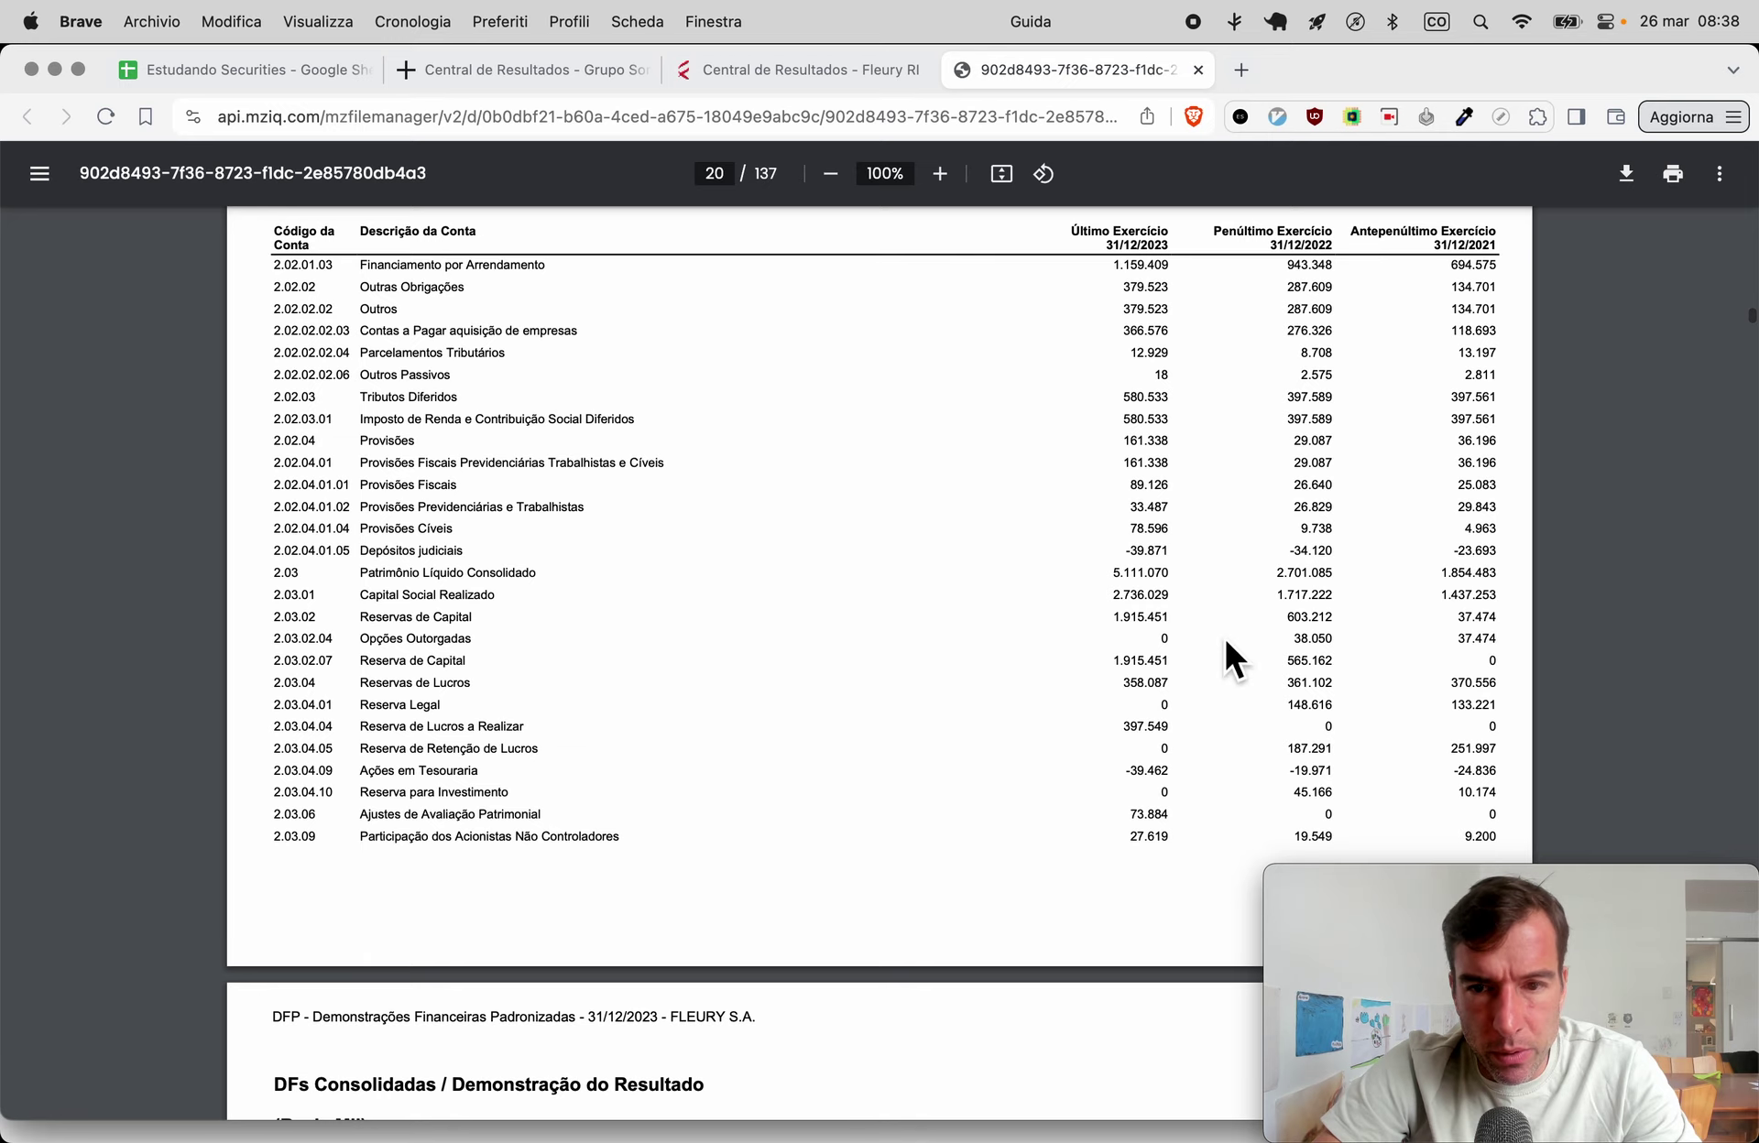
scroll(1223, 634, "up", 5)
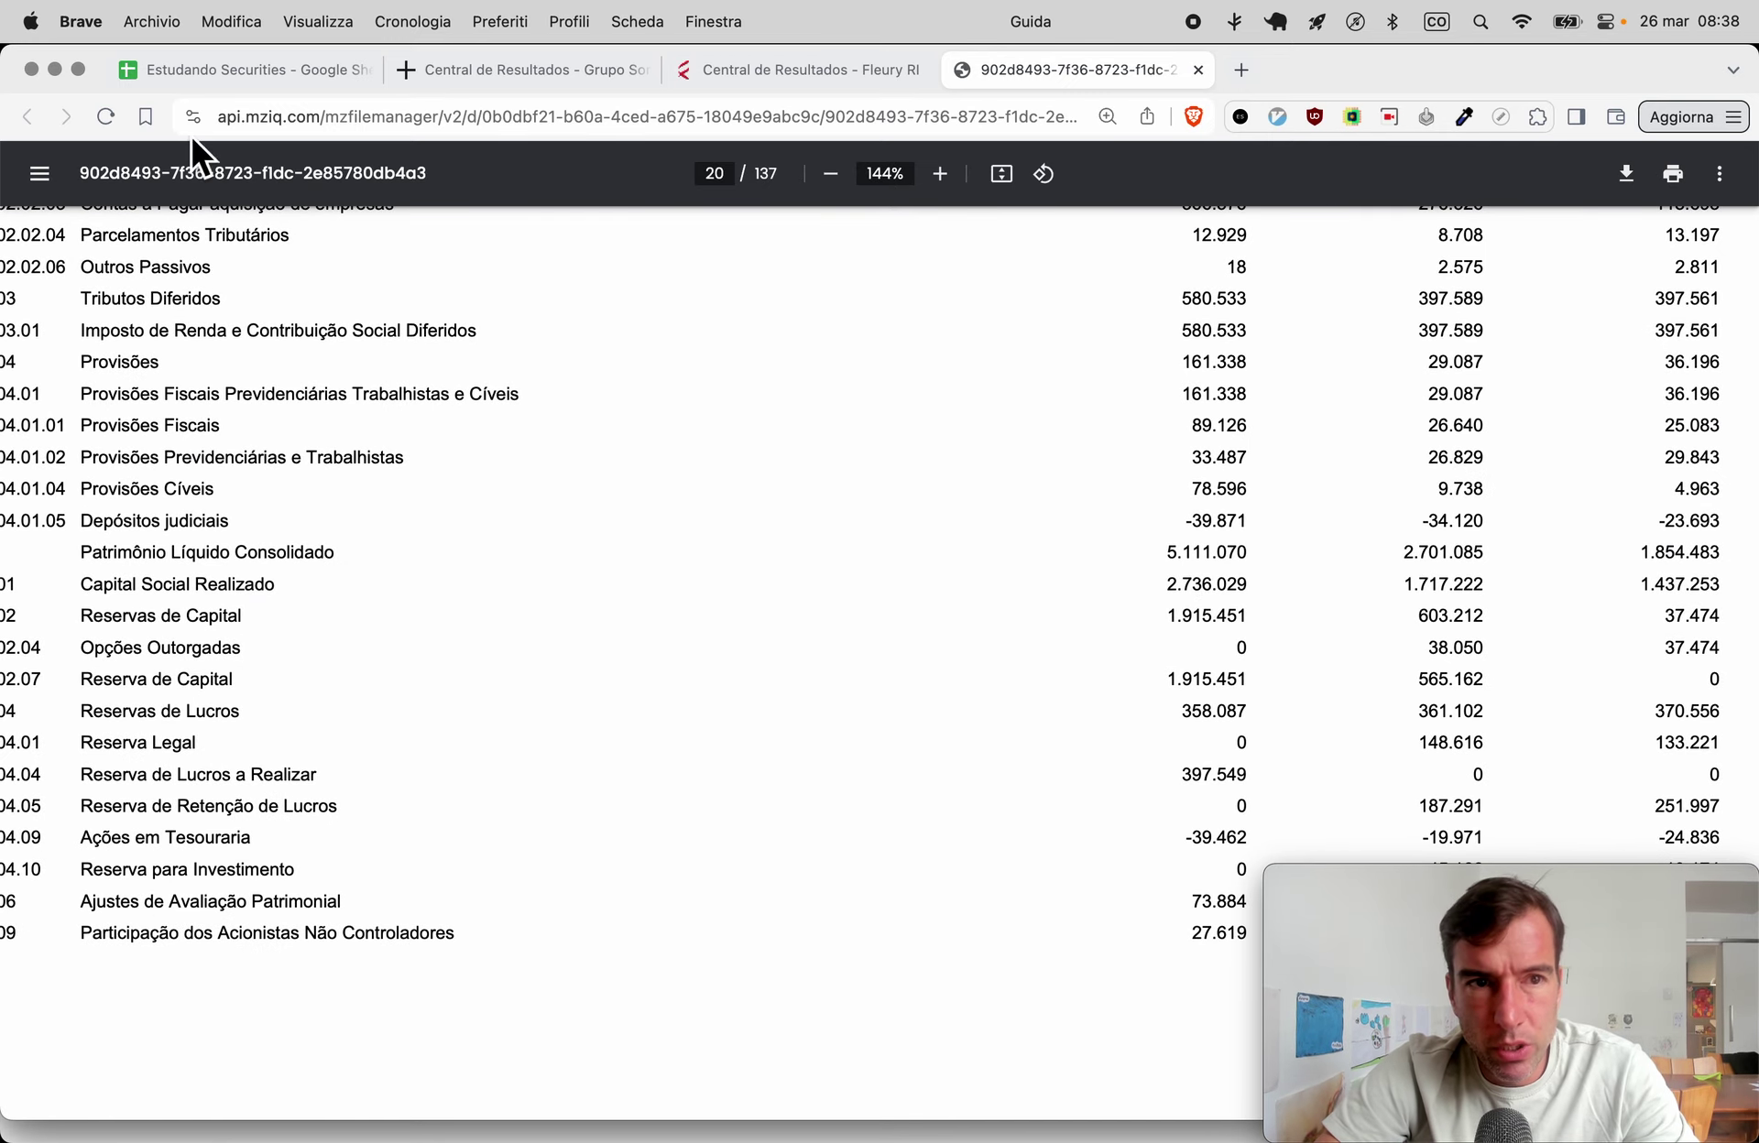
Enter 5111 as Net Equity in the Fleury period 23 row of the Estudando Securities spreadsheet.
left_click(188, 81)
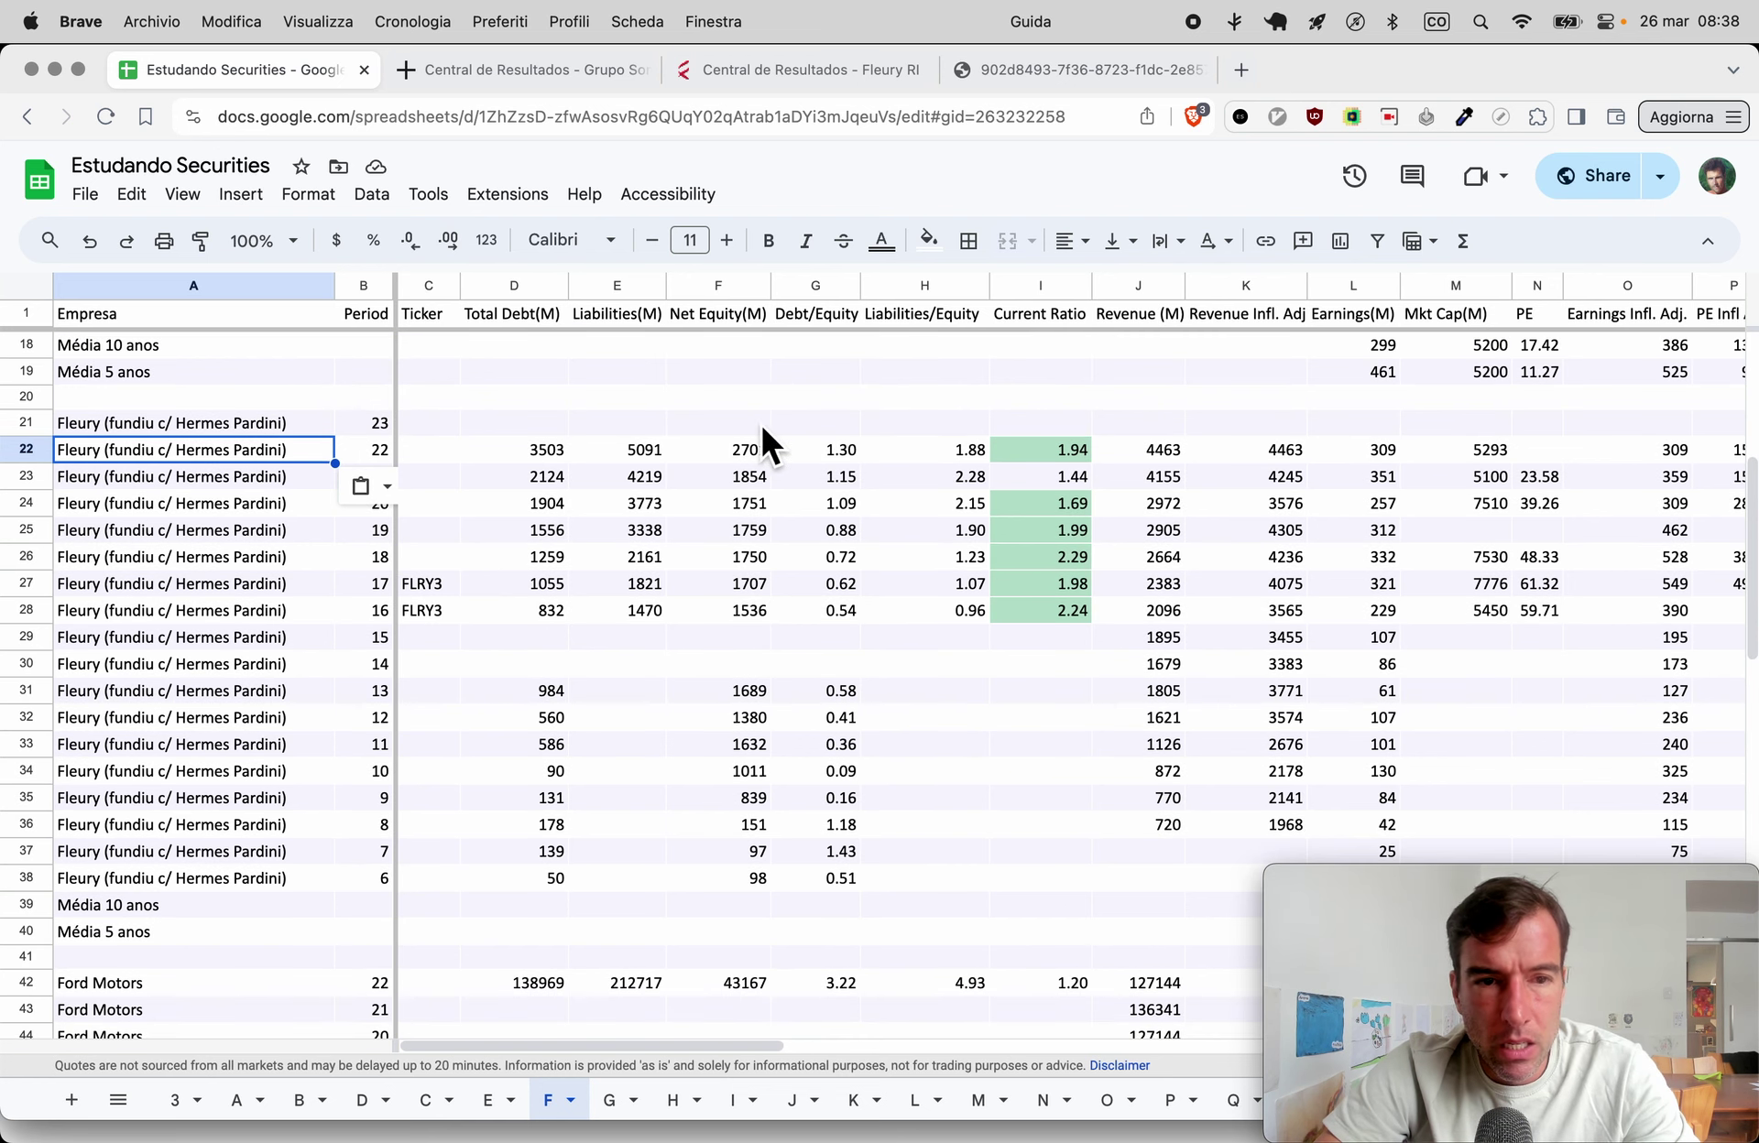
left_click(750, 427)
type("5111")
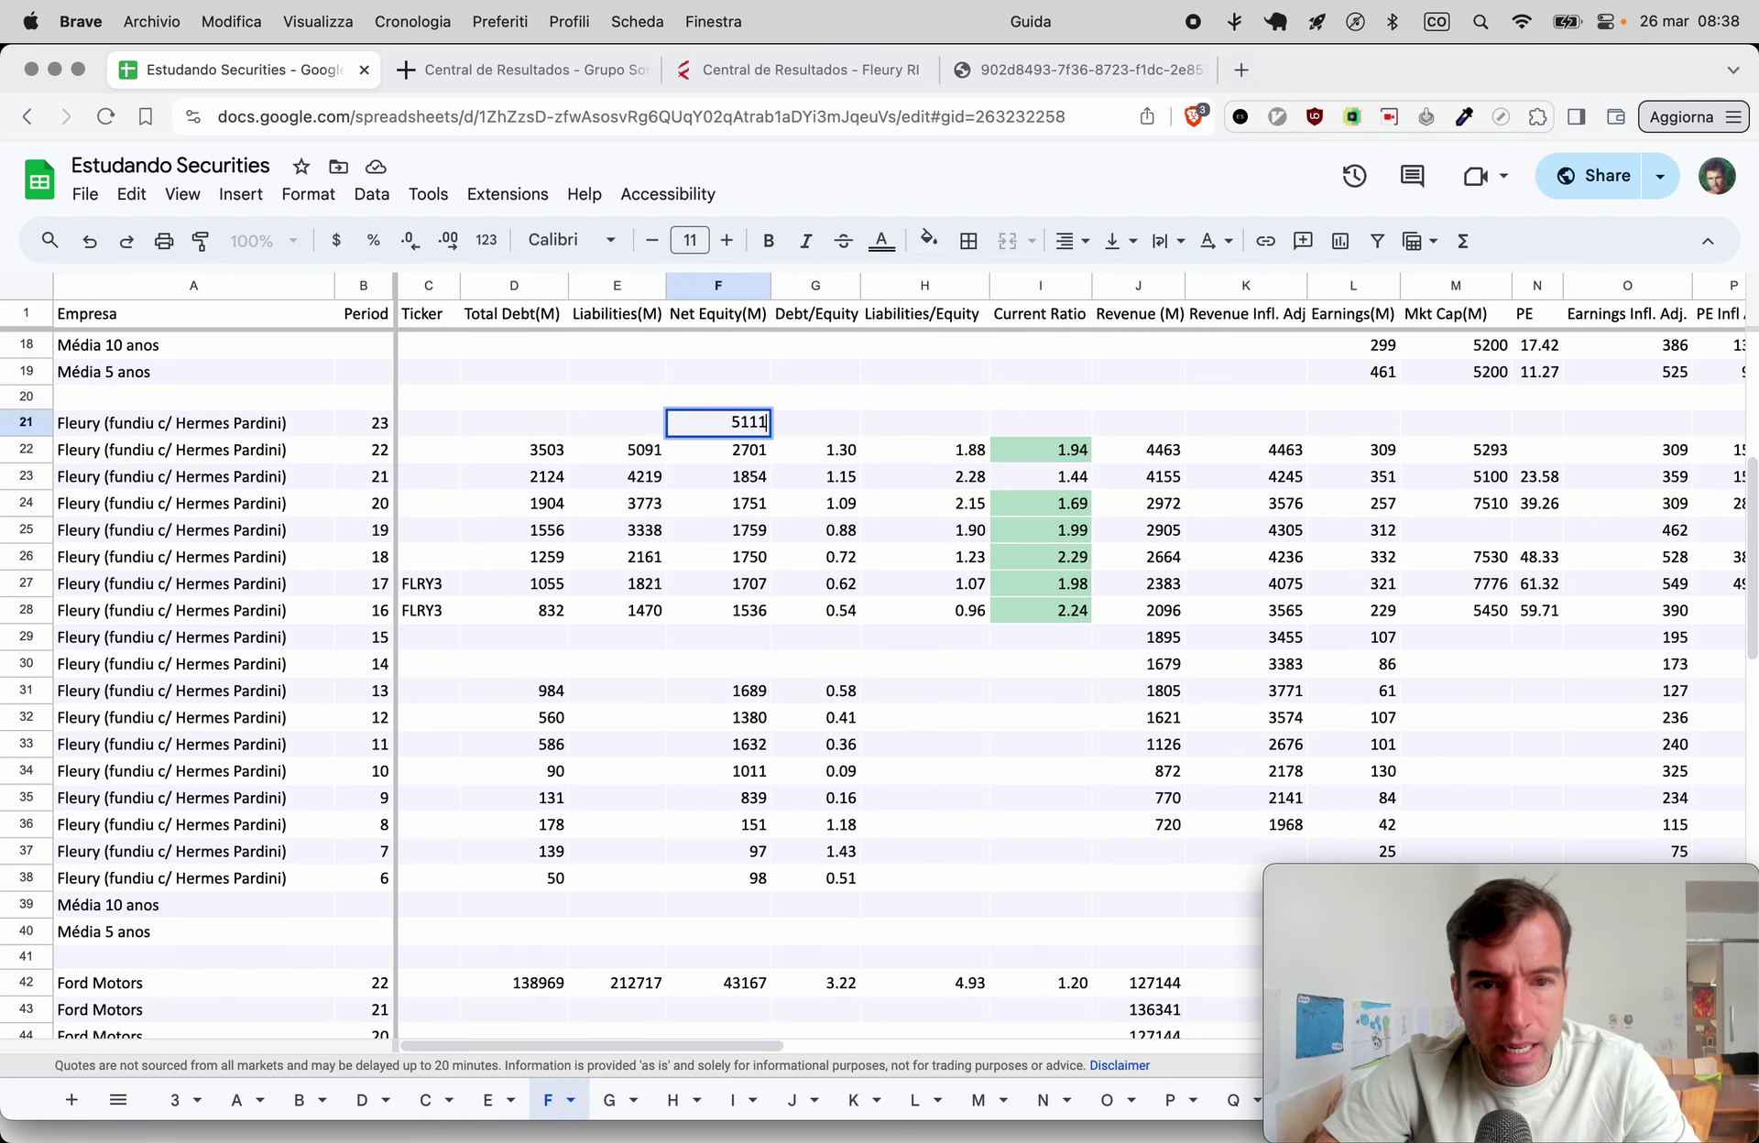
key("Left")
Return to the report's consolidated Balanço Patrimonial Passivo page and open Calculator over it.
key("ctrl+shift+Tab")
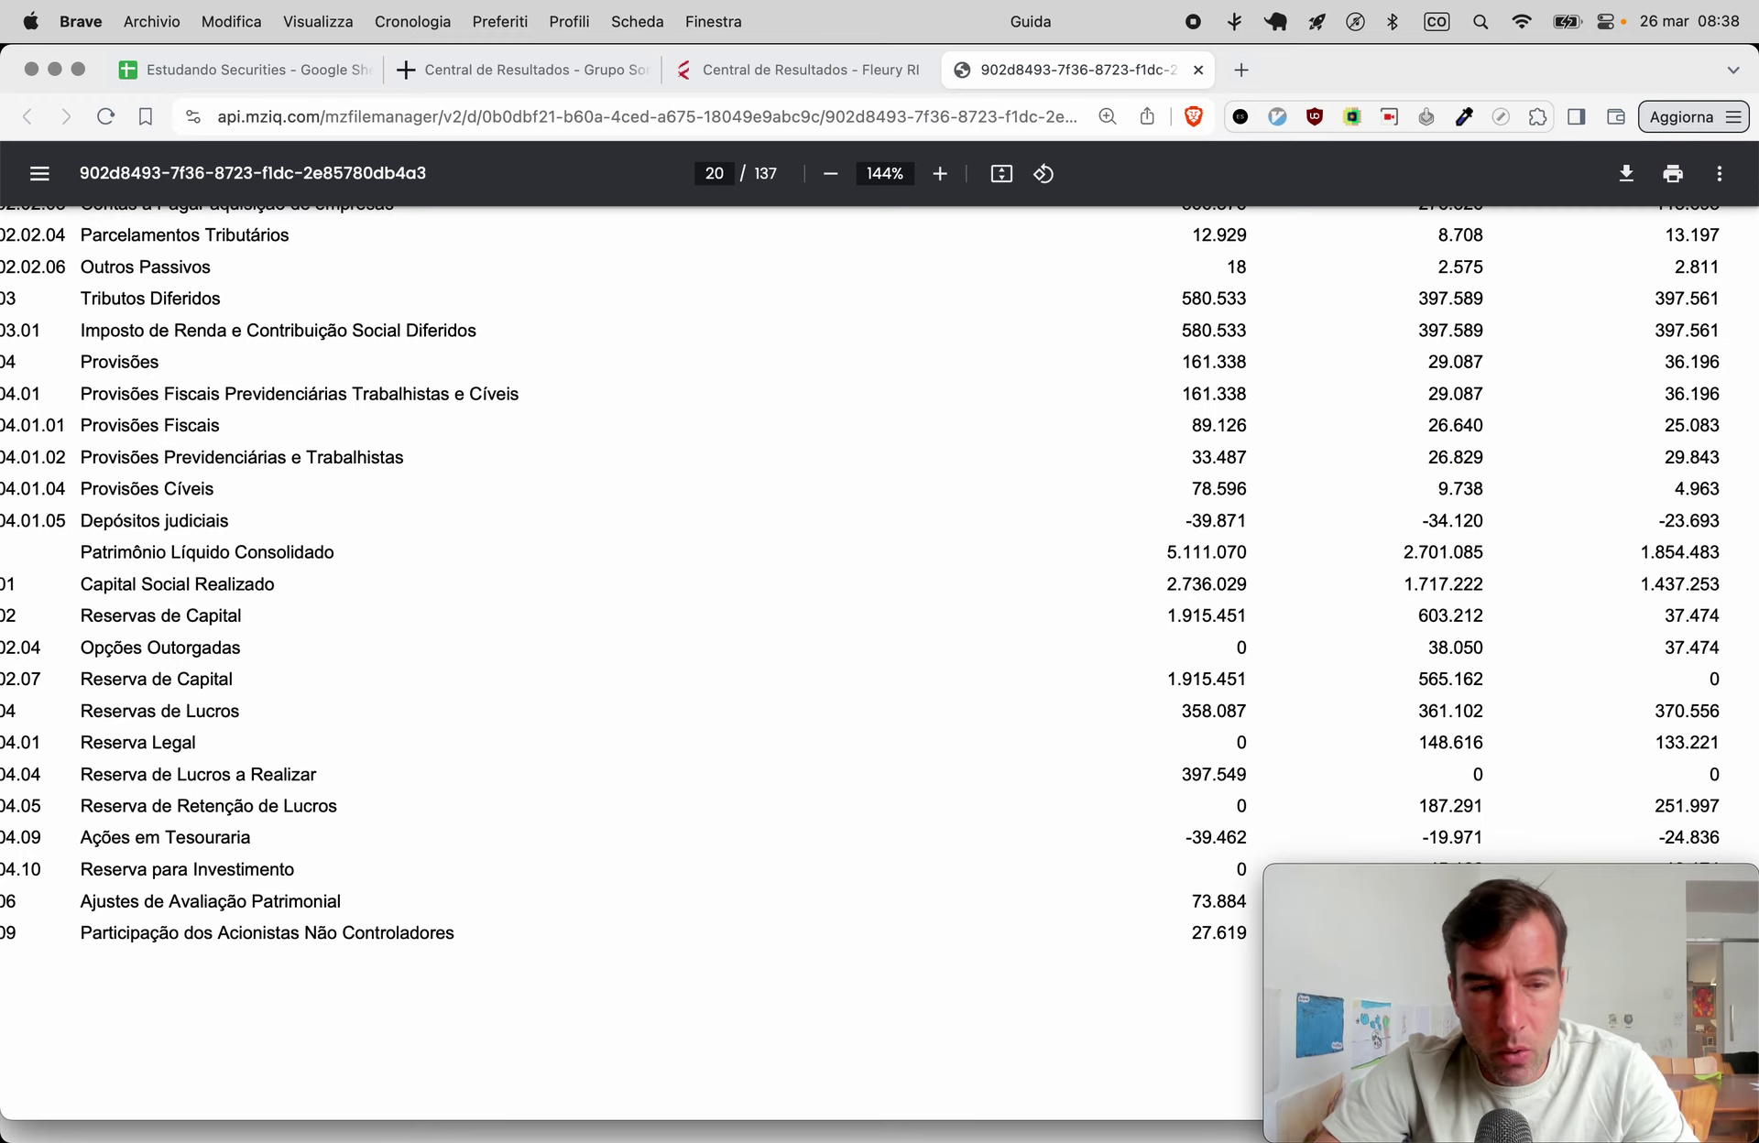
scroll(759, 763, "up", 10)
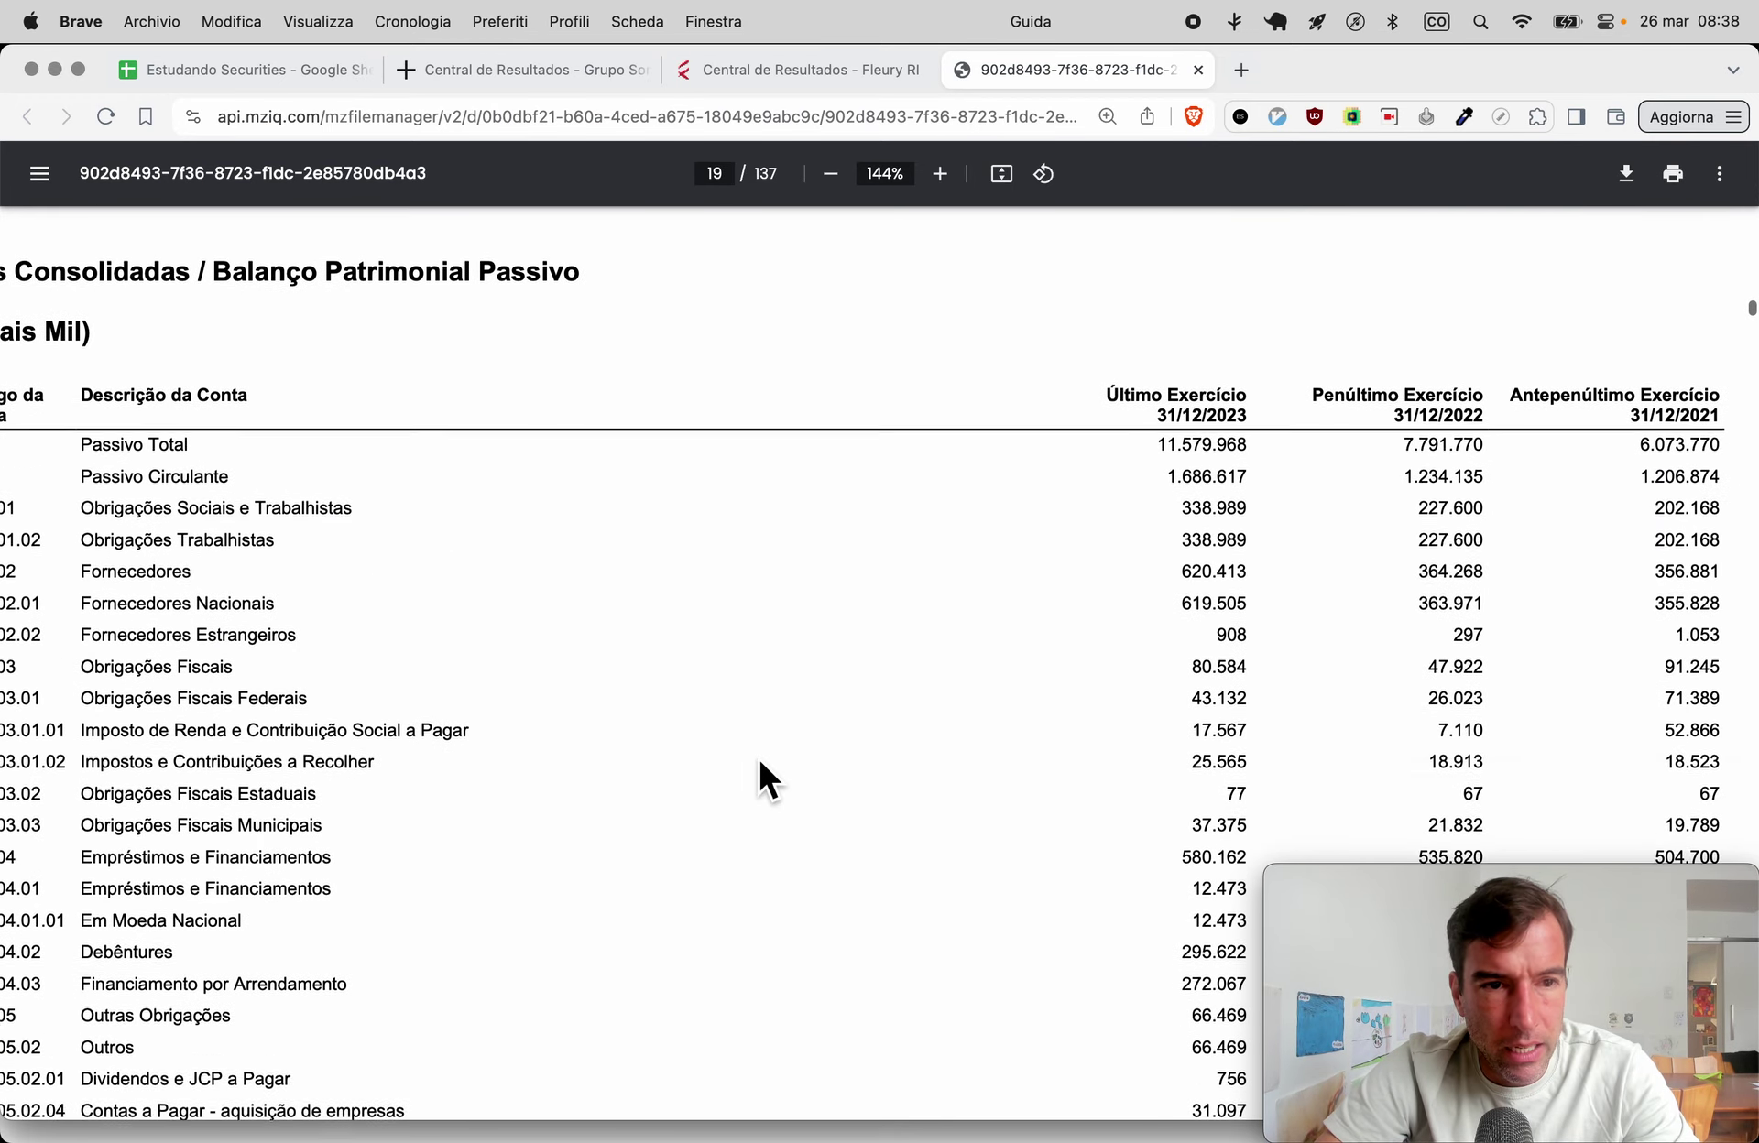
scroll(757, 755, "down", 3)
key("super+space")
type("calc")
key("Return")
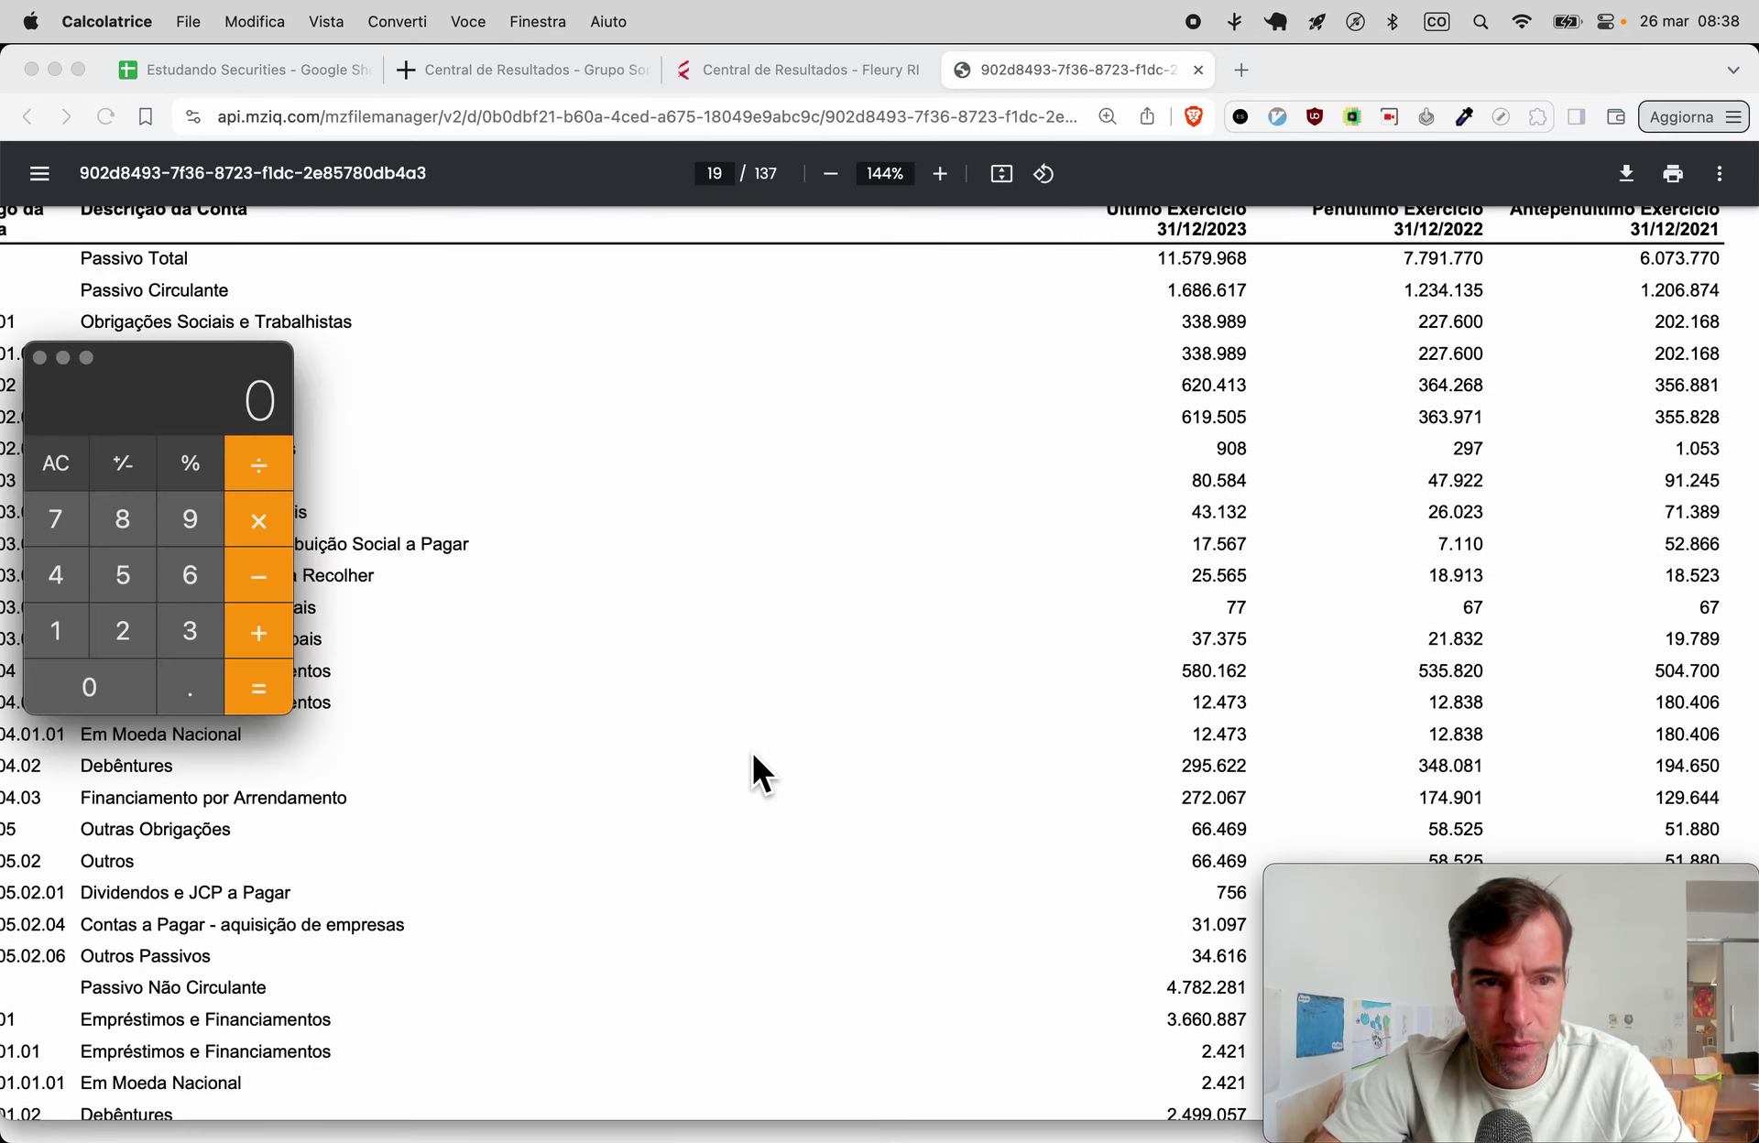
Add the 2023 Passivo Circulante of 1687 and Passivo Não Circulante of 4782 in Calculator.
scroll(1084, 416, "down", 1)
scroll(1215, 260, "up", 2)
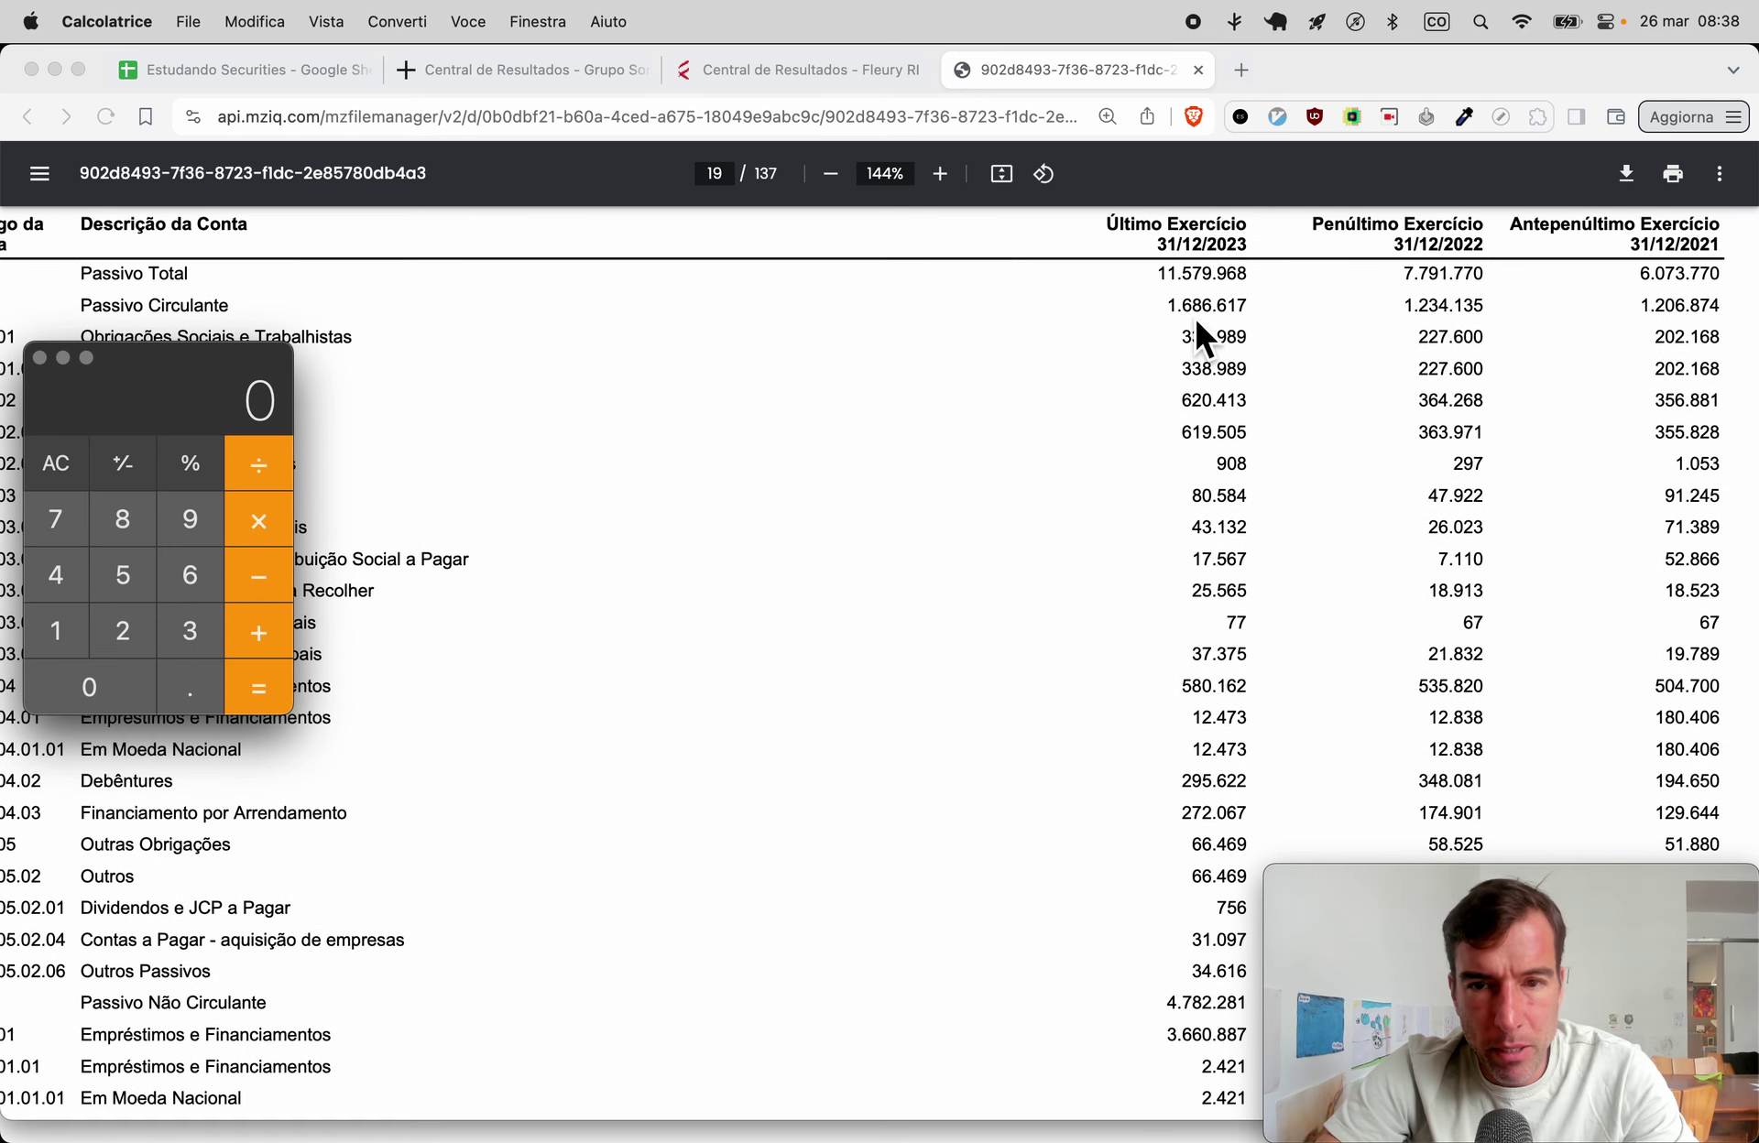
type("16")
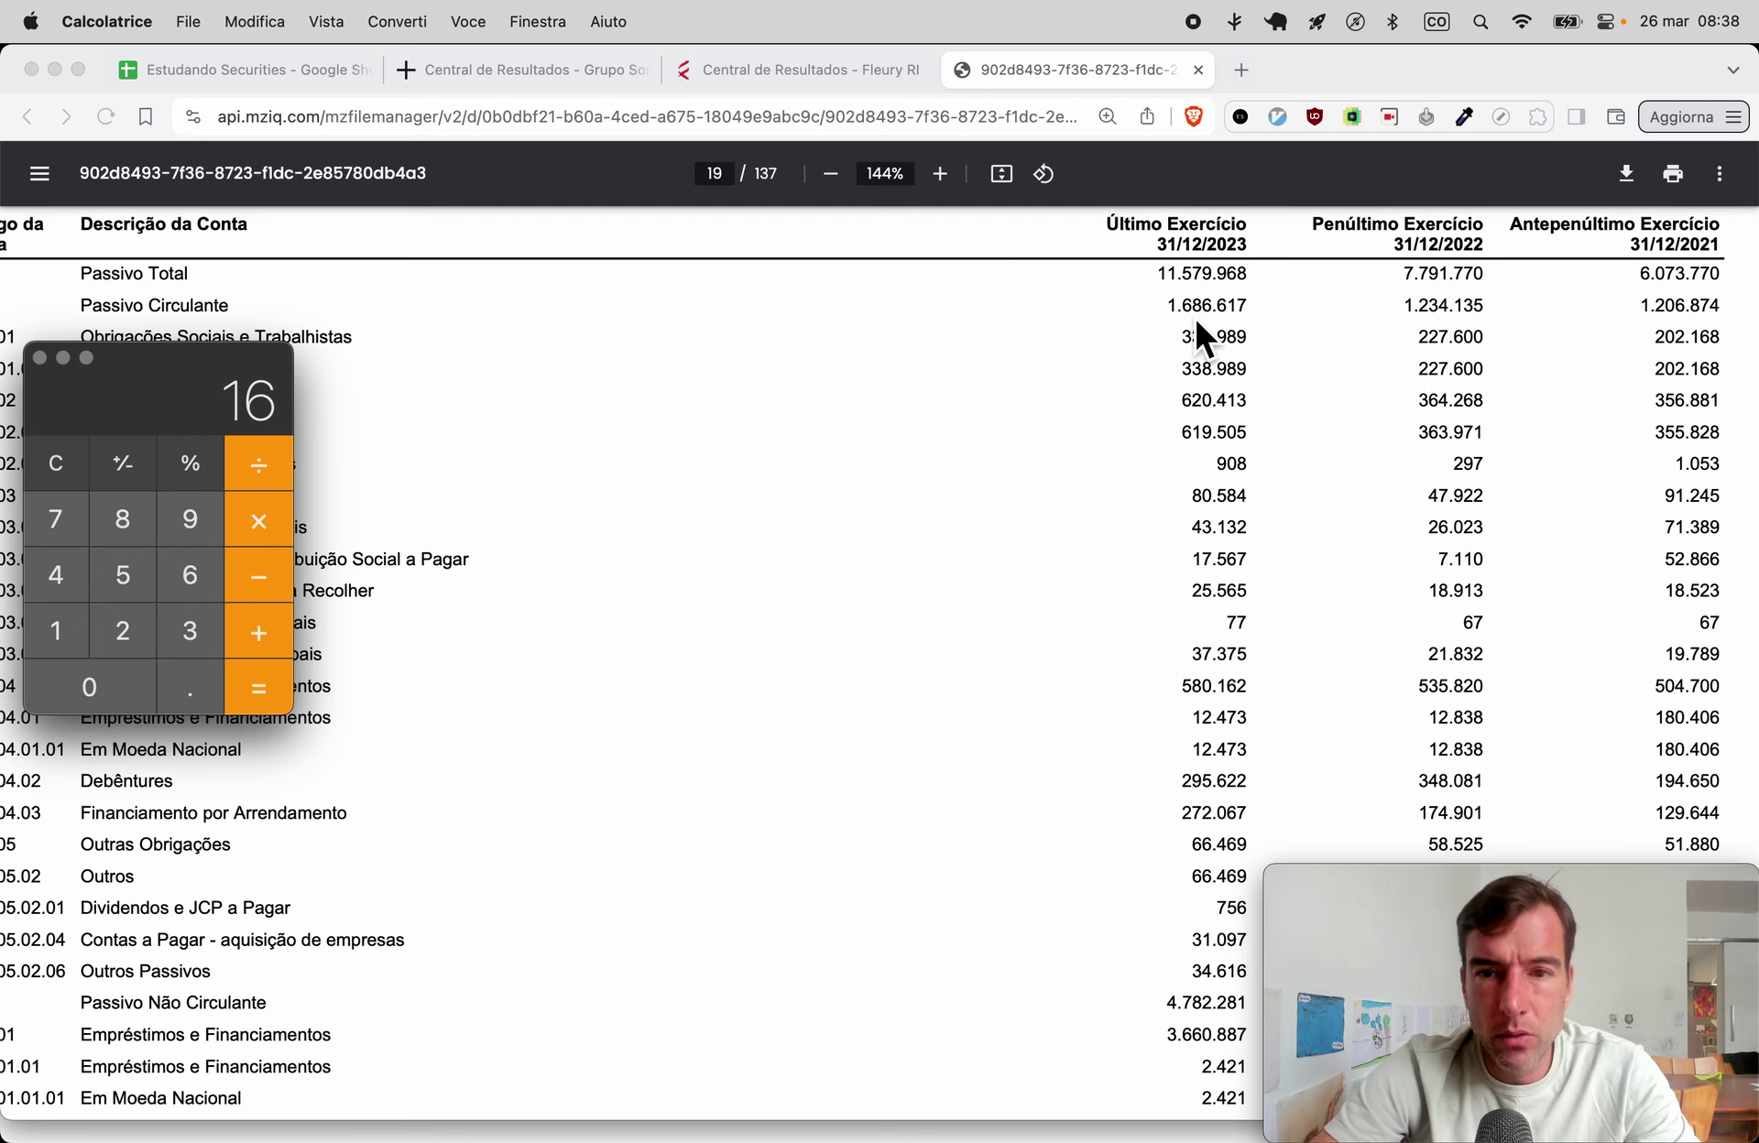
type("87")
scroll(981, 724, "left", 3)
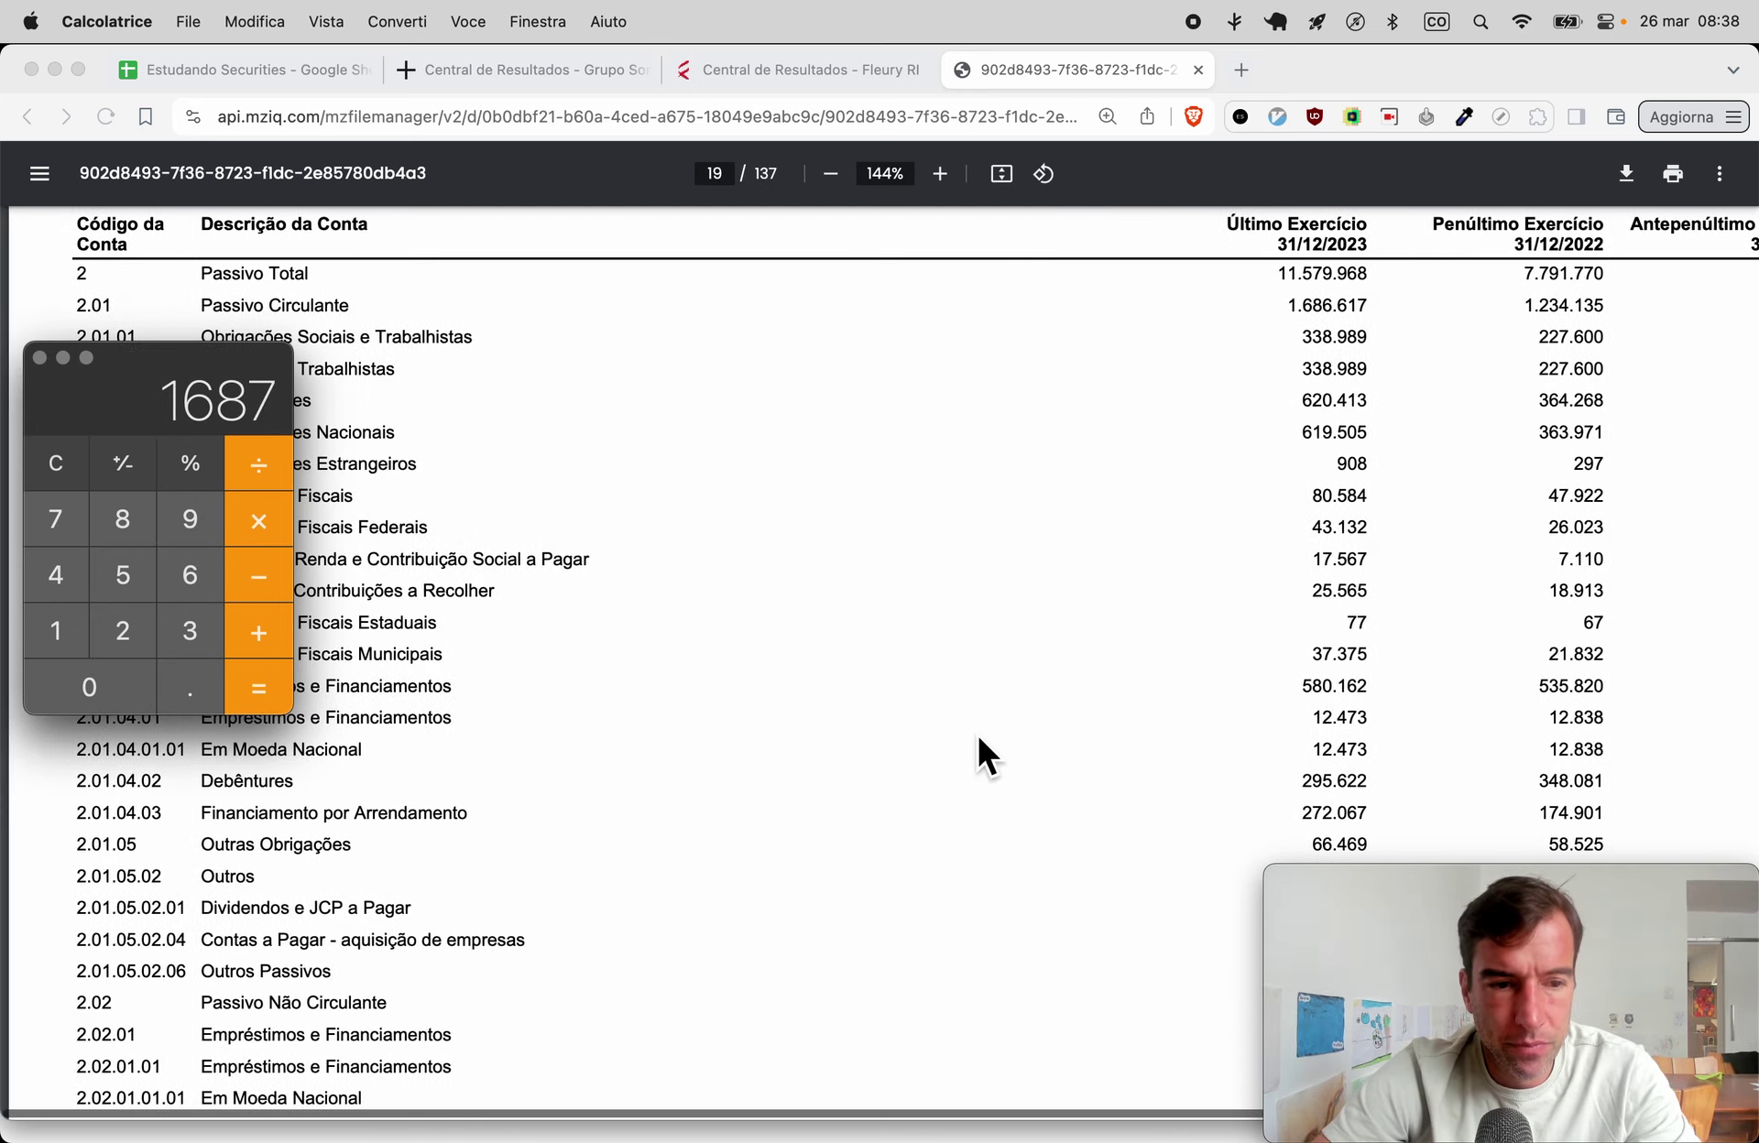
scroll(979, 739, "down", 1)
scroll(978, 739, "down", 4)
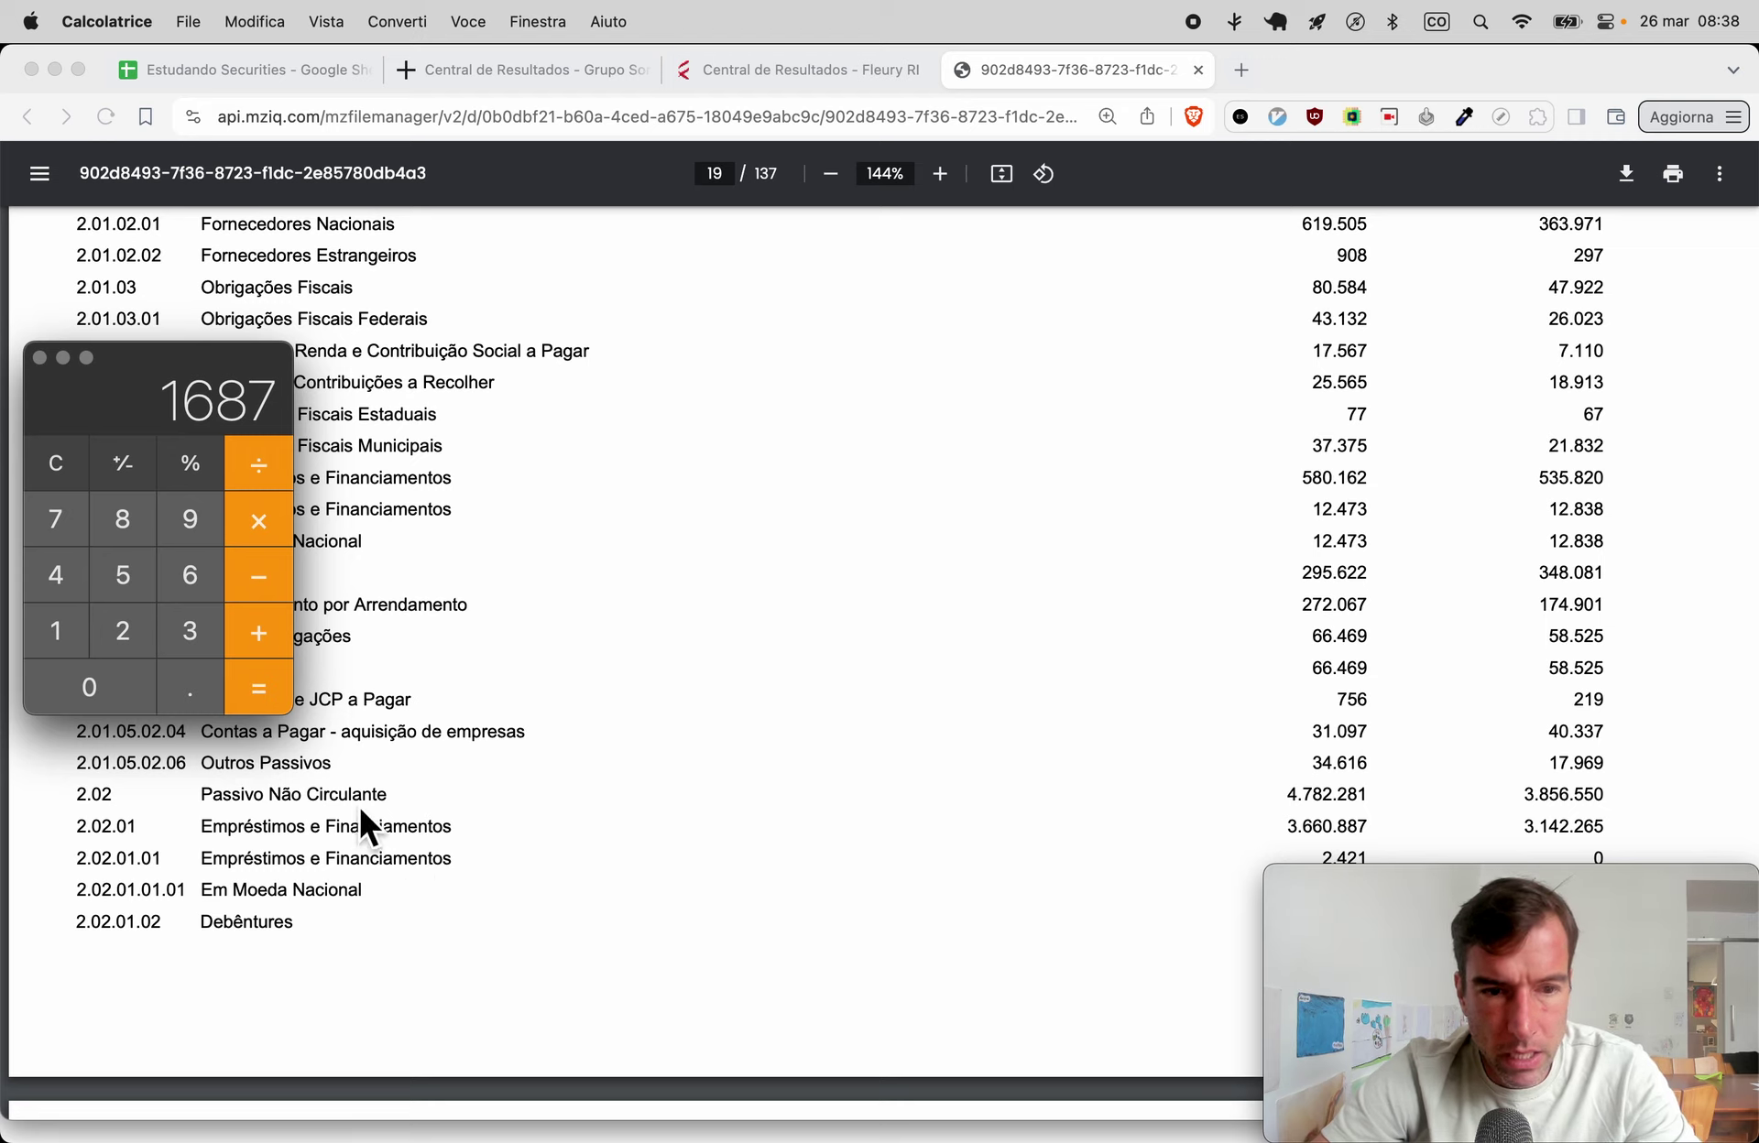
key("plus")
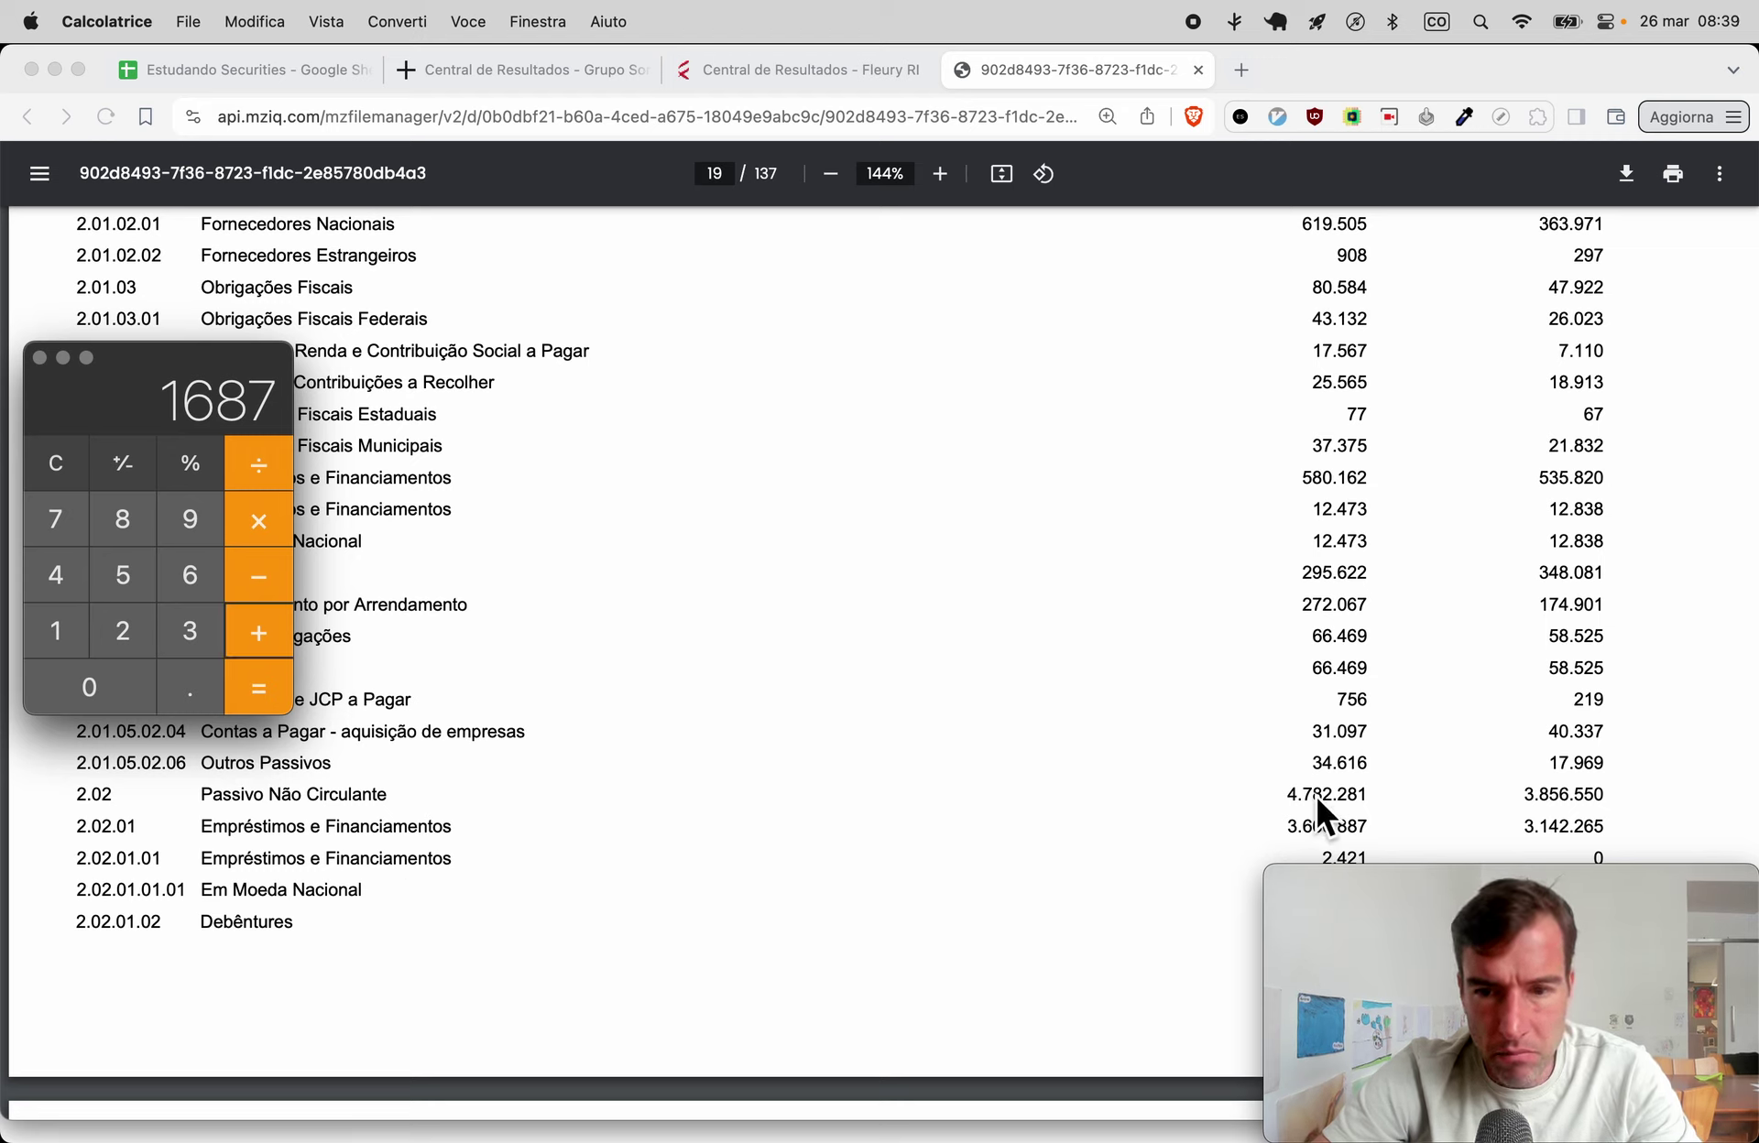
type("478")
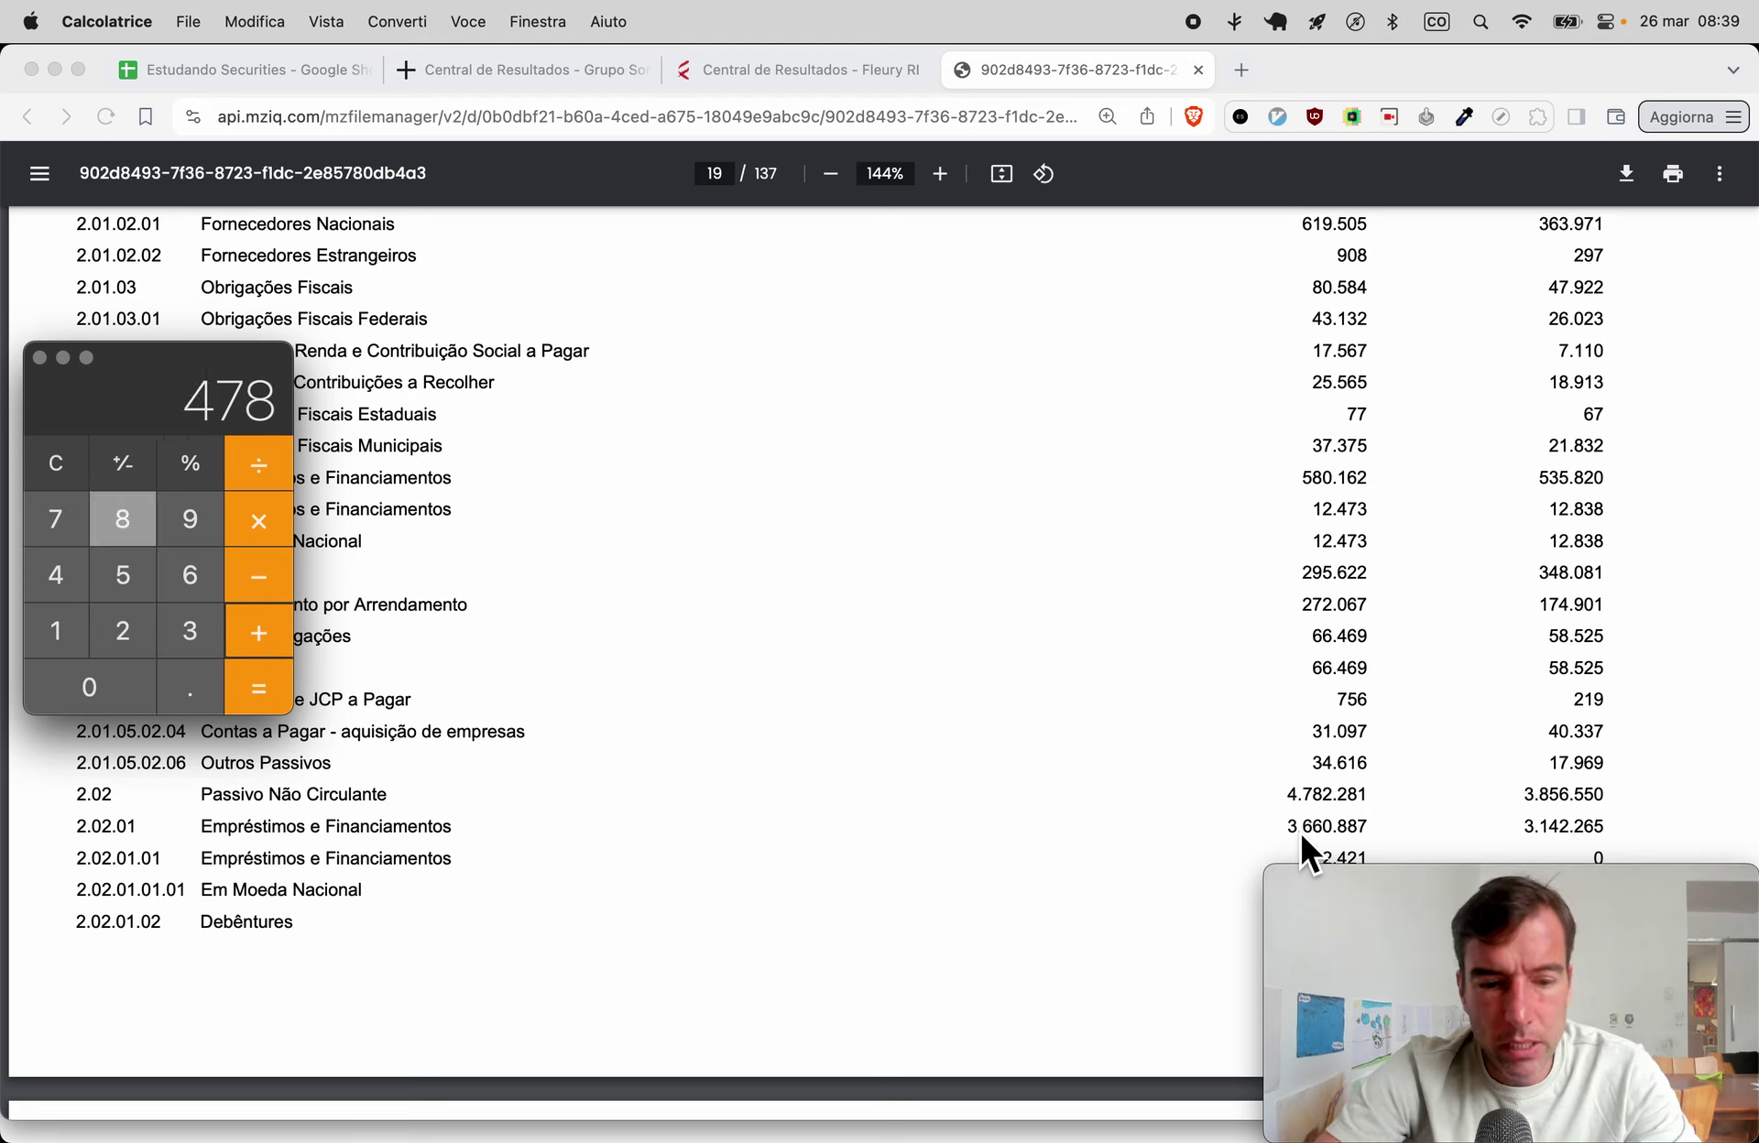
type("2")
key("plus")
Enter 6469 as Liabilities in the Fleury period 23 row of the Estudando Securities spreadsheet.
left_click(1299, 828)
key("ctrl+shift+Tab")
key("ctrl+shift+Tab")
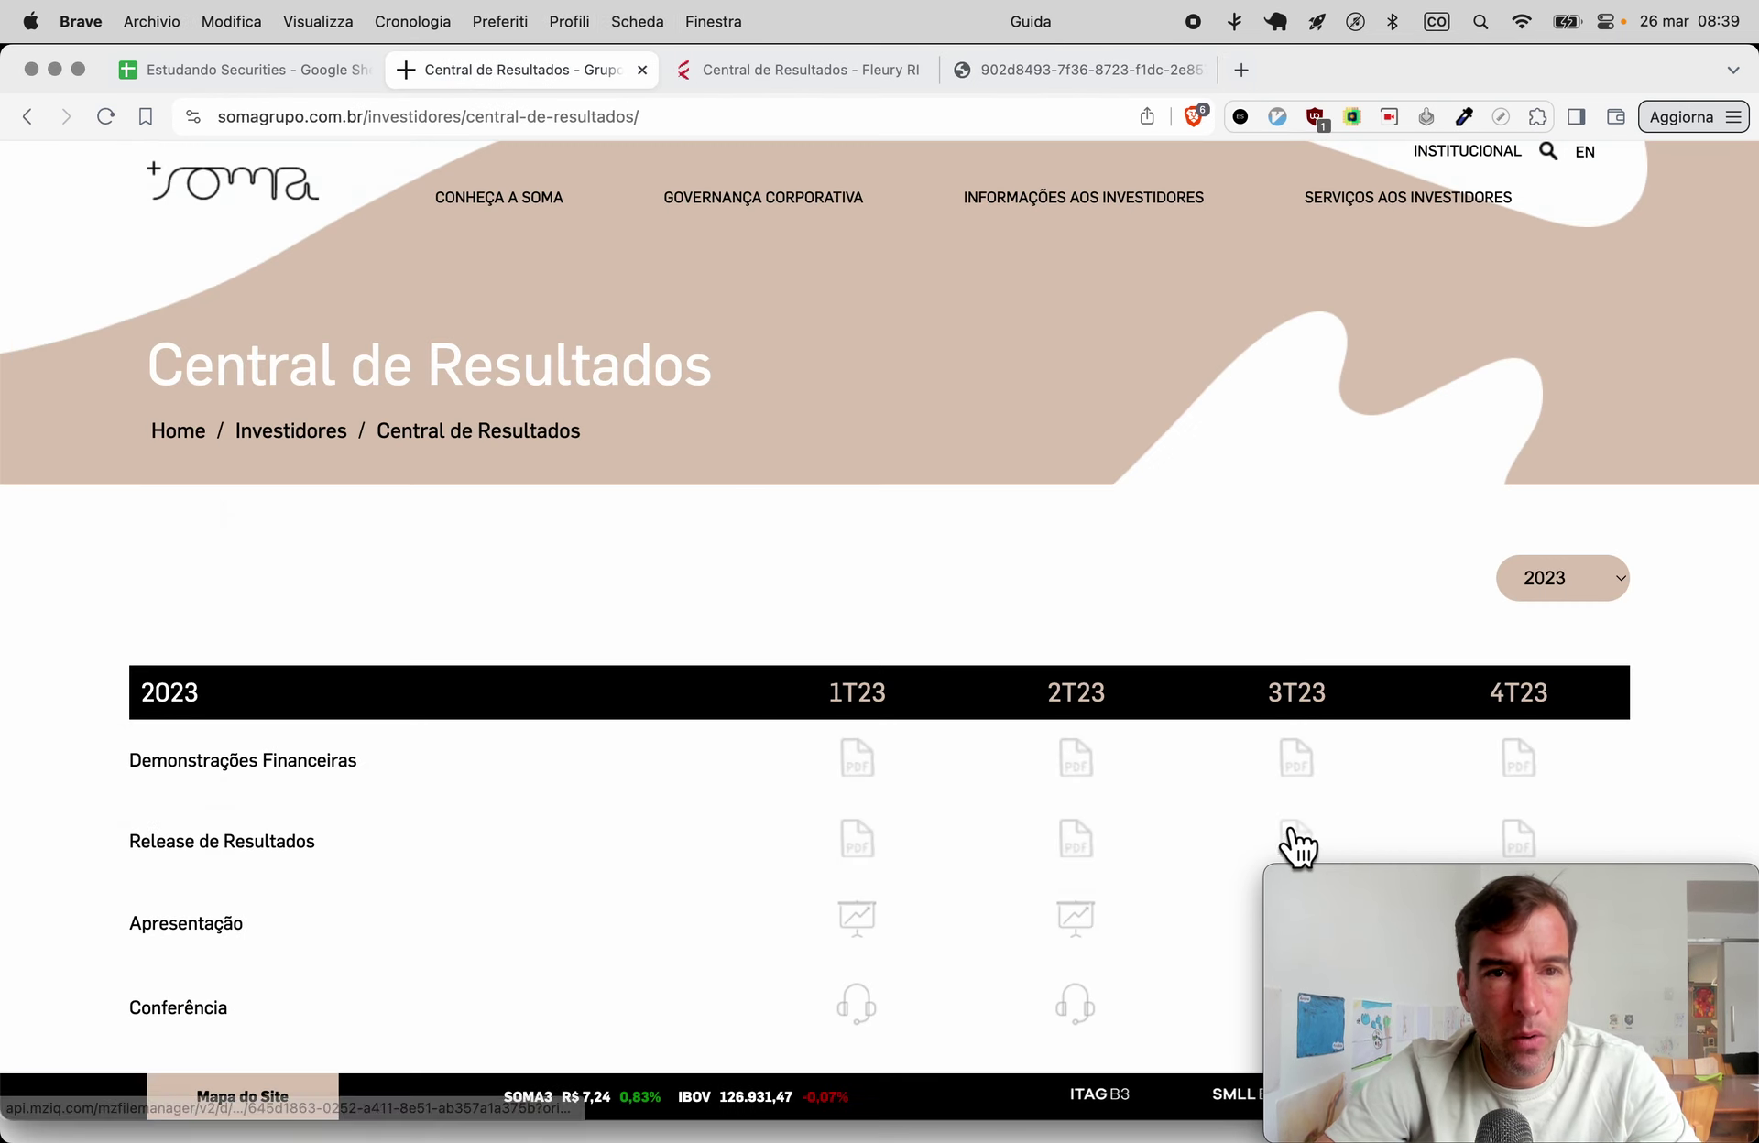
key("ctrl+shift+Tab")
type("6469")
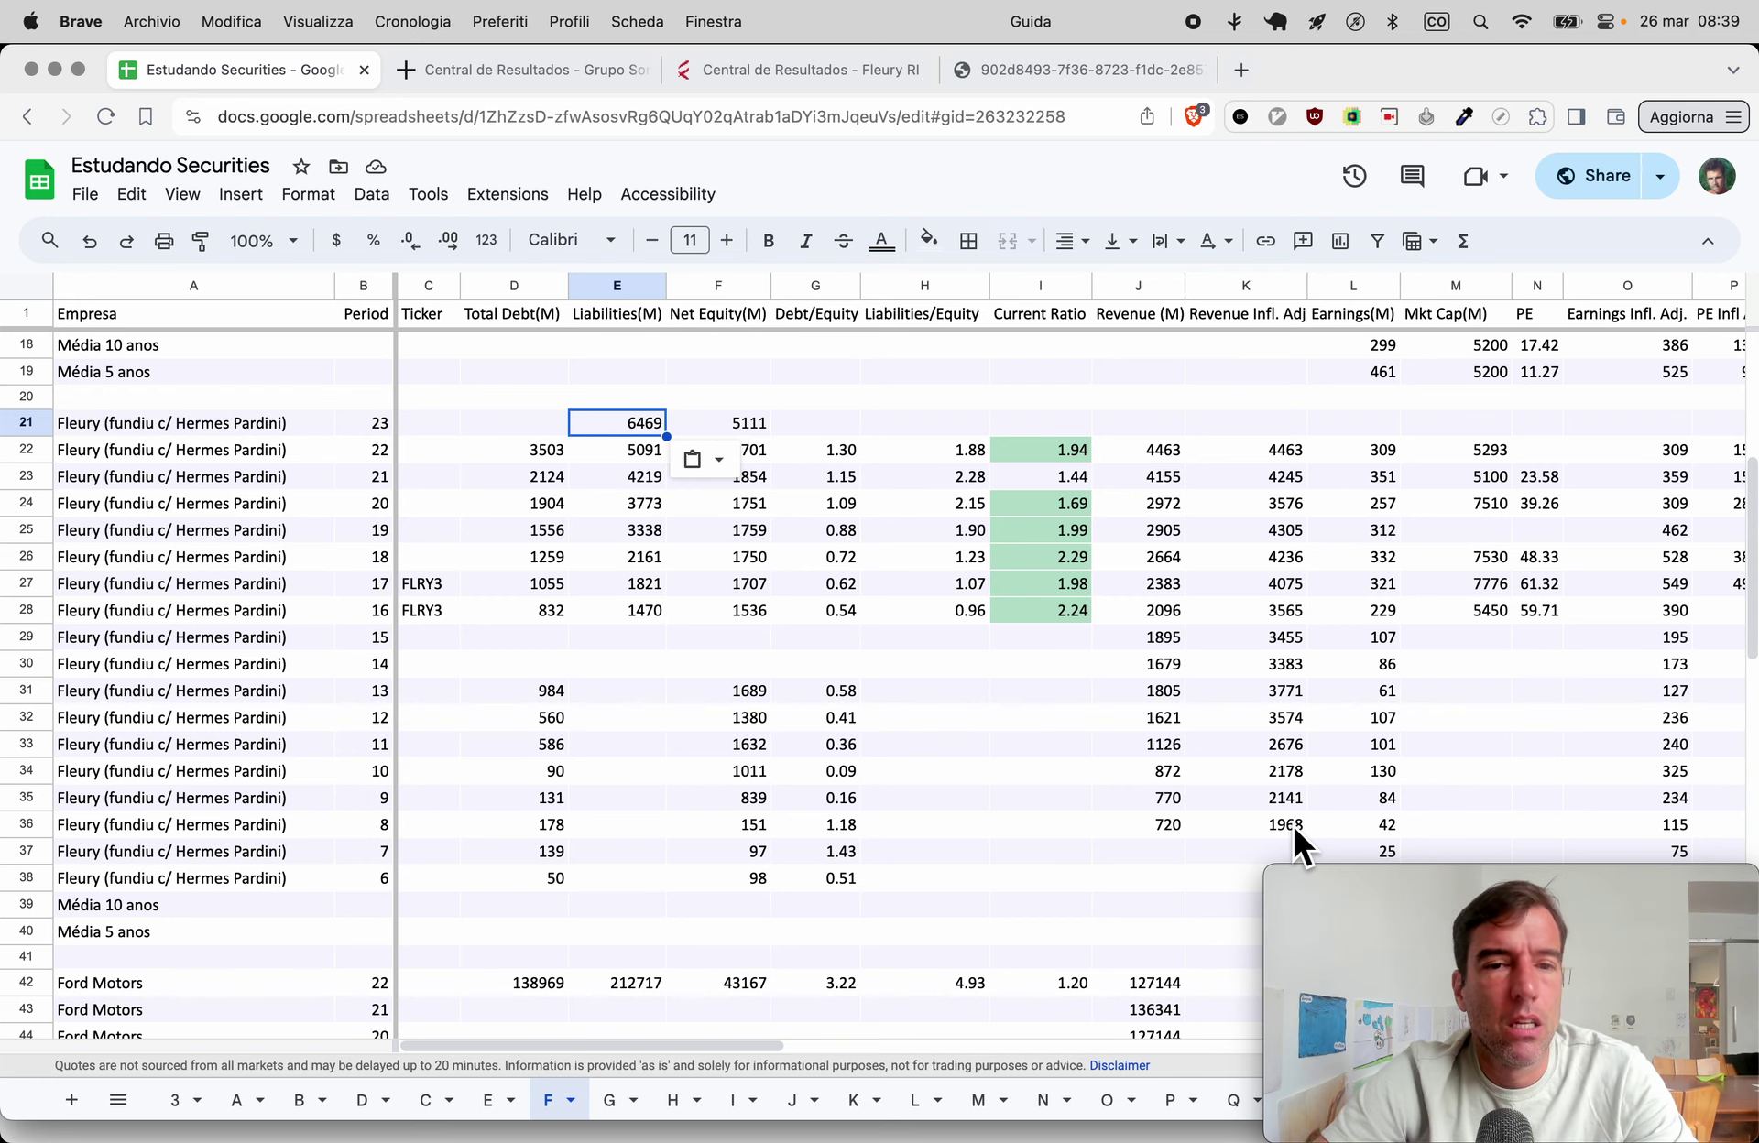
Add the 2023 current Empréstimos e Financiamentos of 580 and the non-current 3661 from the report in Calculator.
key("ctrl+Tab")
key("ctrl+Tab")
key("ctrl+Tab")
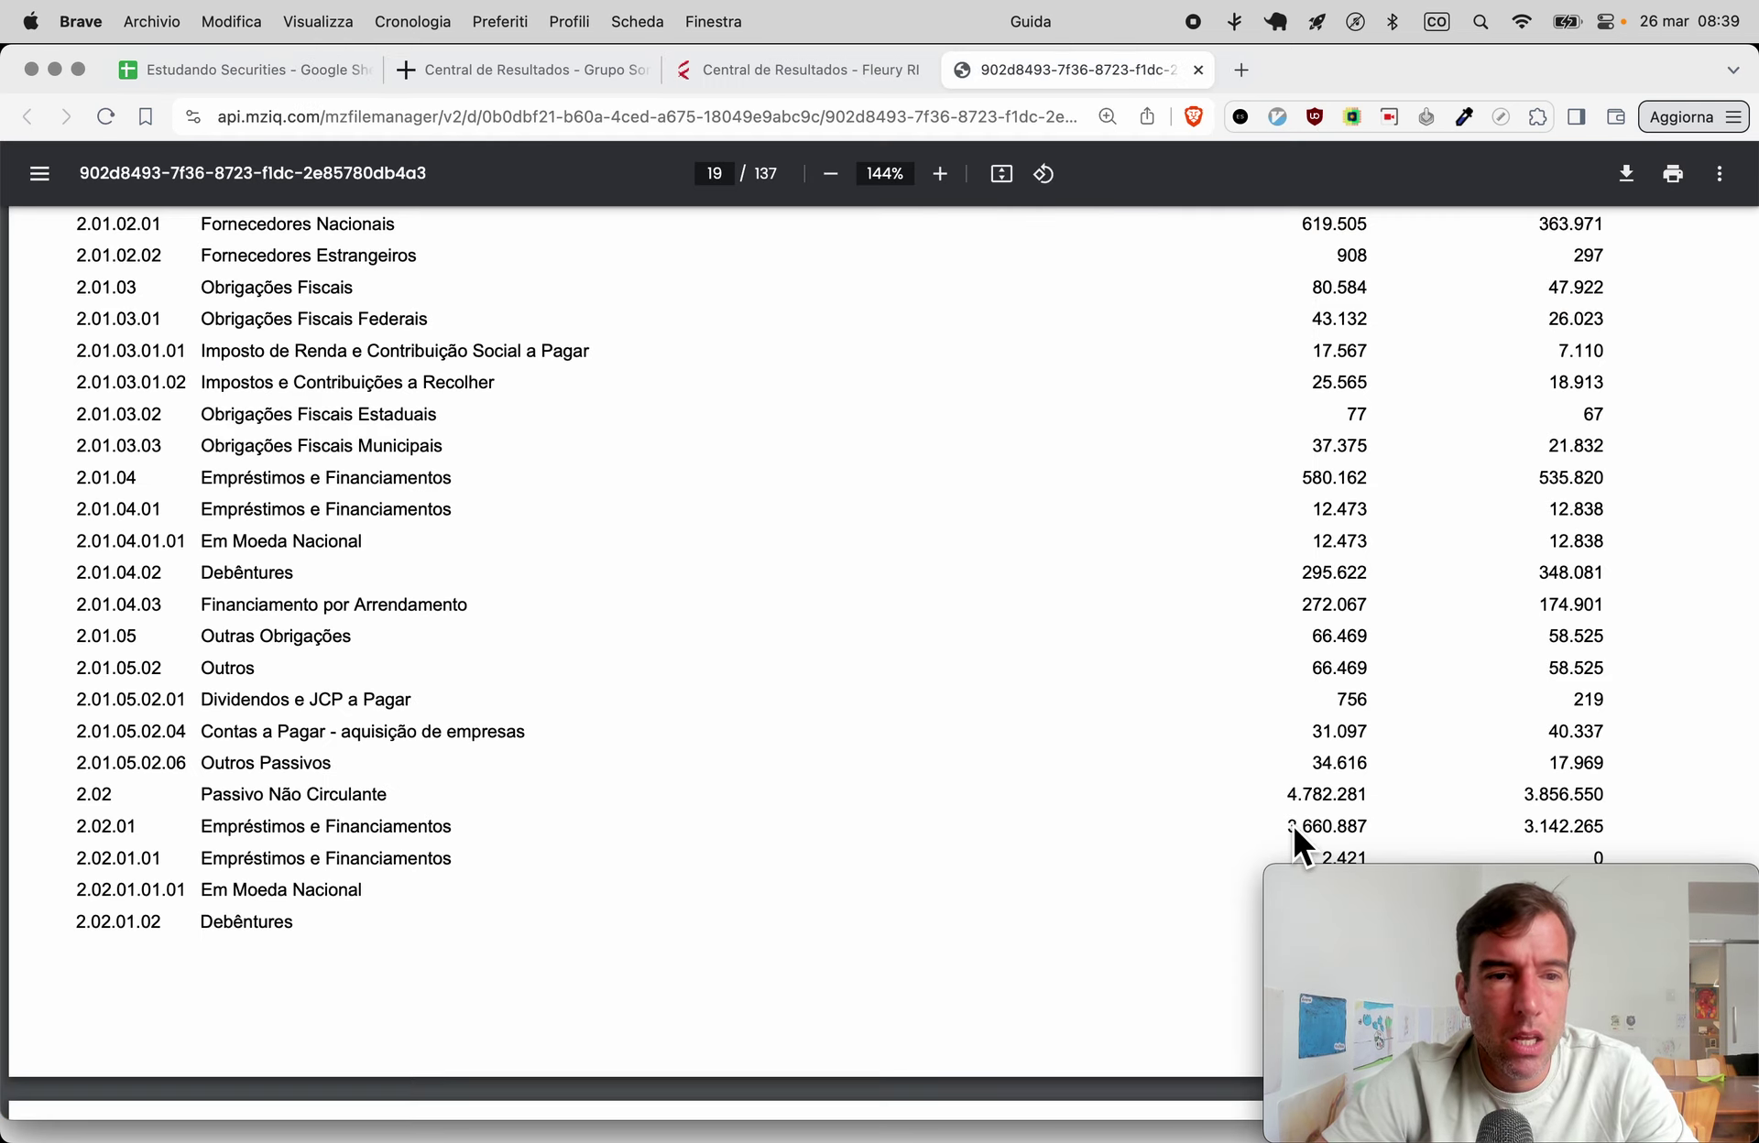
scroll(1292, 821, "up", 5)
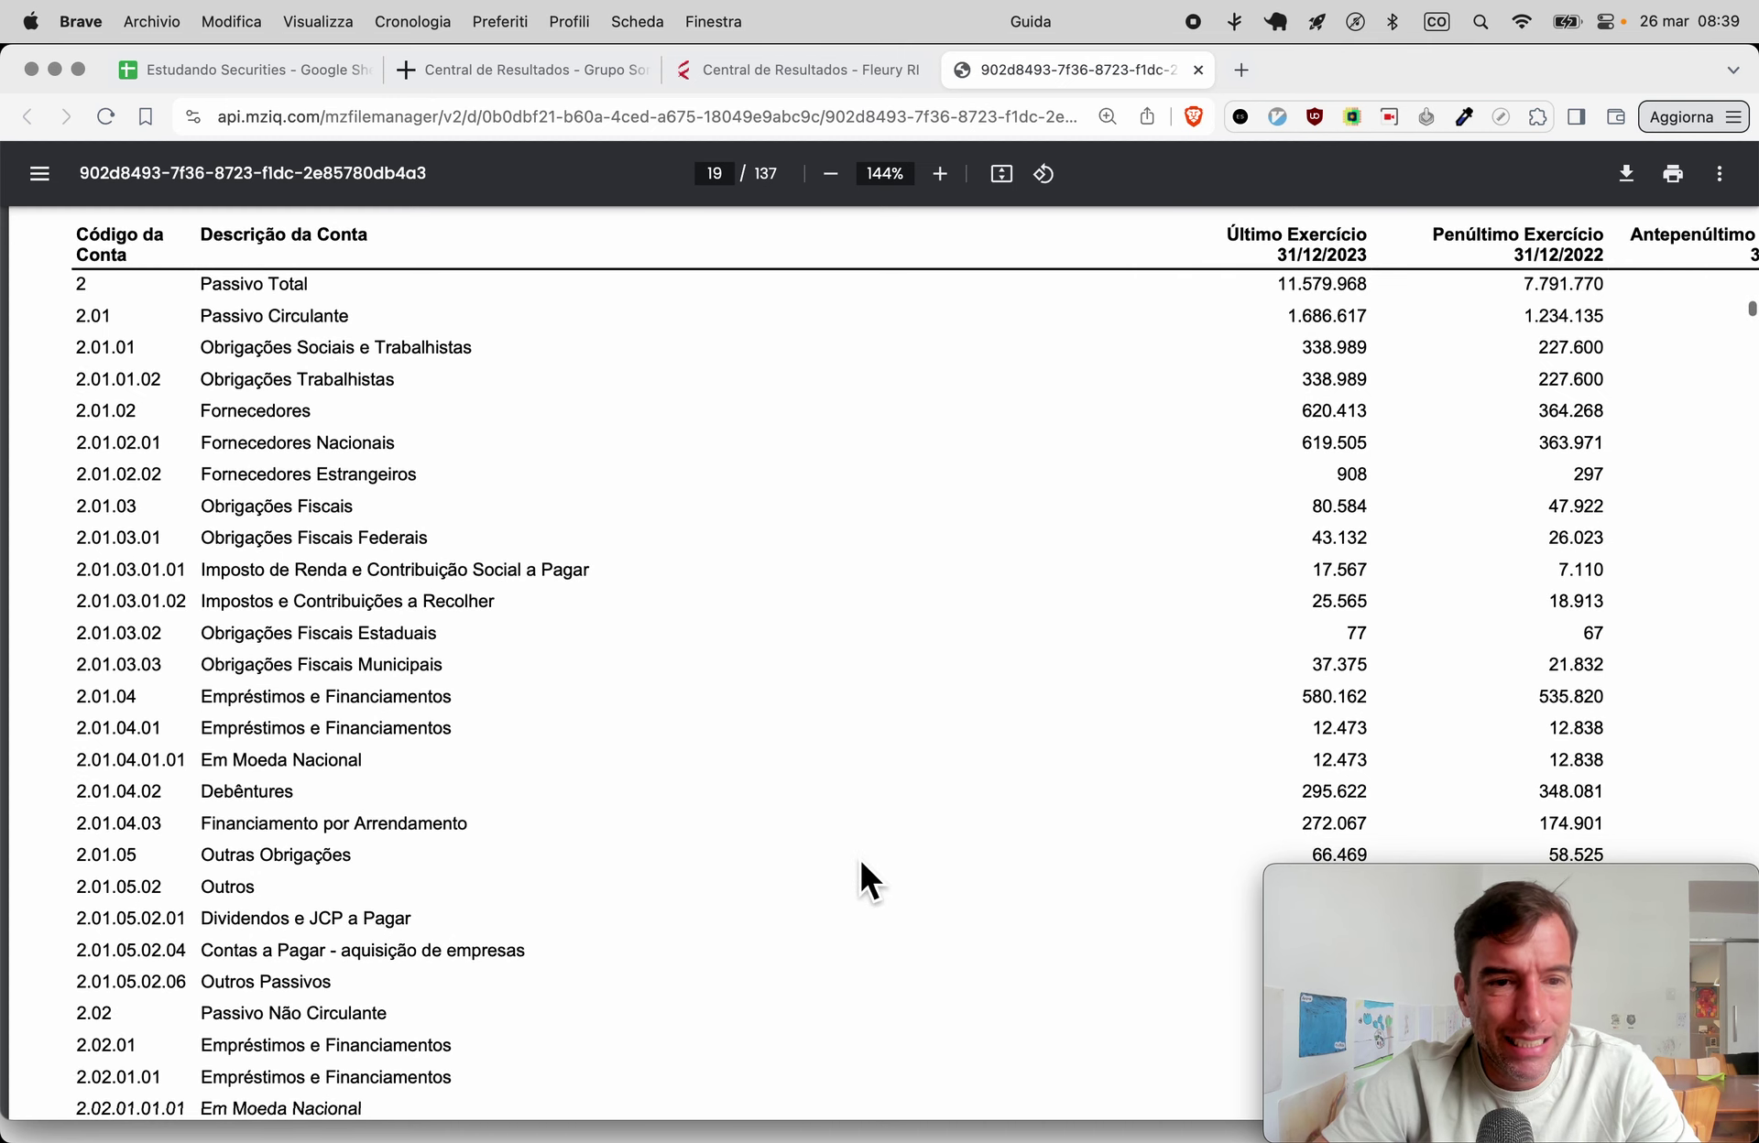
scroll(861, 864, "down", 10)
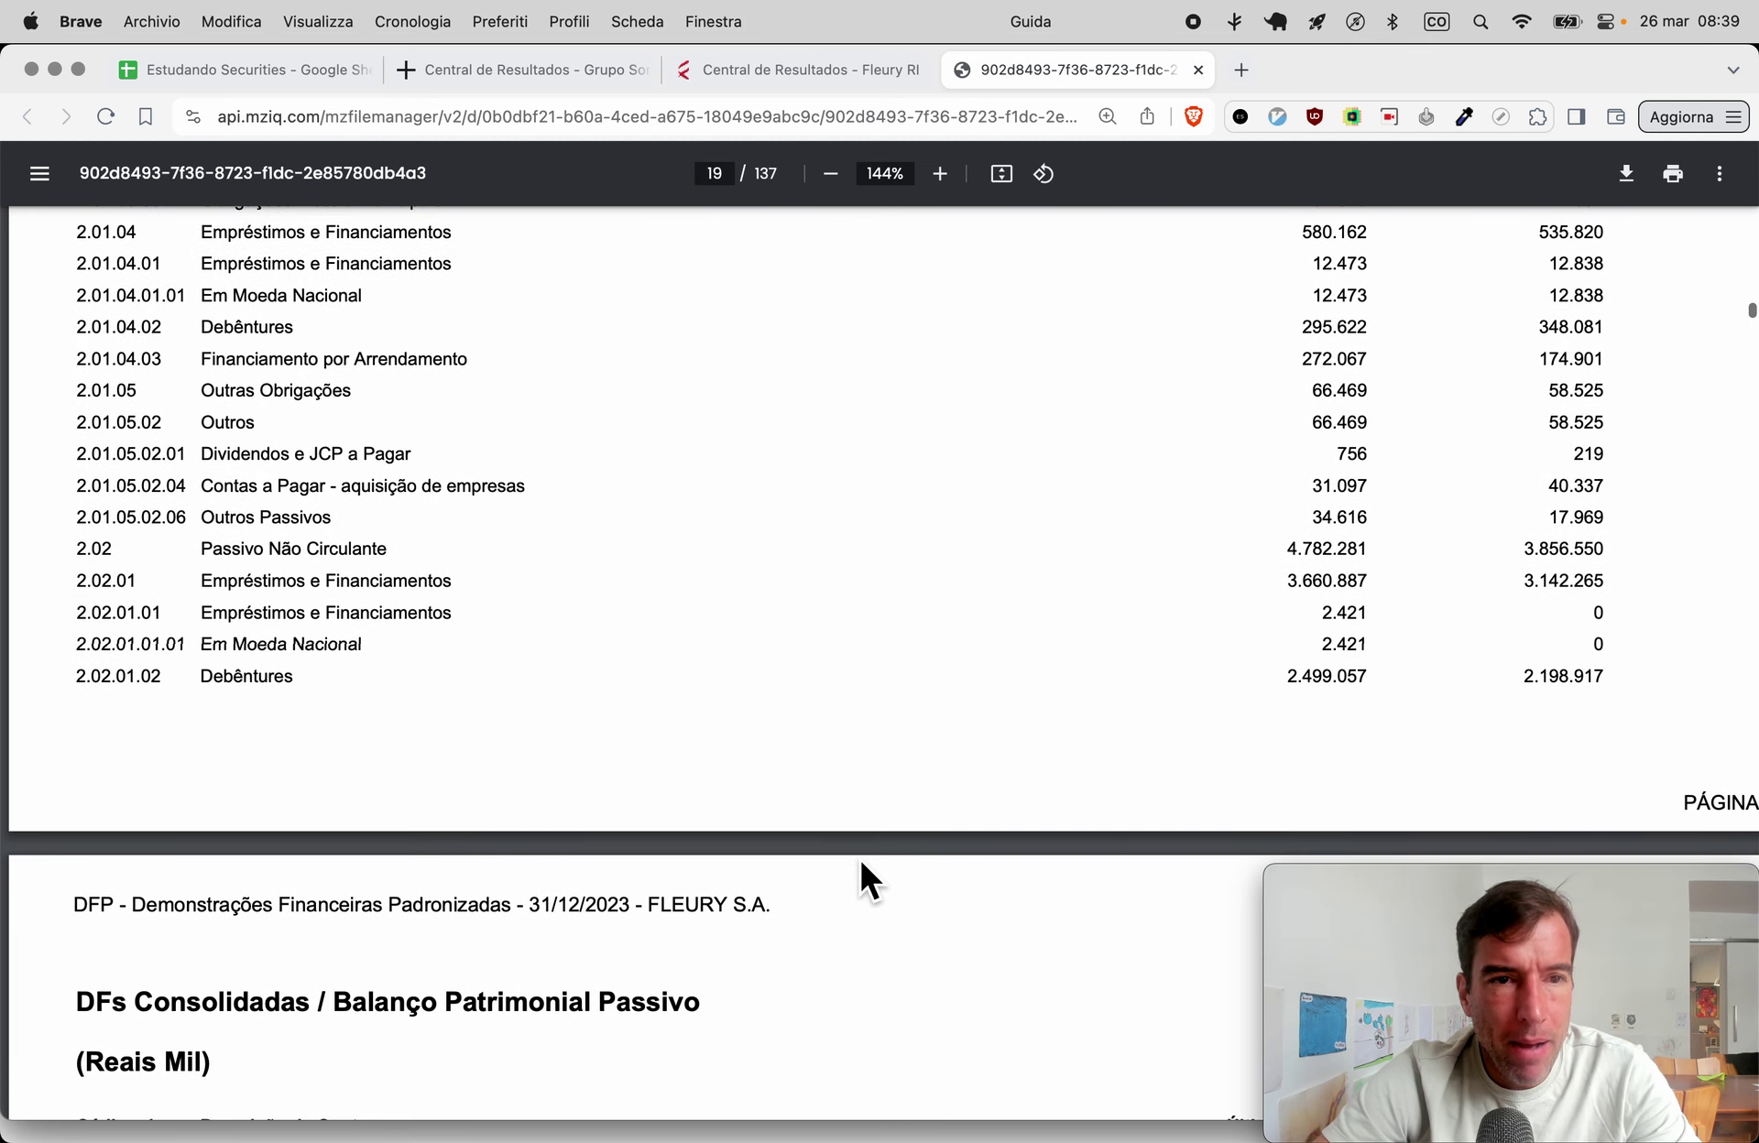
key("super+Tab")
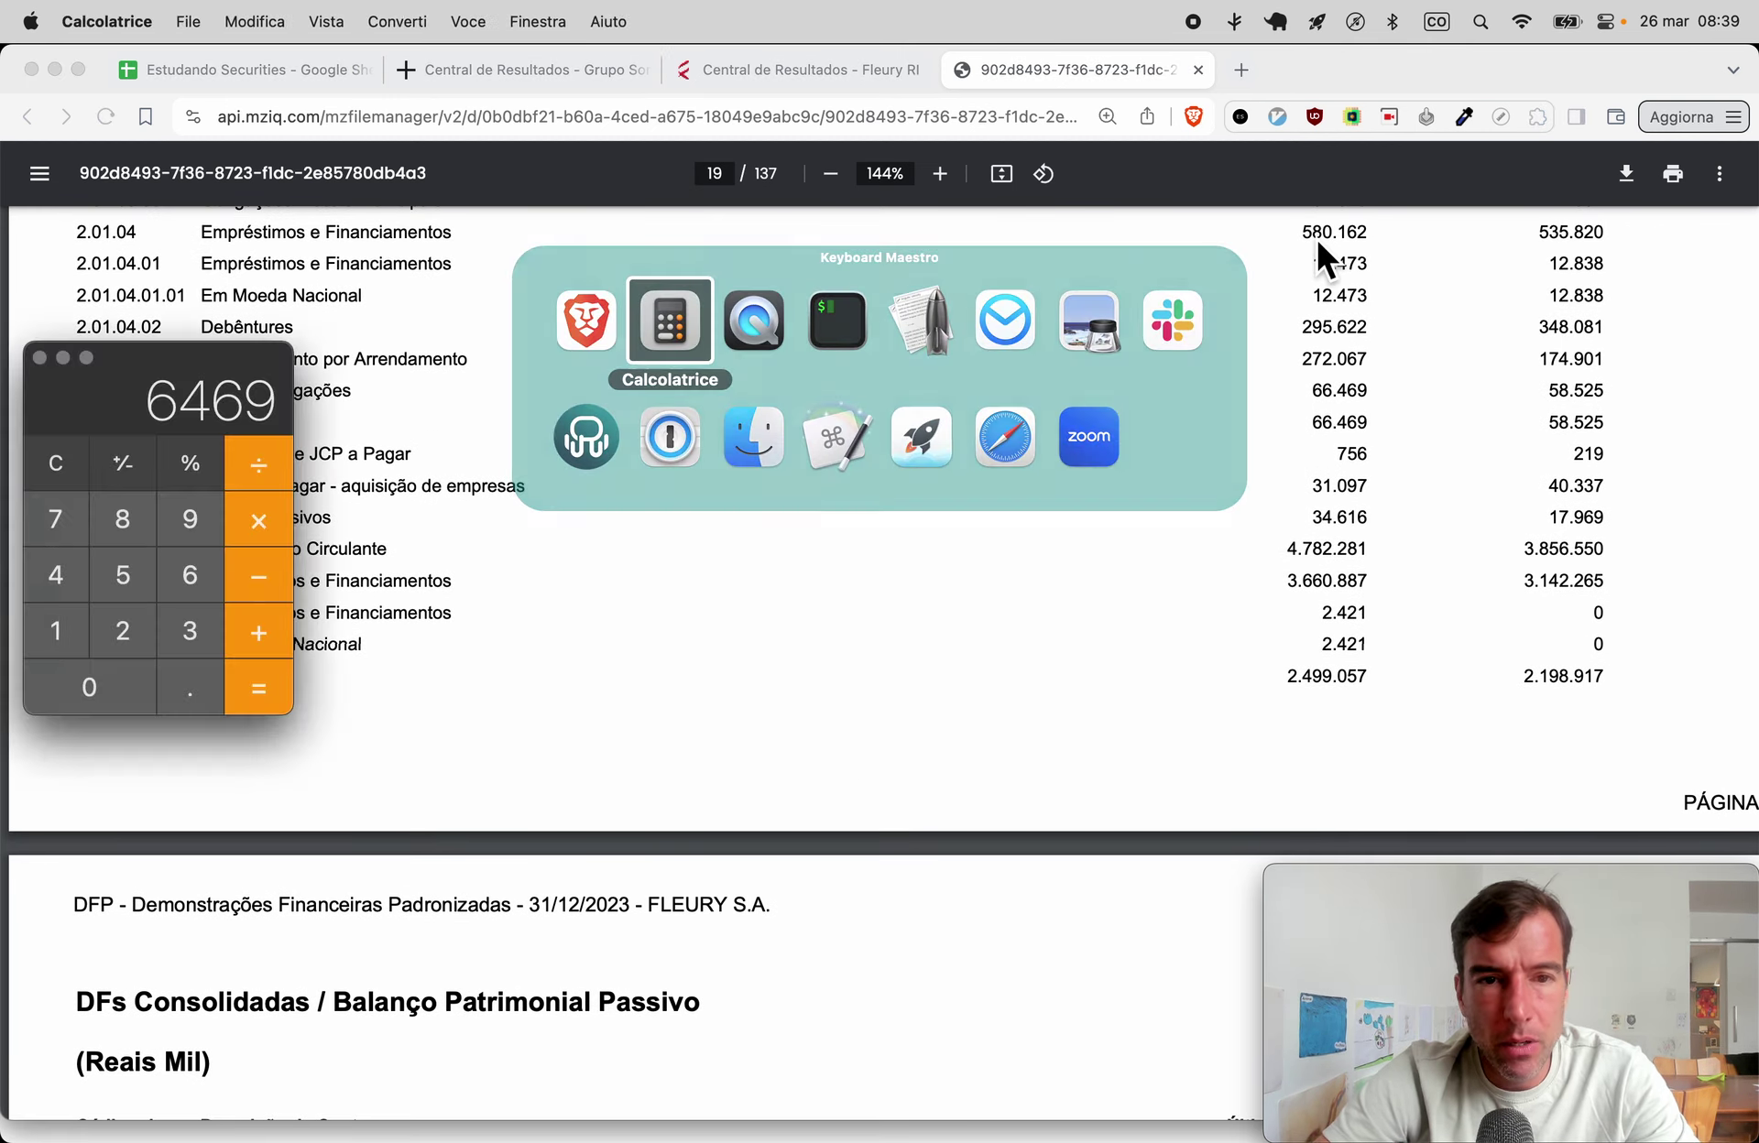
key("Escape")
type("580")
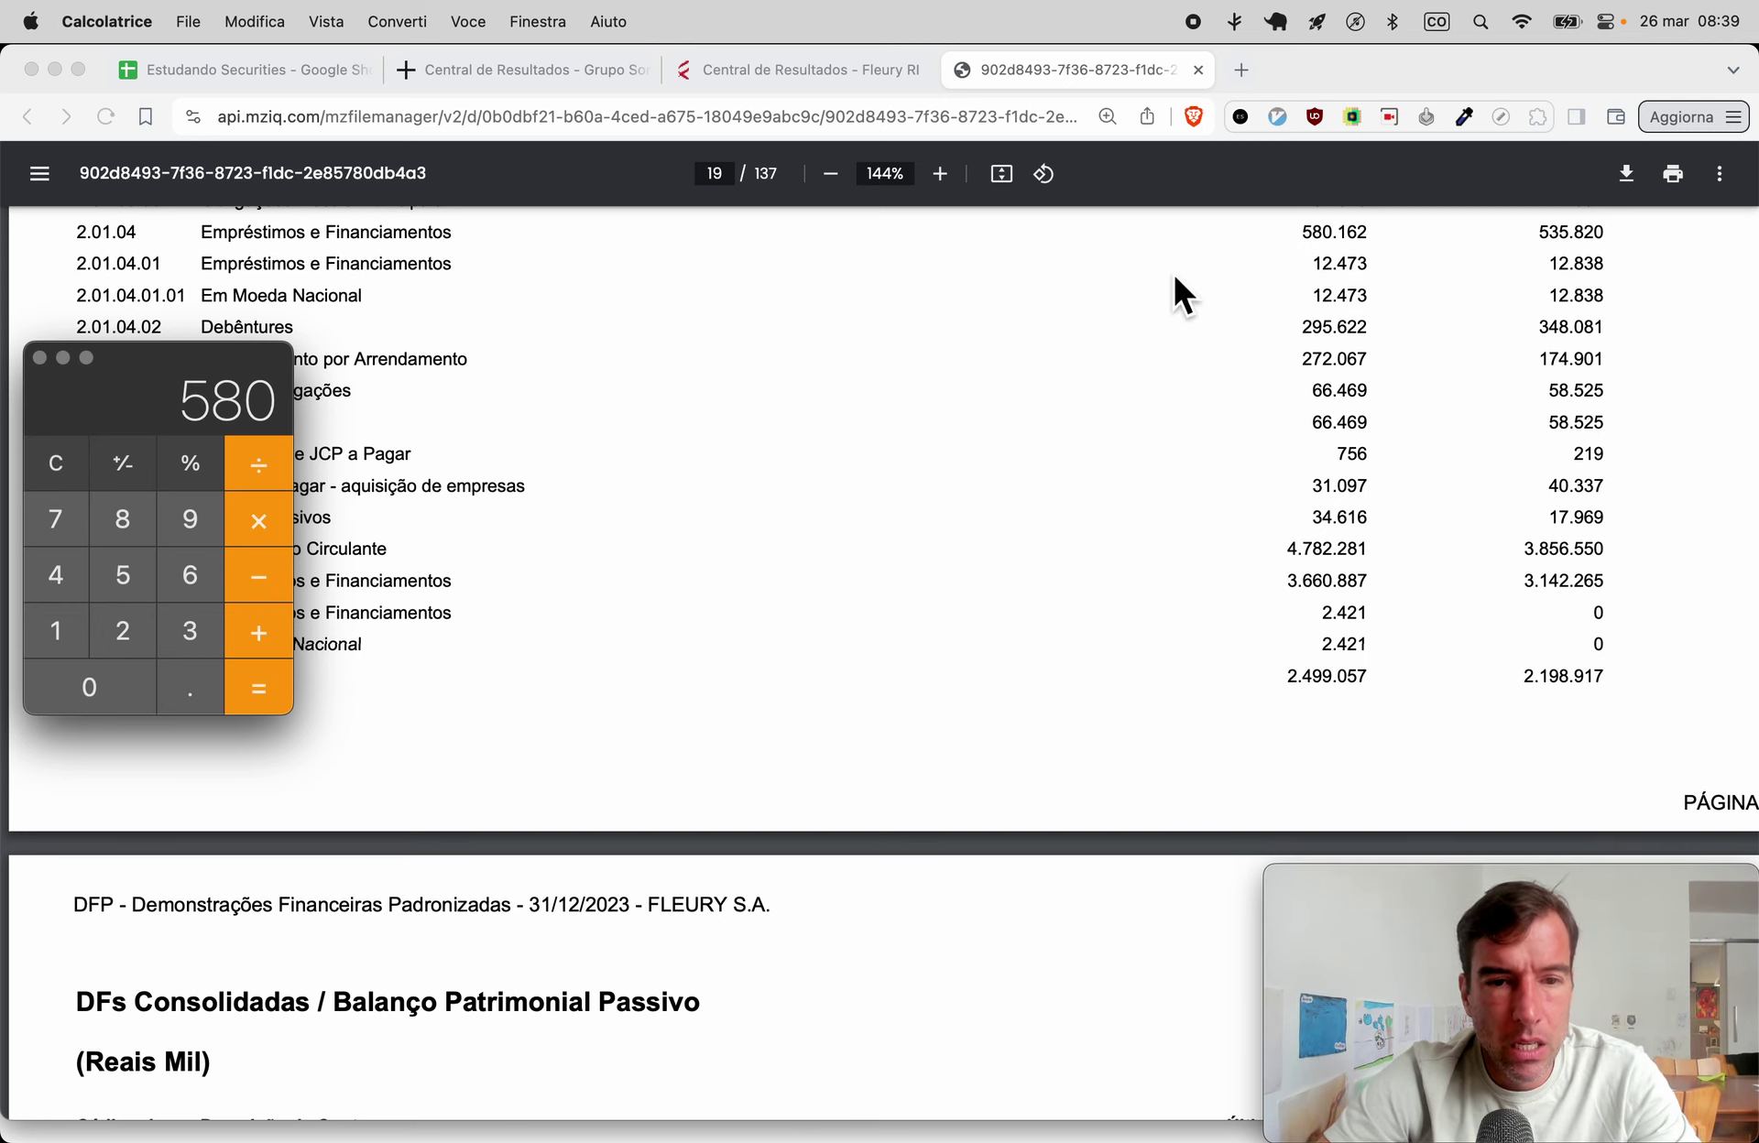
scroll(1178, 669, "up", 3)
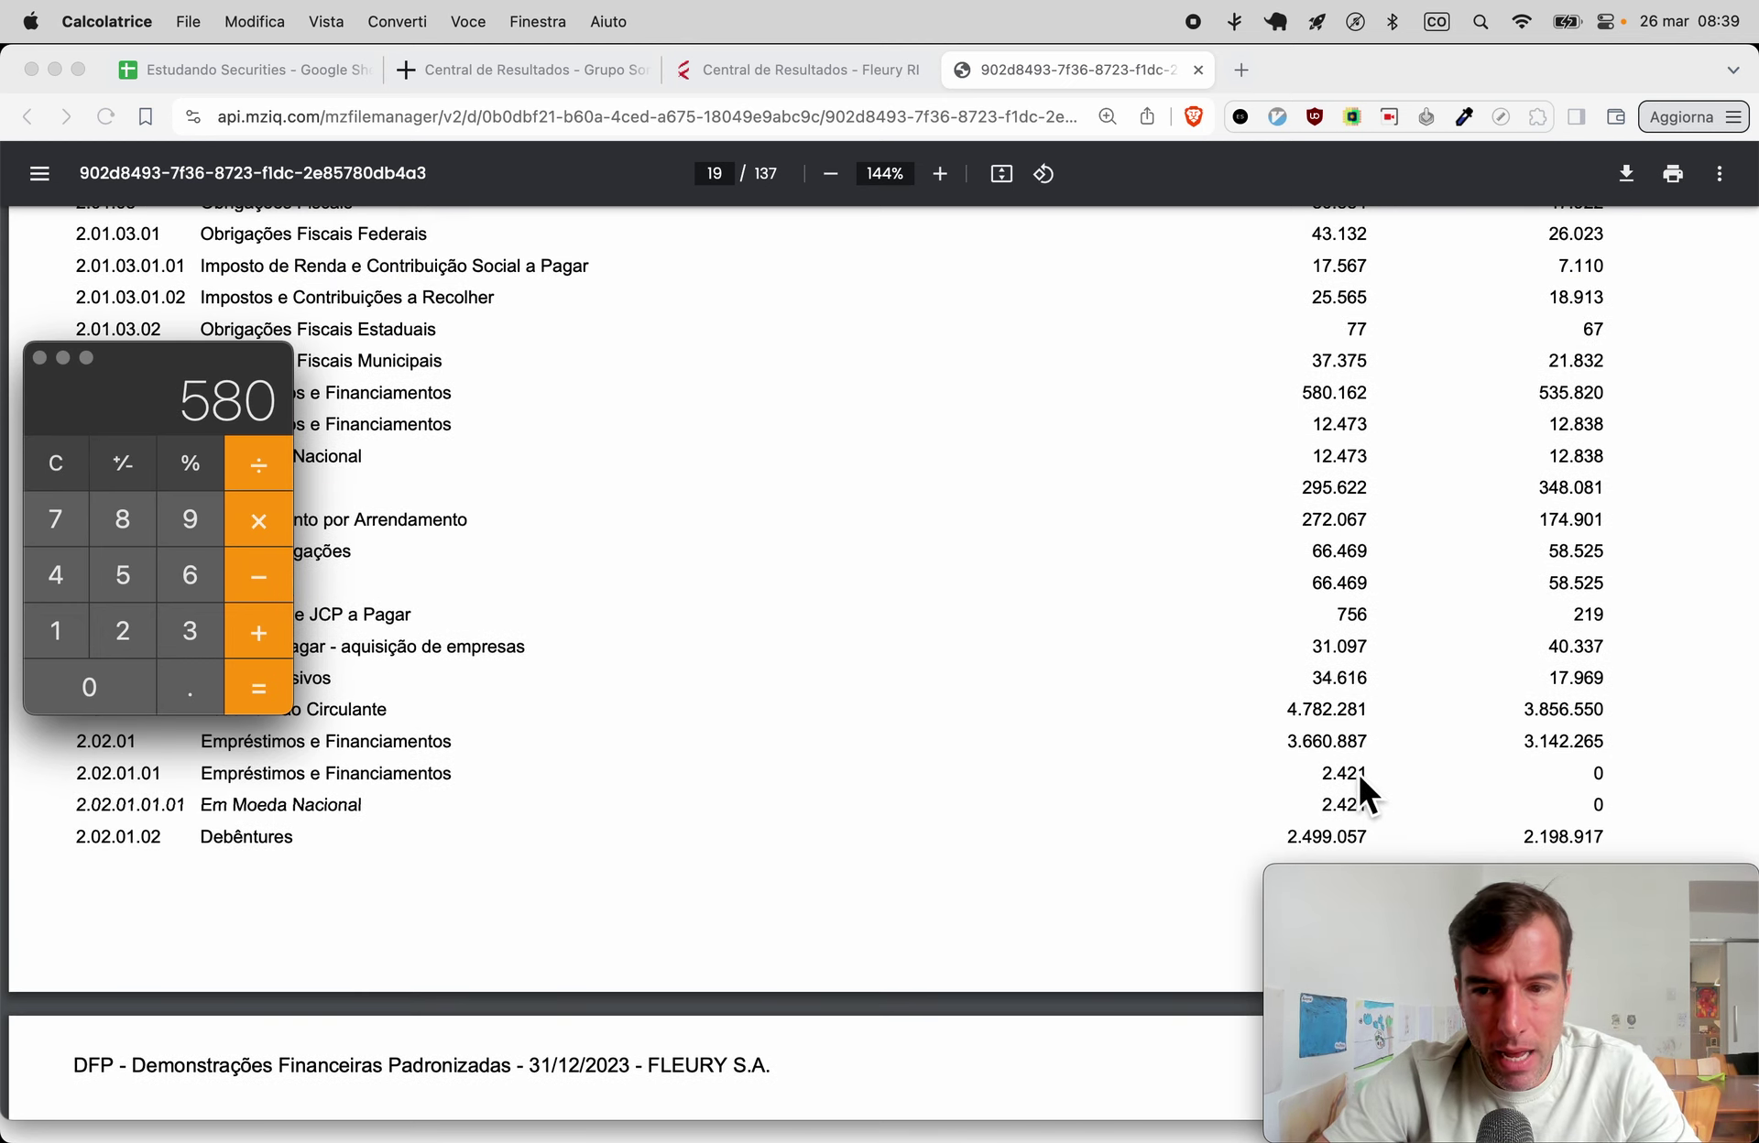
type("+36")
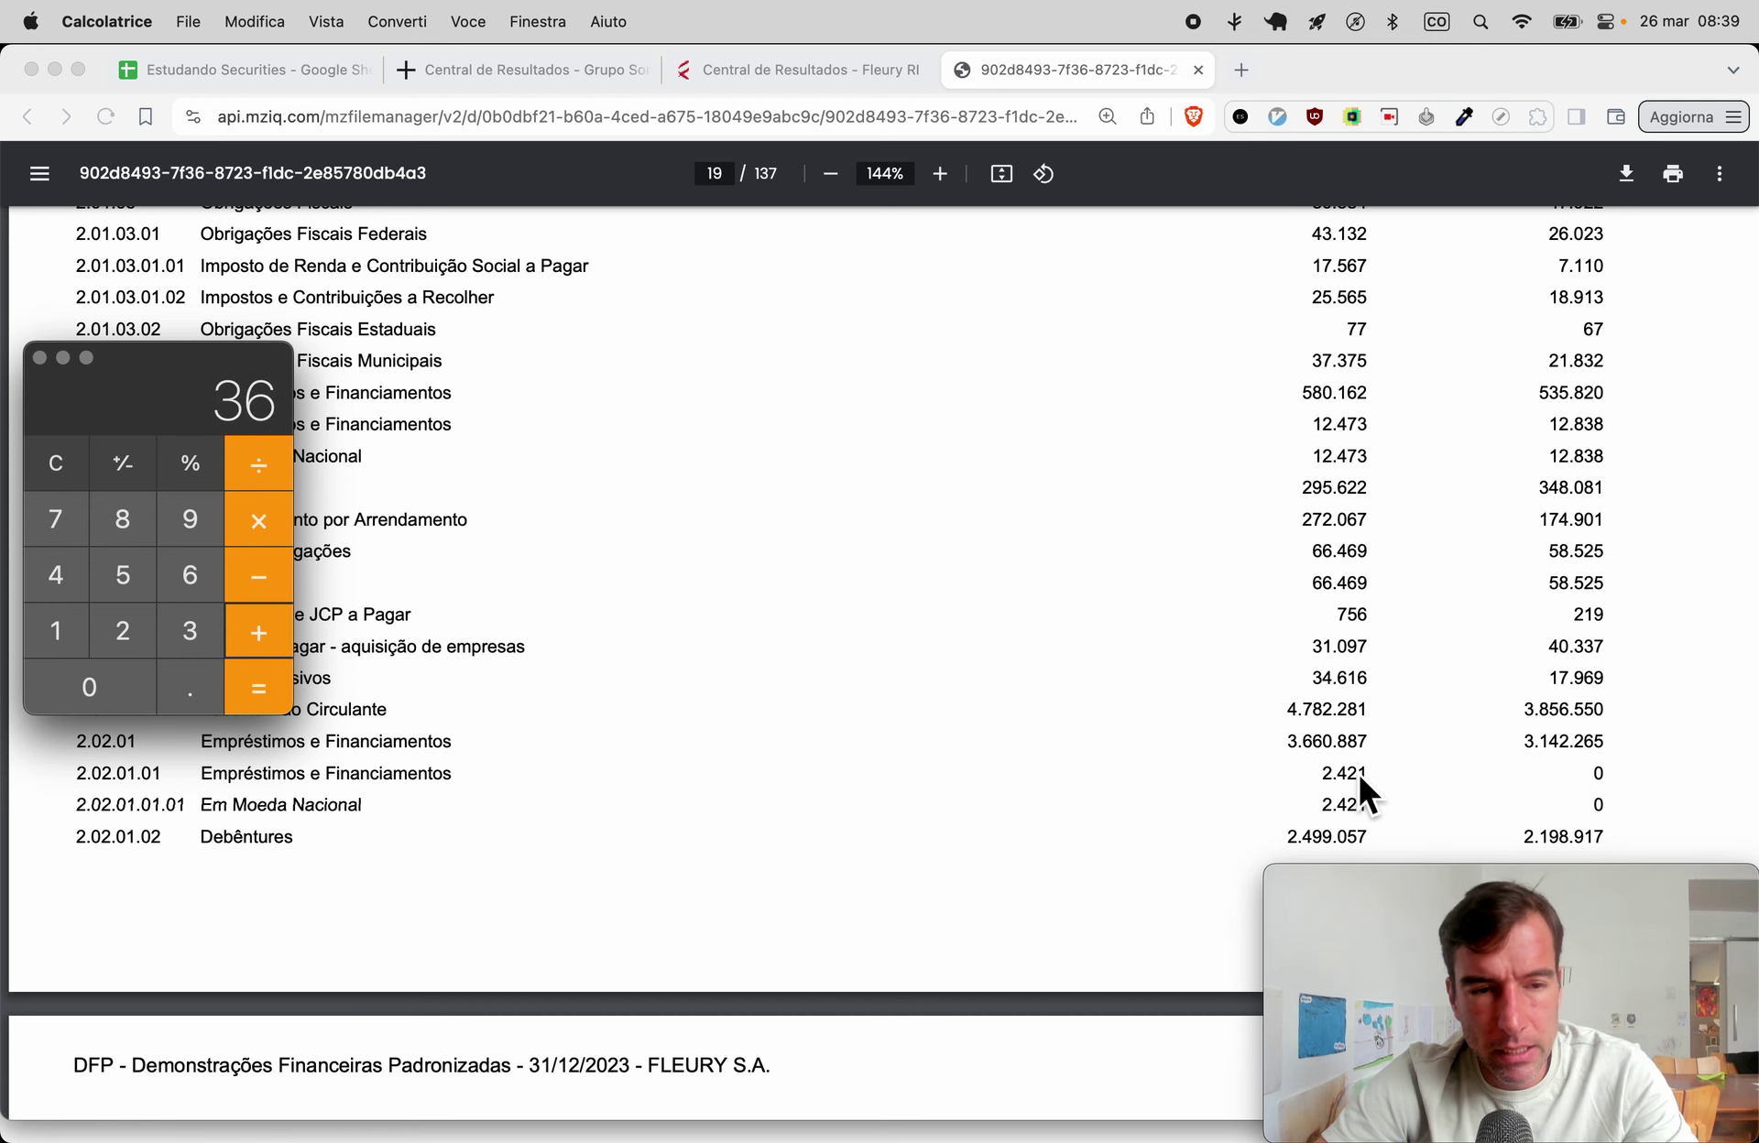
type("61+")
Enter 4241 as Total Debt in the Fleury period 23 row of the Estudando Securities spreadsheet.
key("super+Tab")
key("ctrl+shift+Tab")
key("ctrl+shift+Tab")
key("ctrl+shift+Tab")
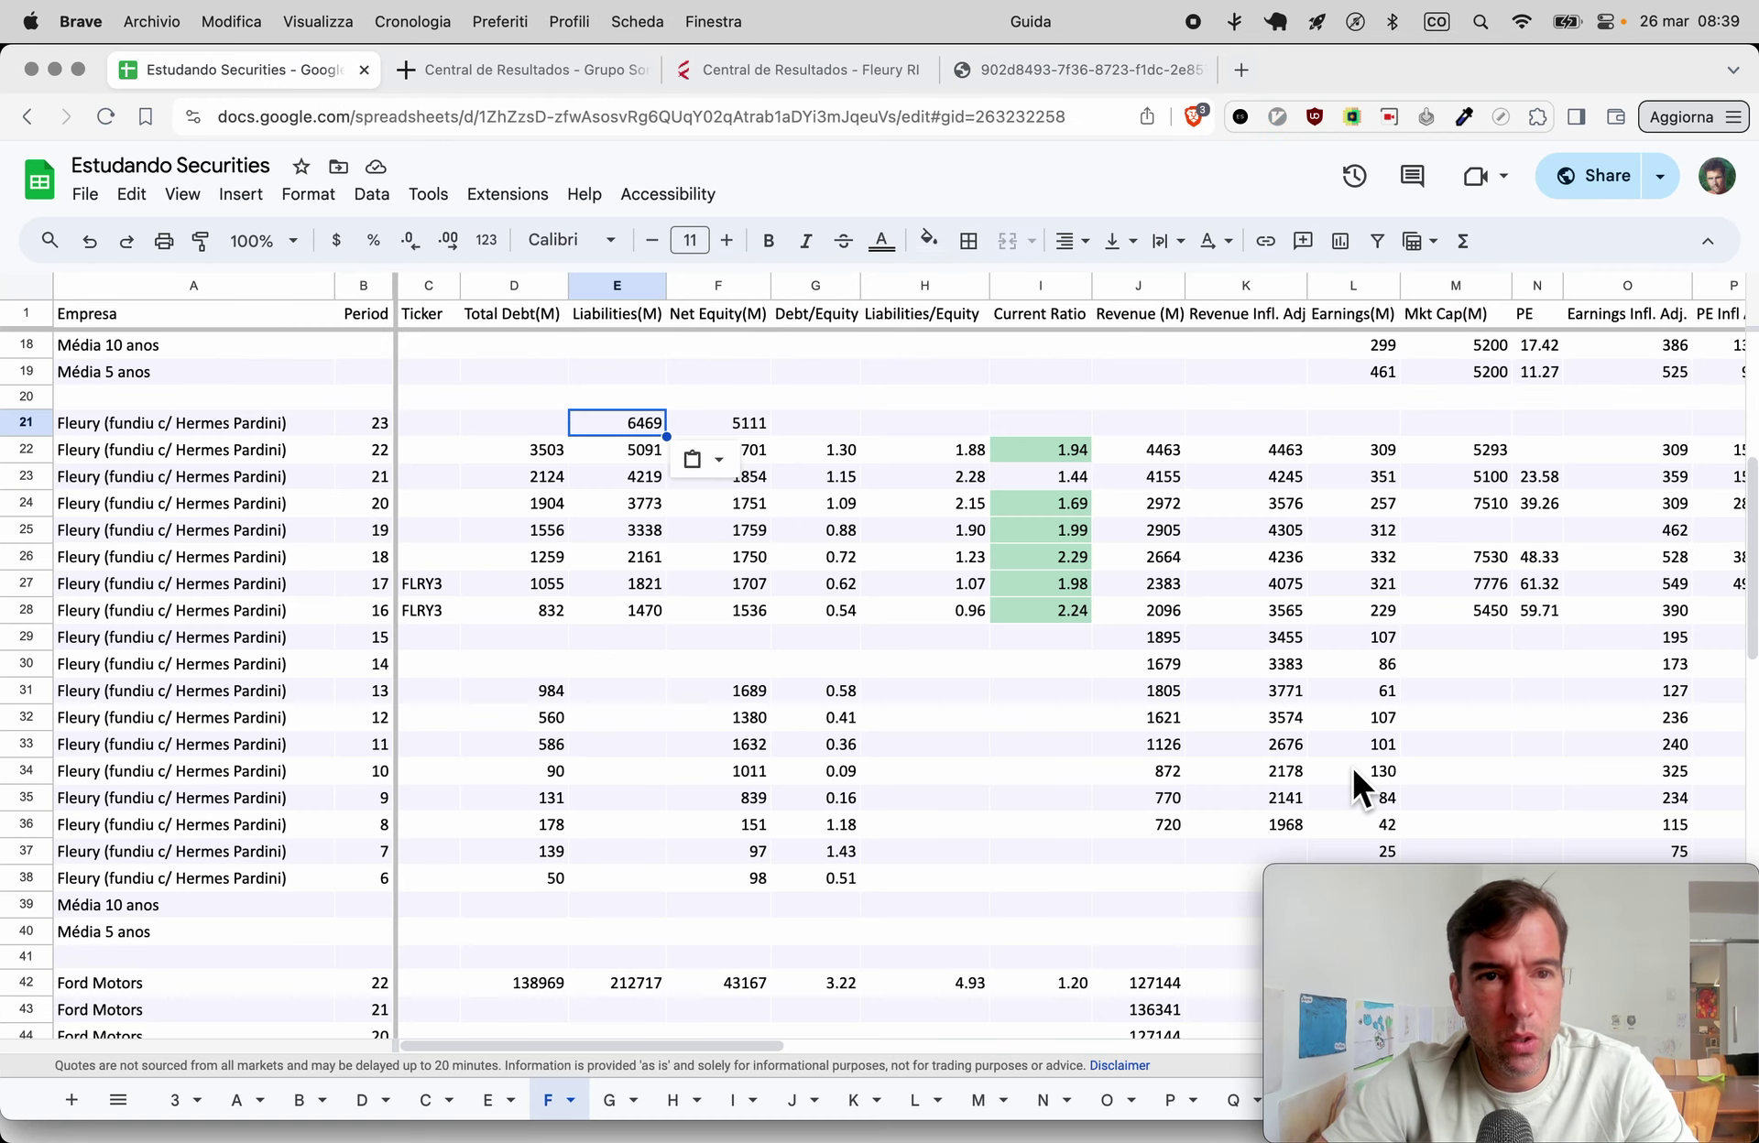
key("Left")
type("4241")
Copy the Debt/Equity and Liabilities/Equity formulas from the Fleury period 22 row into the period 23 row.
key("Right")
key("Right")
key("Right")
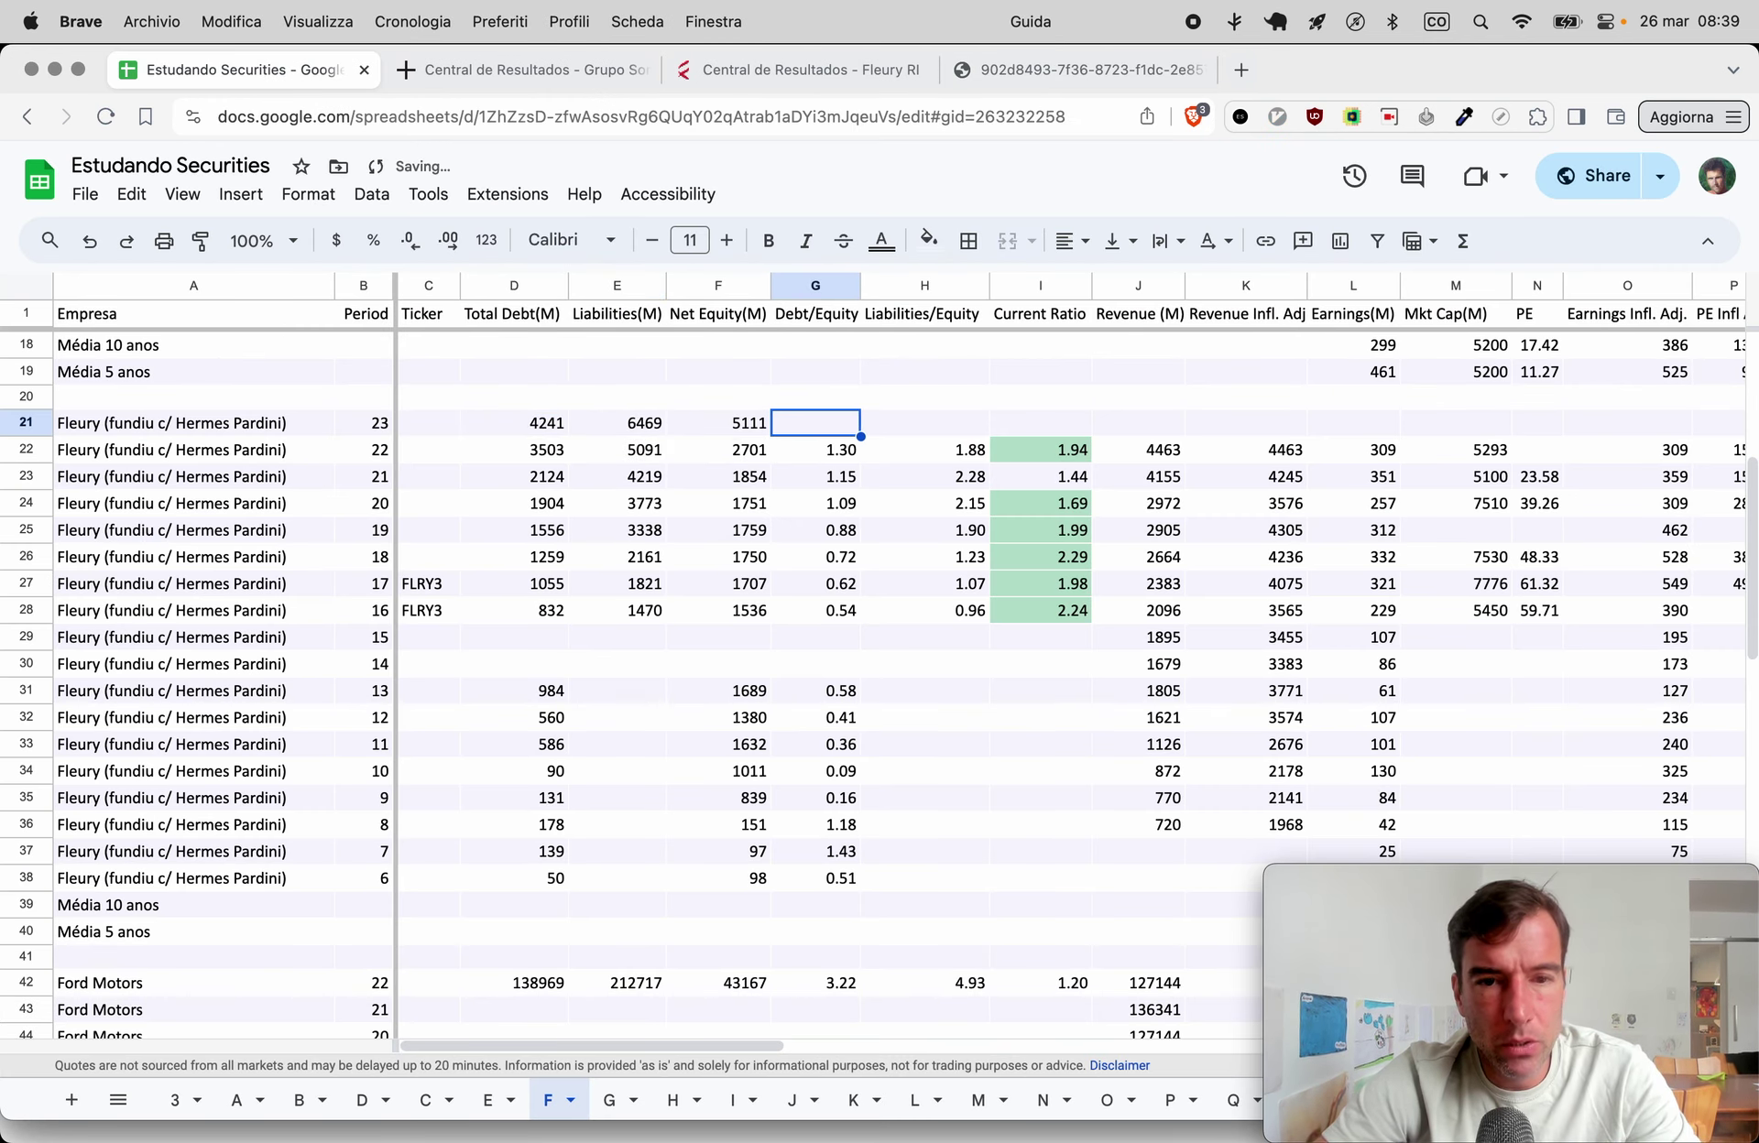
key("Down")
key("shift+Right")
key("ctrl+c")
key("Up")
key("ctrl+v")
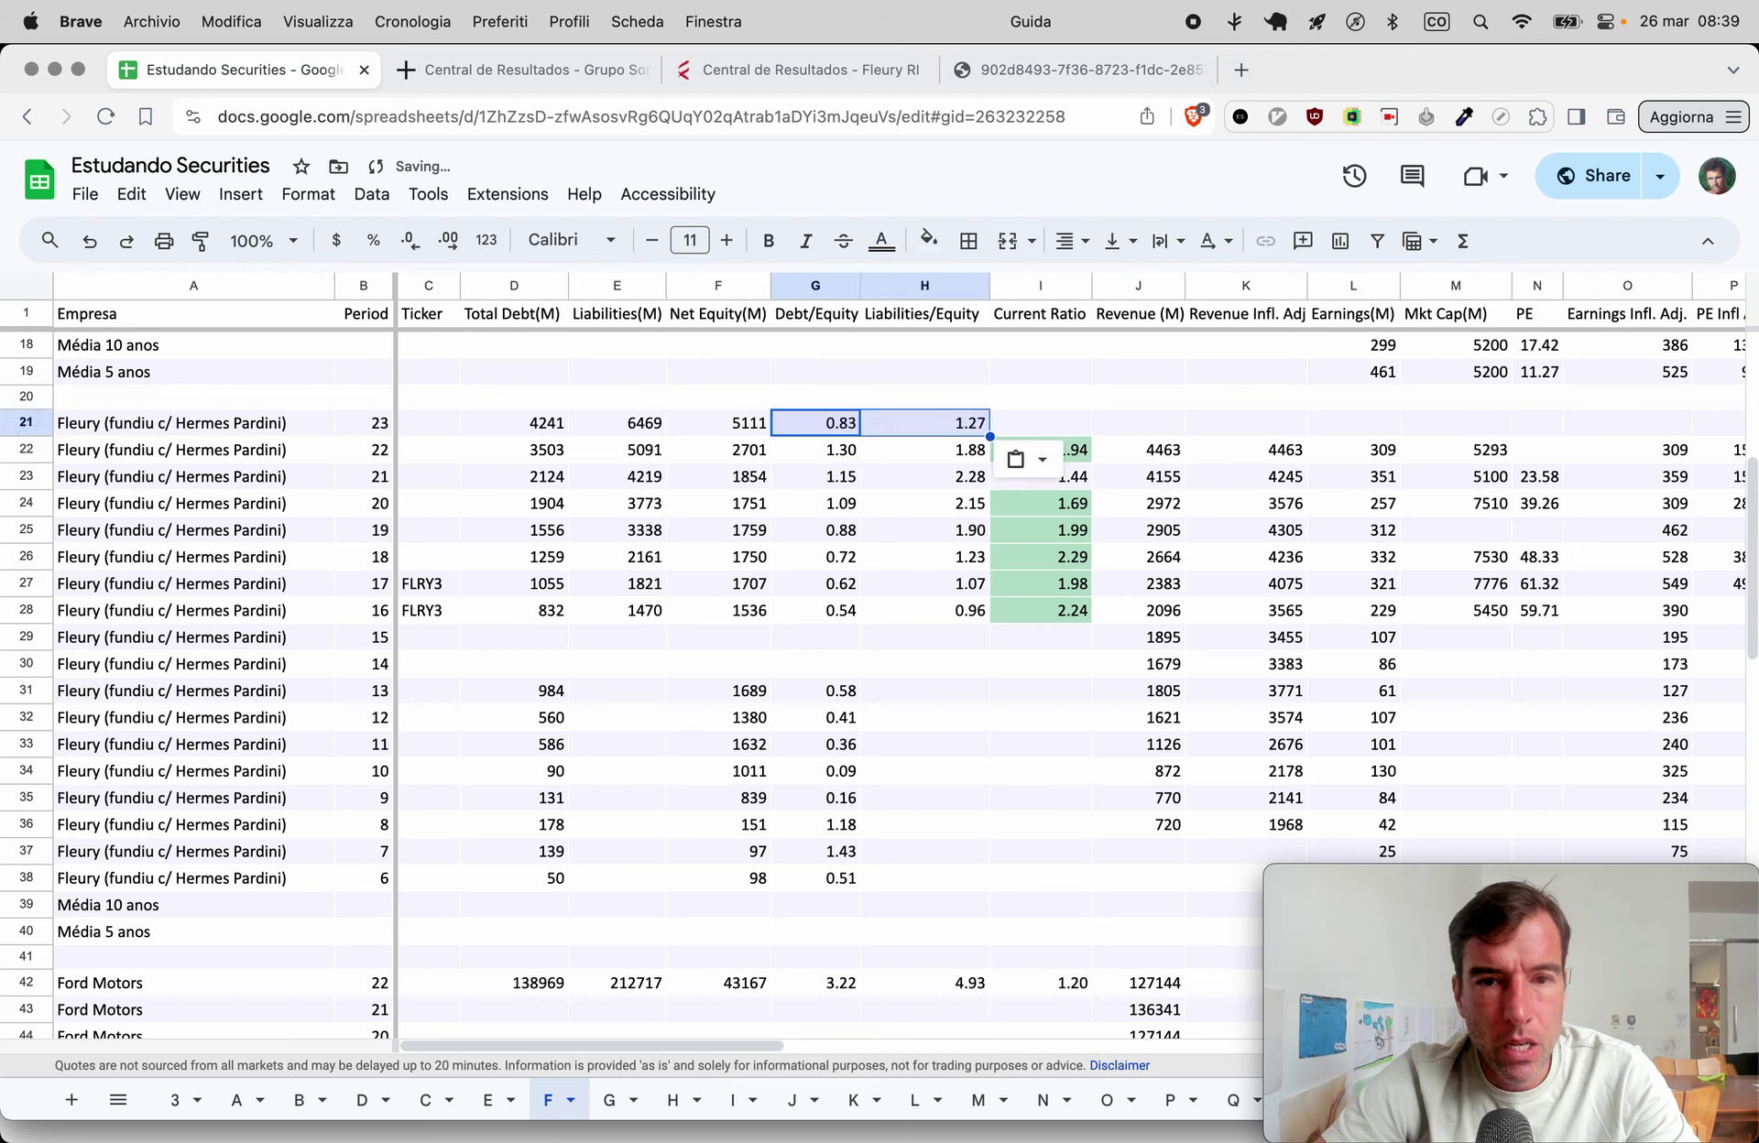
key("Left")
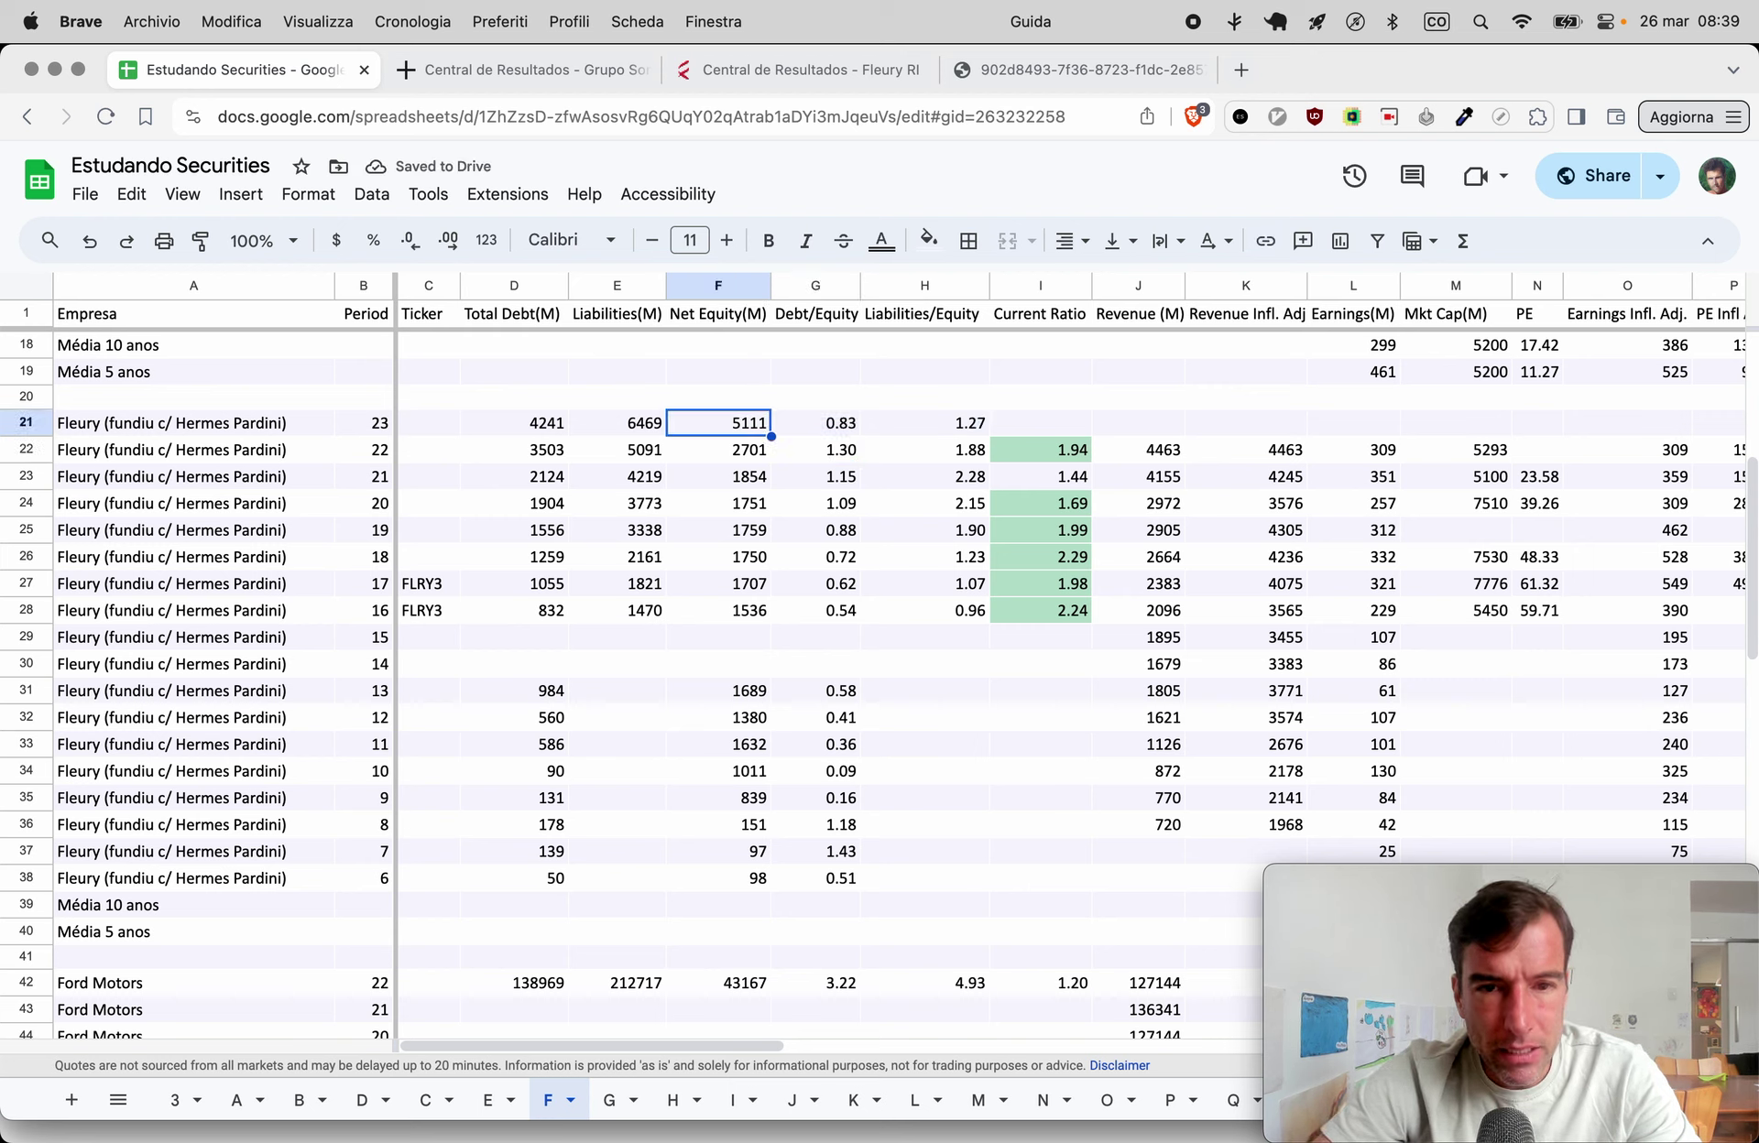
key("Right")
key("Right")
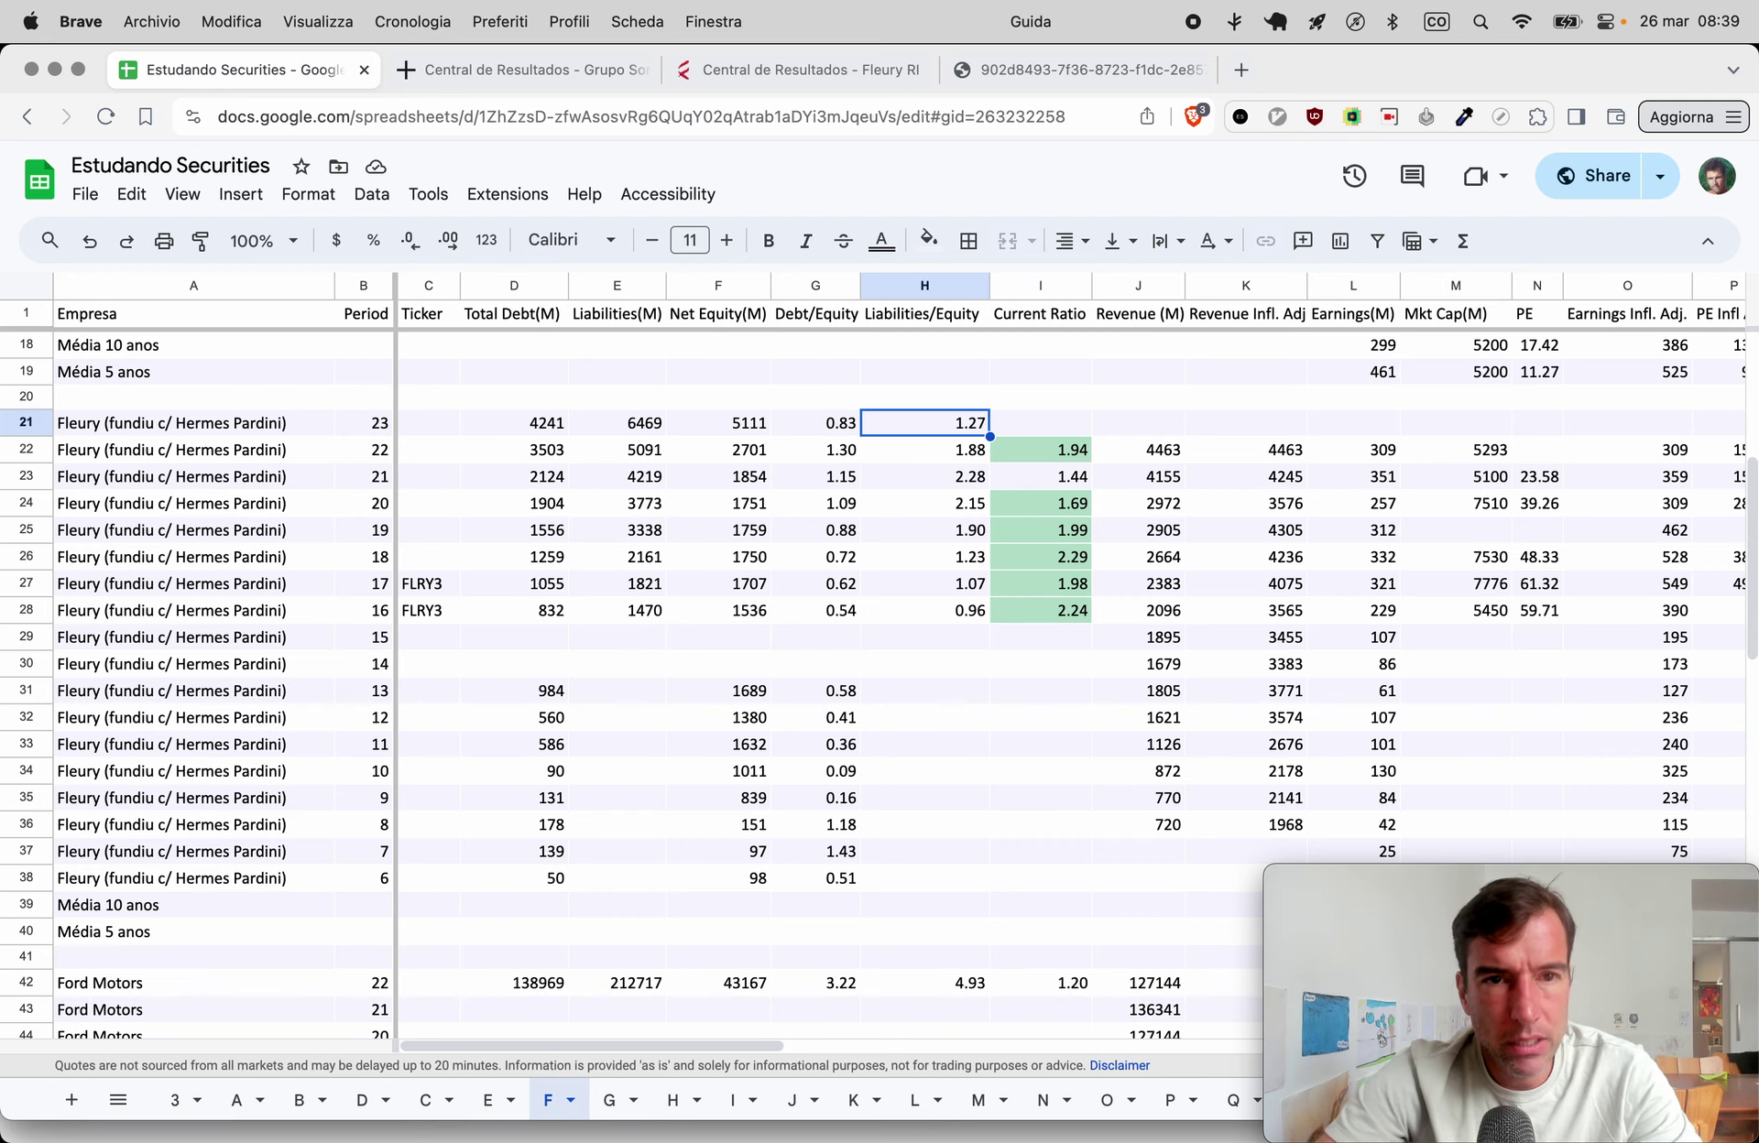
Return to the report's consolidated Balanço Patrimonial Ativo on page 17 and enter the 2023 Ativo Circulante of 2804 in a cleared Calculator.
key("super+4")
scroll(1030, 700, "up", 20)
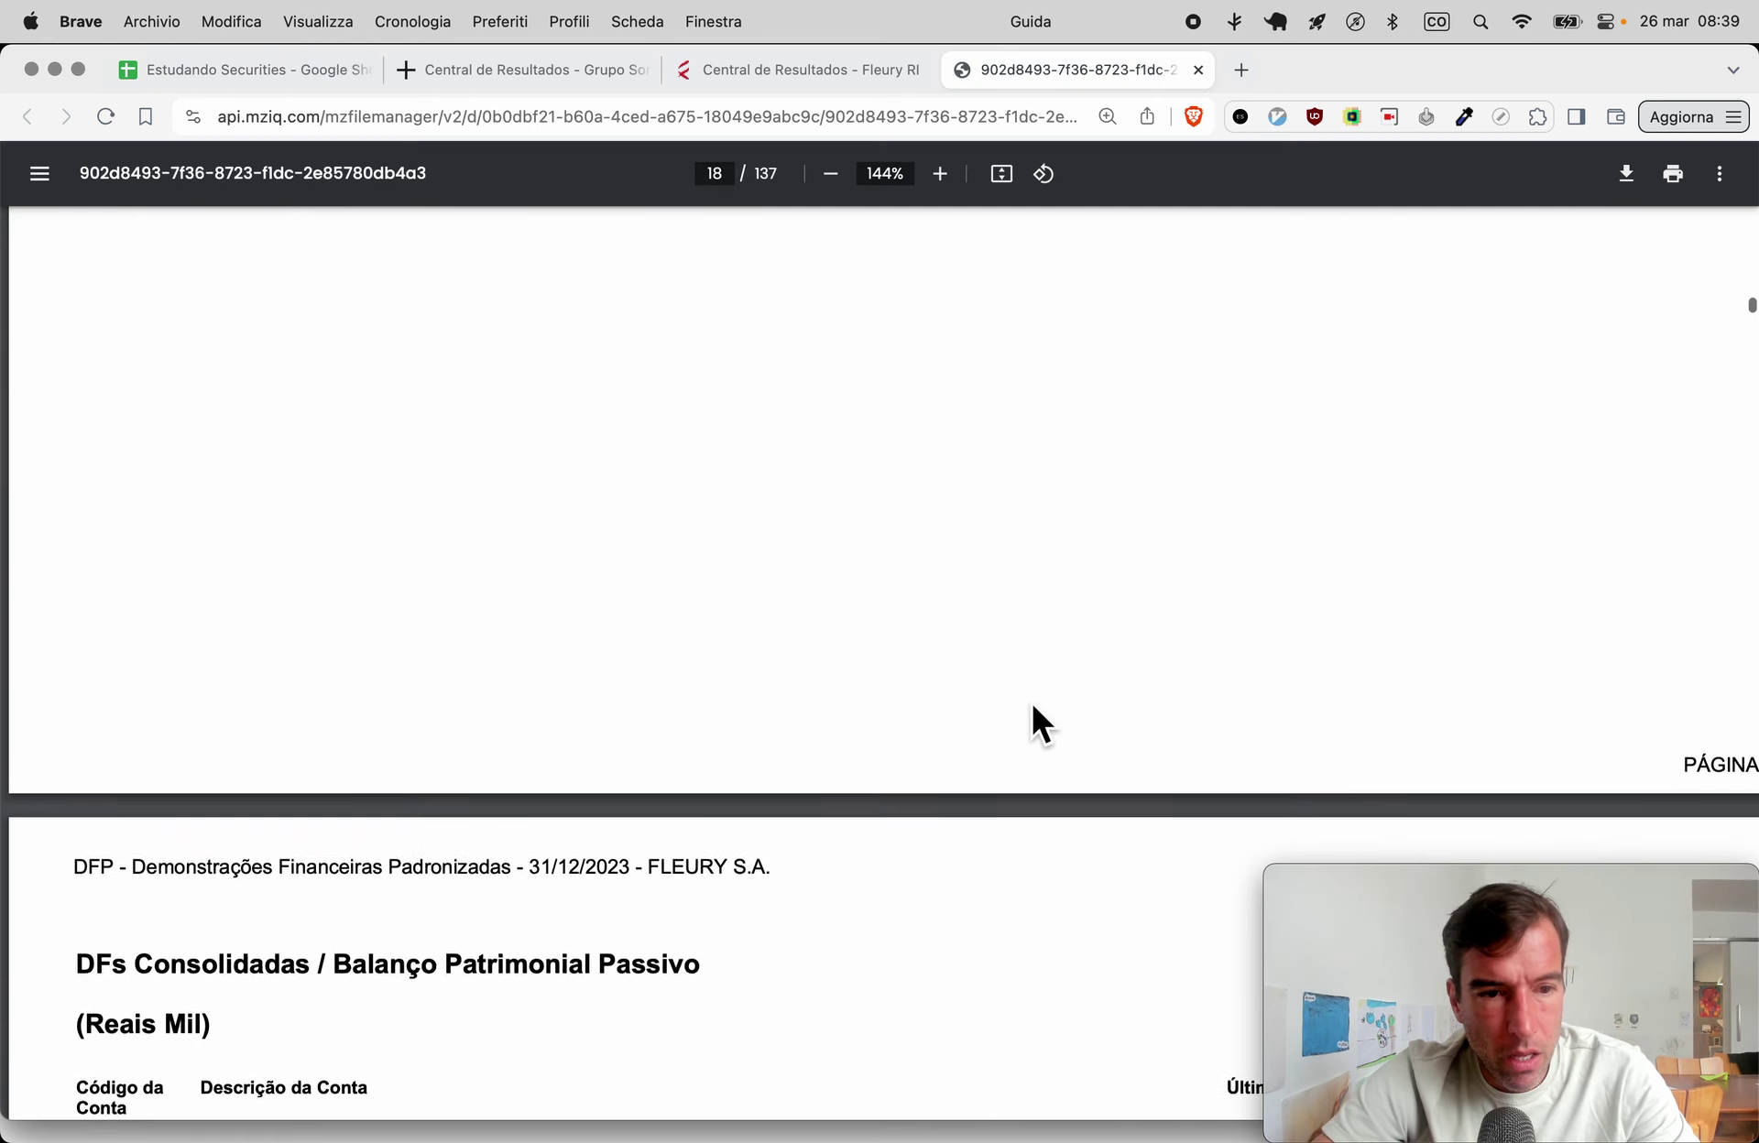
scroll(1029, 700, "up", 10)
scroll(1031, 705, "up", 15)
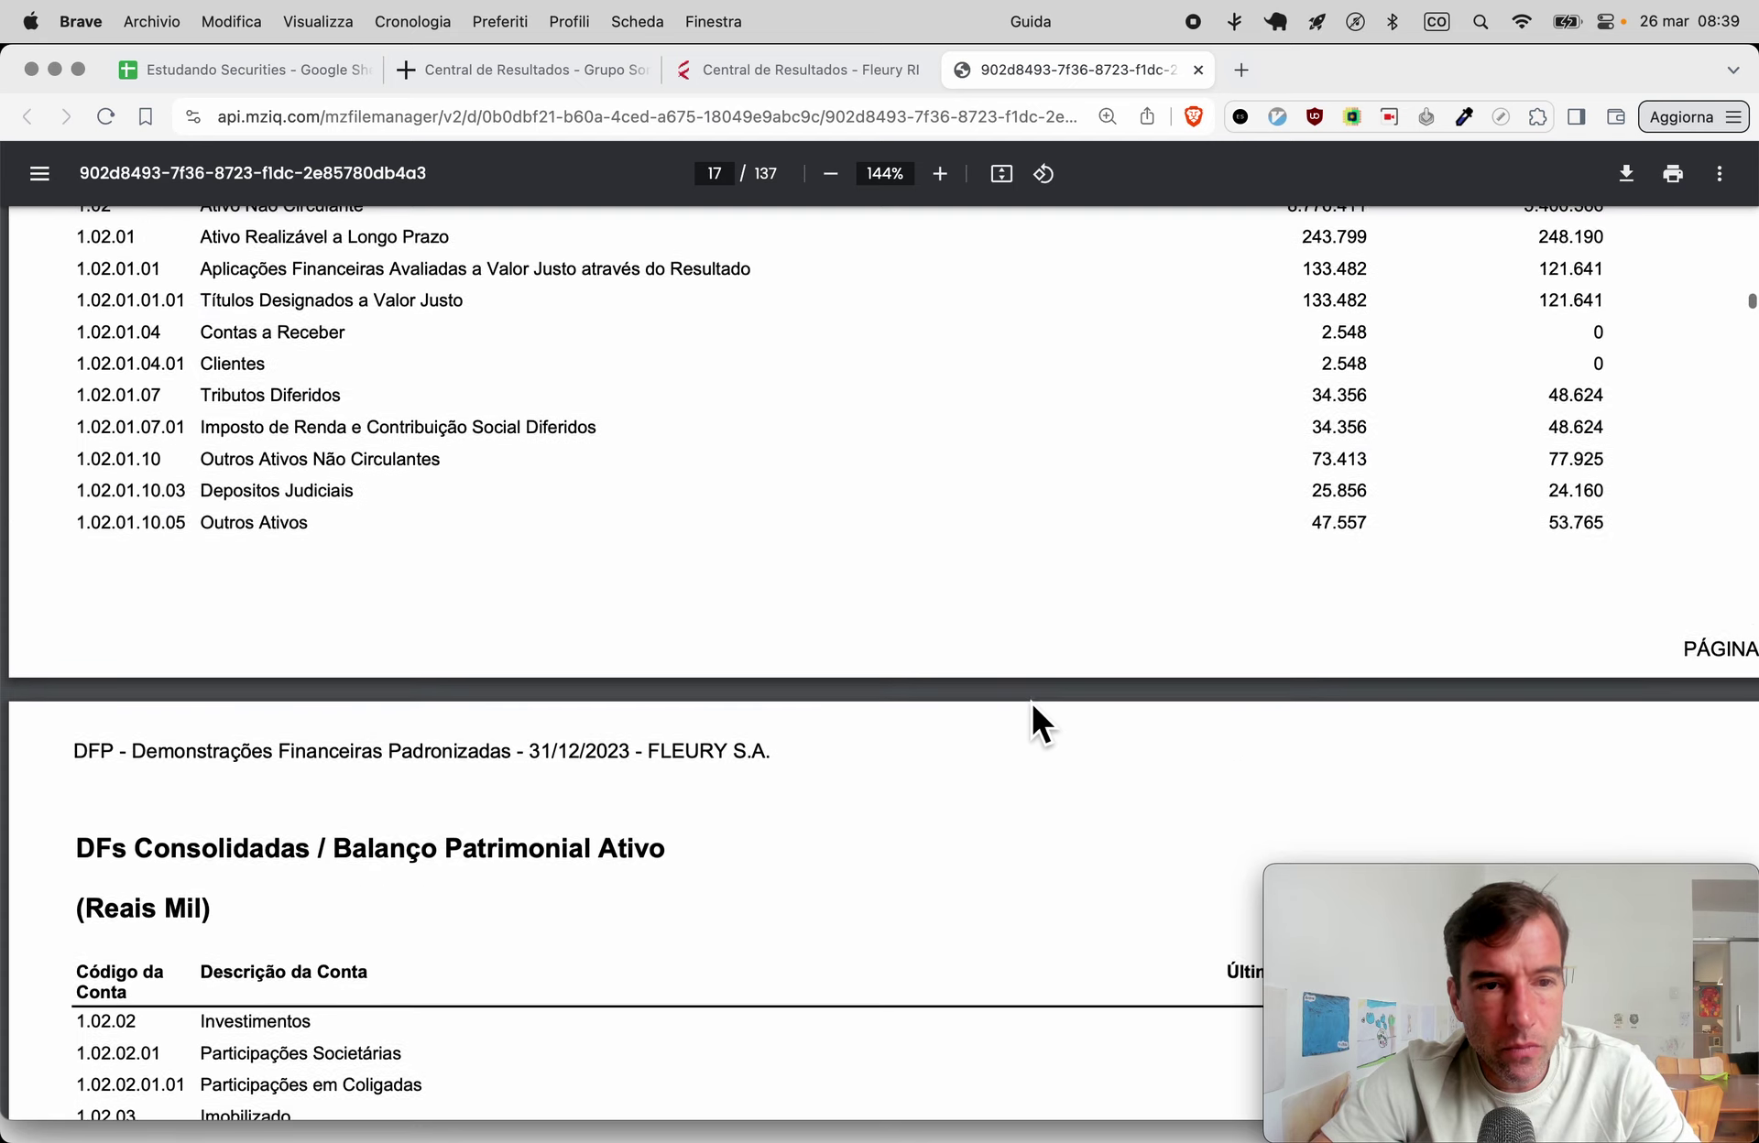
key("super+Tab")
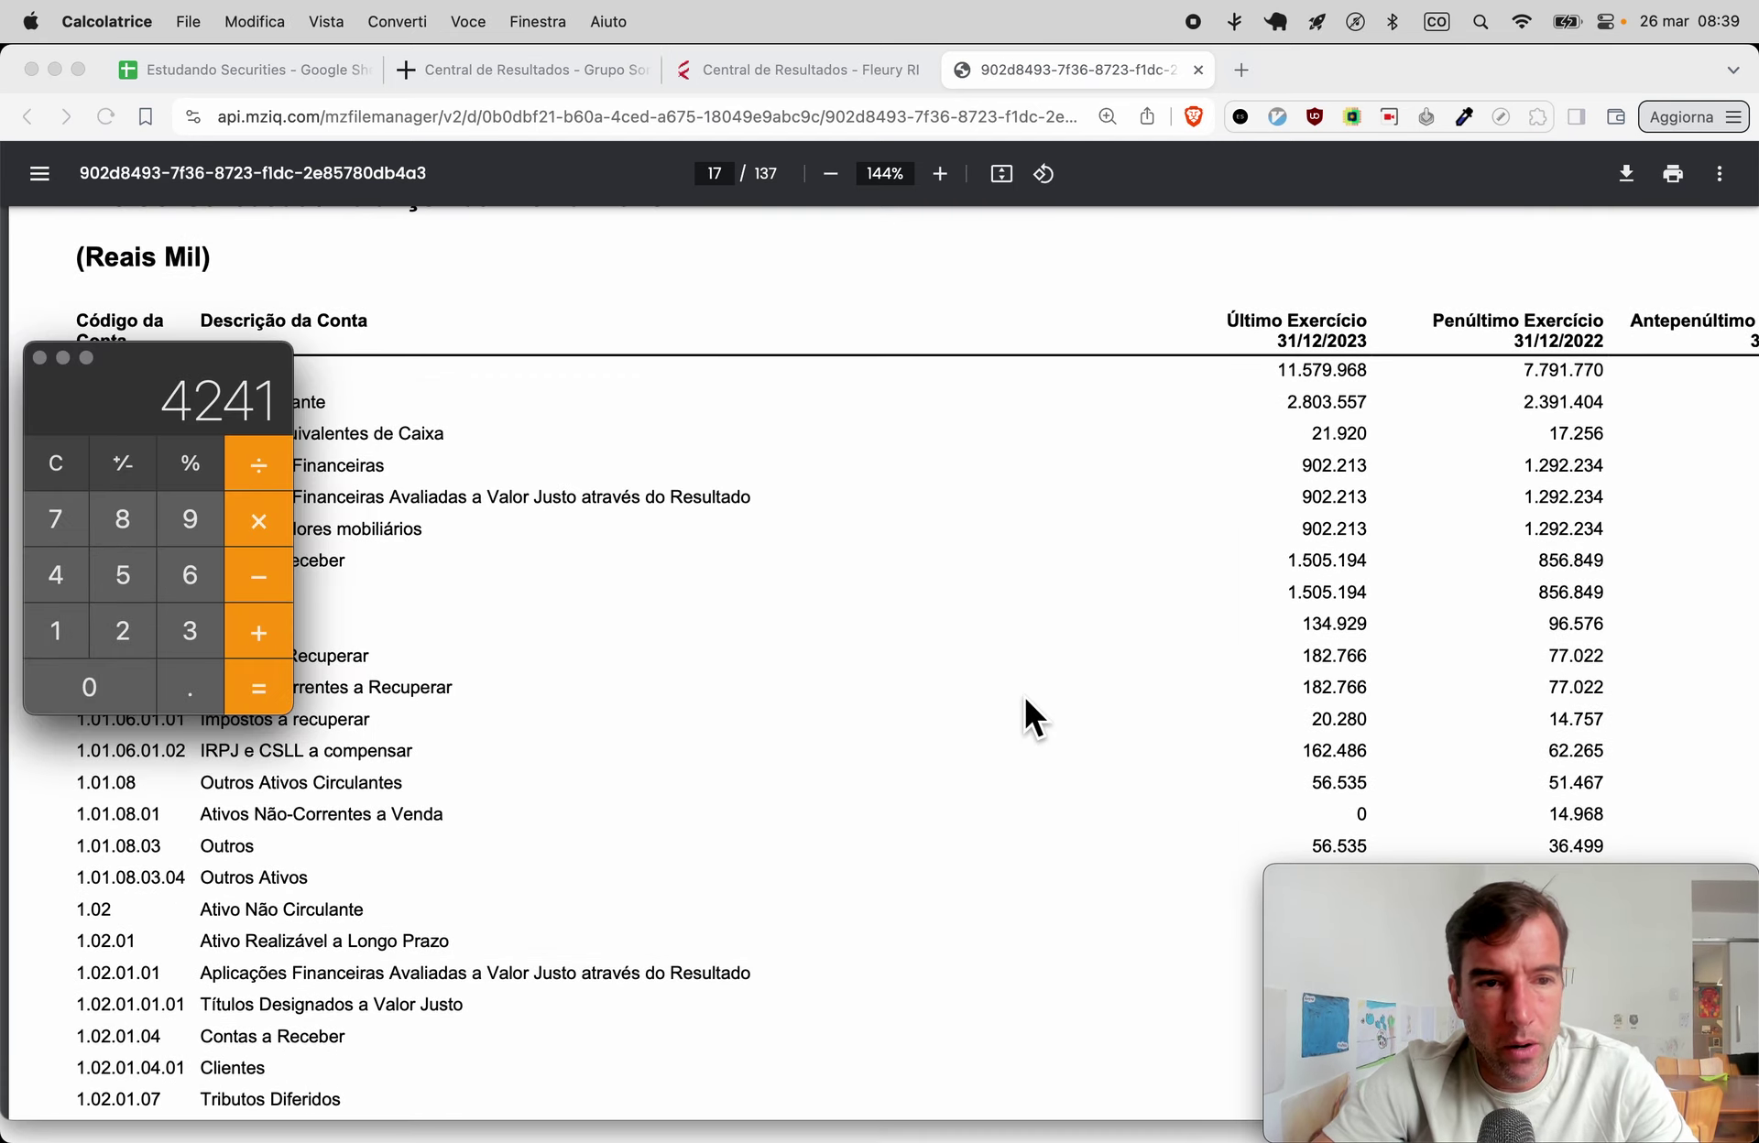
left_click_drag(145, 371, 141, 658)
key("Escape")
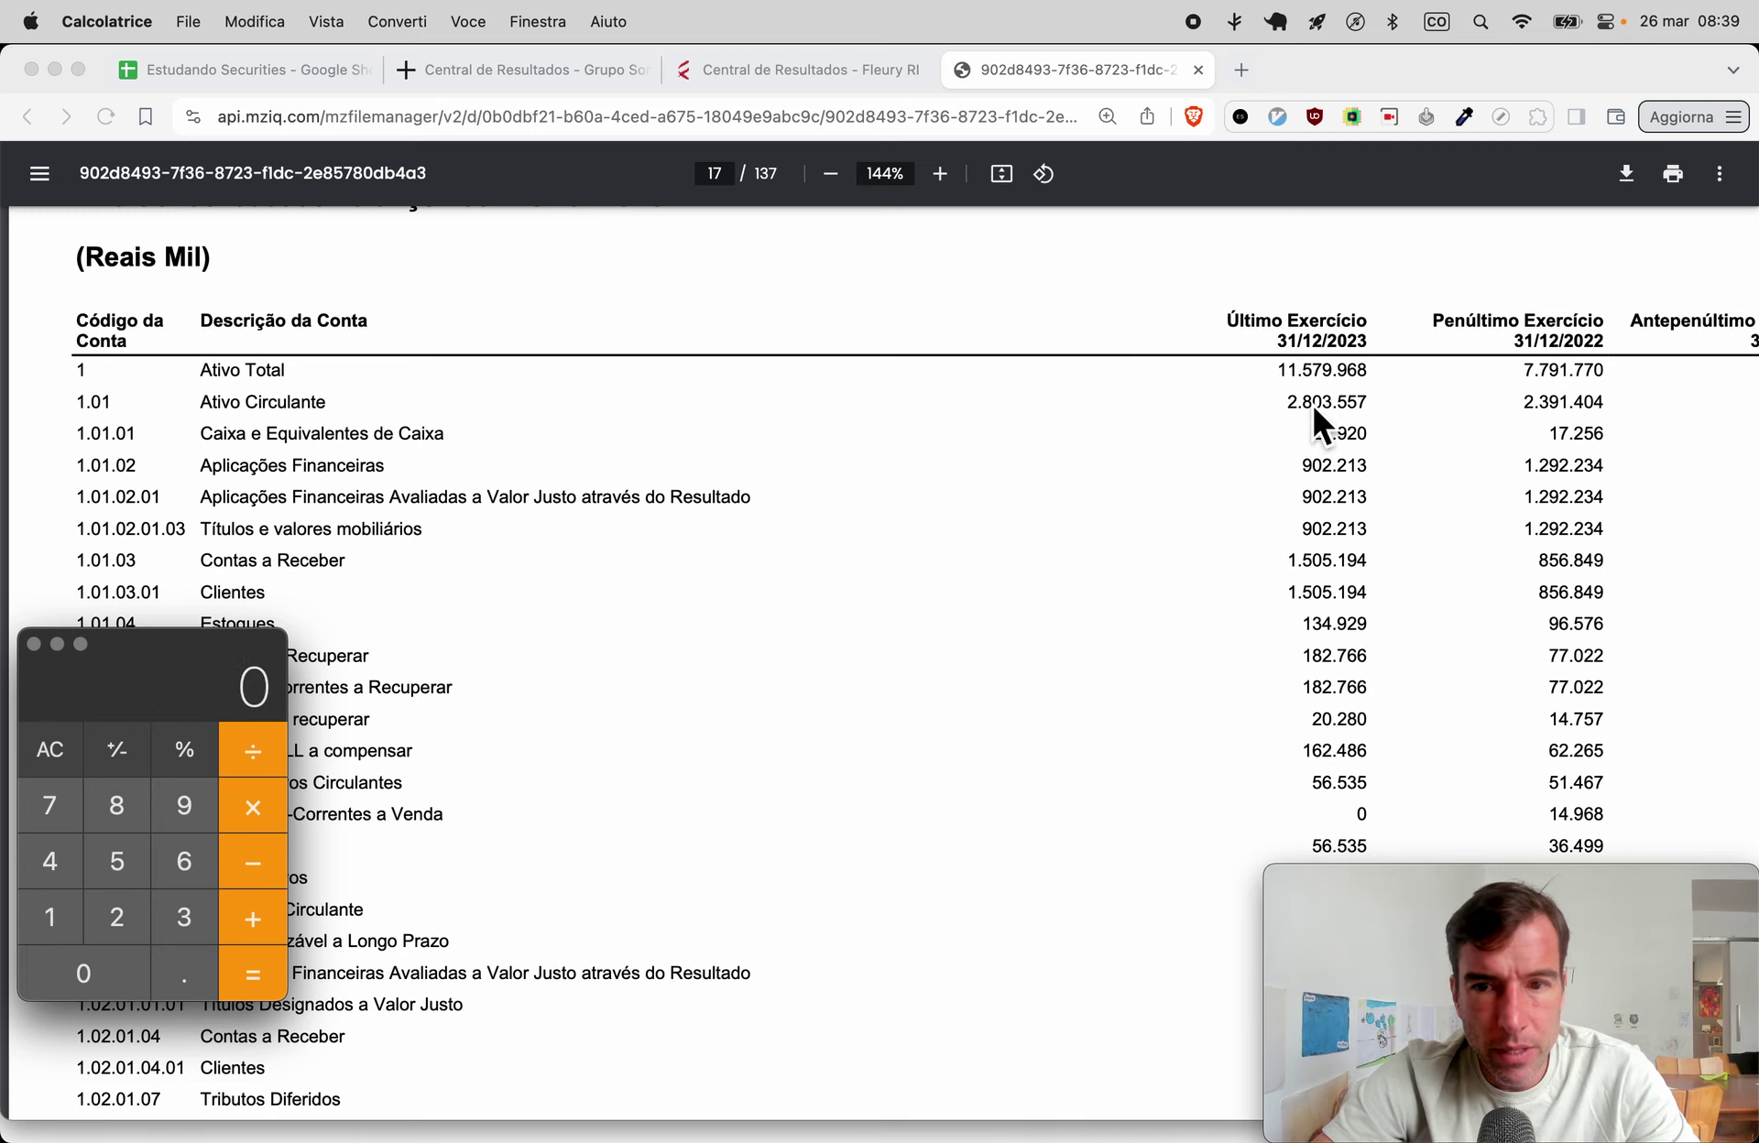
type("2804")
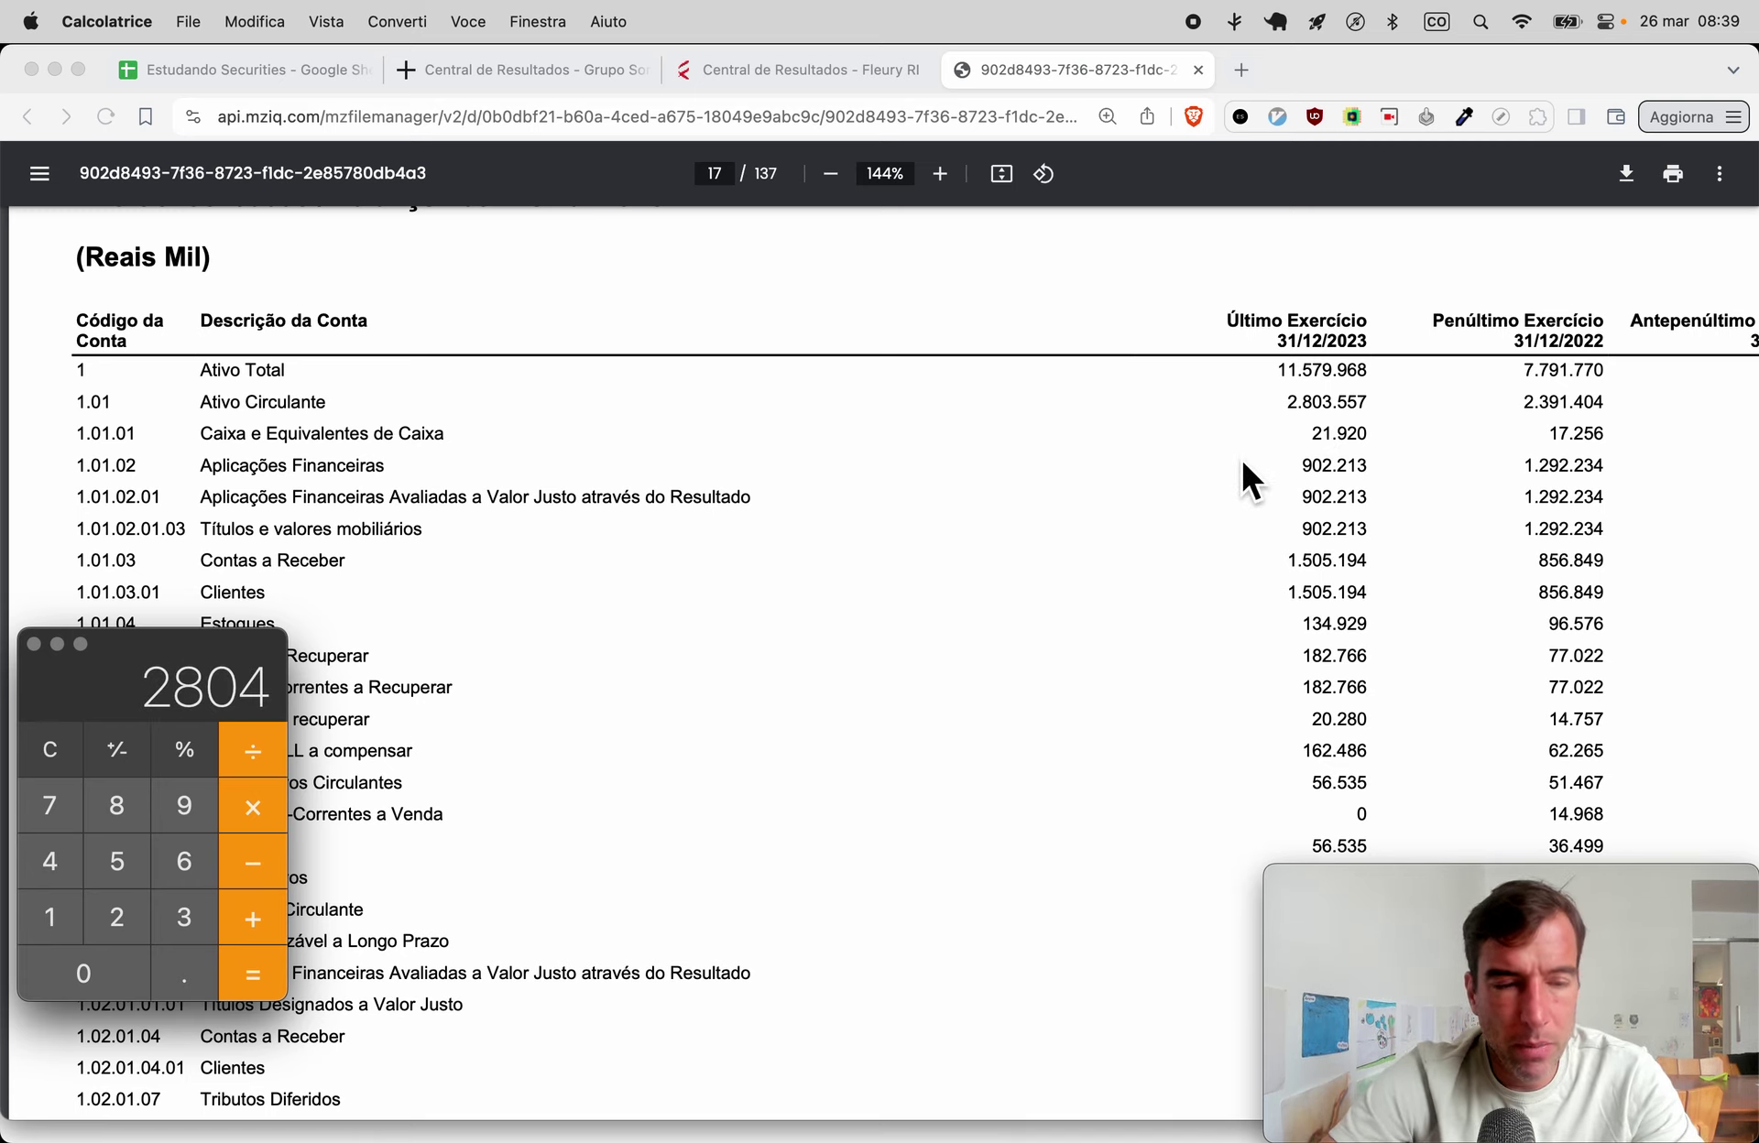
Divide the amount in Calculator by the 2023 Passivo Circulante of 1687 from page 19 of the report.
scroll(1242, 463, "down", 20)
scroll(1241, 456, "up", 5)
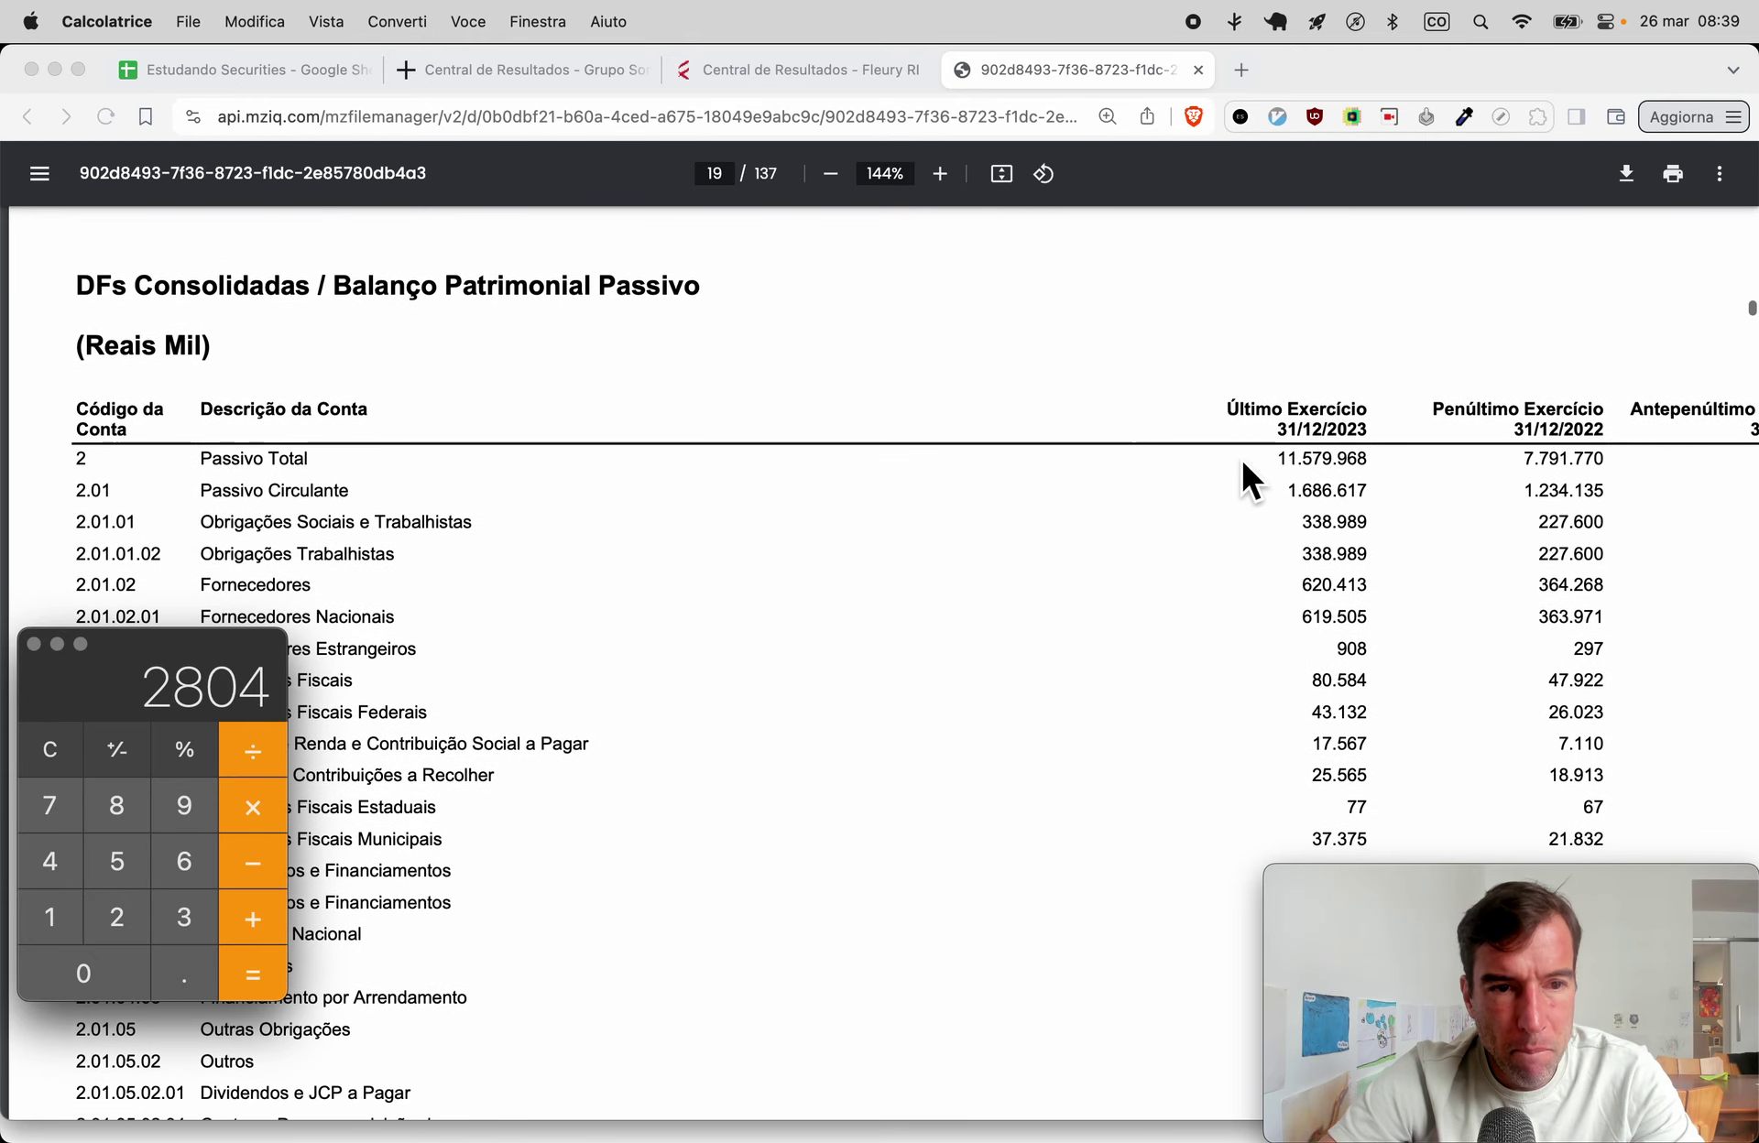
type("/1")
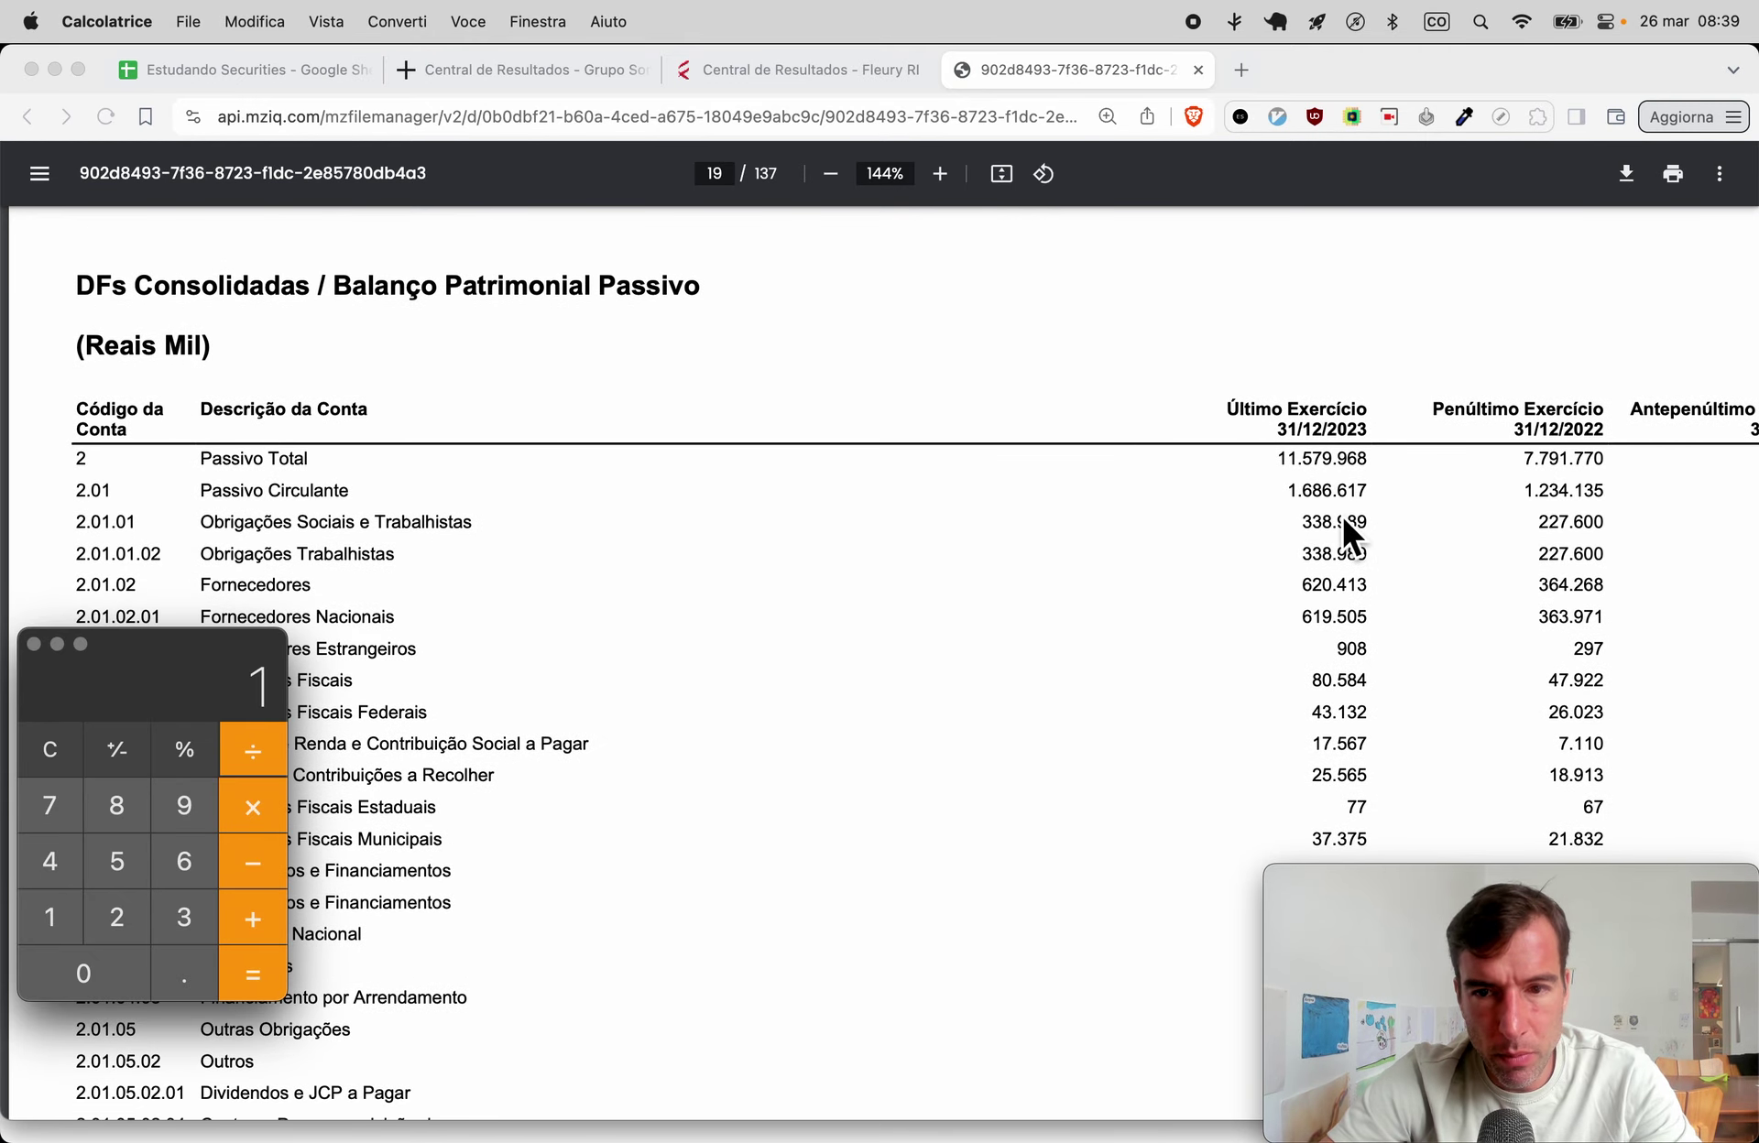
type("687")
key("Return")
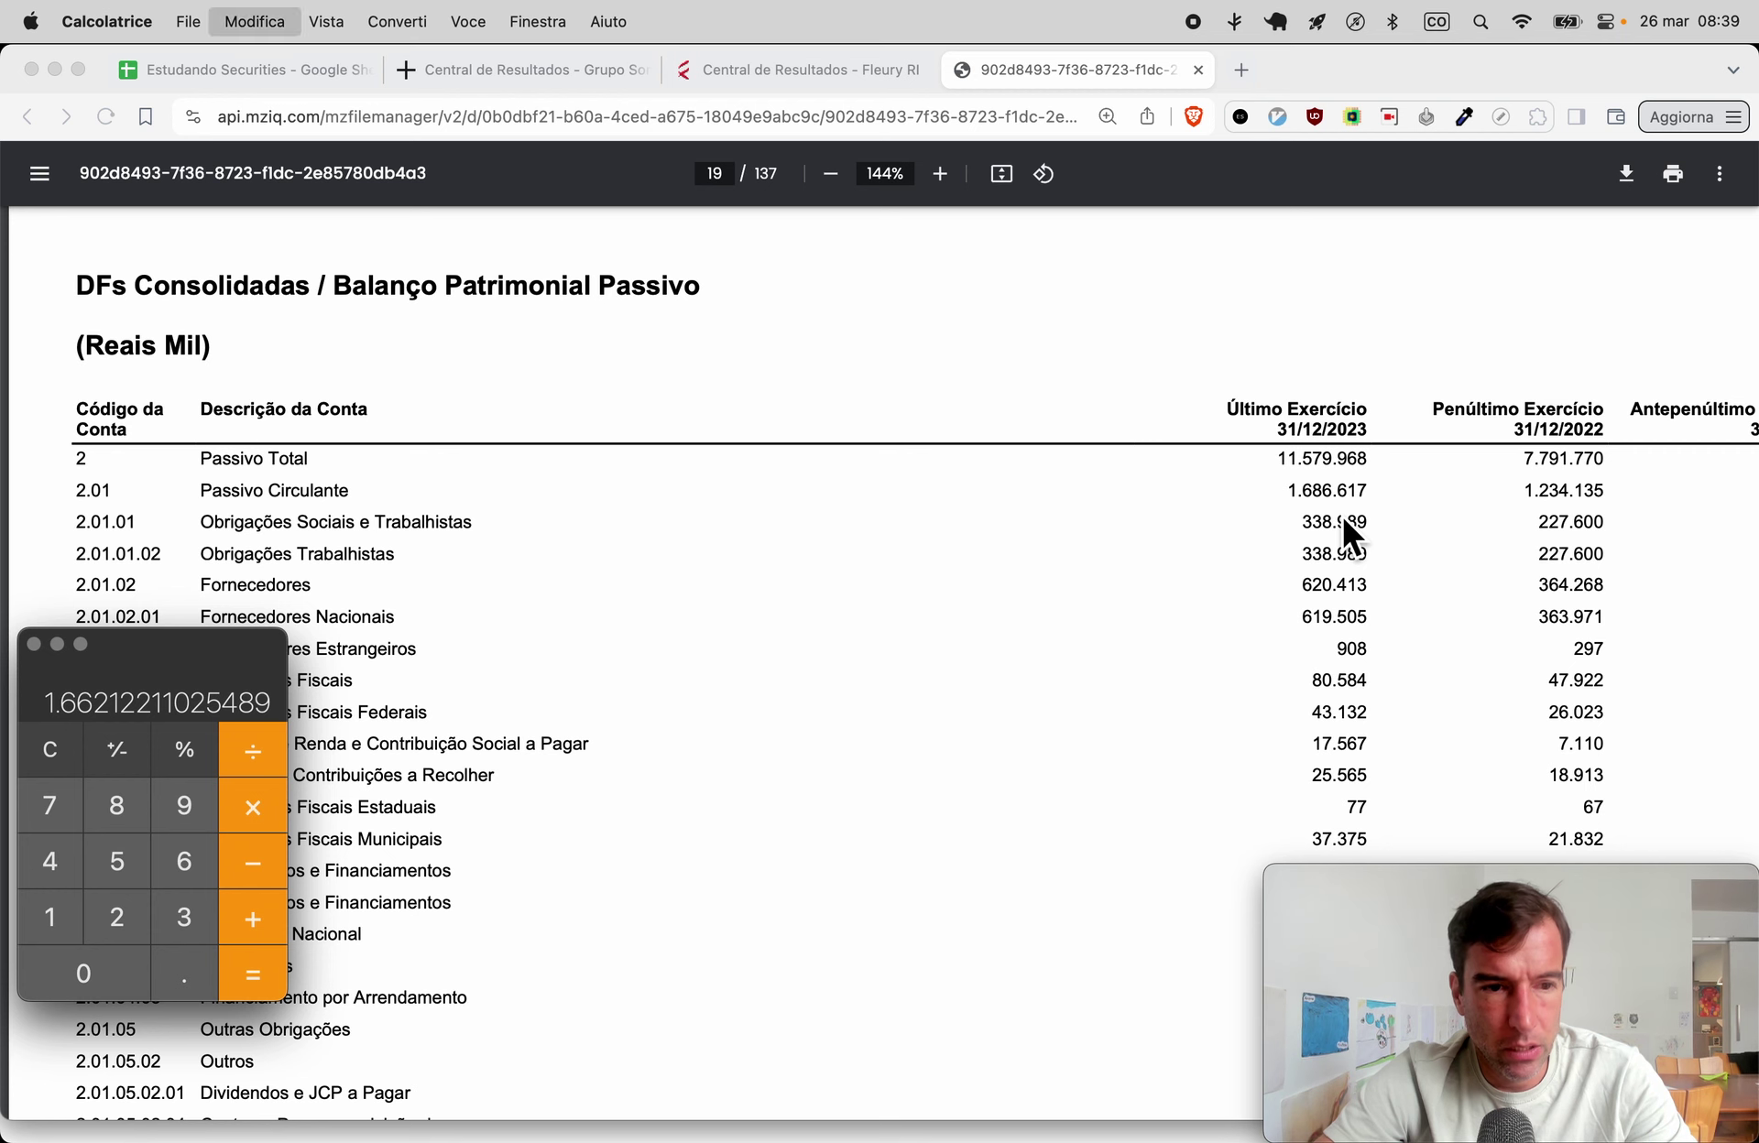
Enter the calculated ratio of 1.66 as Current Ratio in the Fleury period 23 row of the spreadsheet.
key("super+Tab")
key("ctrl+shift+Tab")
key("ctrl+shift+Tab")
key("ctrl+shift+Tab")
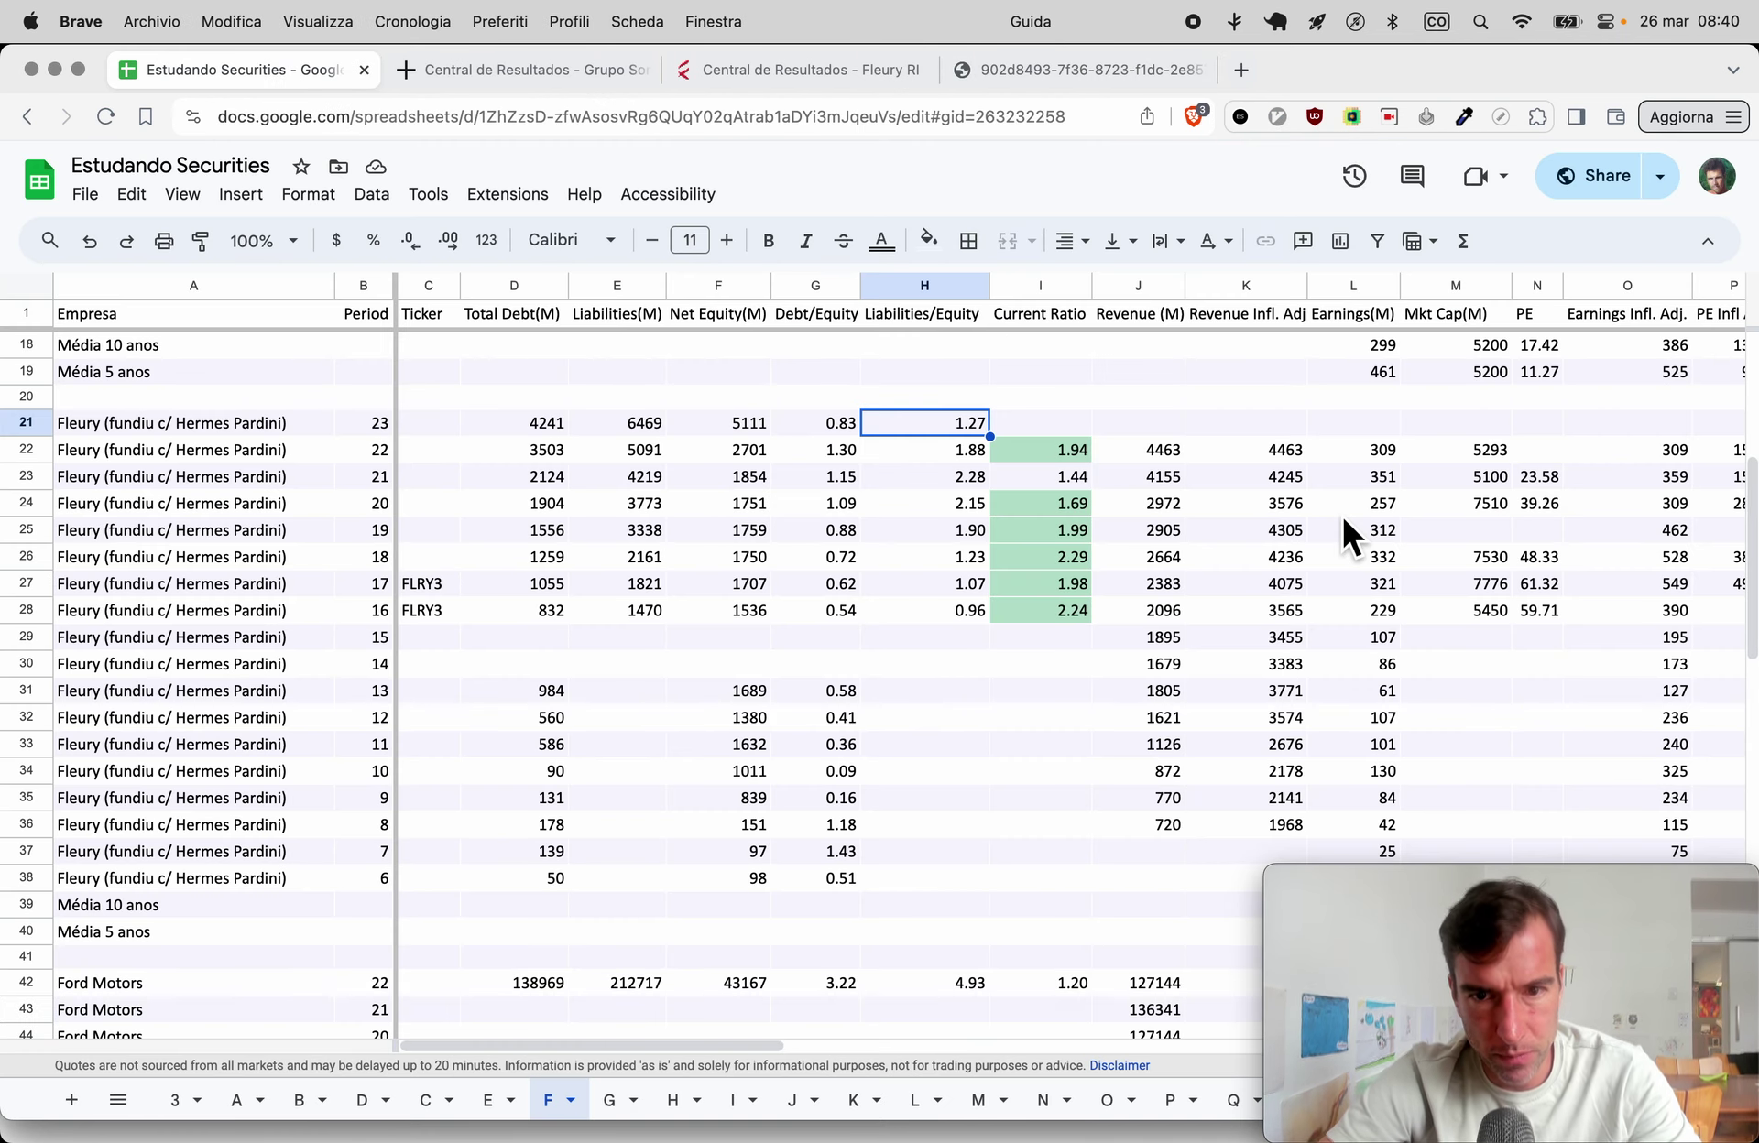
key("super+v")
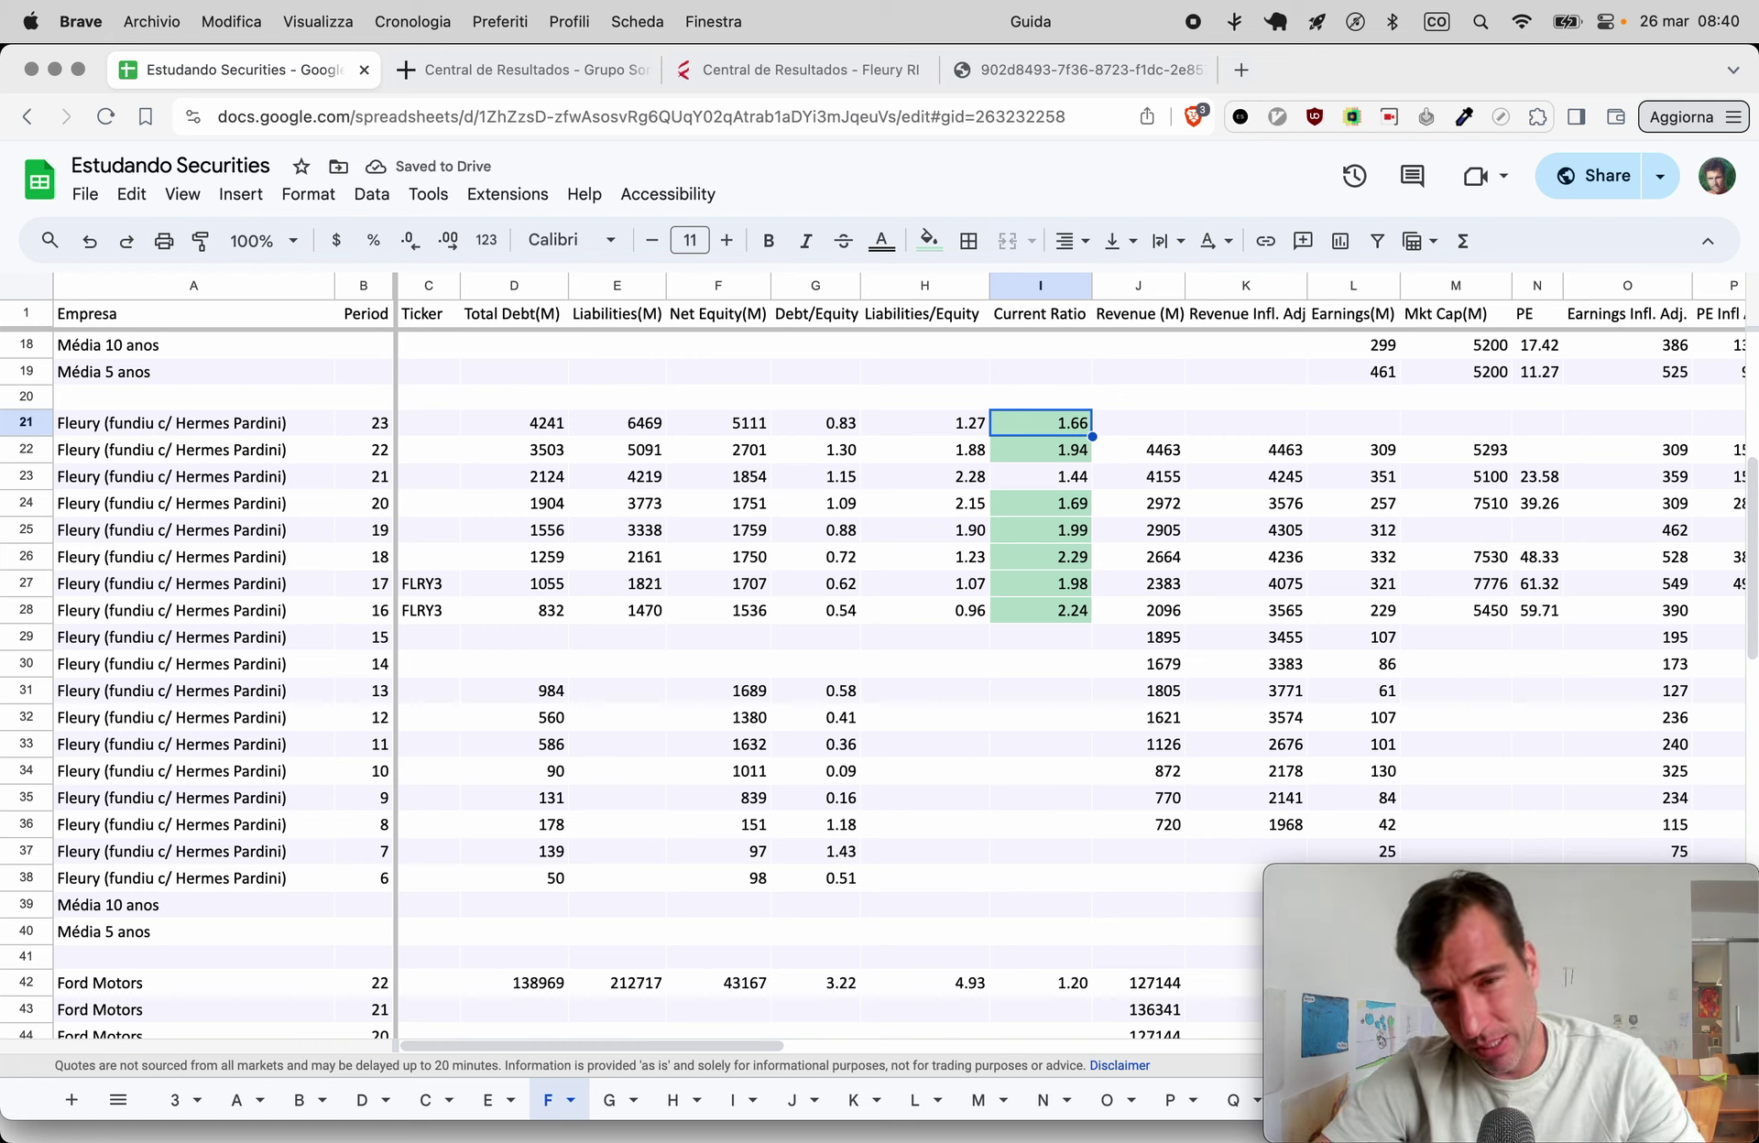
key("Delete")
key("super+z")
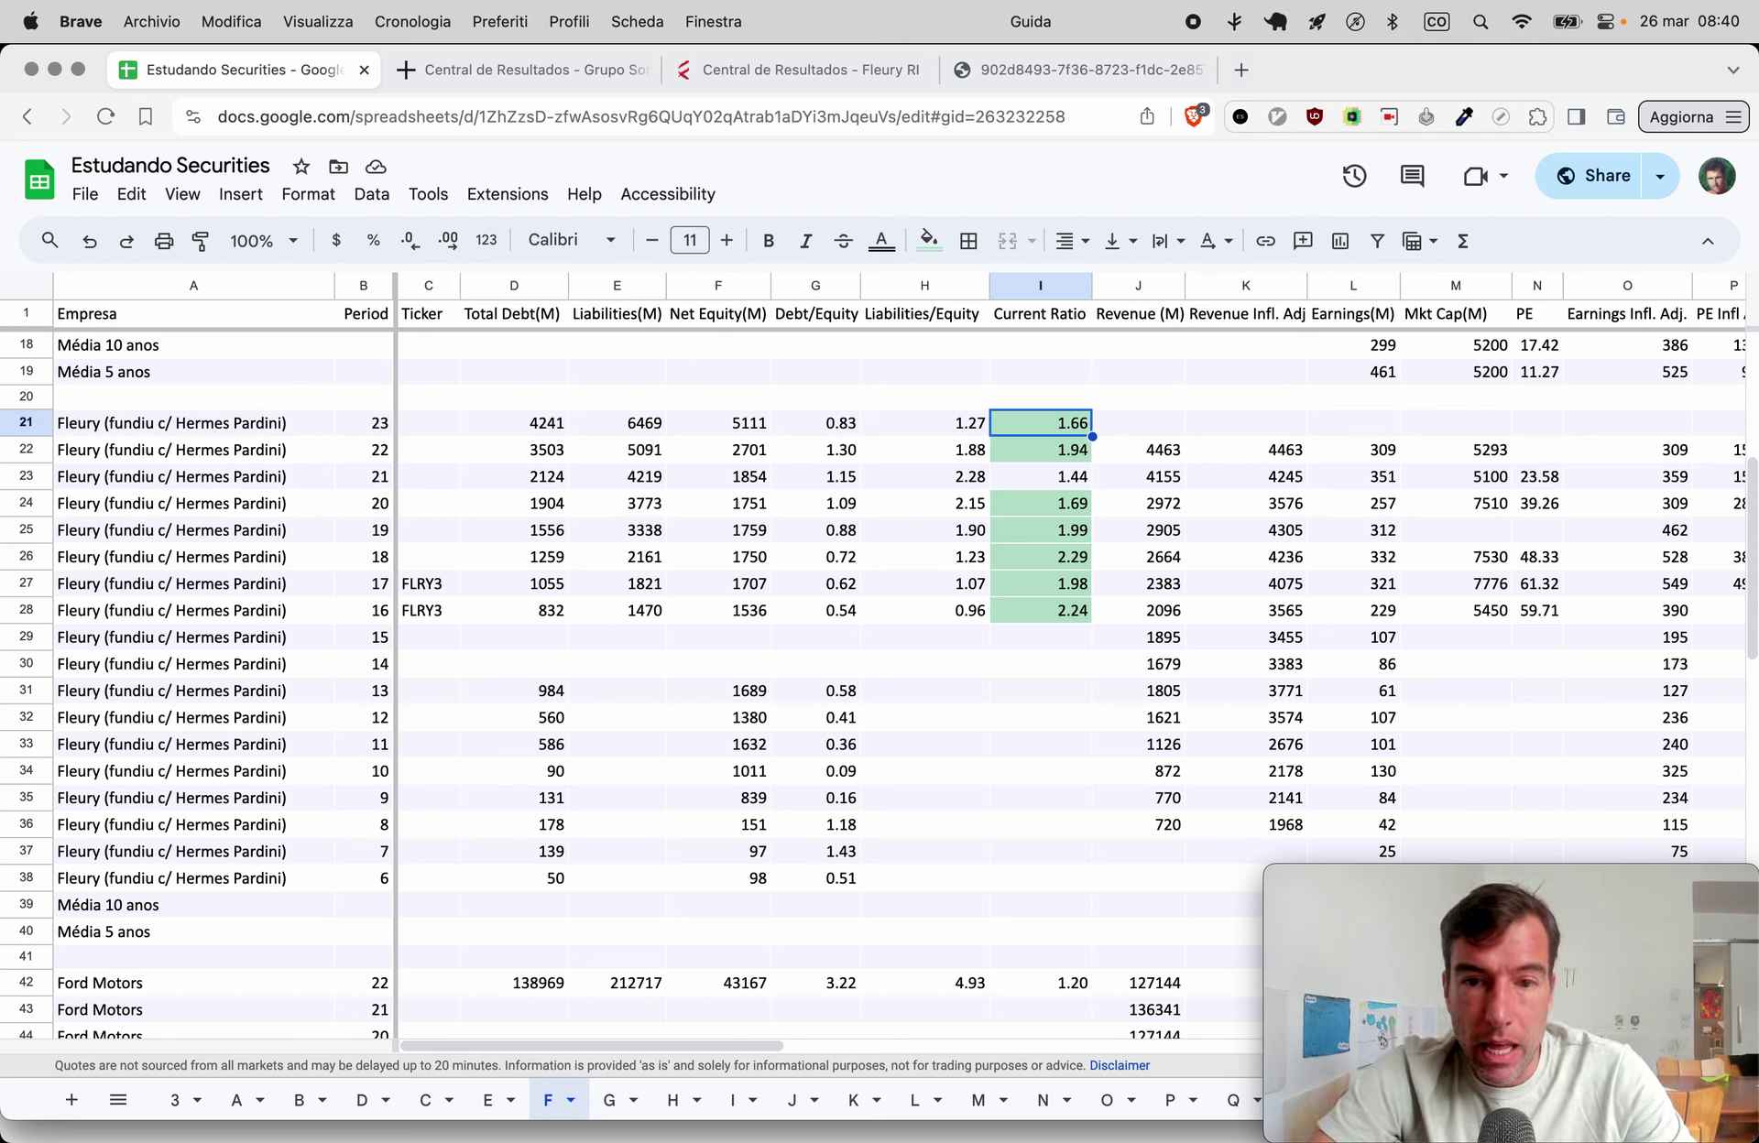
key("Down")
key("Down")
key("Down")
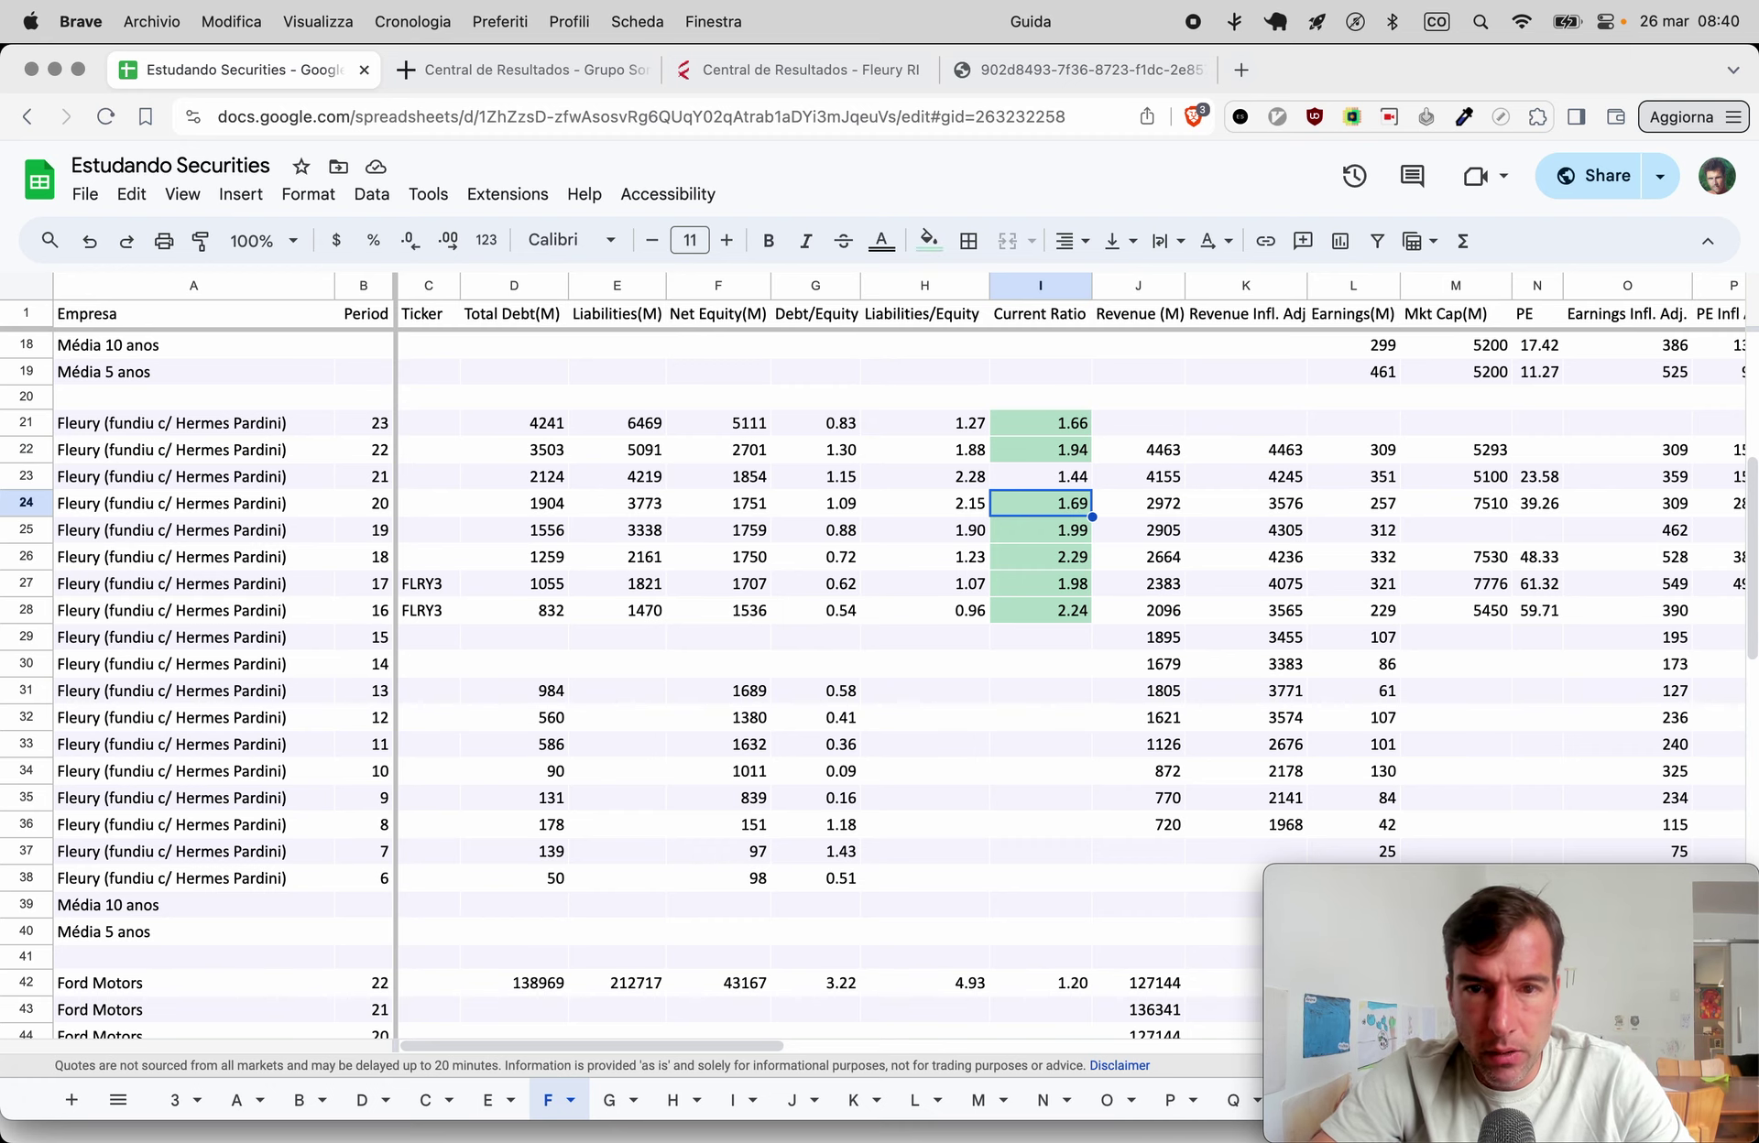
Find the 2023 Receita de Venda in the report's consolidated Demonstração do Resultado and enter 6471 as Revenue in the Fleury period 23 row.
key("super+4")
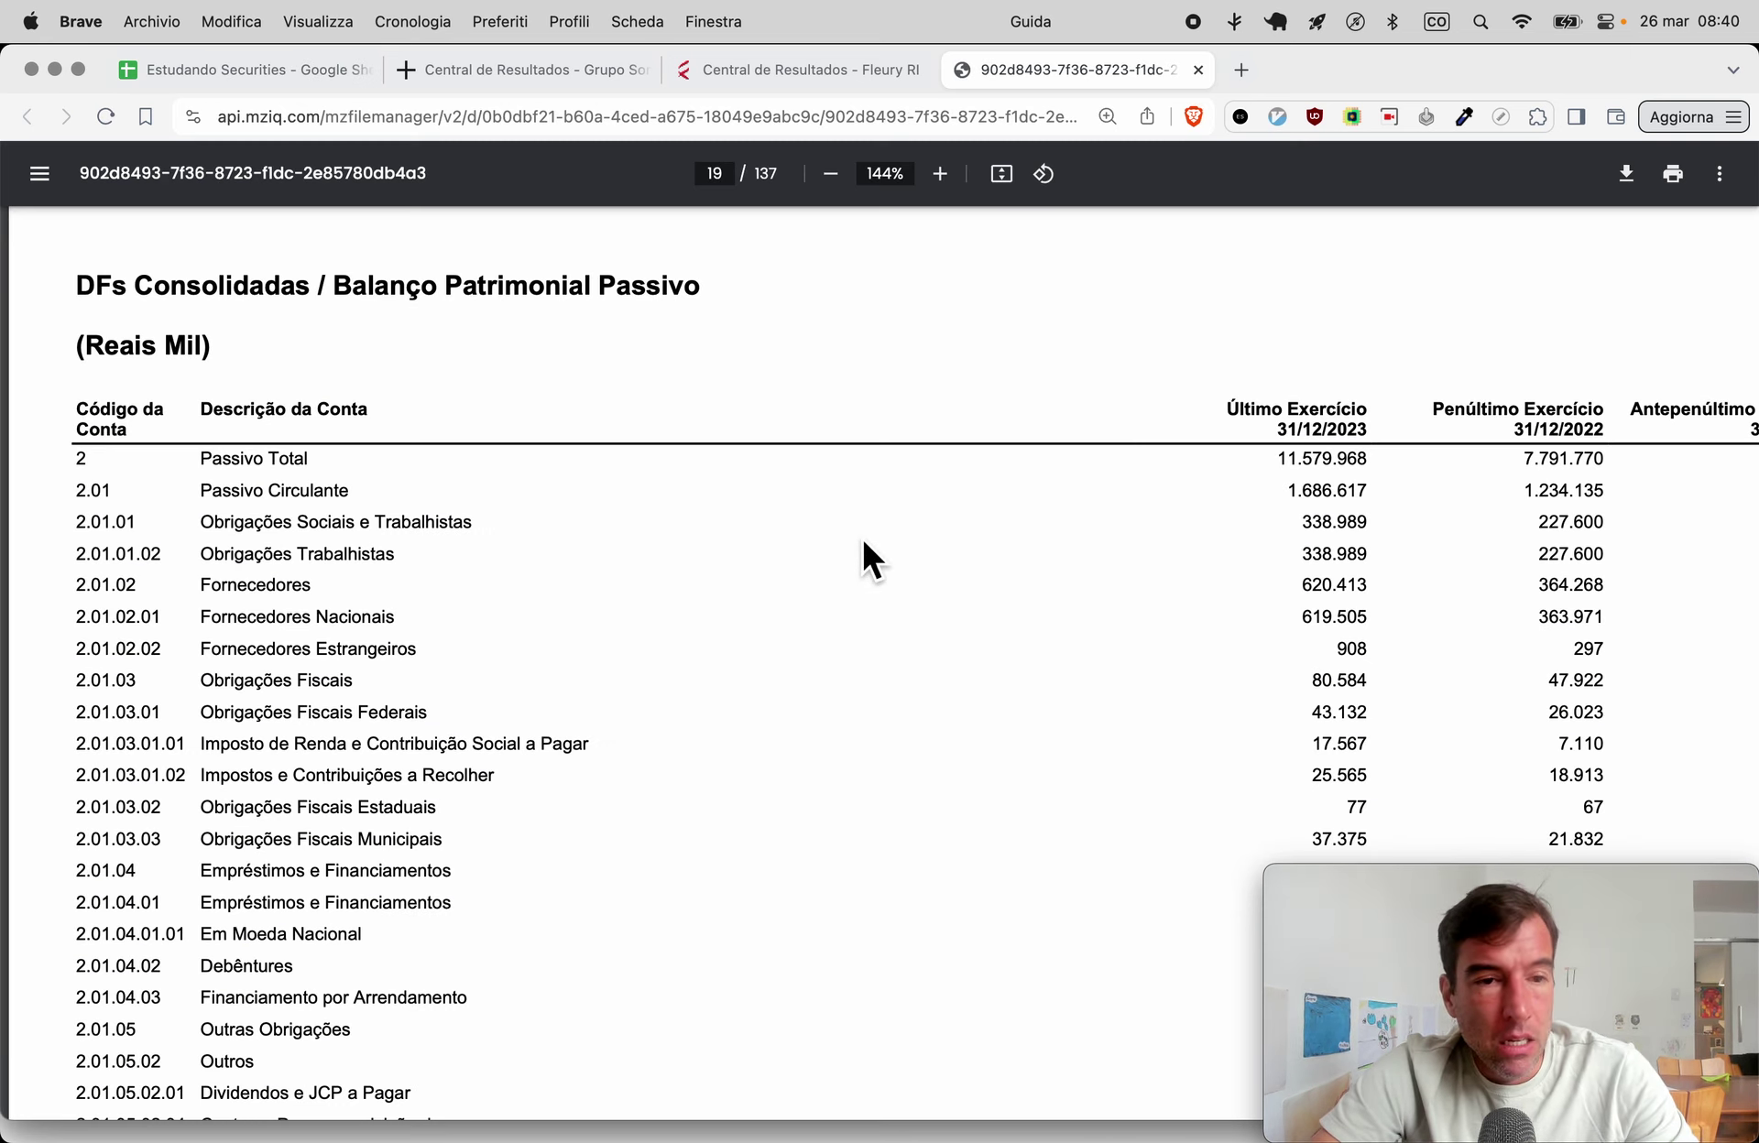
scroll(863, 543, "down", 15)
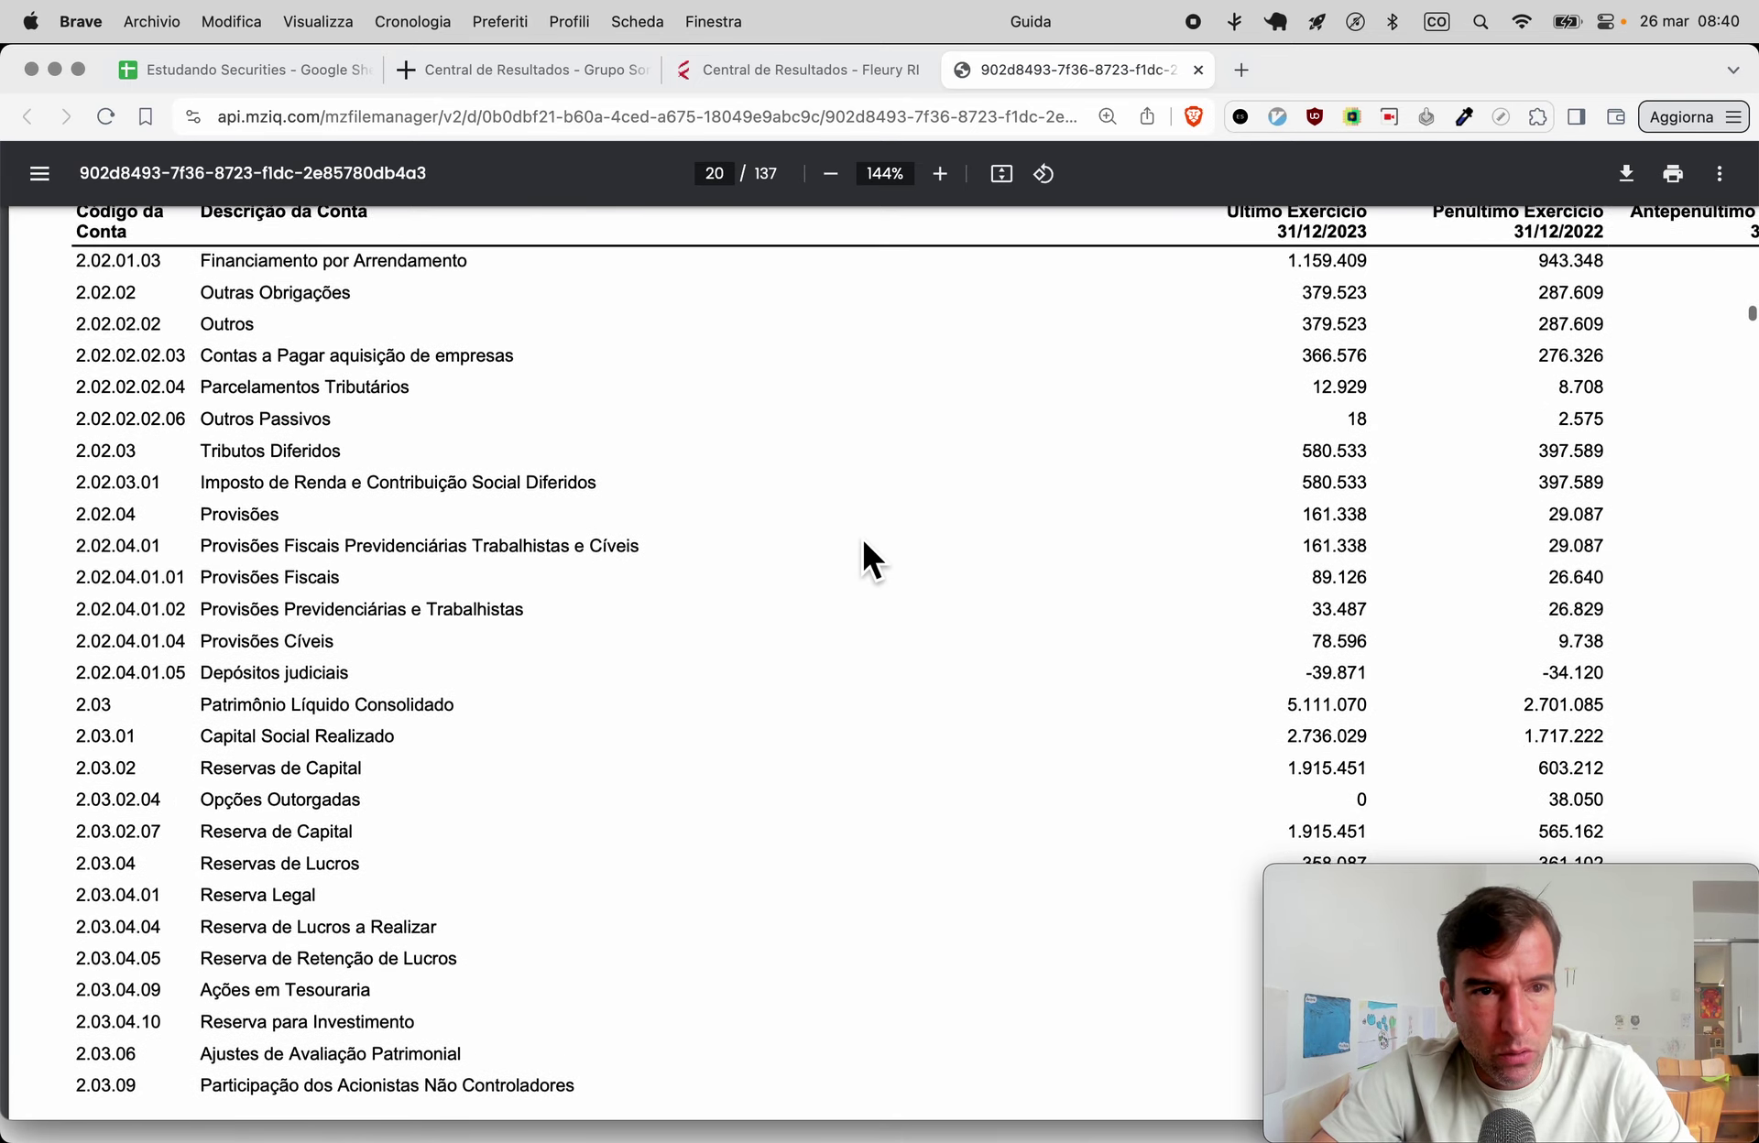
scroll(862, 535, "down", 10)
scroll(862, 535, "down", 1)
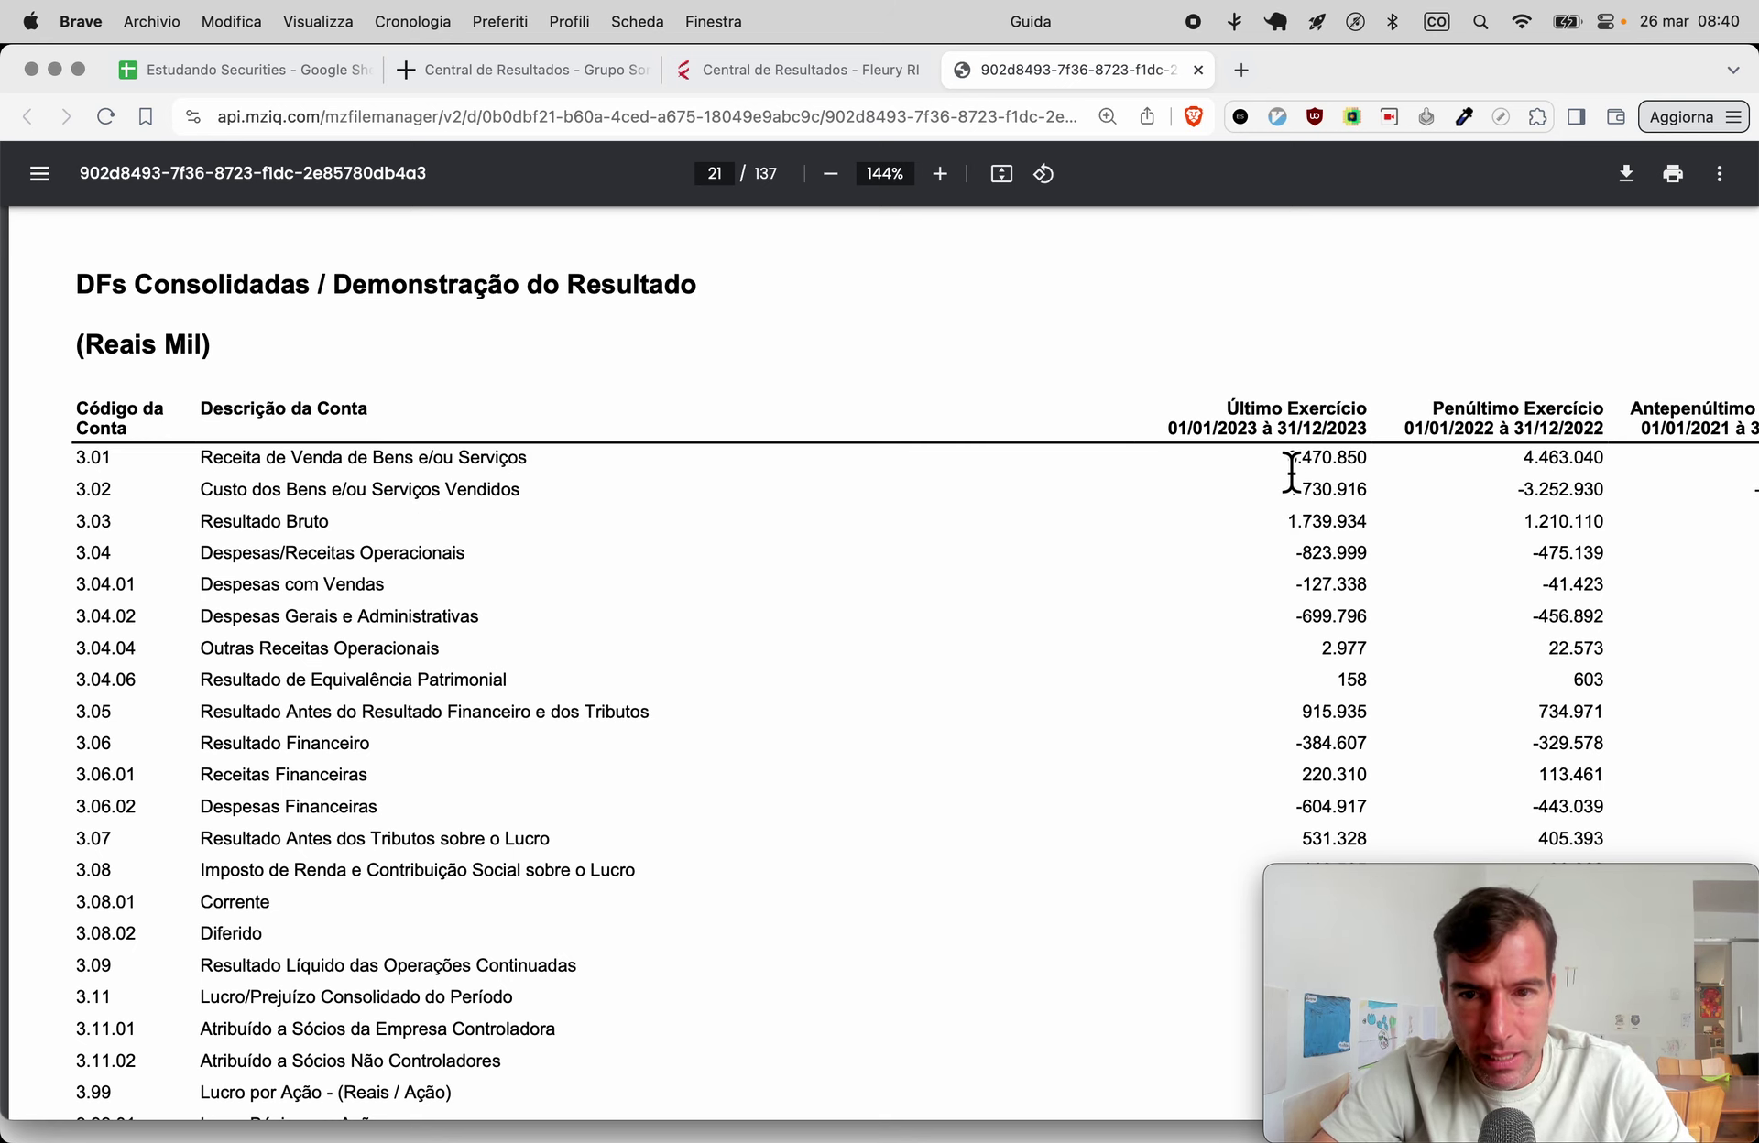
left_click(320, 72)
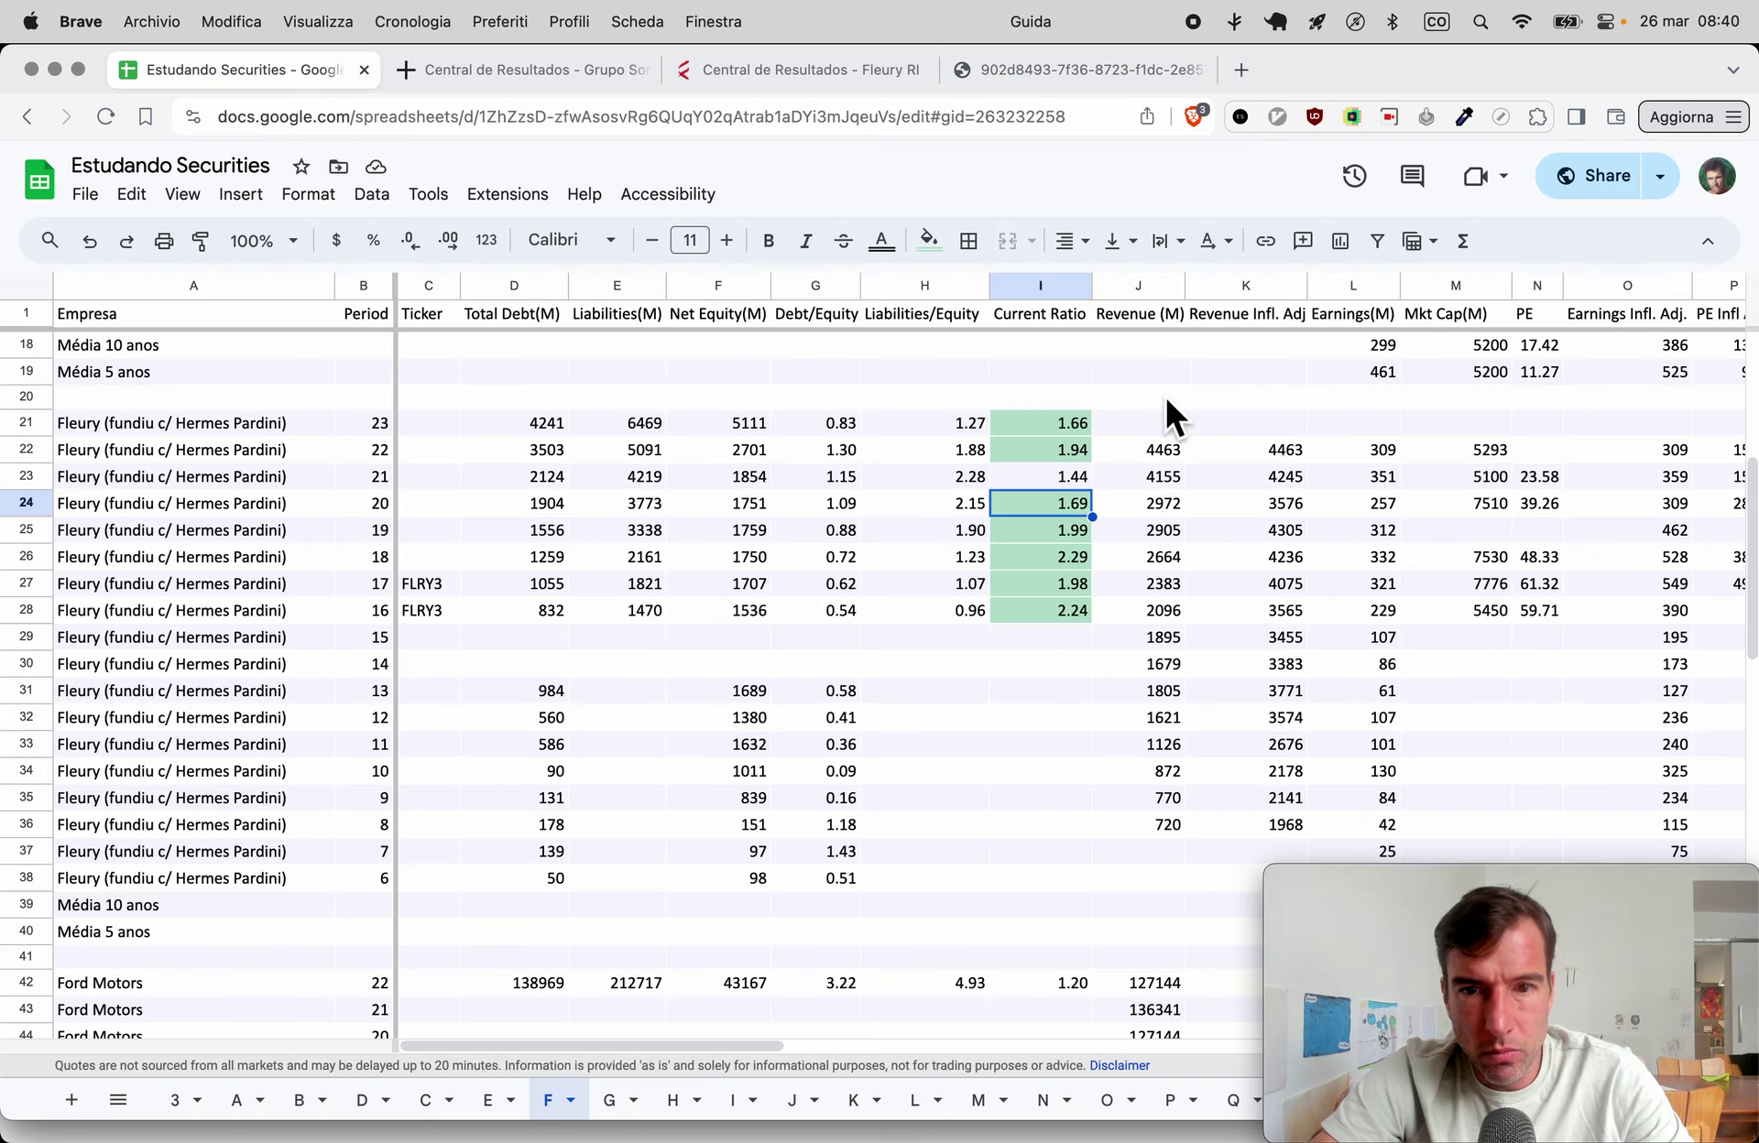
left_click(1156, 423)
type("6471")
key("Return")
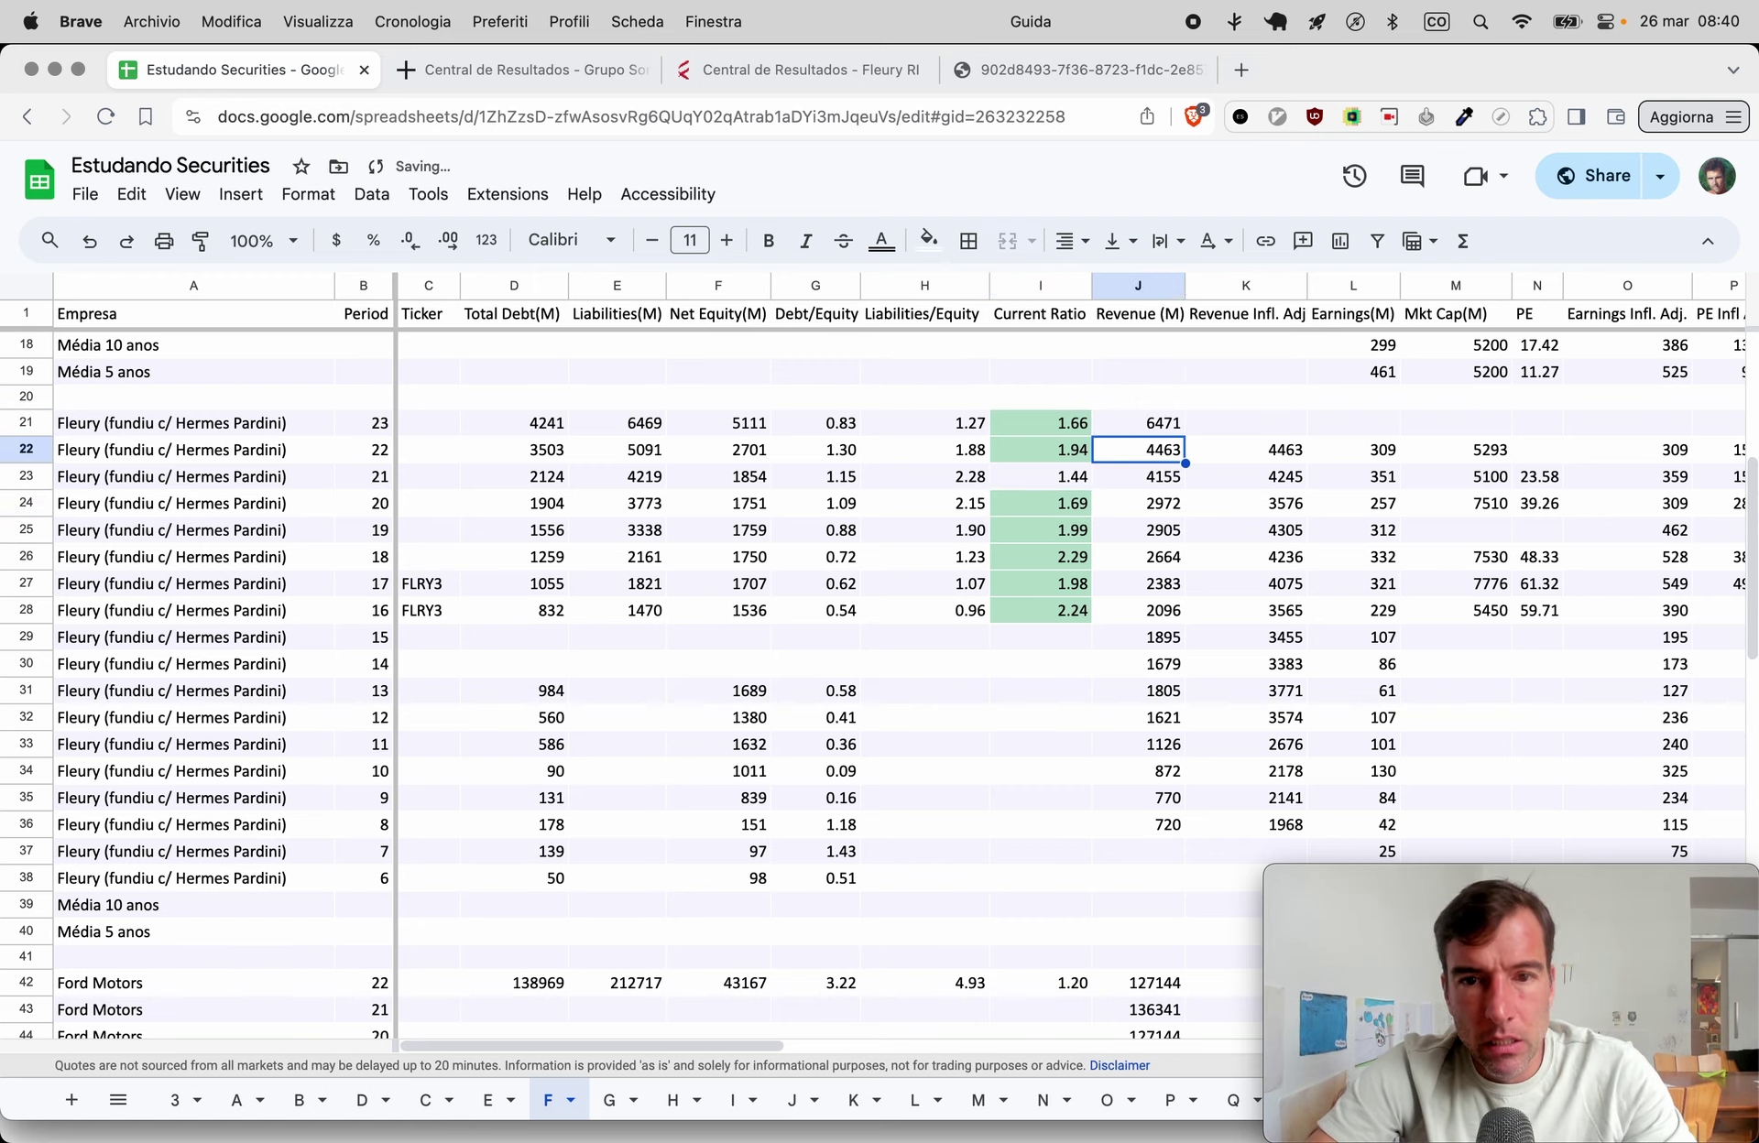
Search Google for "fleury adquire" in a new browser tab and look through the results on Fleury's acquisitions.
key("super+t")
type("fleuri")
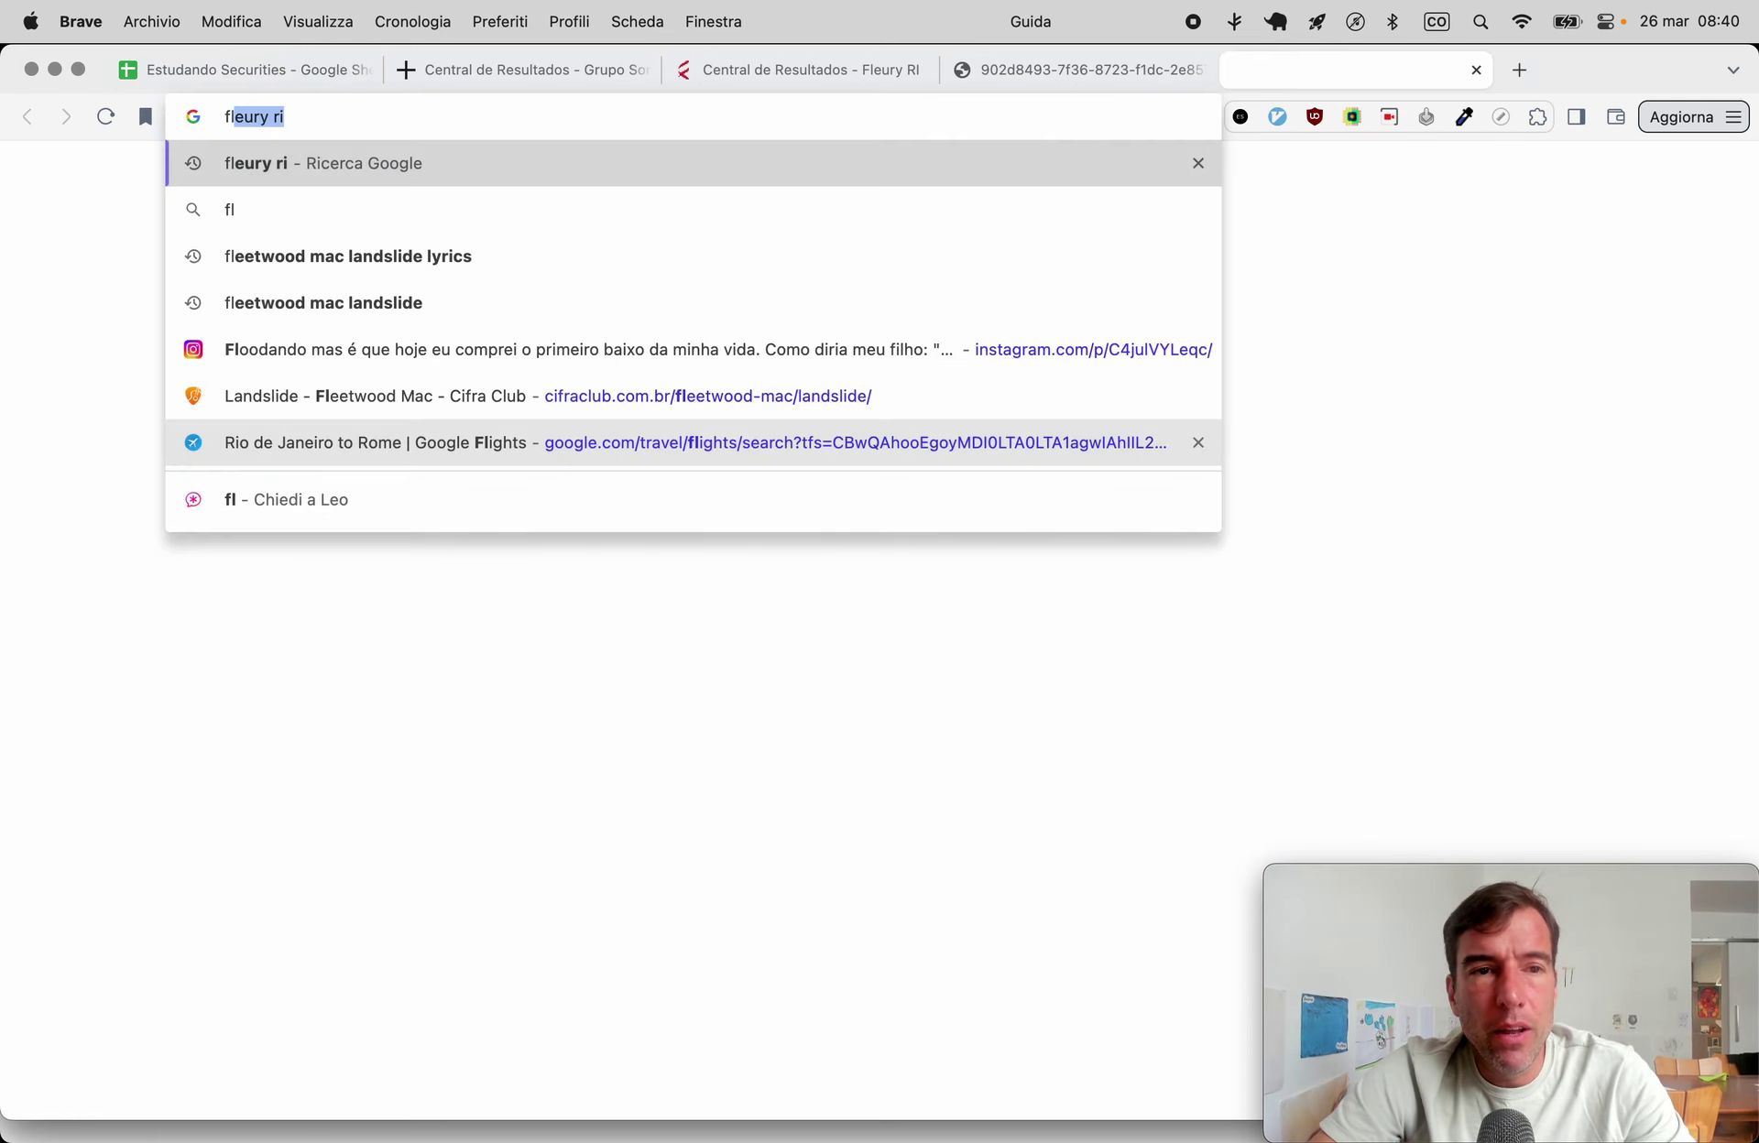
key("BackSpace")
key("BackSpace")
type("y adquire")
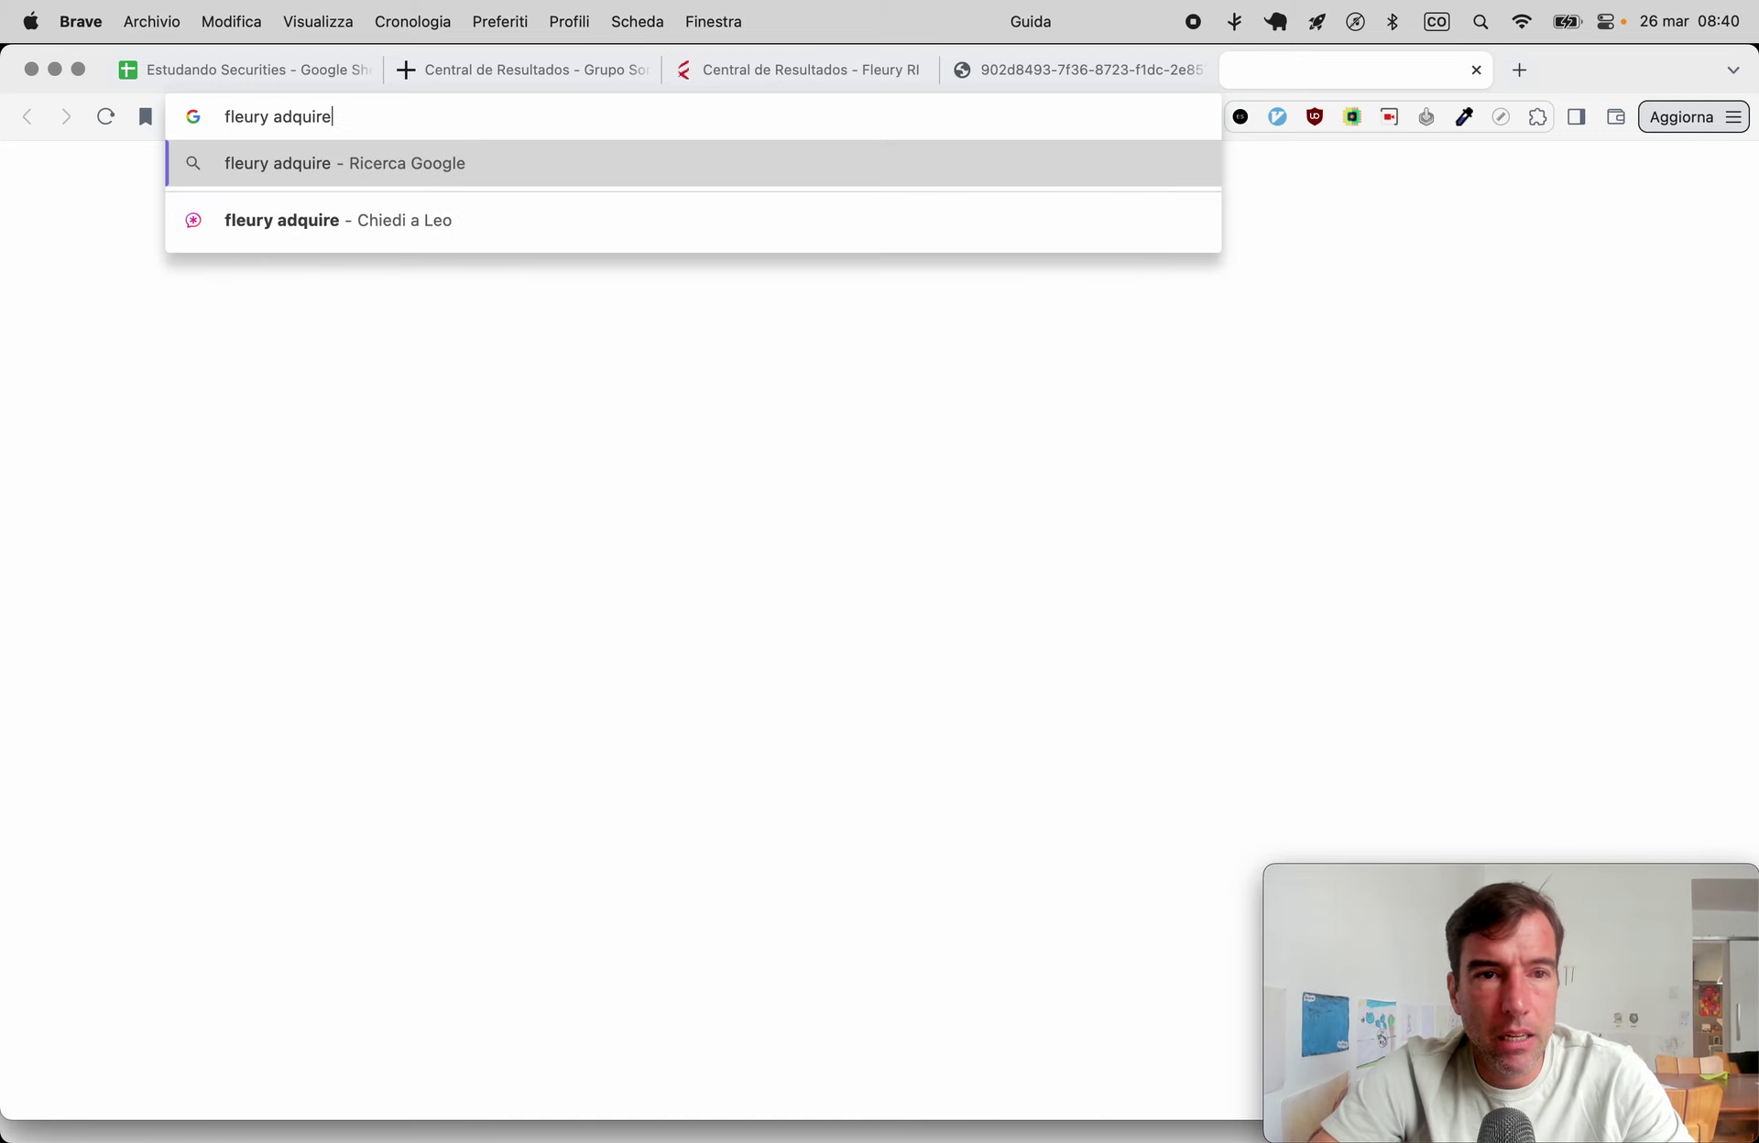
key("Return")
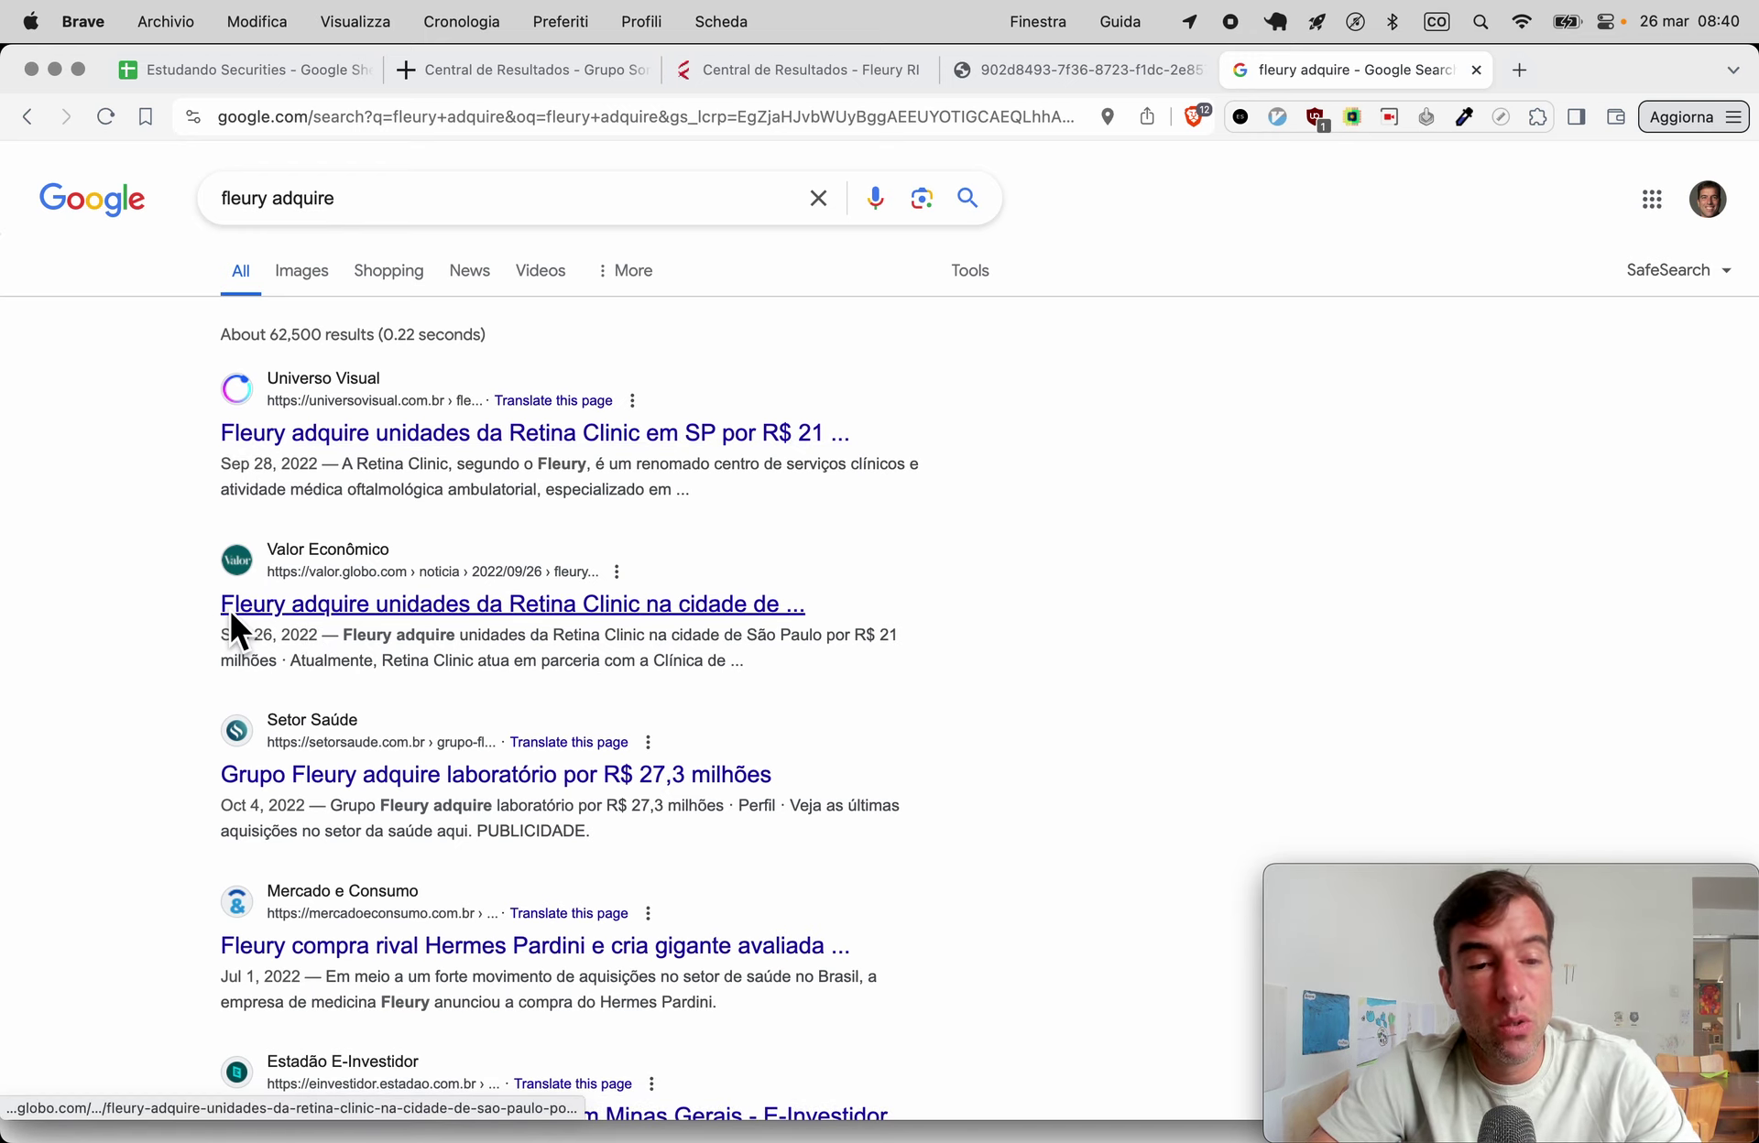
scroll(173, 784, "down", 1)
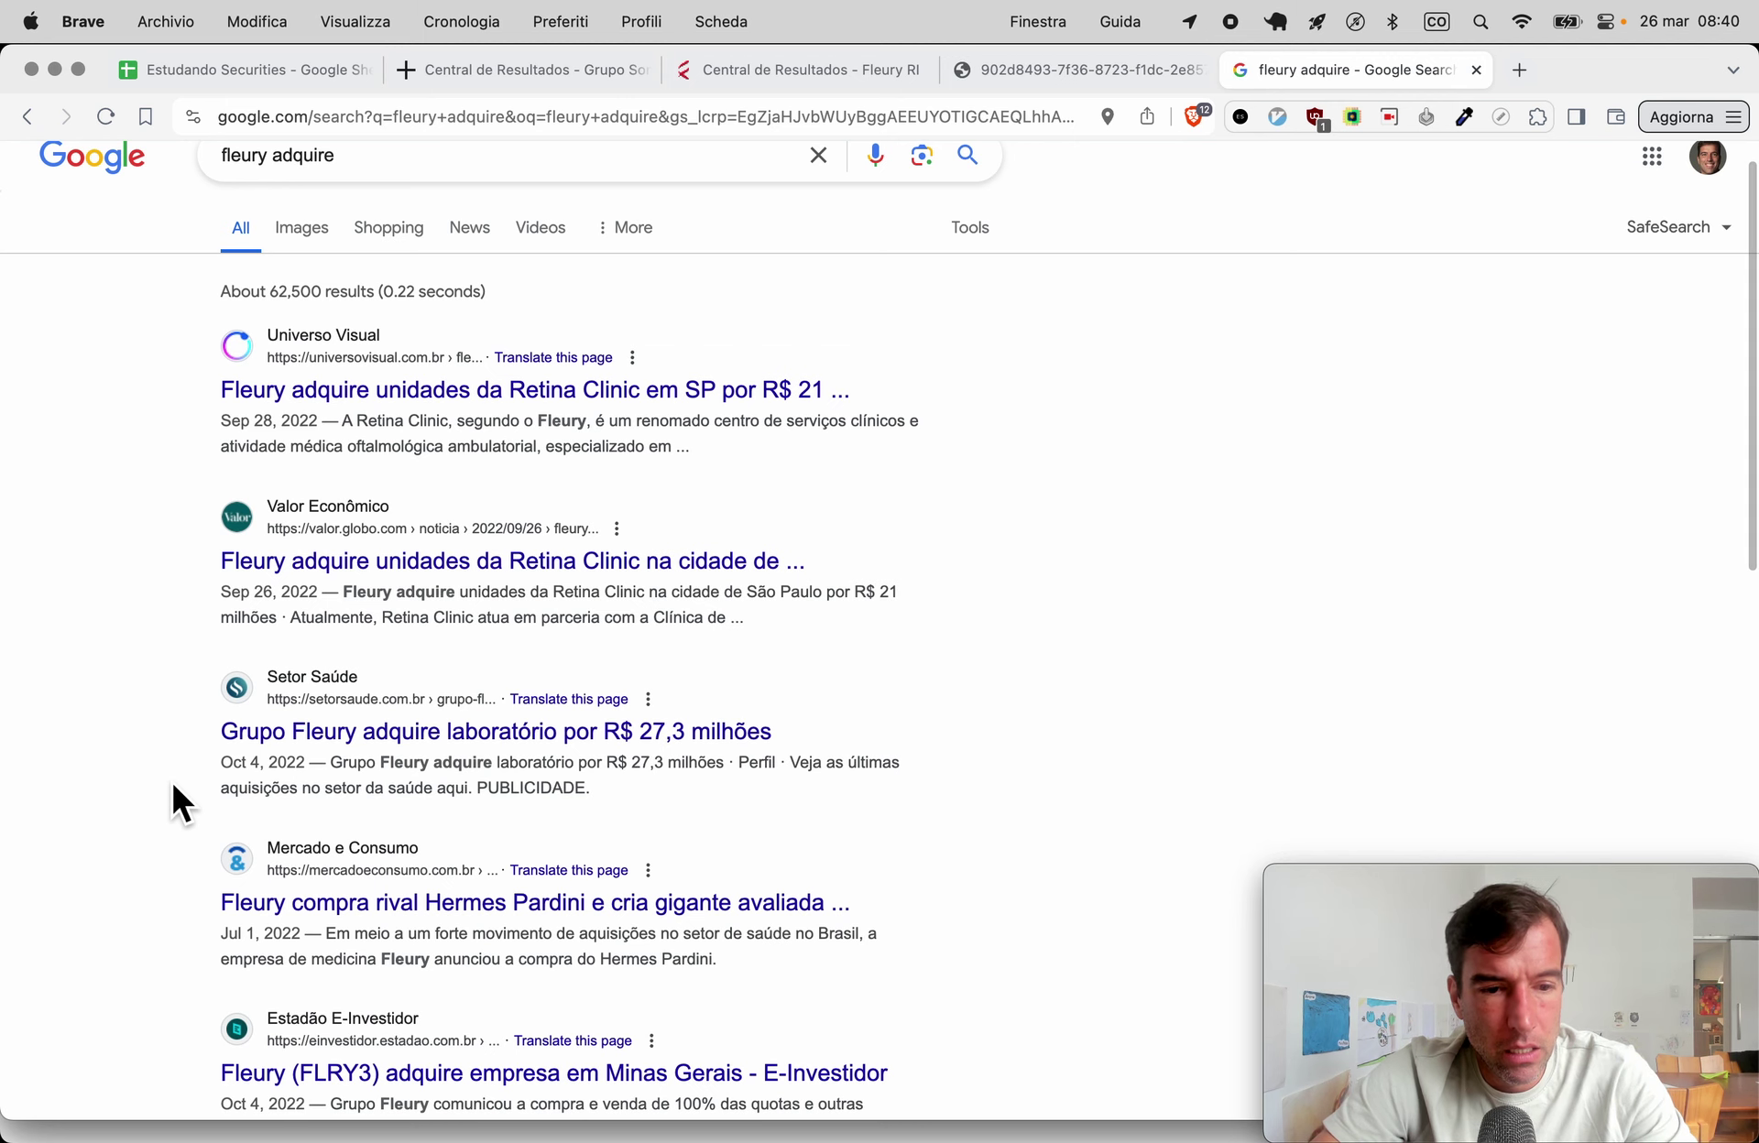
Search Google for "fleury compra" and look through the results on Fleury's acquisitions.
scroll(173, 785, "down", 6)
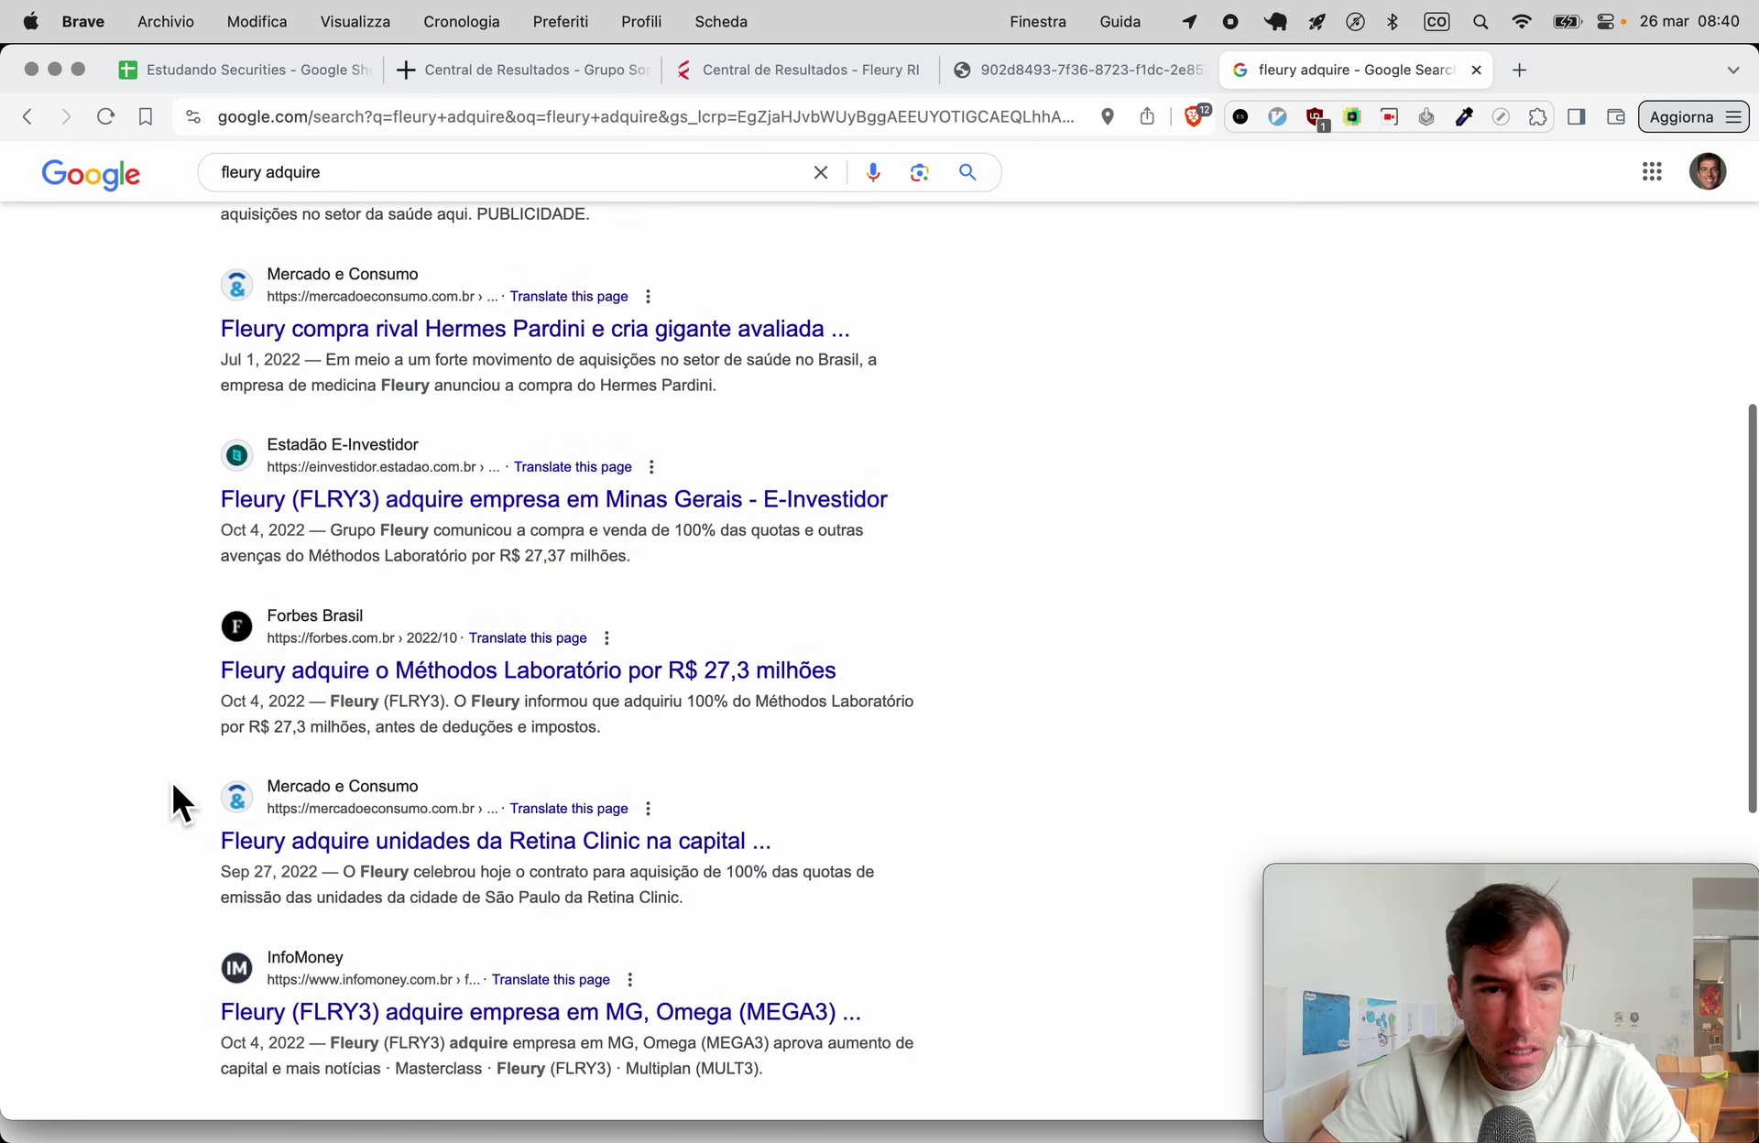
scroll(170, 778, "up", 7)
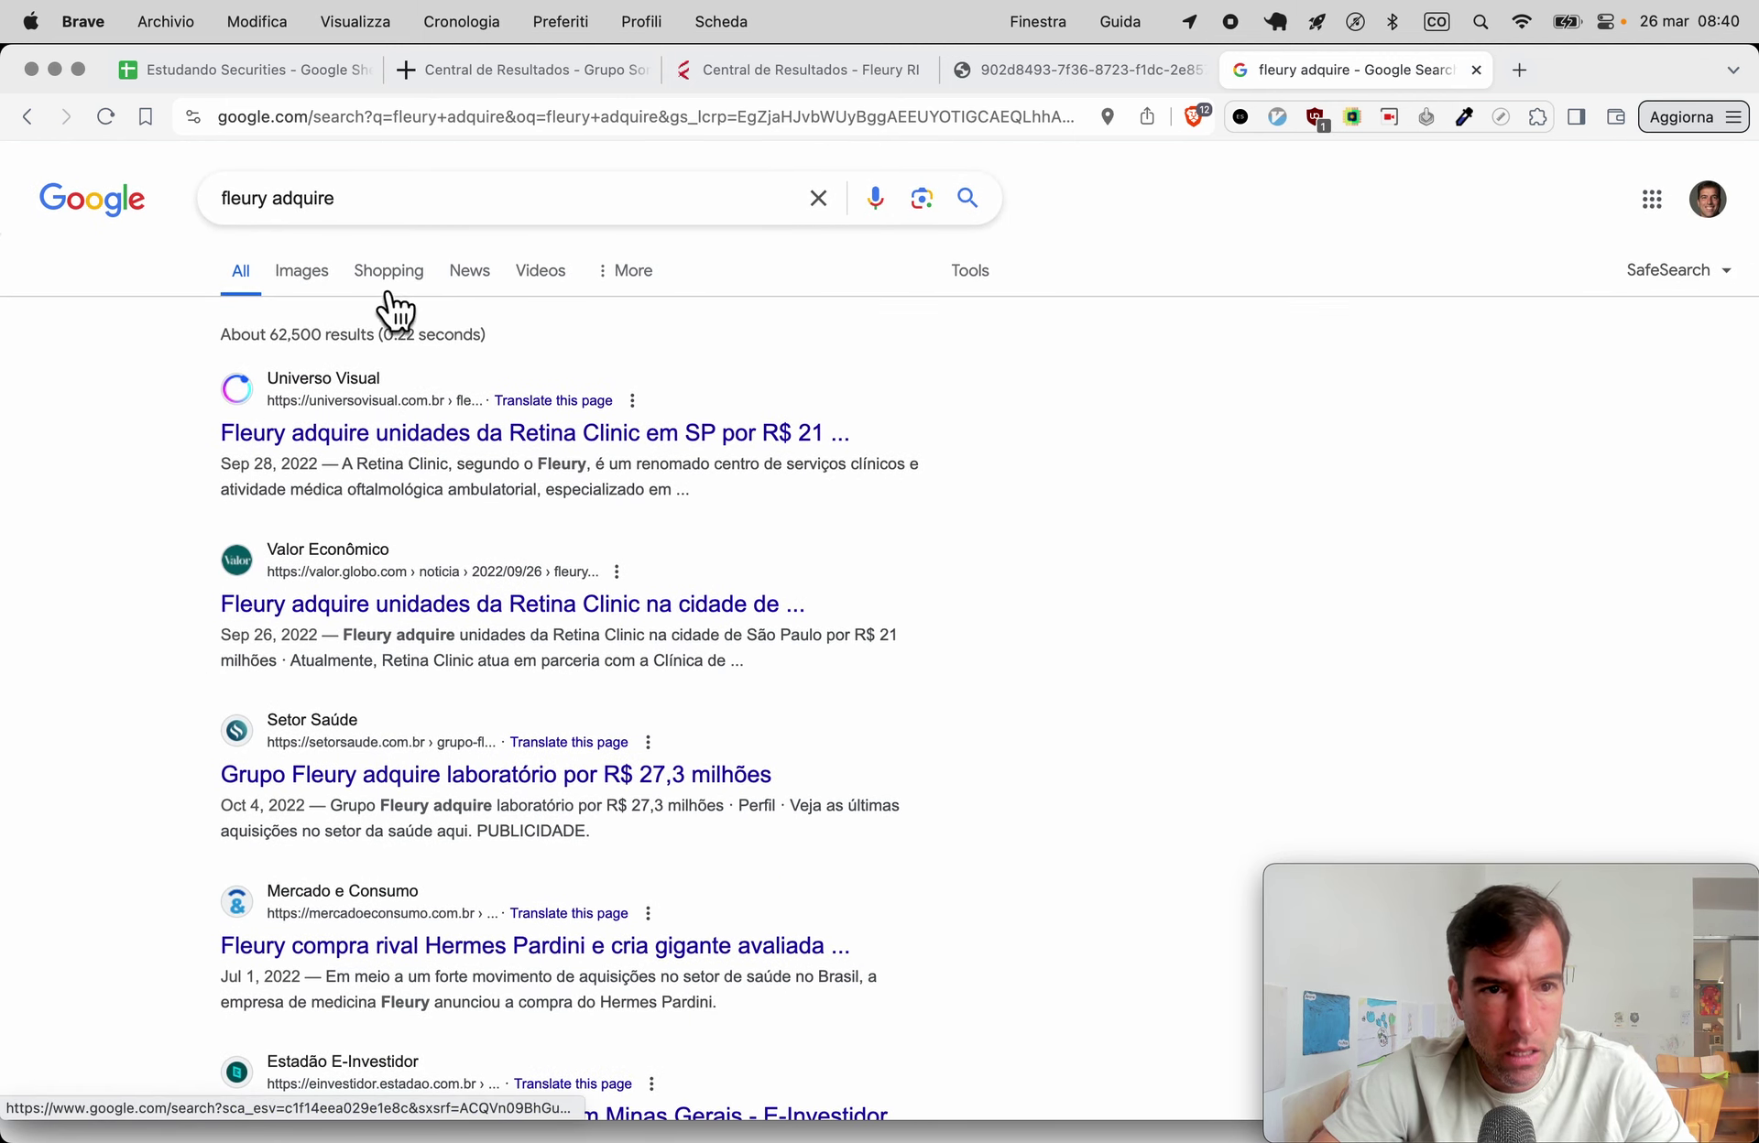
double_click(280, 198)
type("compra")
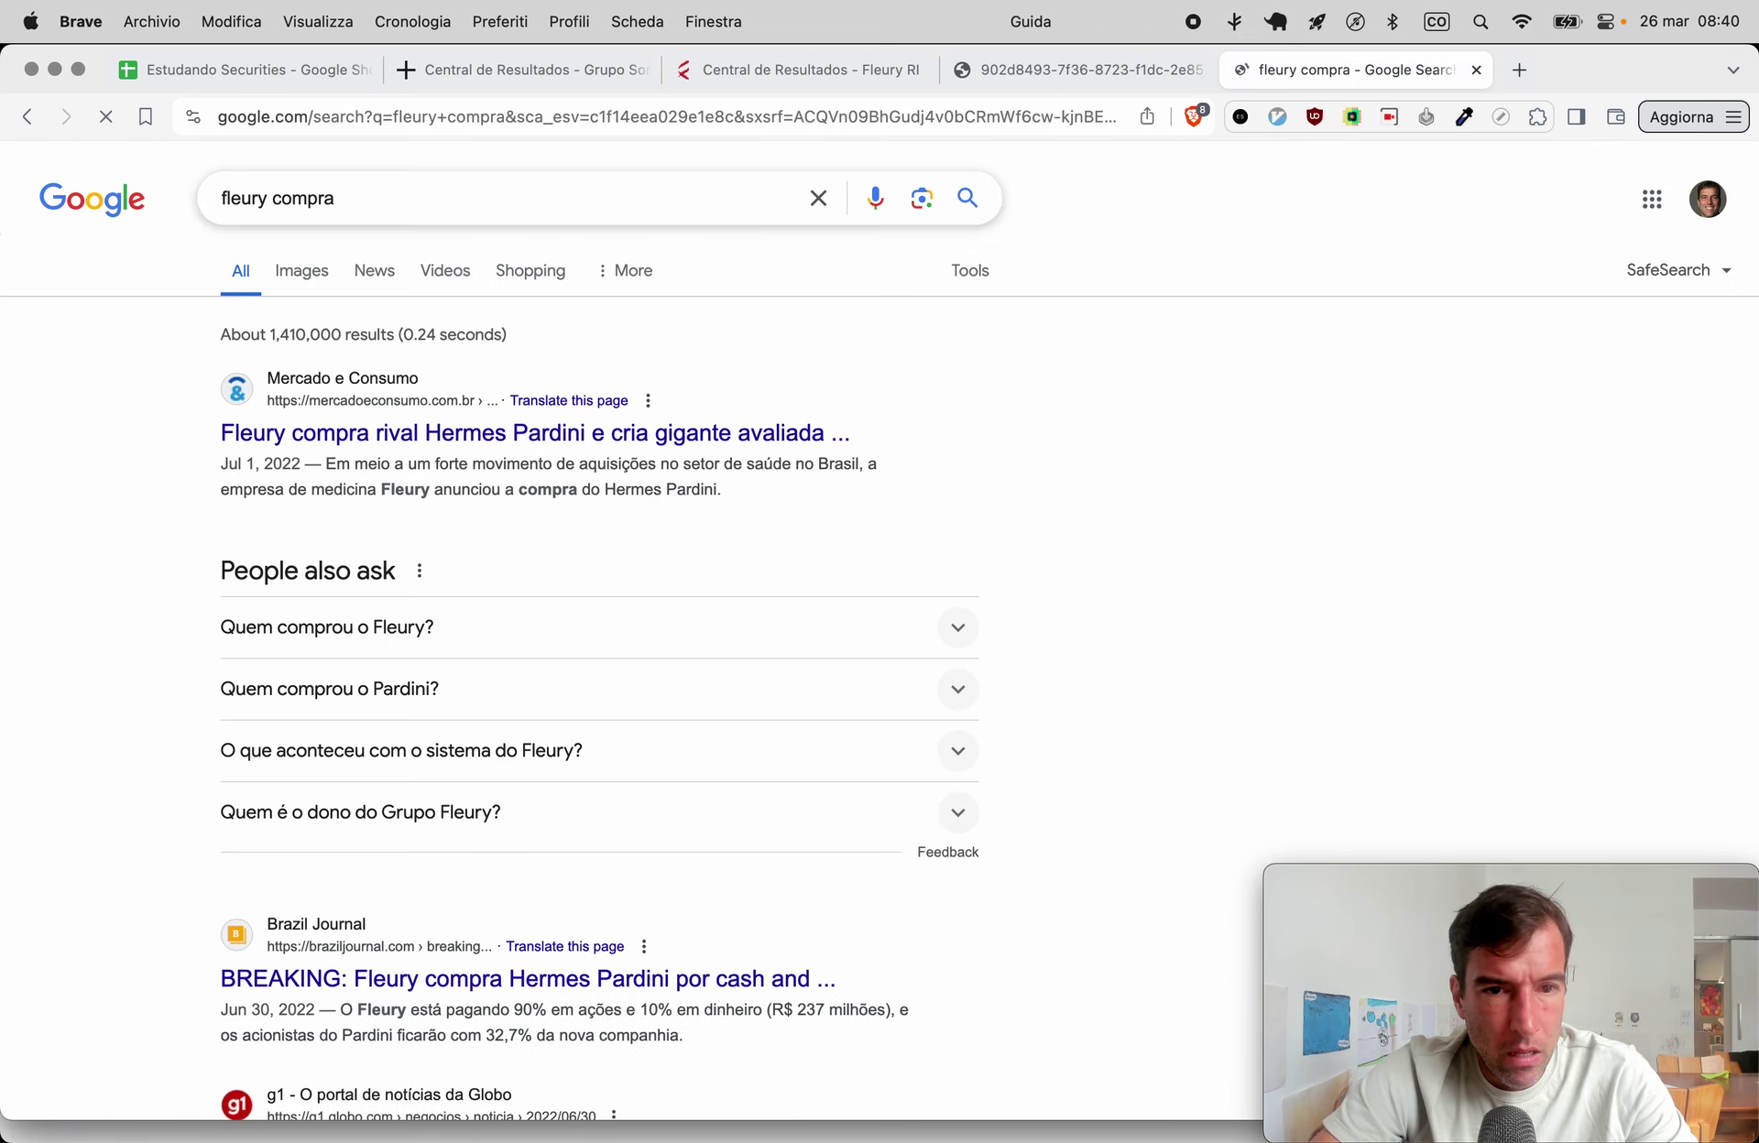
scroll(105, 766, "down", 10)
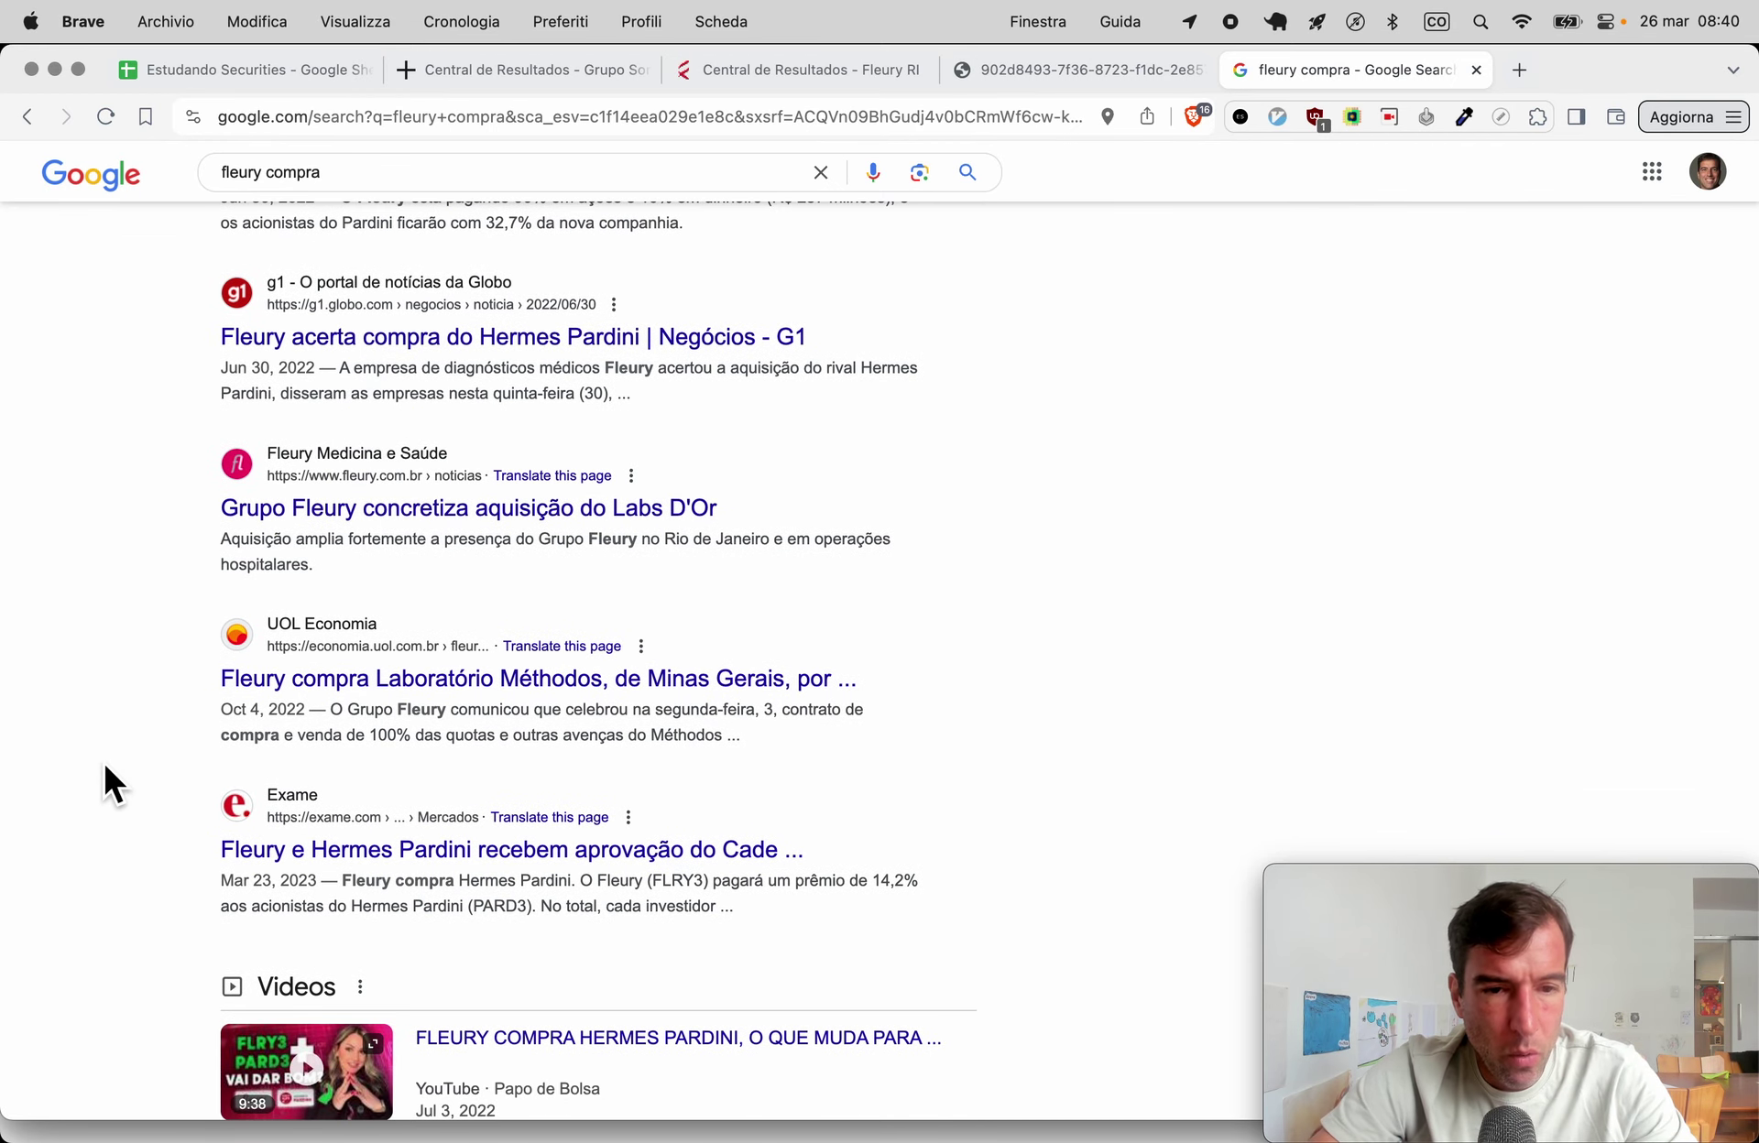
scroll(103, 761, "down", 7)
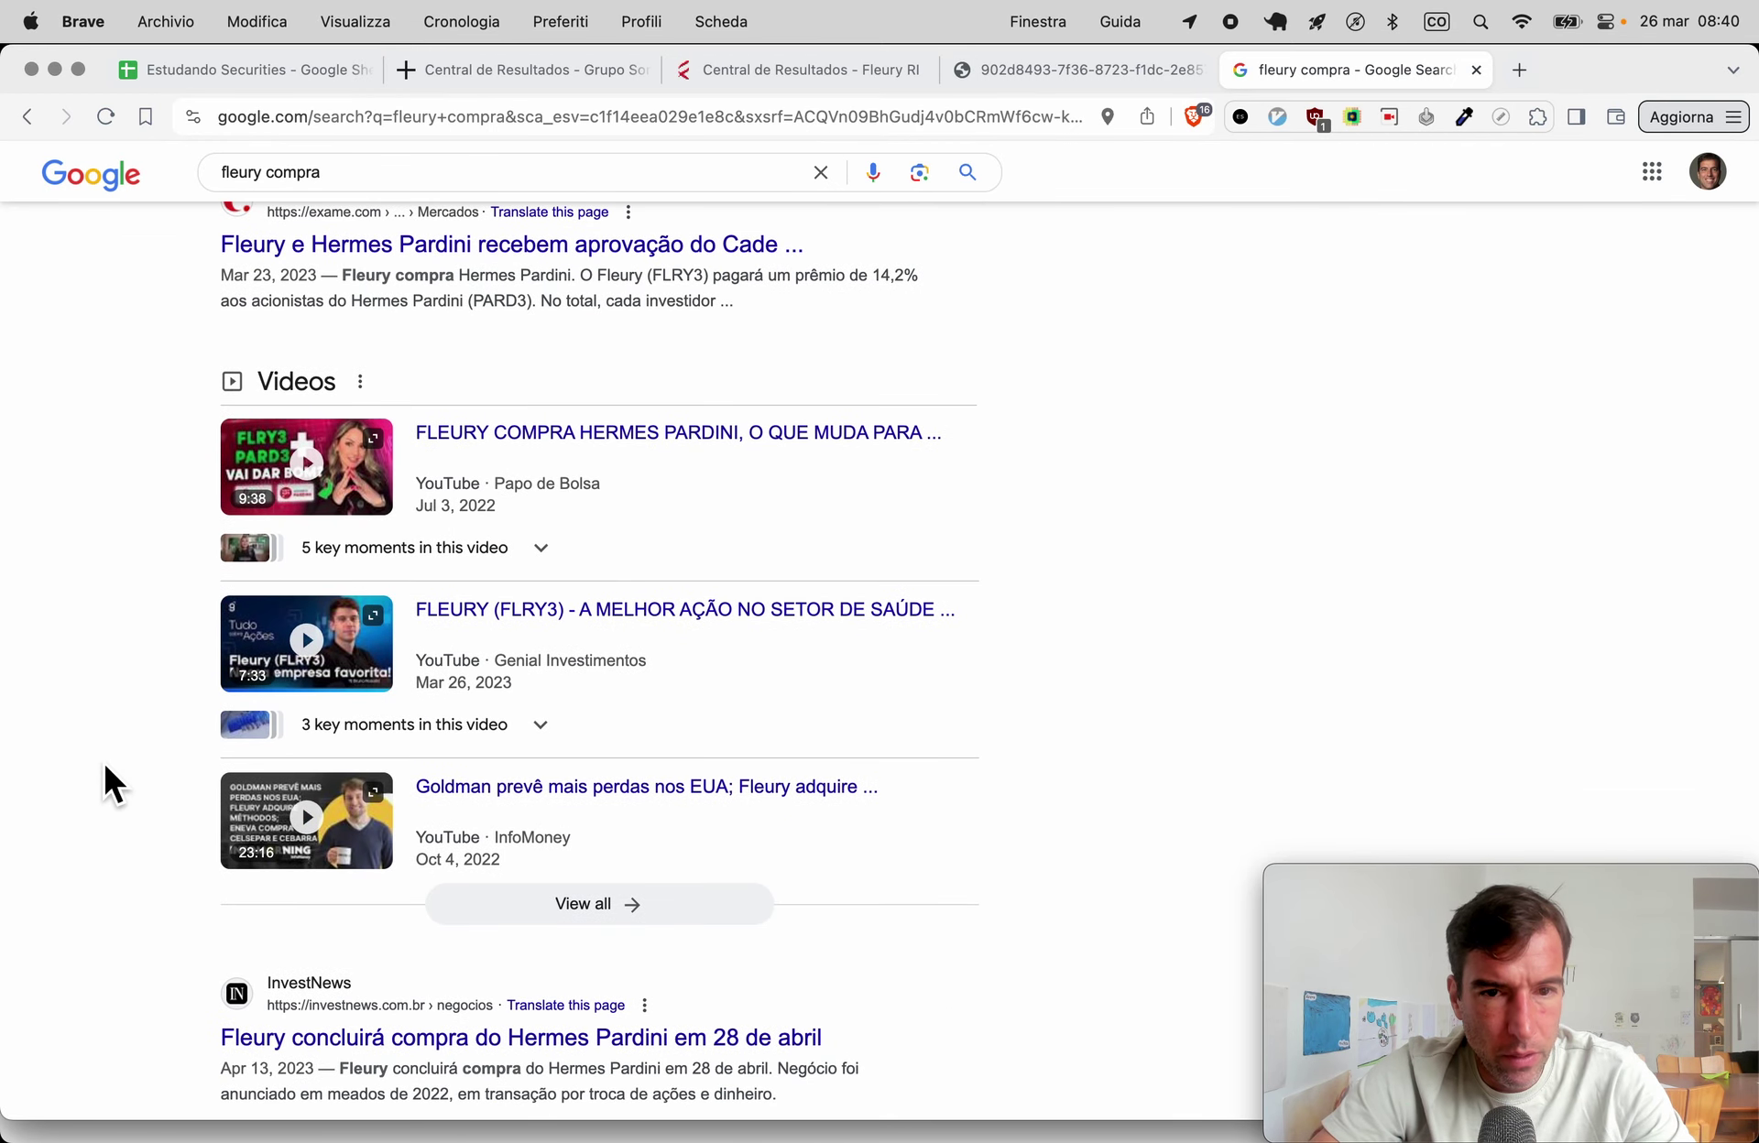
scroll(104, 766, "down", 5)
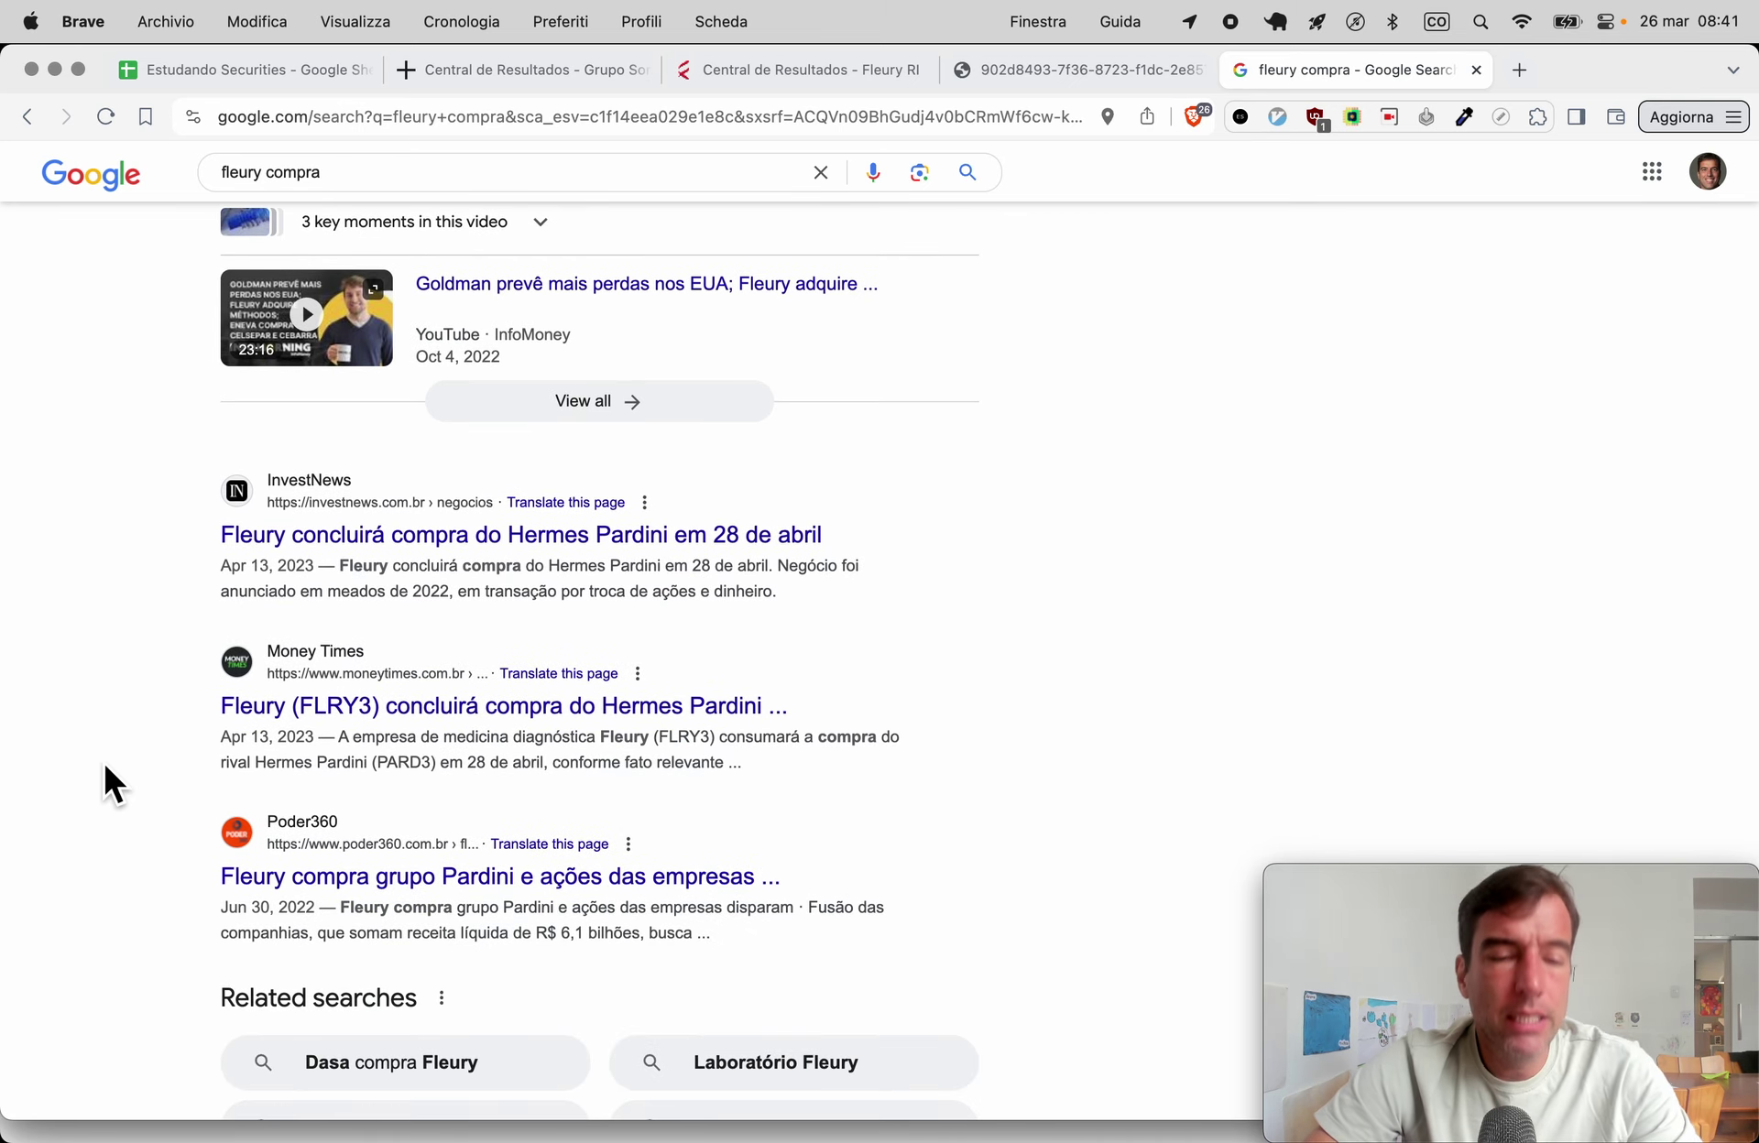
Return to the Estudando Securities spreadsheet and enter the 6471 revenue as Revenue Infl. Adj in the Fleury period 23 row.
left_click(216, 70)
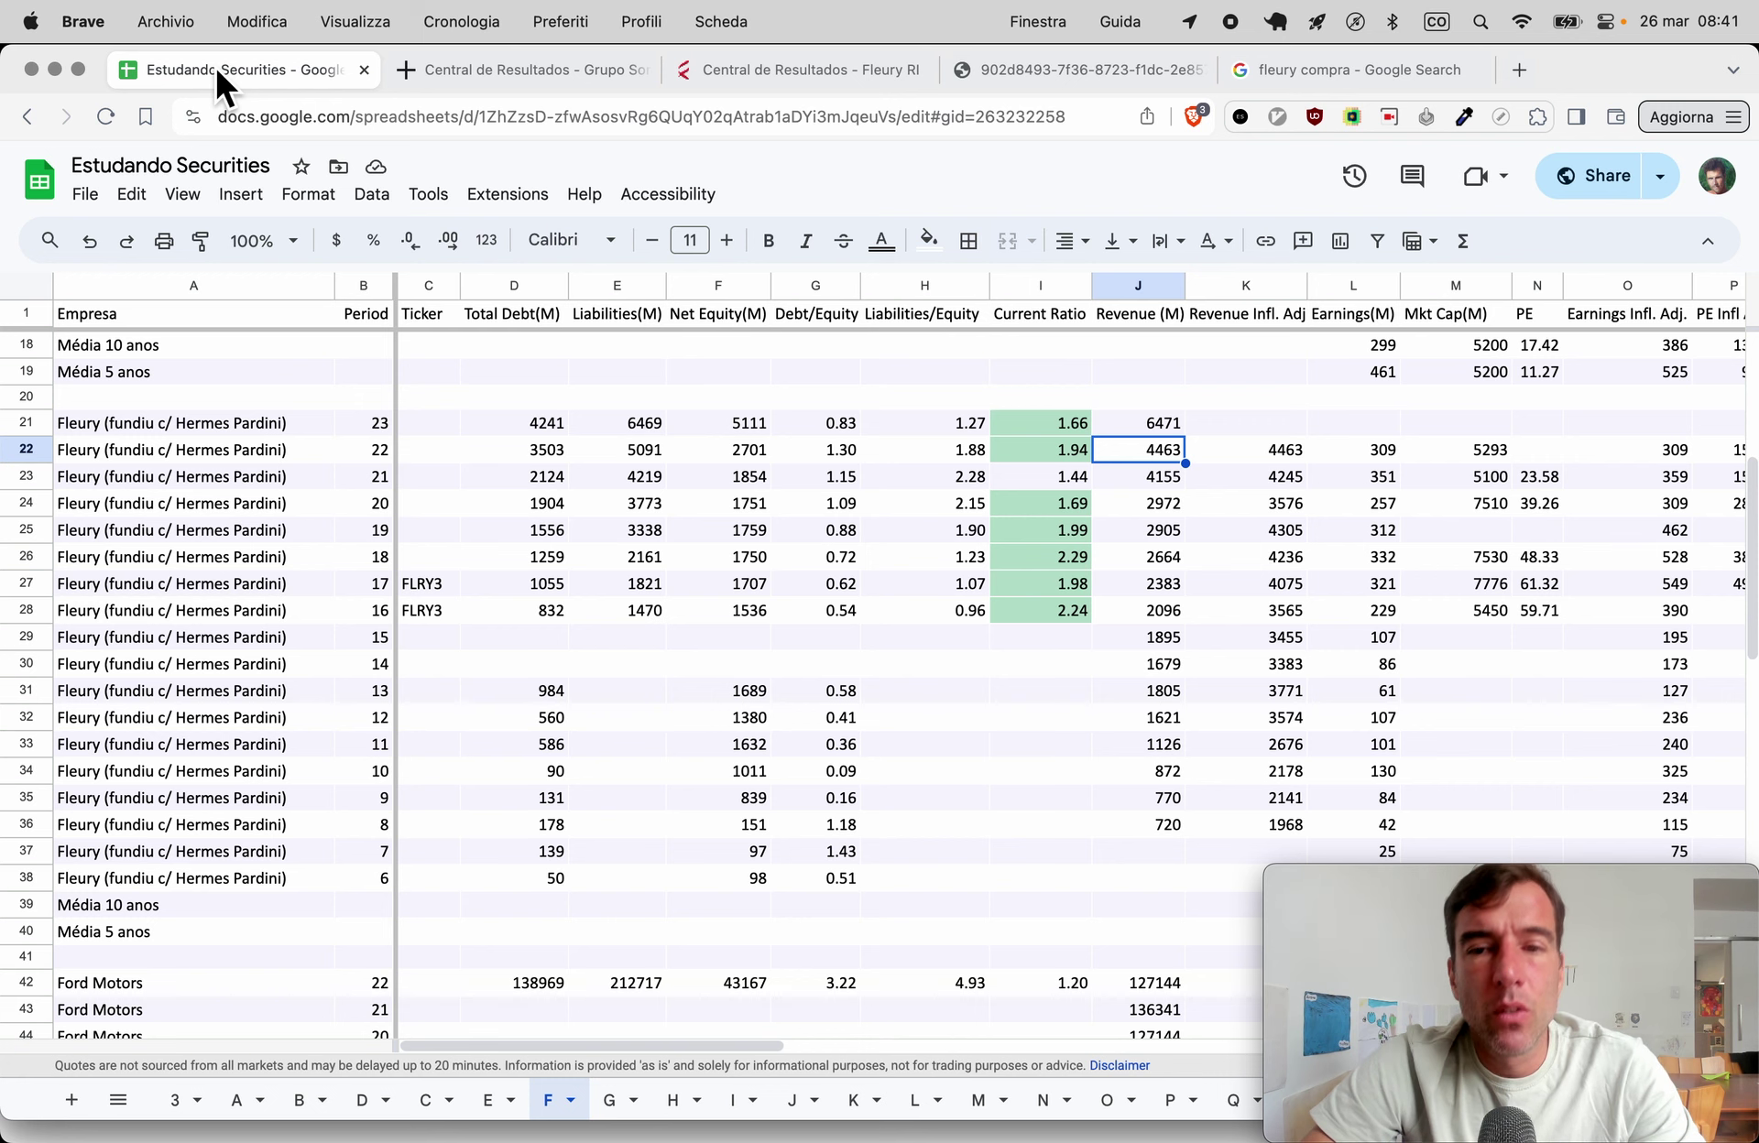
scroll(893, 420, "right", 5)
scroll(894, 420, "up", 2)
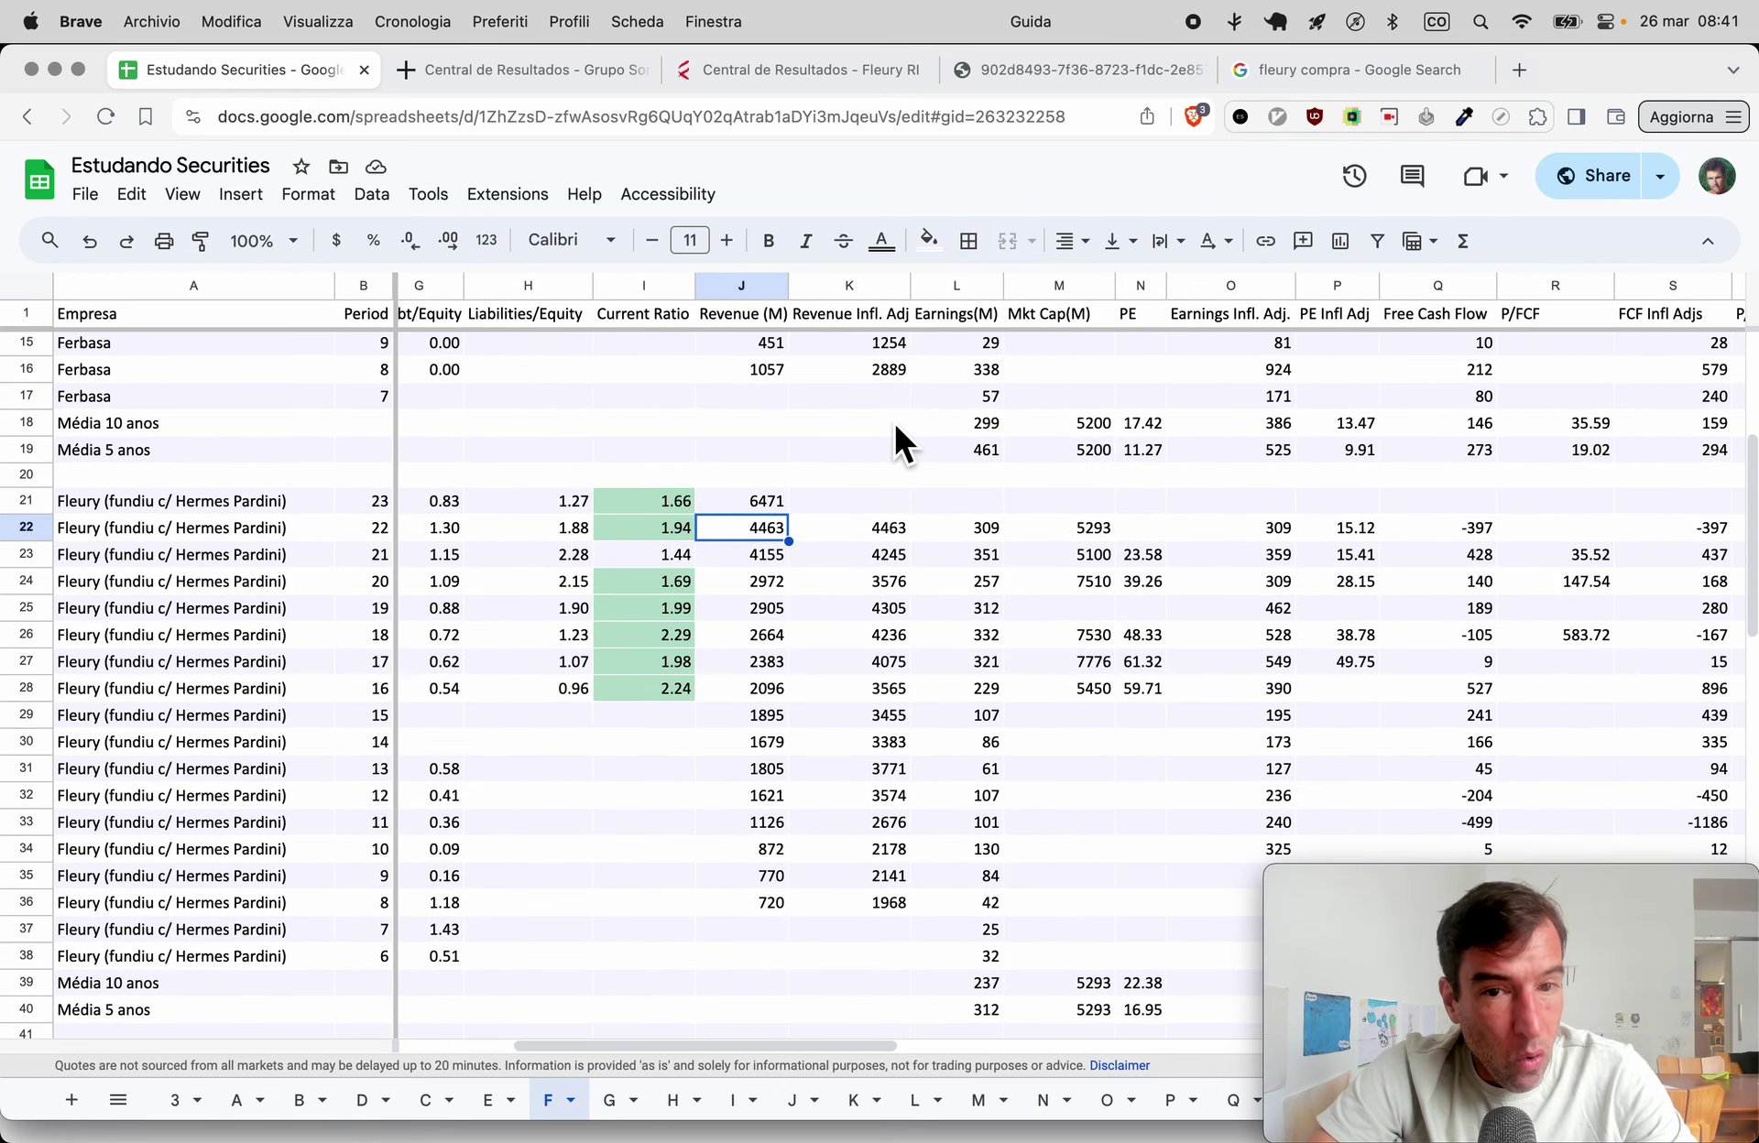
key("Up")
key("Right")
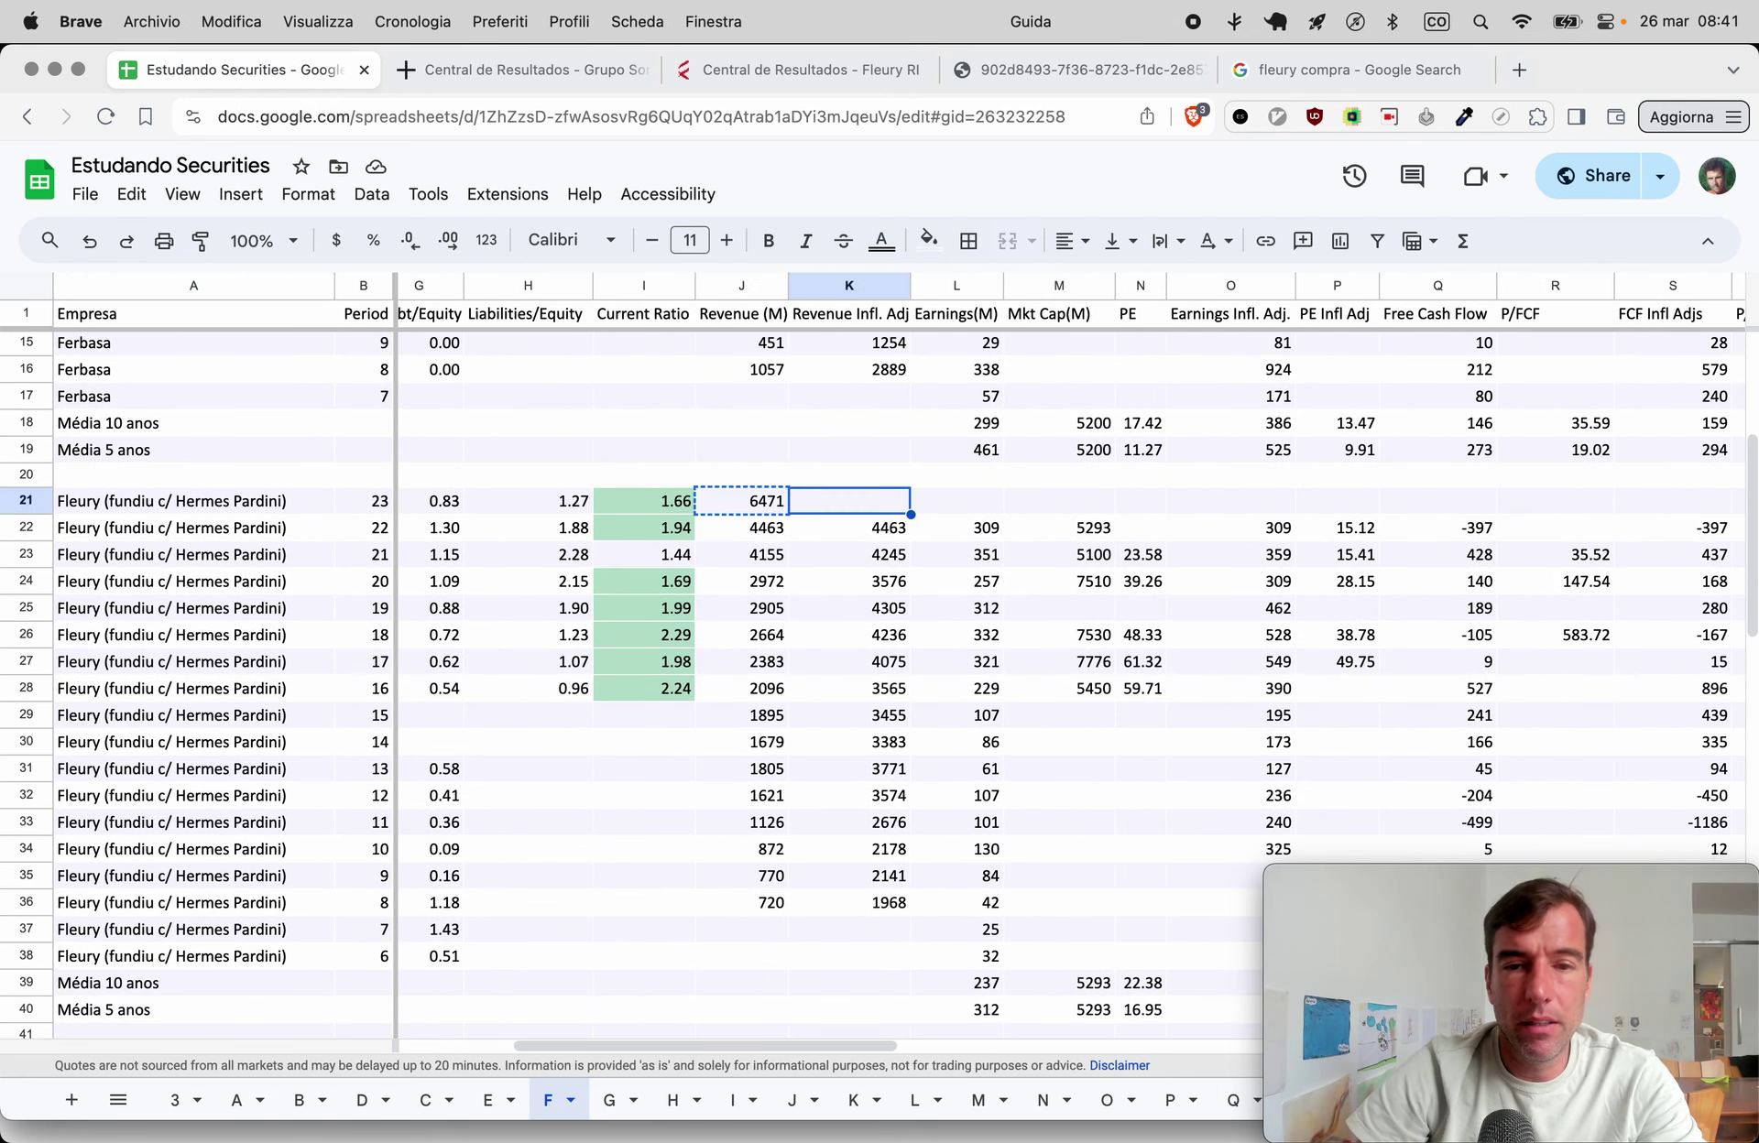
type("=J21")
key("Return")
Apply the inflation-adjustment formula from the row below to Revenue Infl. Adj in the Fleury period 22 row.
key("Up")
key("ctrl+c")
key("Down")
key("ctrl+v")
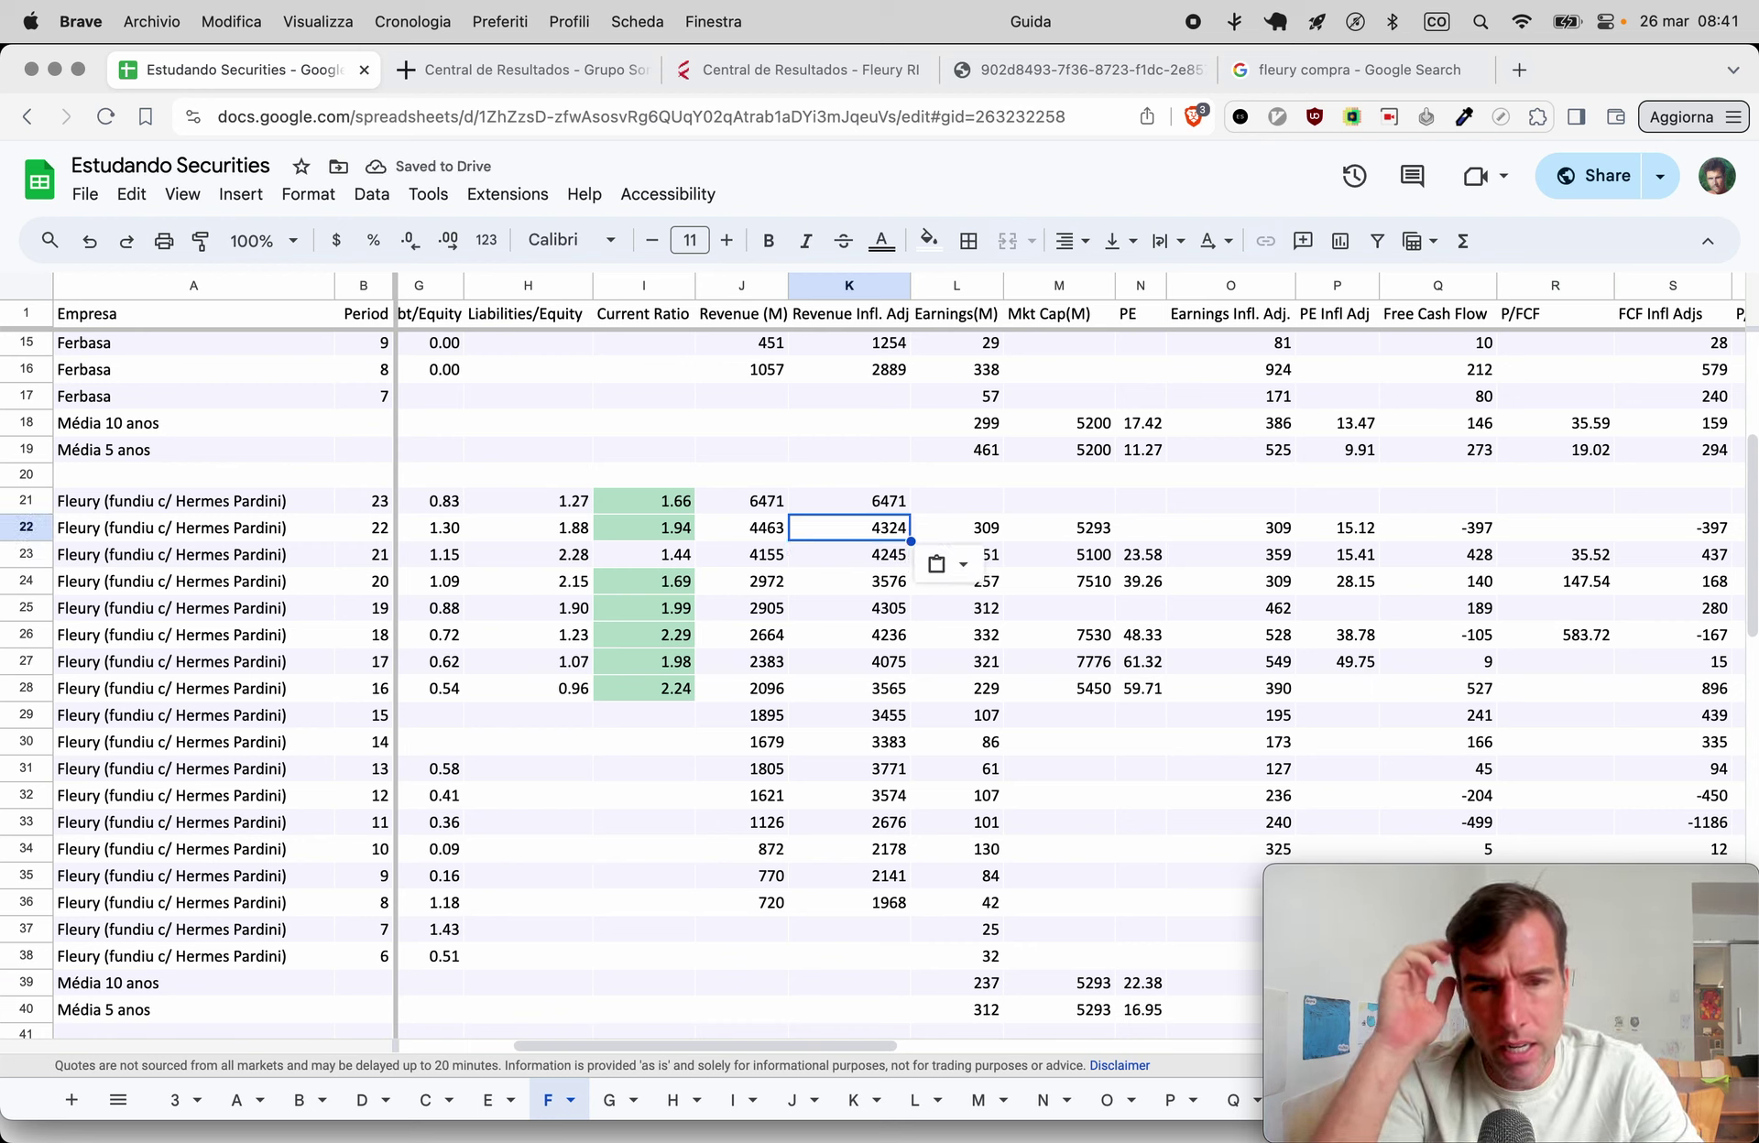
key("Left")
key("Left")
key("Left")
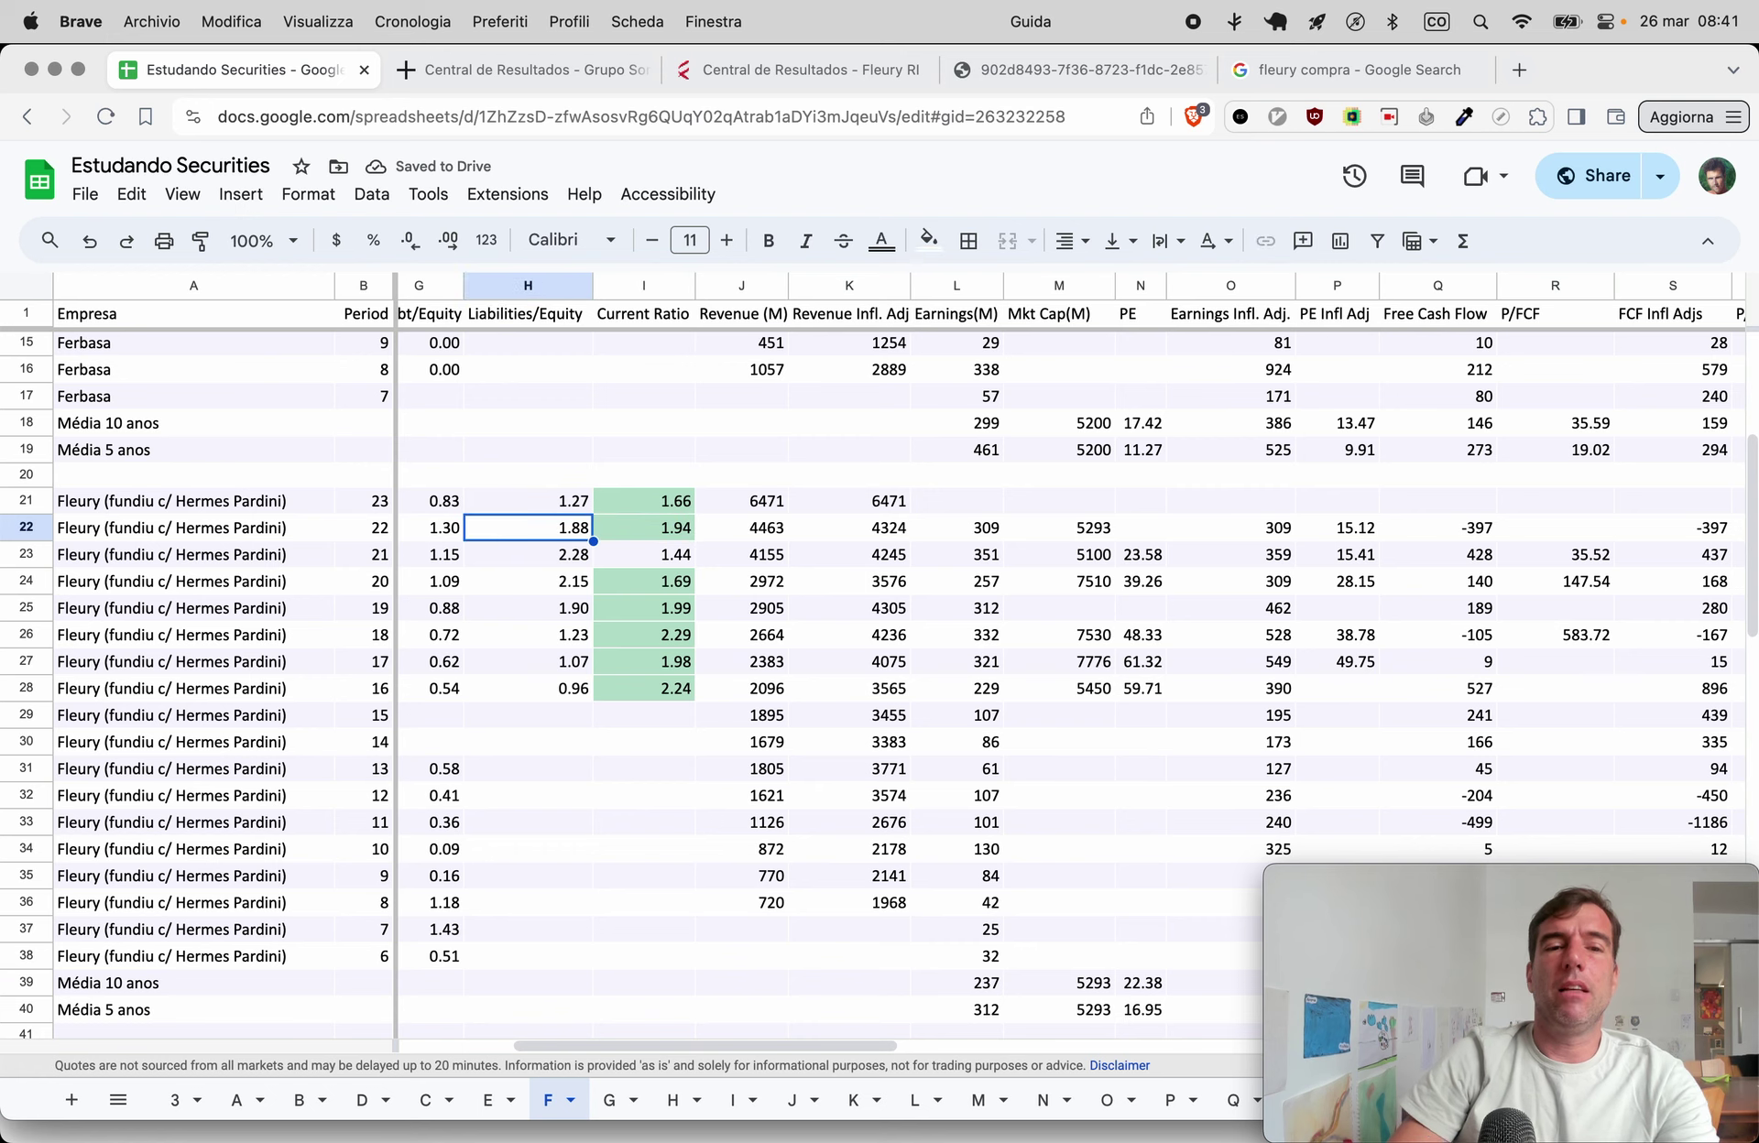
key("Right")
left_click(849, 527)
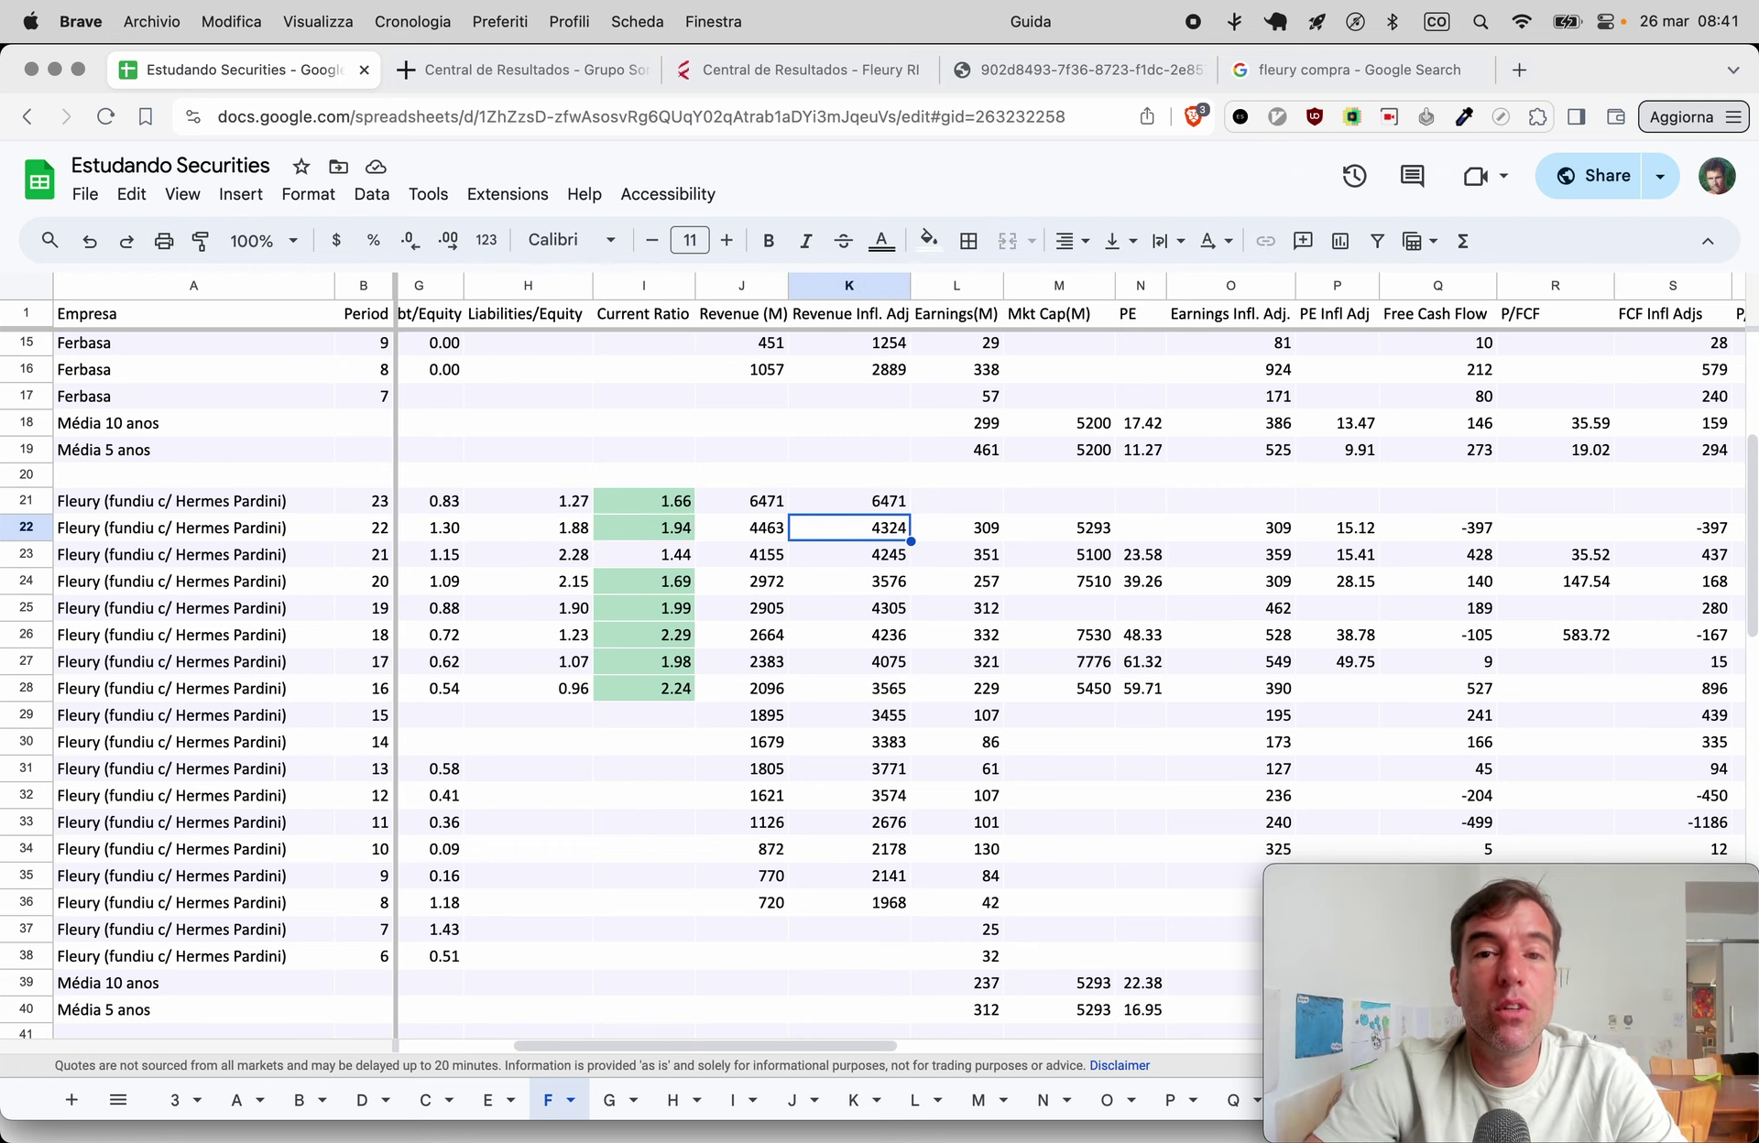
Find the 2023 Lucro Líquido Consolidado in the report and enter 421 as Earnings in the Fleury period 23 row.
key("super+4")
scroll(721, 408, "down", 10)
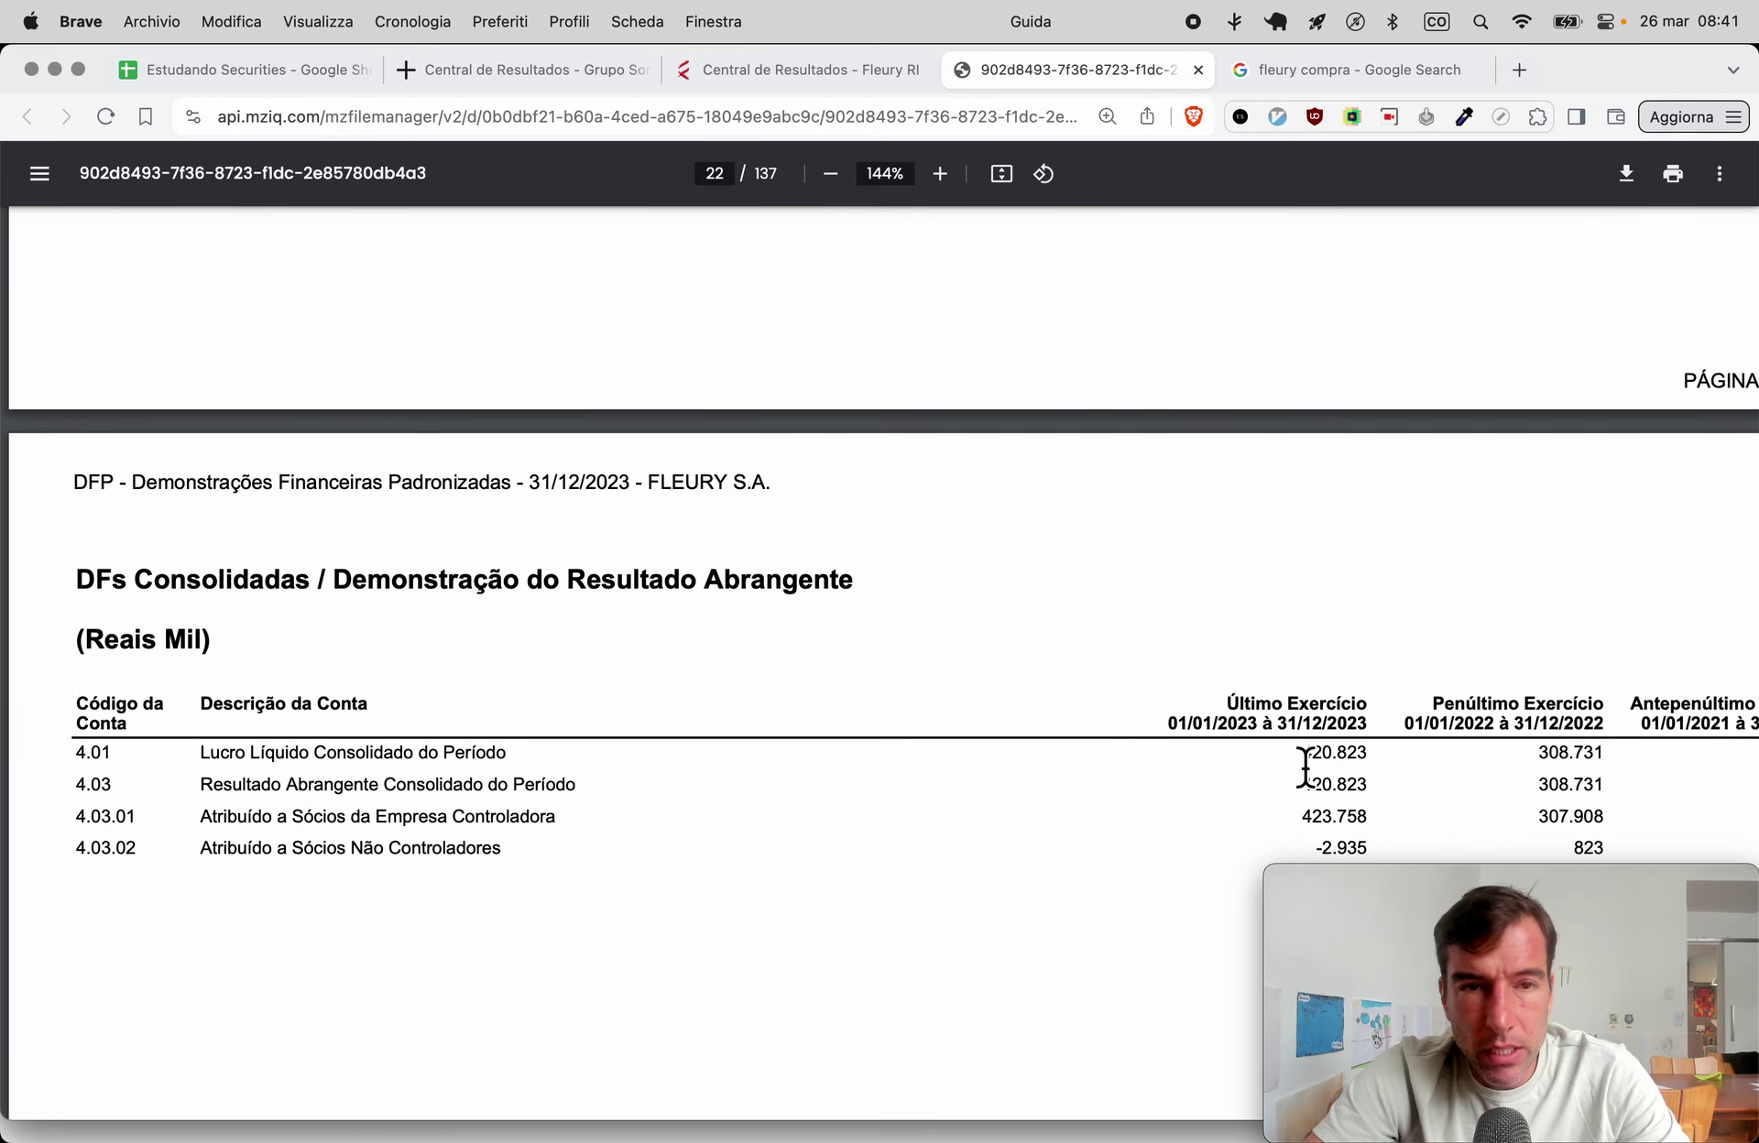
left_click(266, 79)
key("Right")
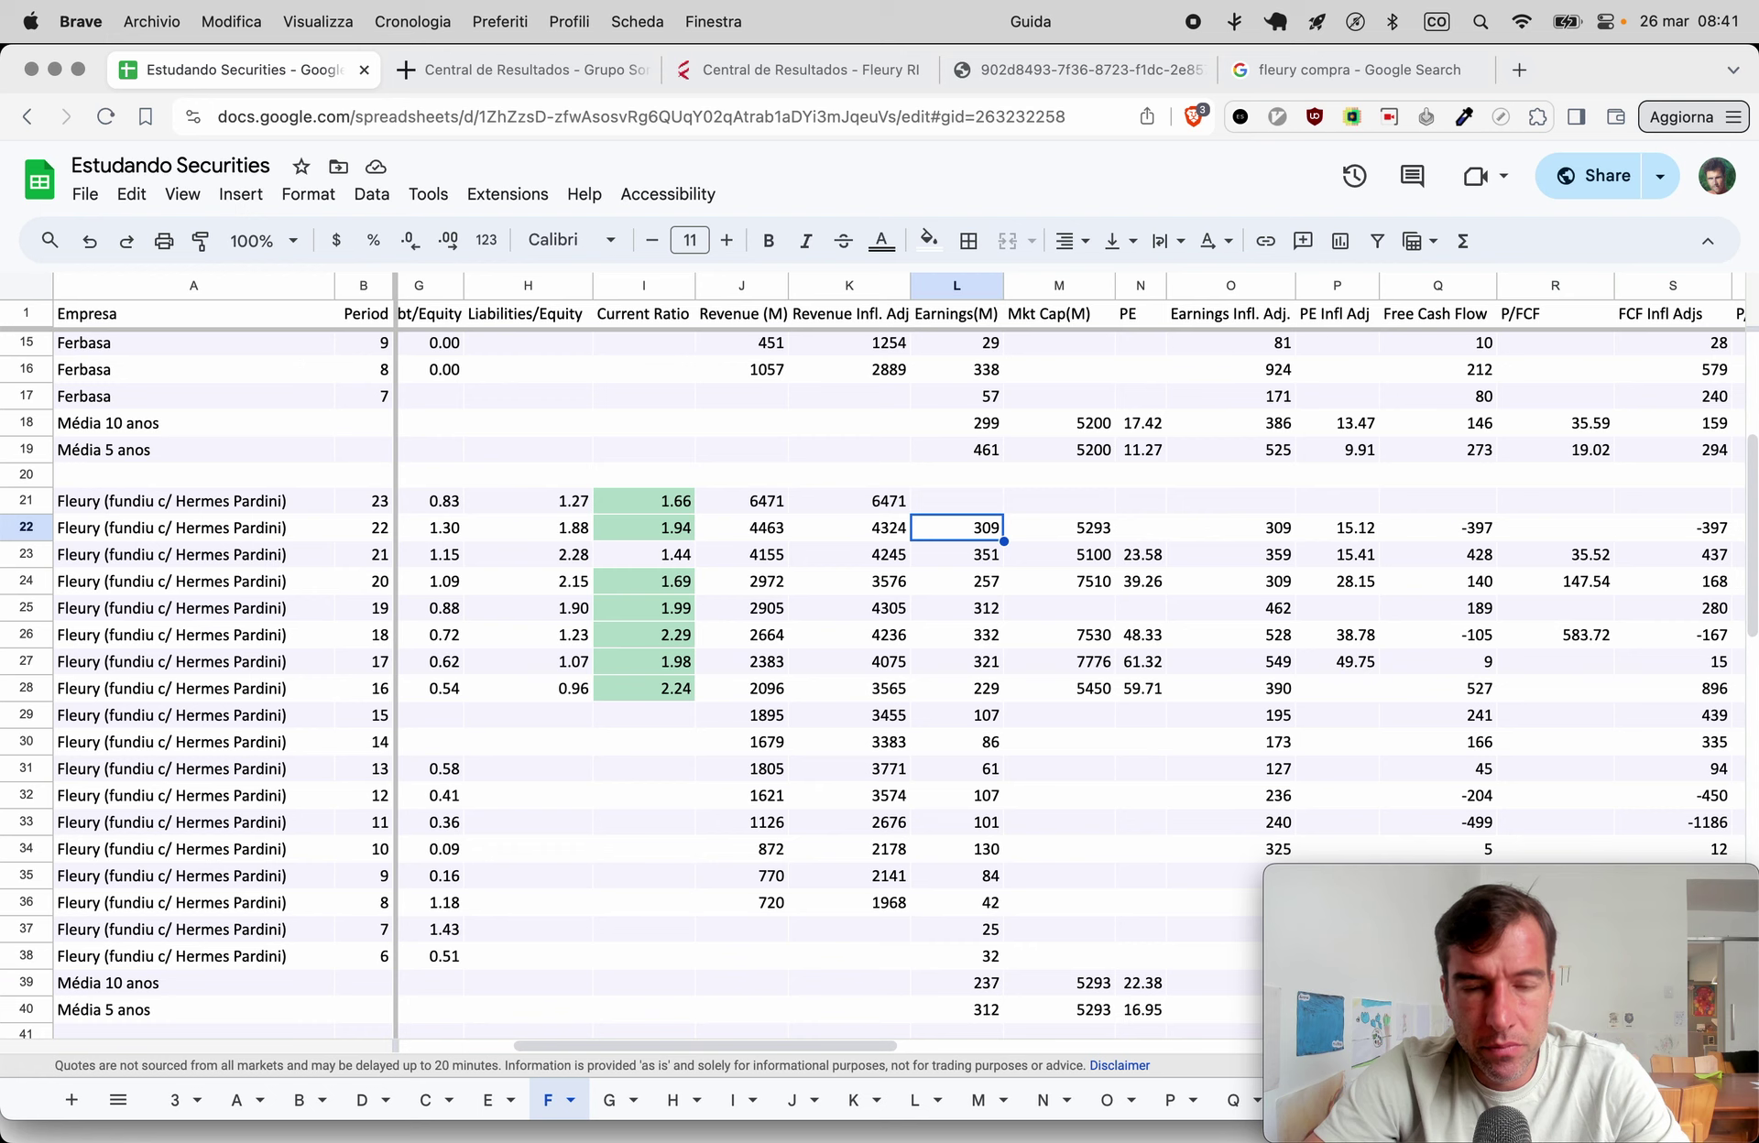
key("Up")
type("421")
key("Tab")
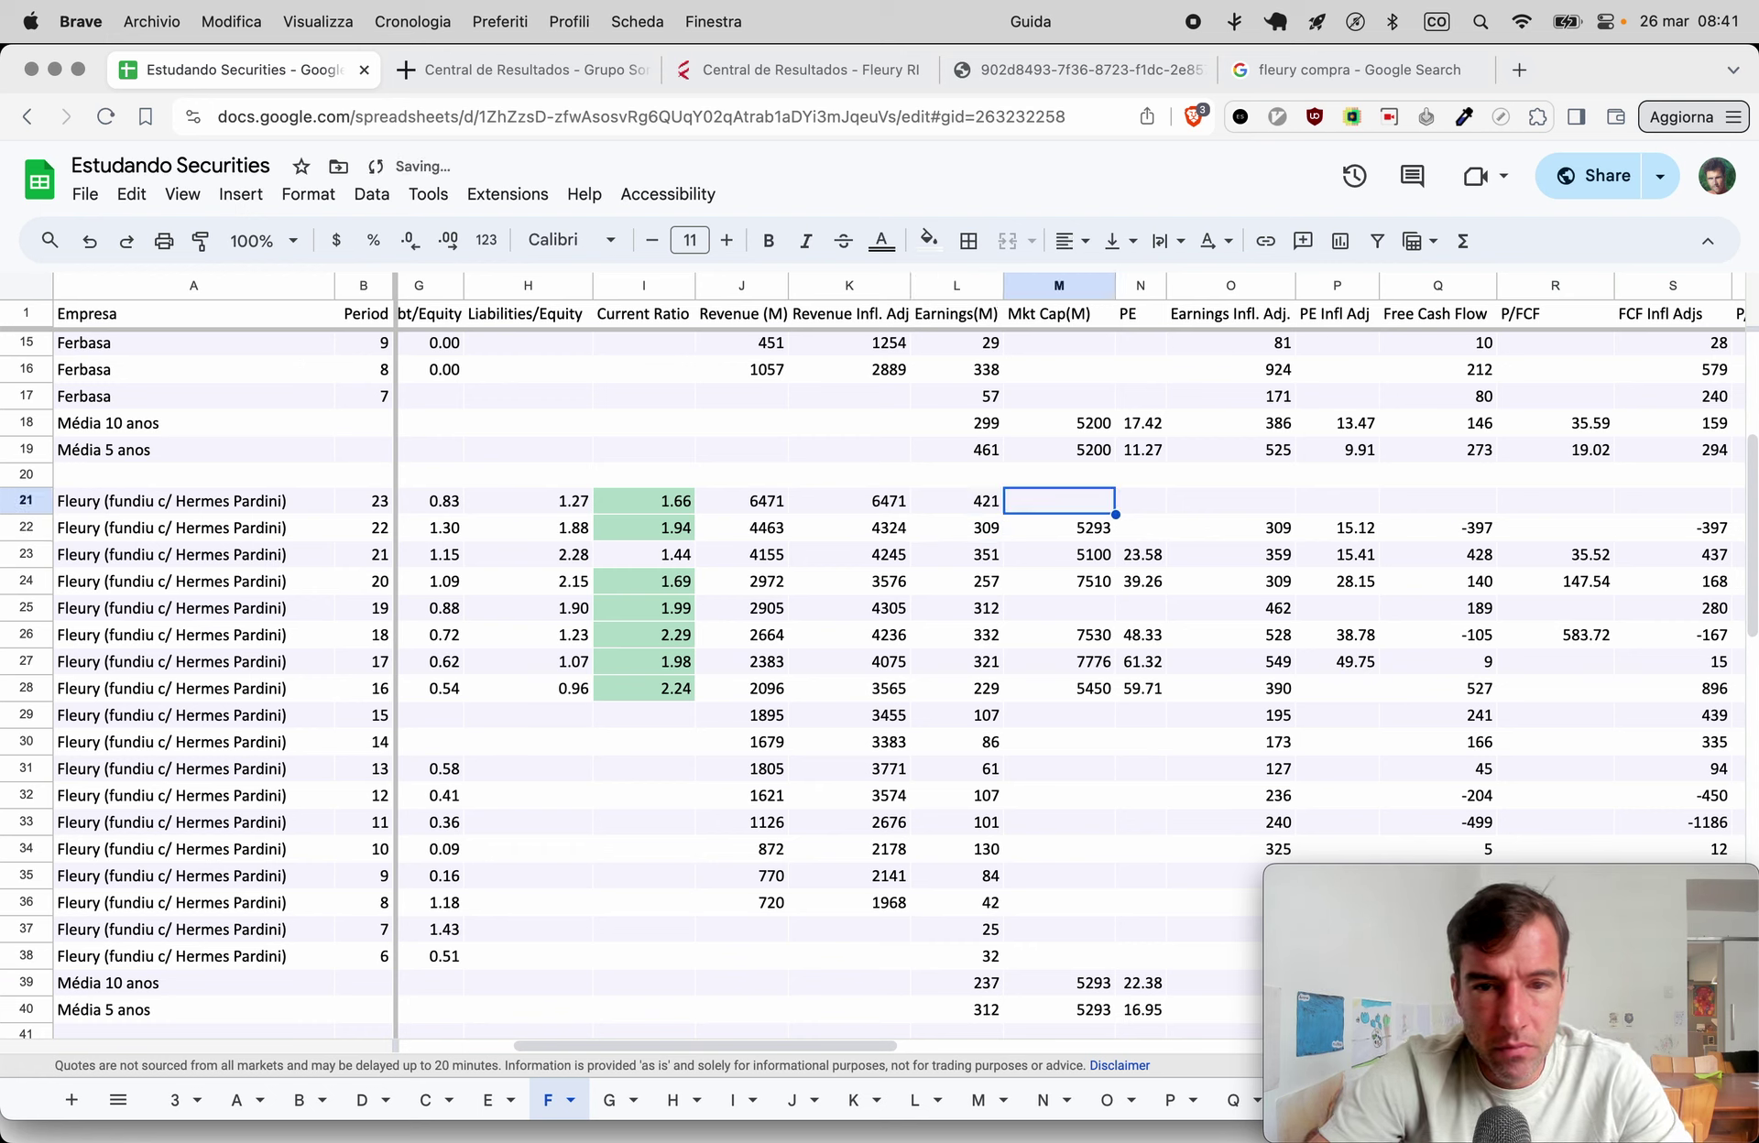
Copy the 421 earnings into Earnings Infl. Adj. in the Fleury period 23 row.
key("Left")
key("super+c")
key("Right")
key("Right")
key("Right")
key("super+v")
Copy the Earnings Infl. Adj. formula from the Fleury period 21 row to the period 22 row.
key("Down")
key("Down")
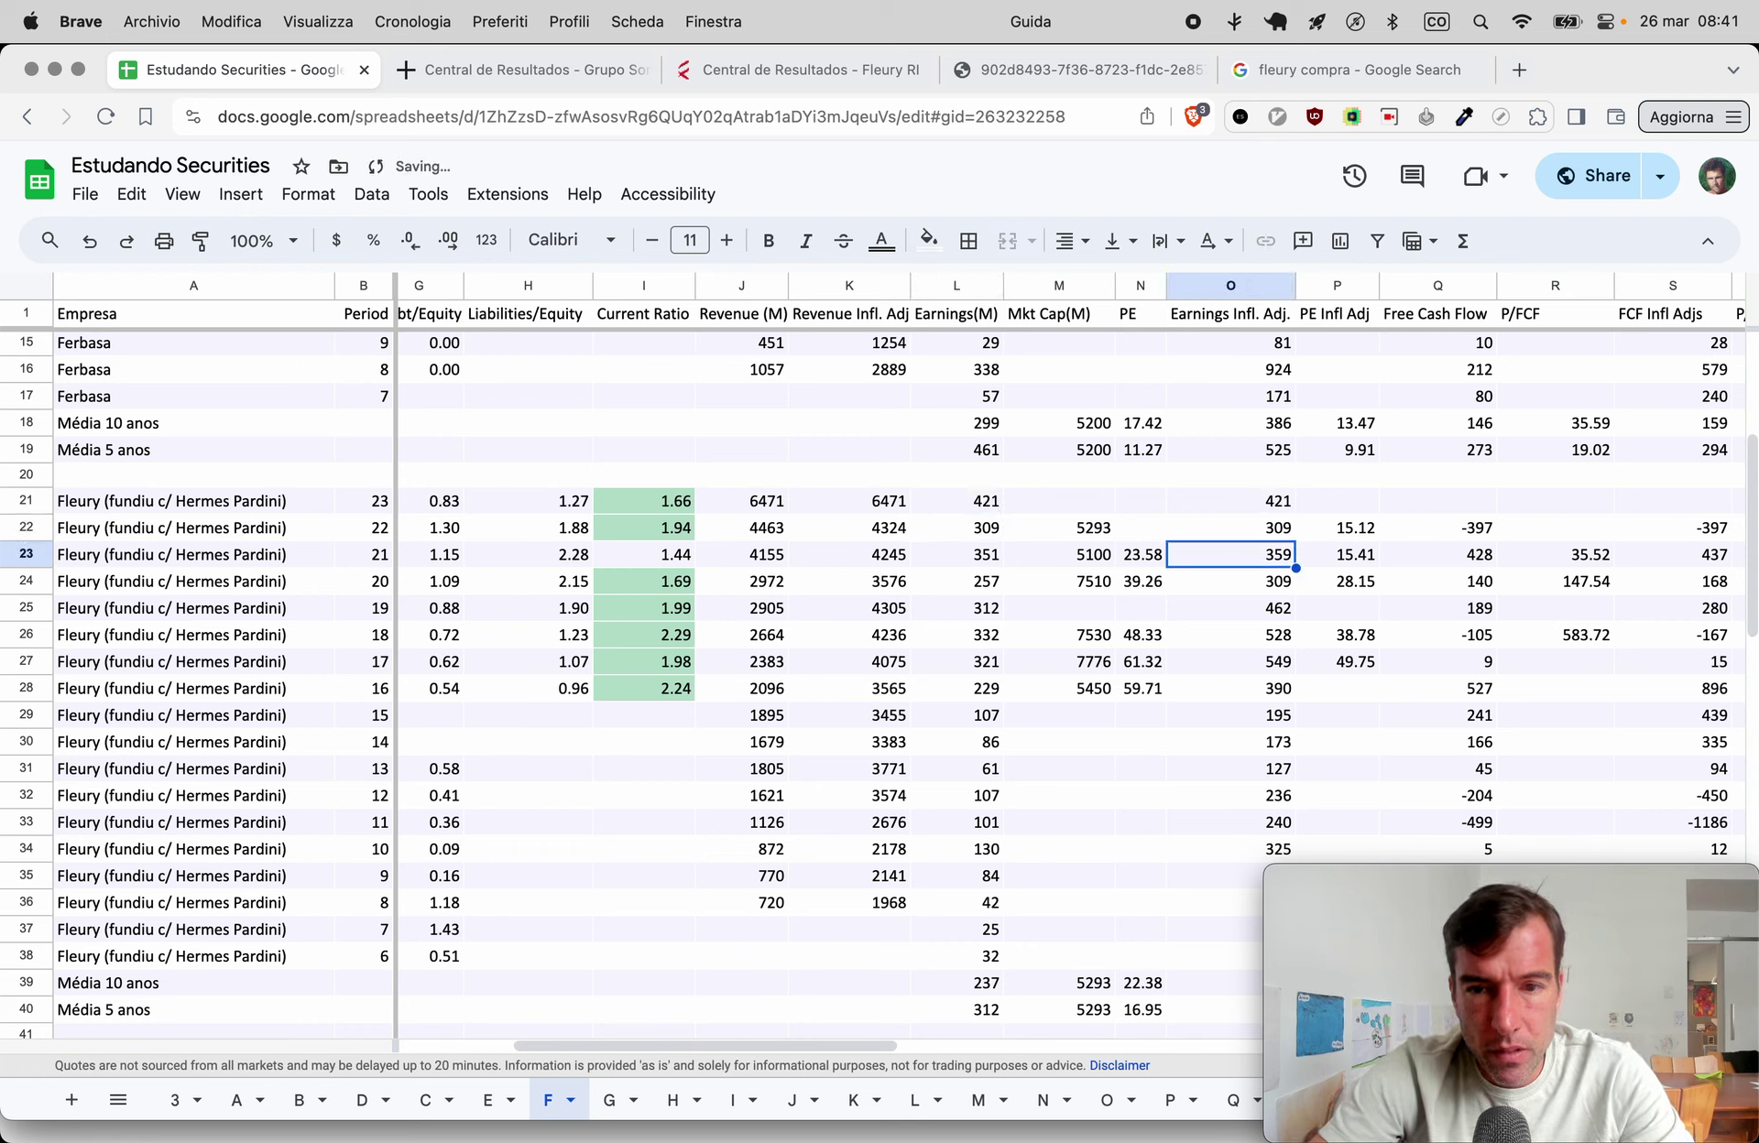
key("Up")
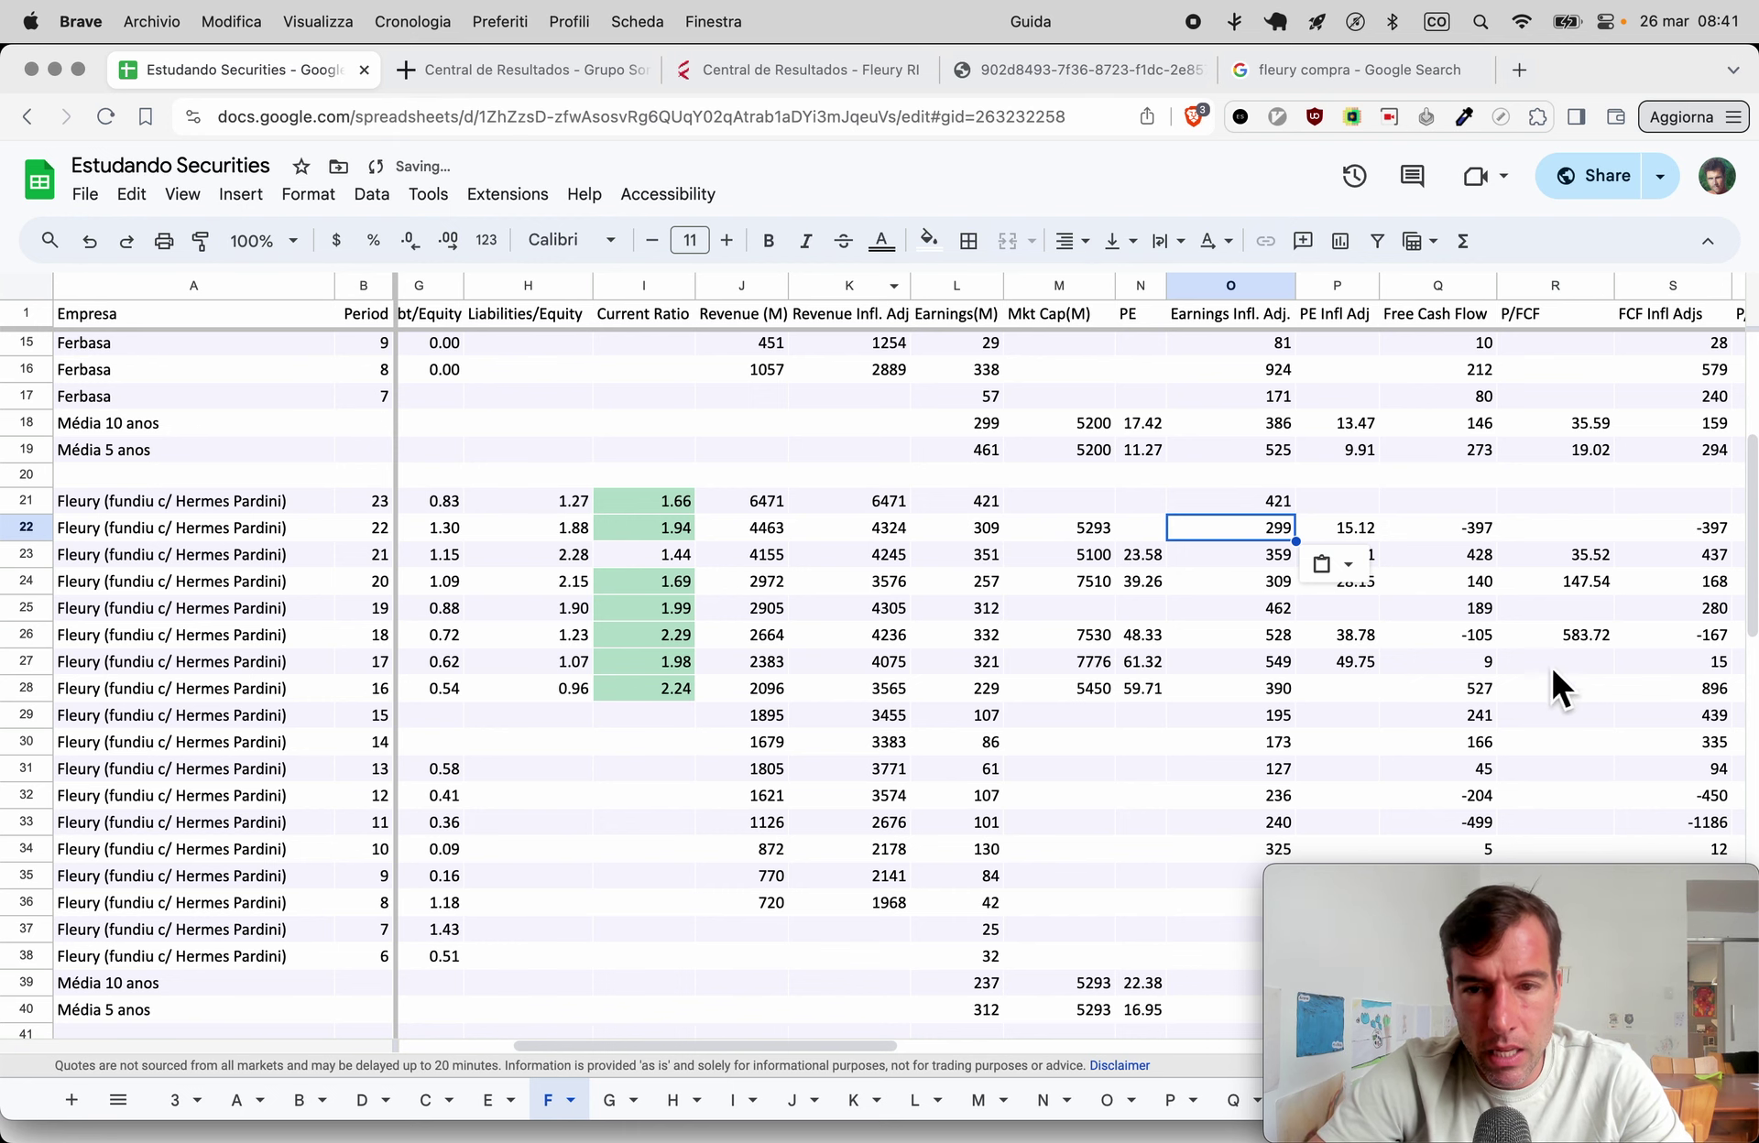
scroll(1605, 724, "right", 3)
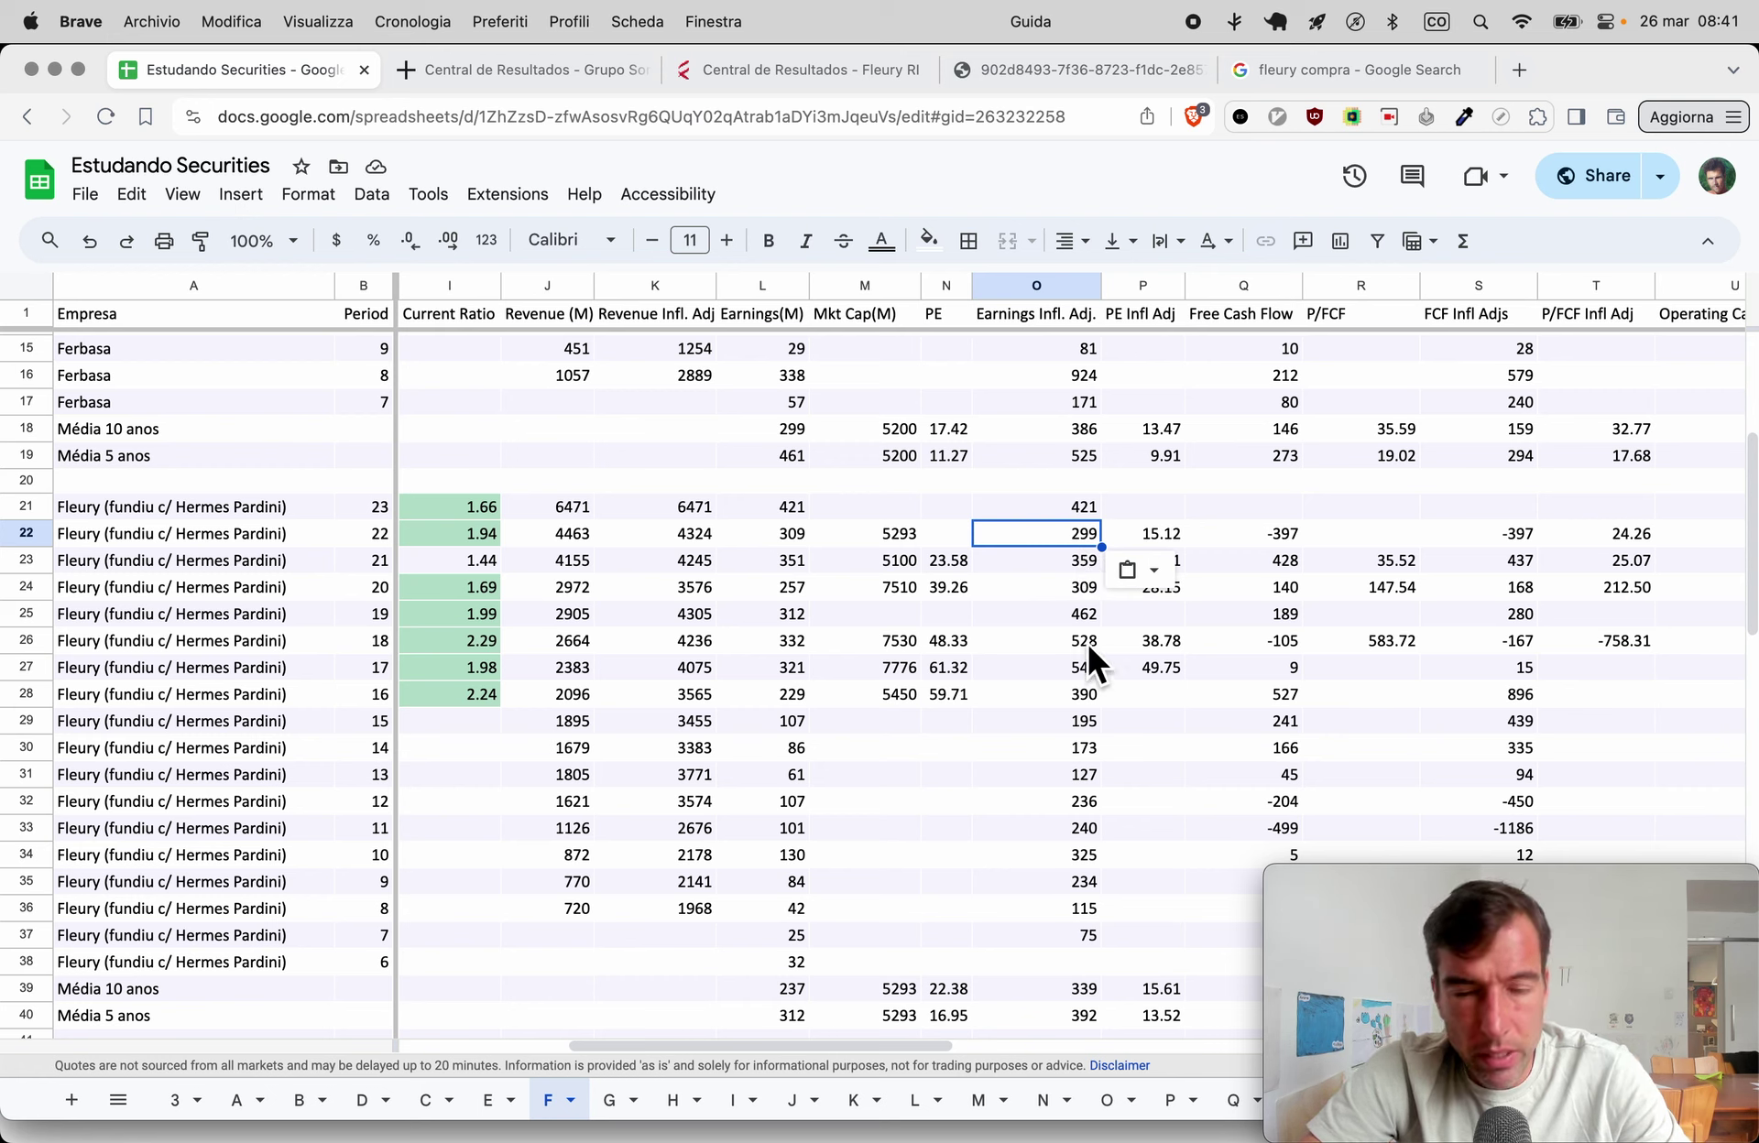
Go to the consolidated Demonstração do Fluxo de Caixa on page 23 of the report and open Calculator.
key("super+4")
scroll(628, 639, "down", 5)
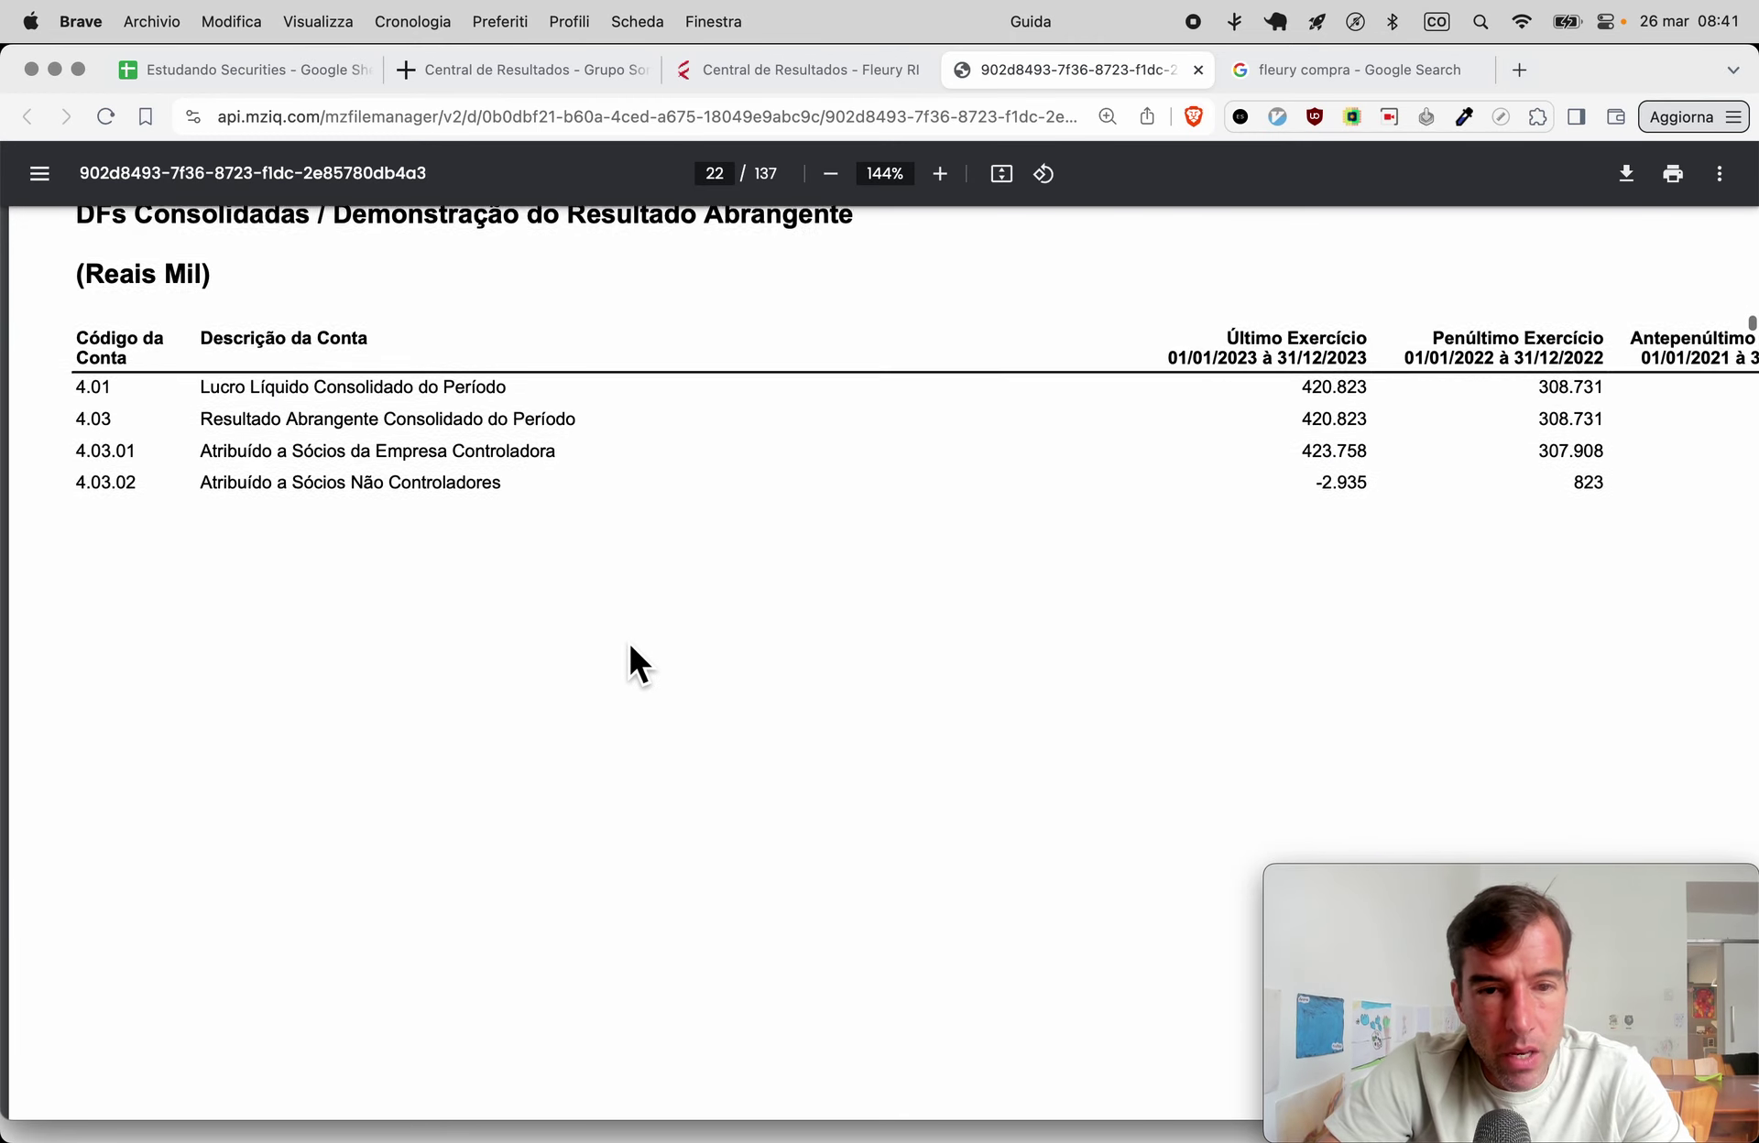
scroll(629, 639, "down", 10)
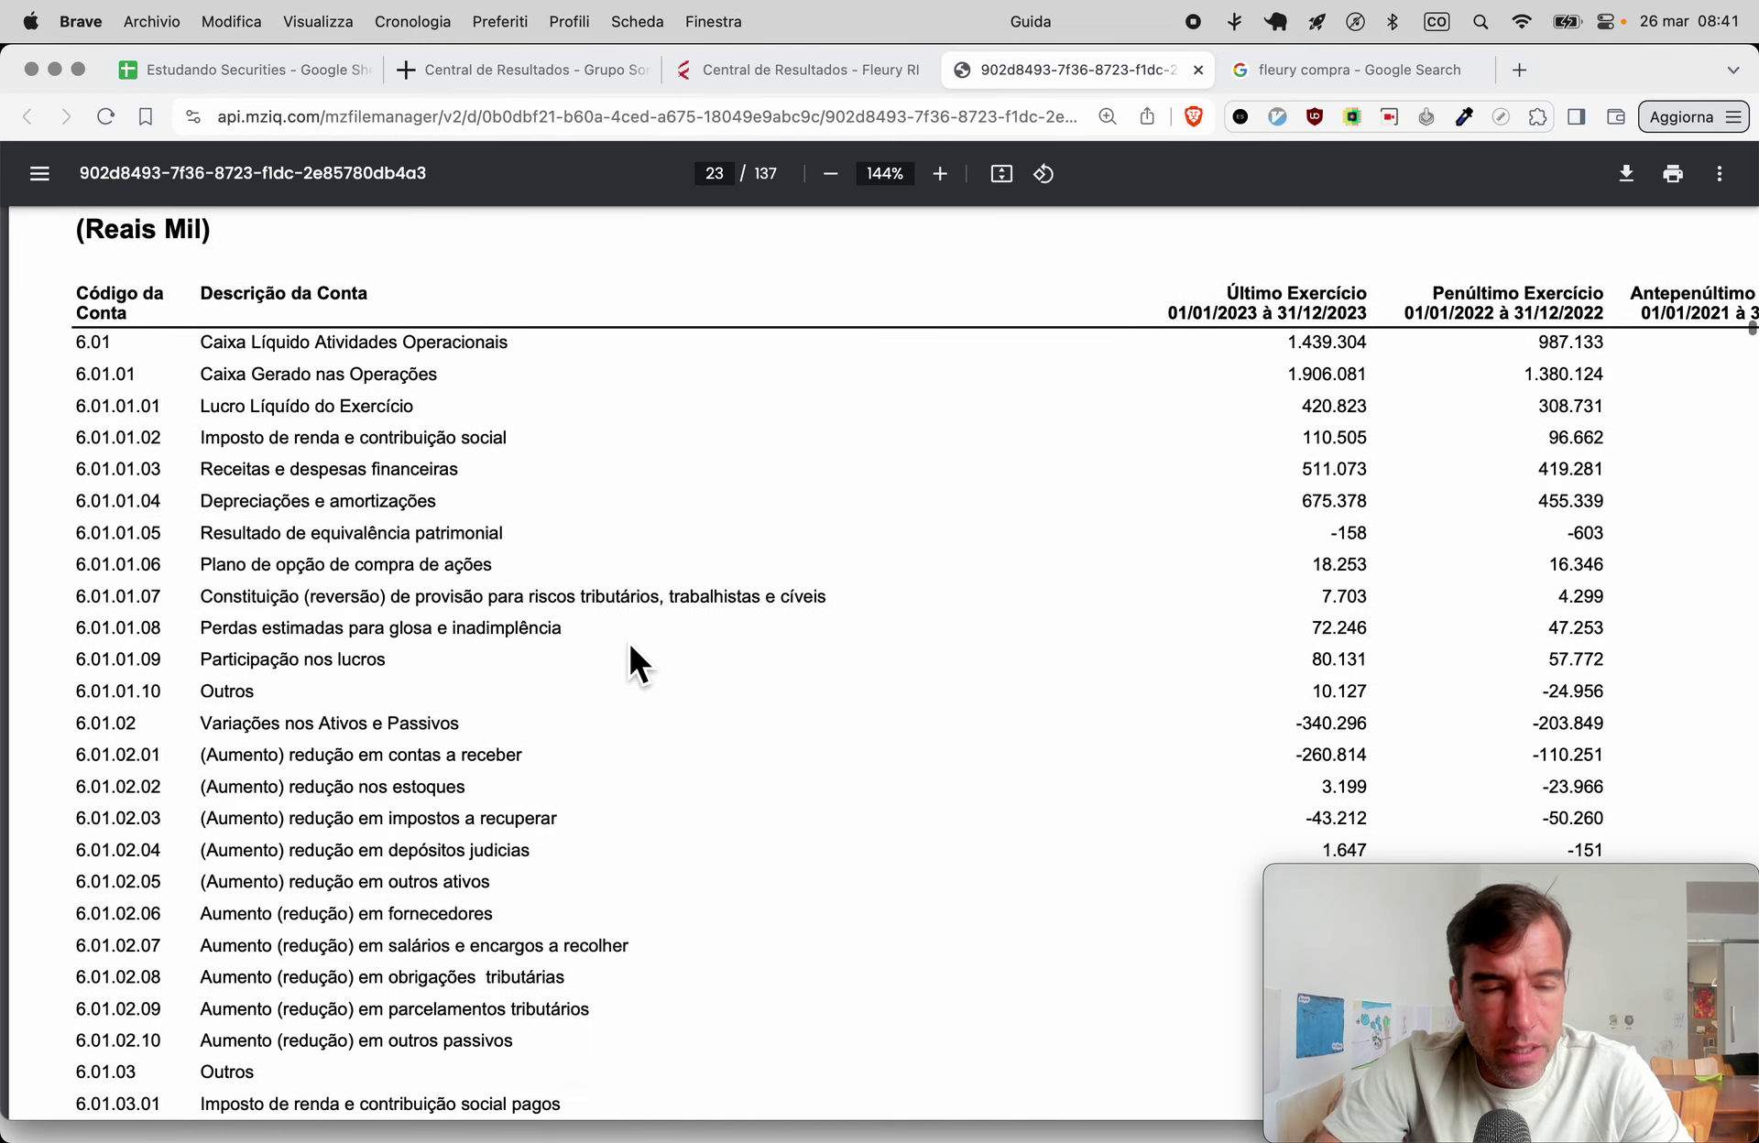
key("super+space")
type("calc")
key("Return")
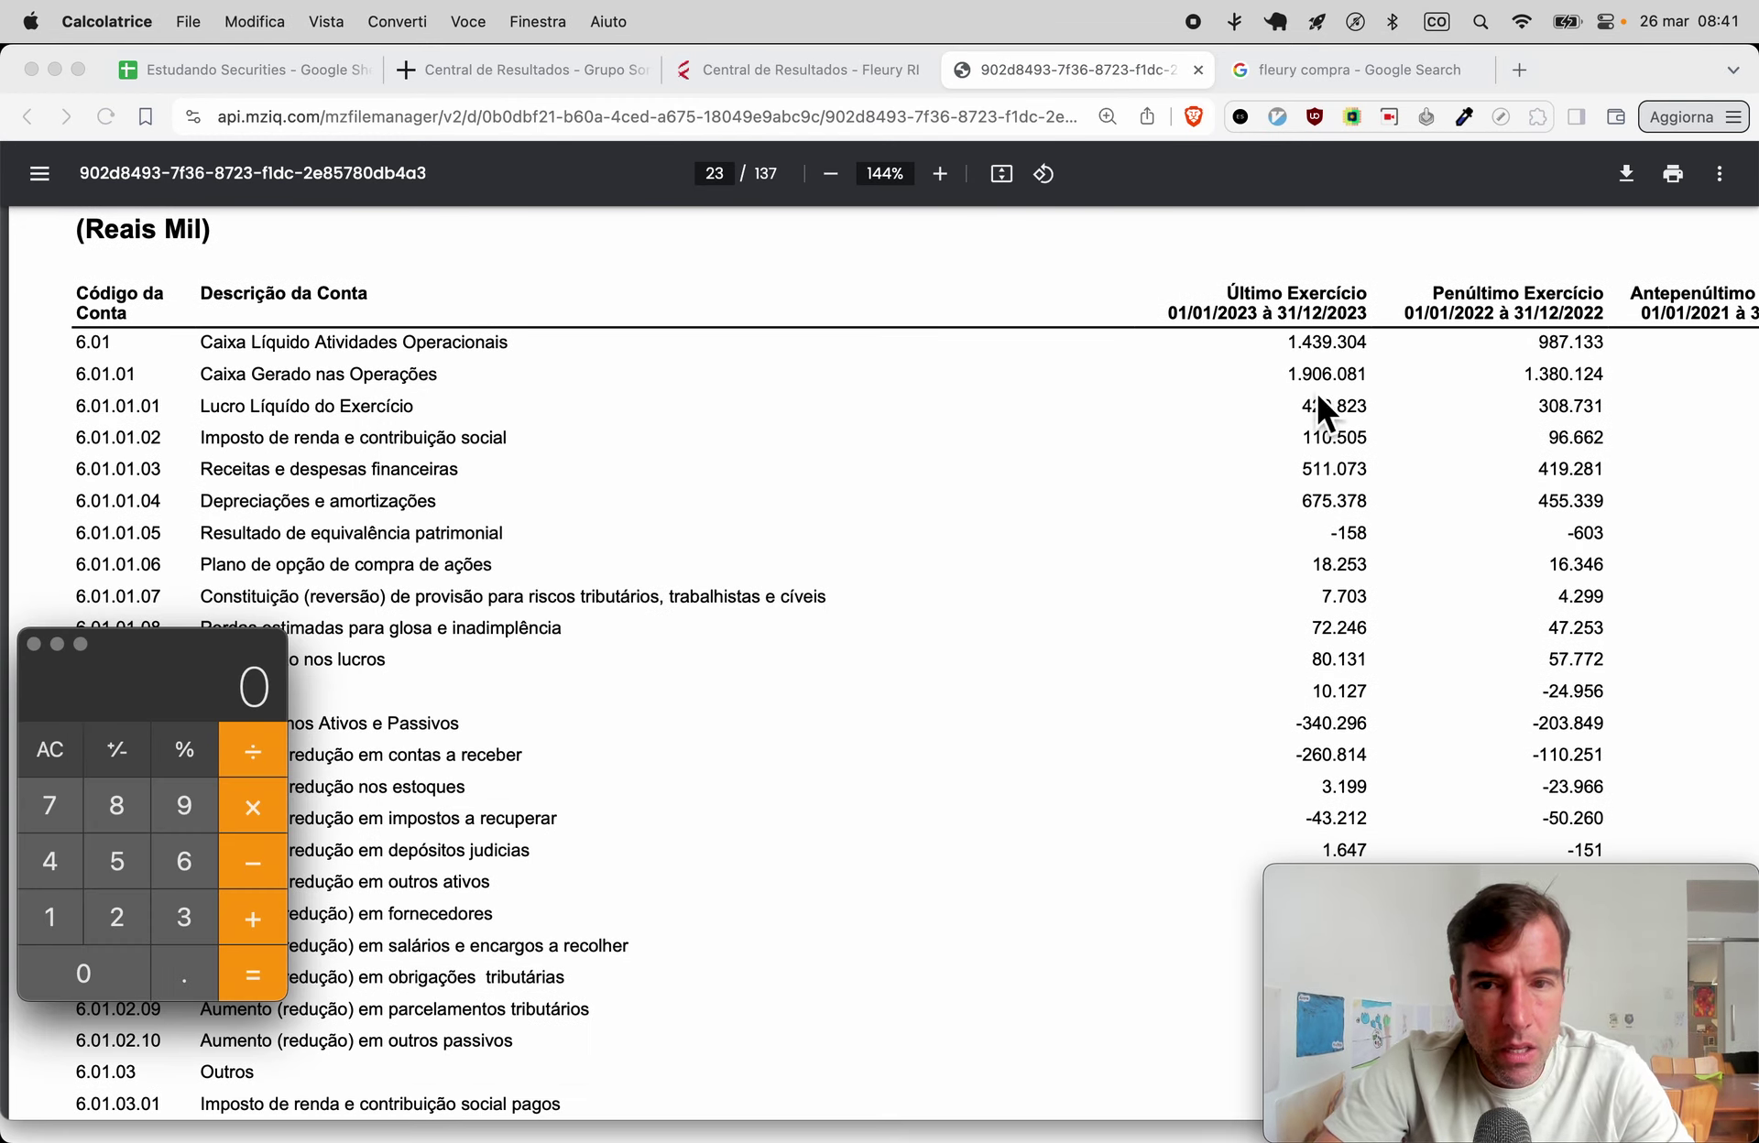
Add the 2023 Caixa Líquido Atividades Operacionais of 1439 and Atividades de Investimento of 2 in Calculator.
scroll(870, 659, "down", 2)
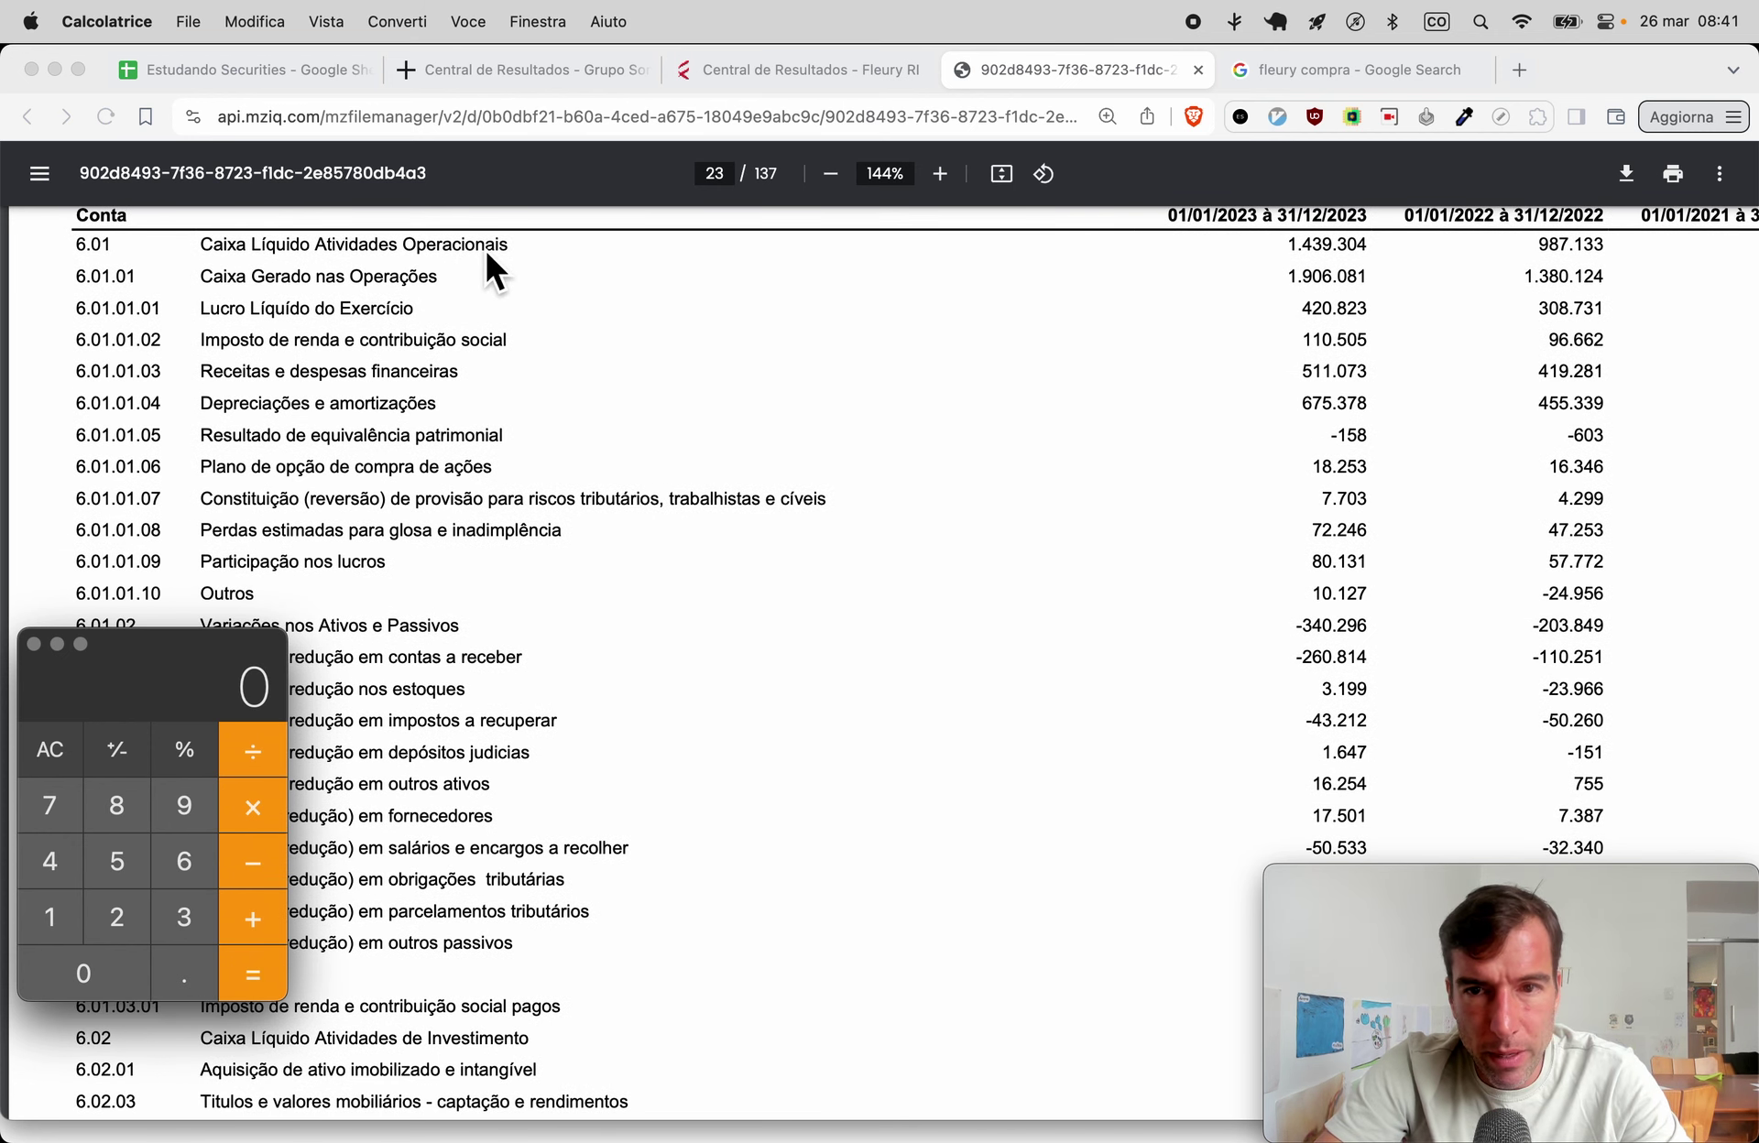
type("1439")
scroll(431, 495, "down", 8)
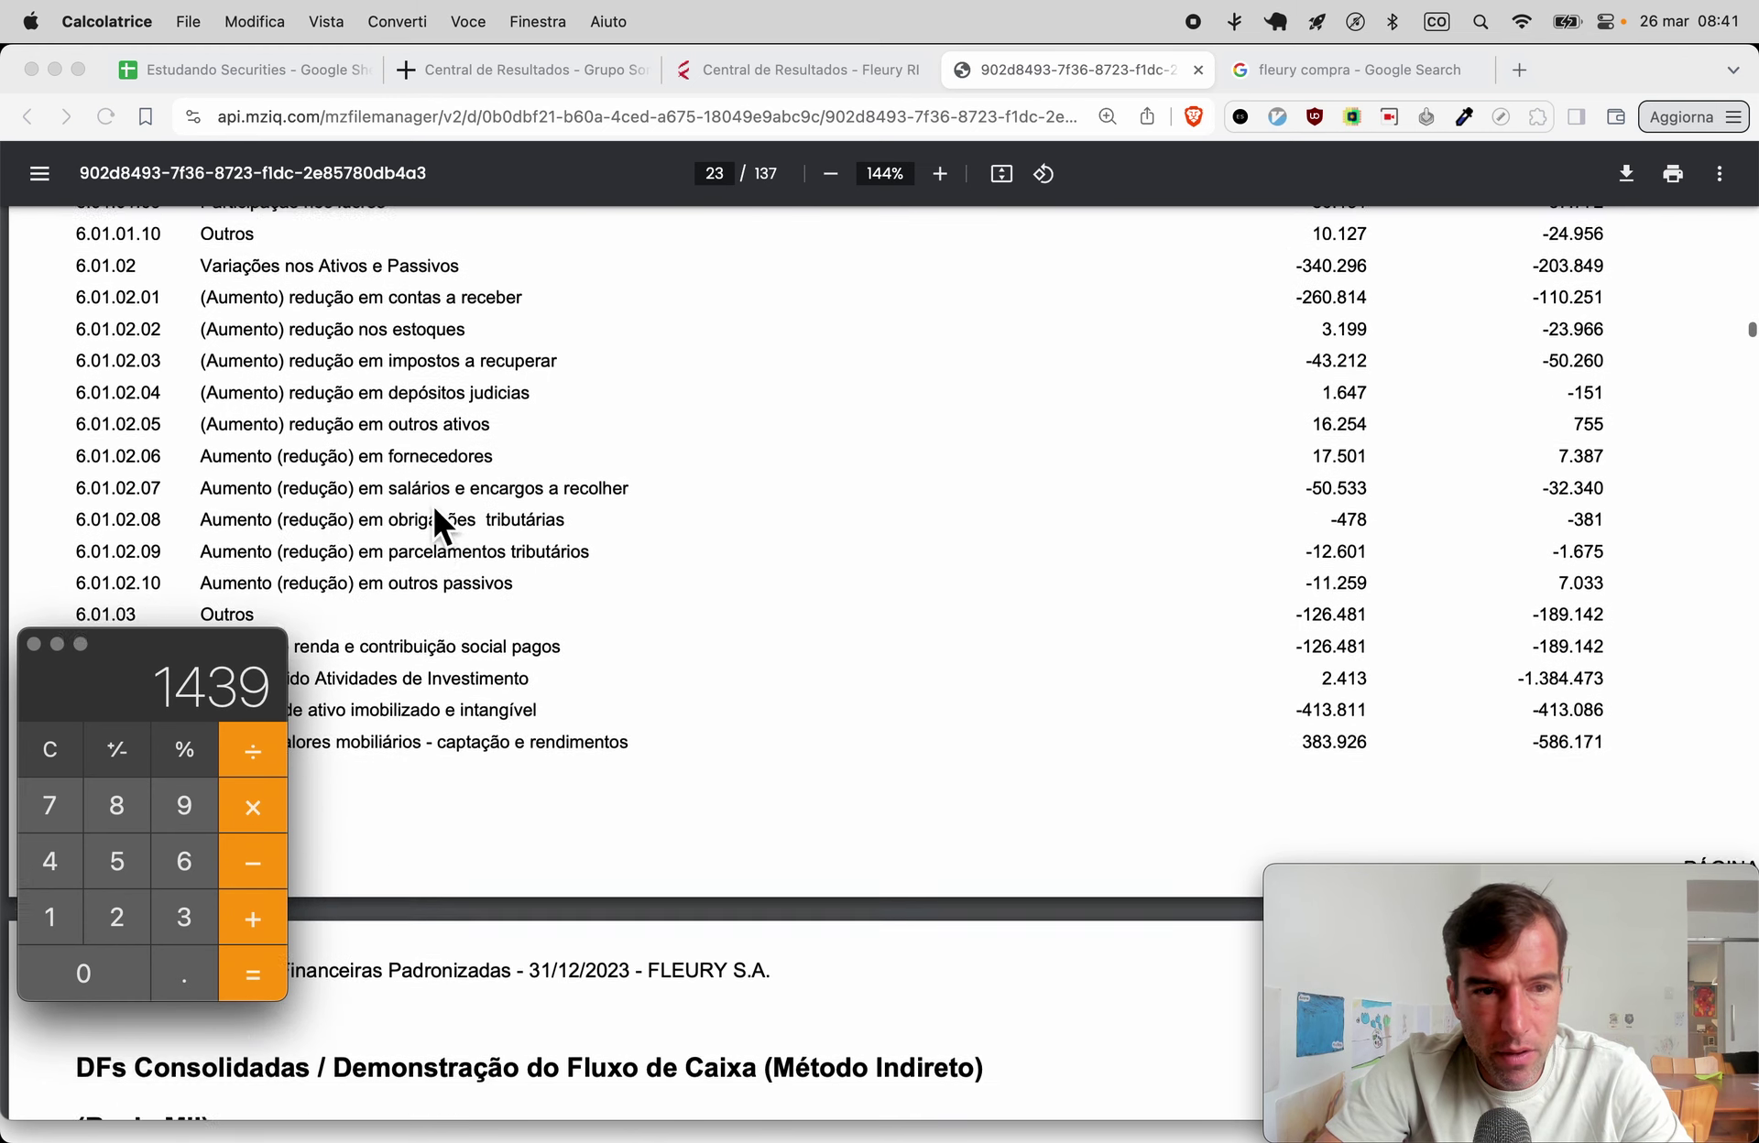
scroll(432, 506, "down", 4)
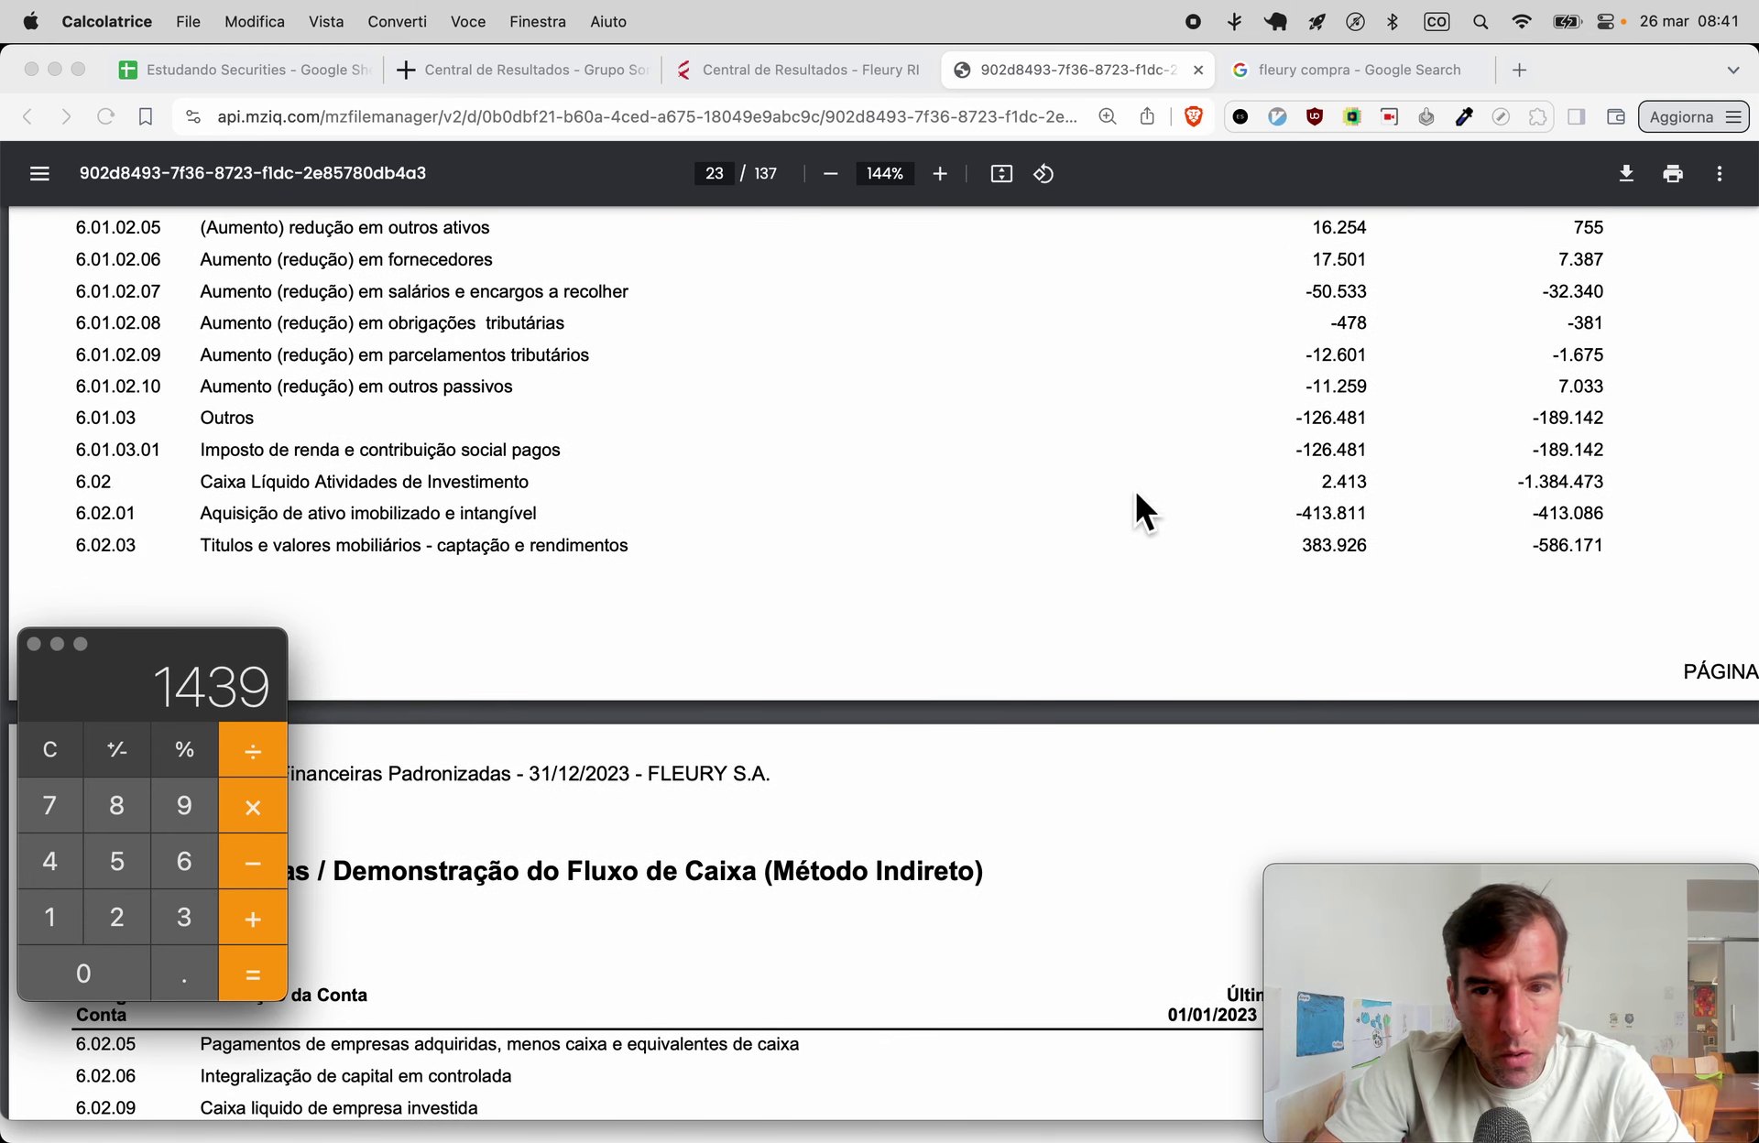
type("+2")
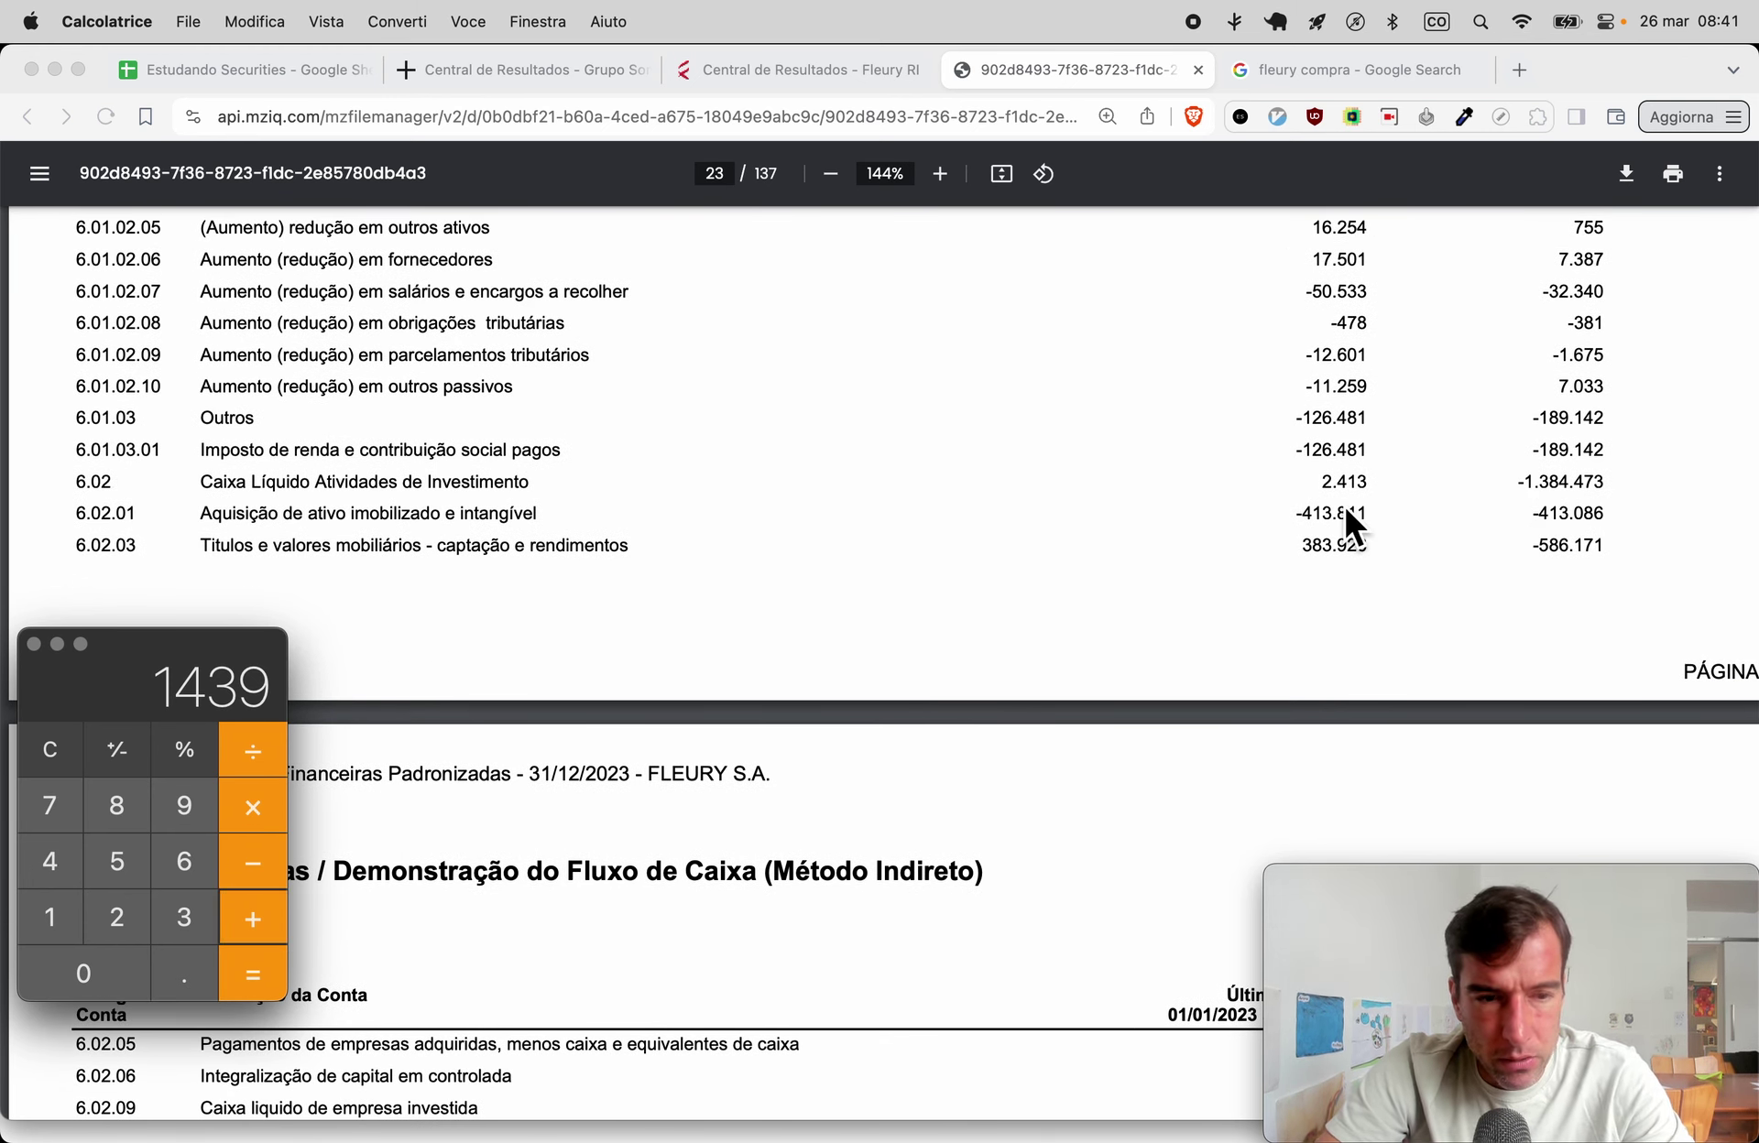
key("Return")
scroll(1344, 513, "up", 1)
scroll(1346, 517, "up", 12)
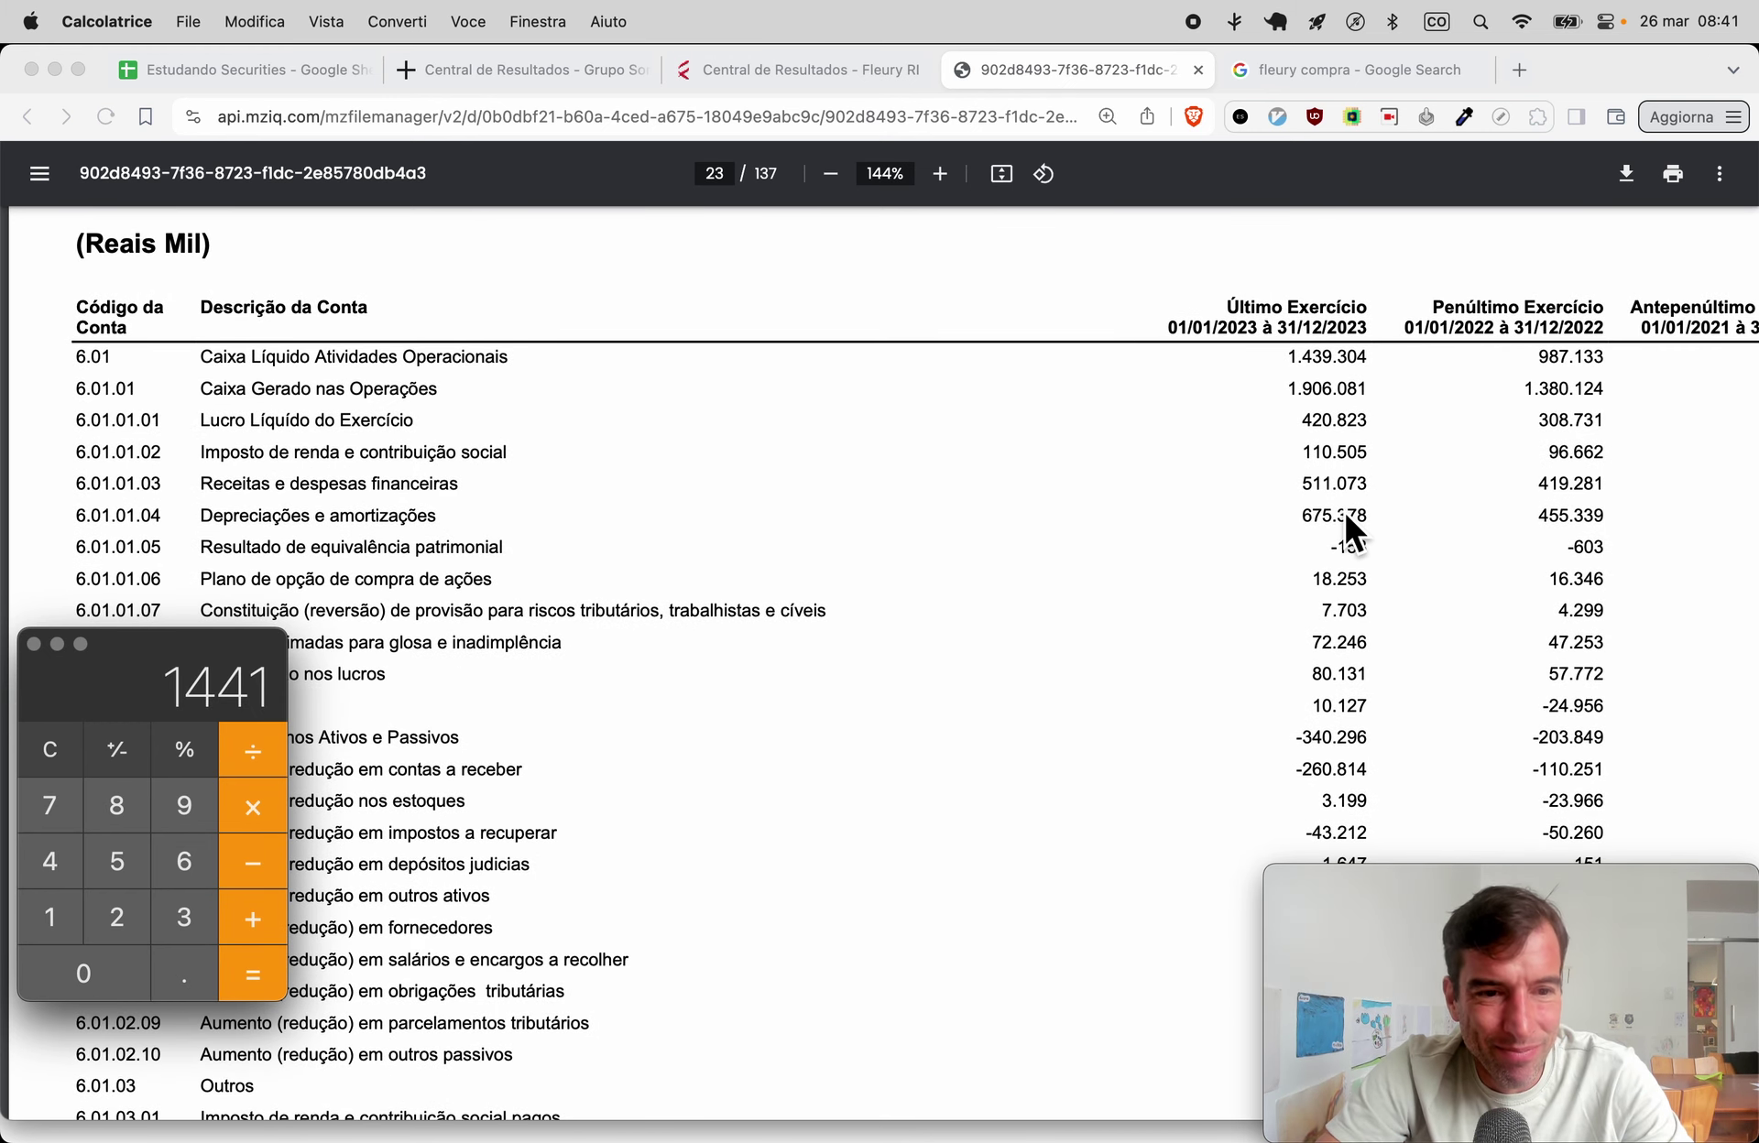
Enter the calculated 1441 as both Free Cash Flow and FCF Infl Adjs in the spreadsheet's Fleury period 23 row.
key("super+Tab")
key("super+1")
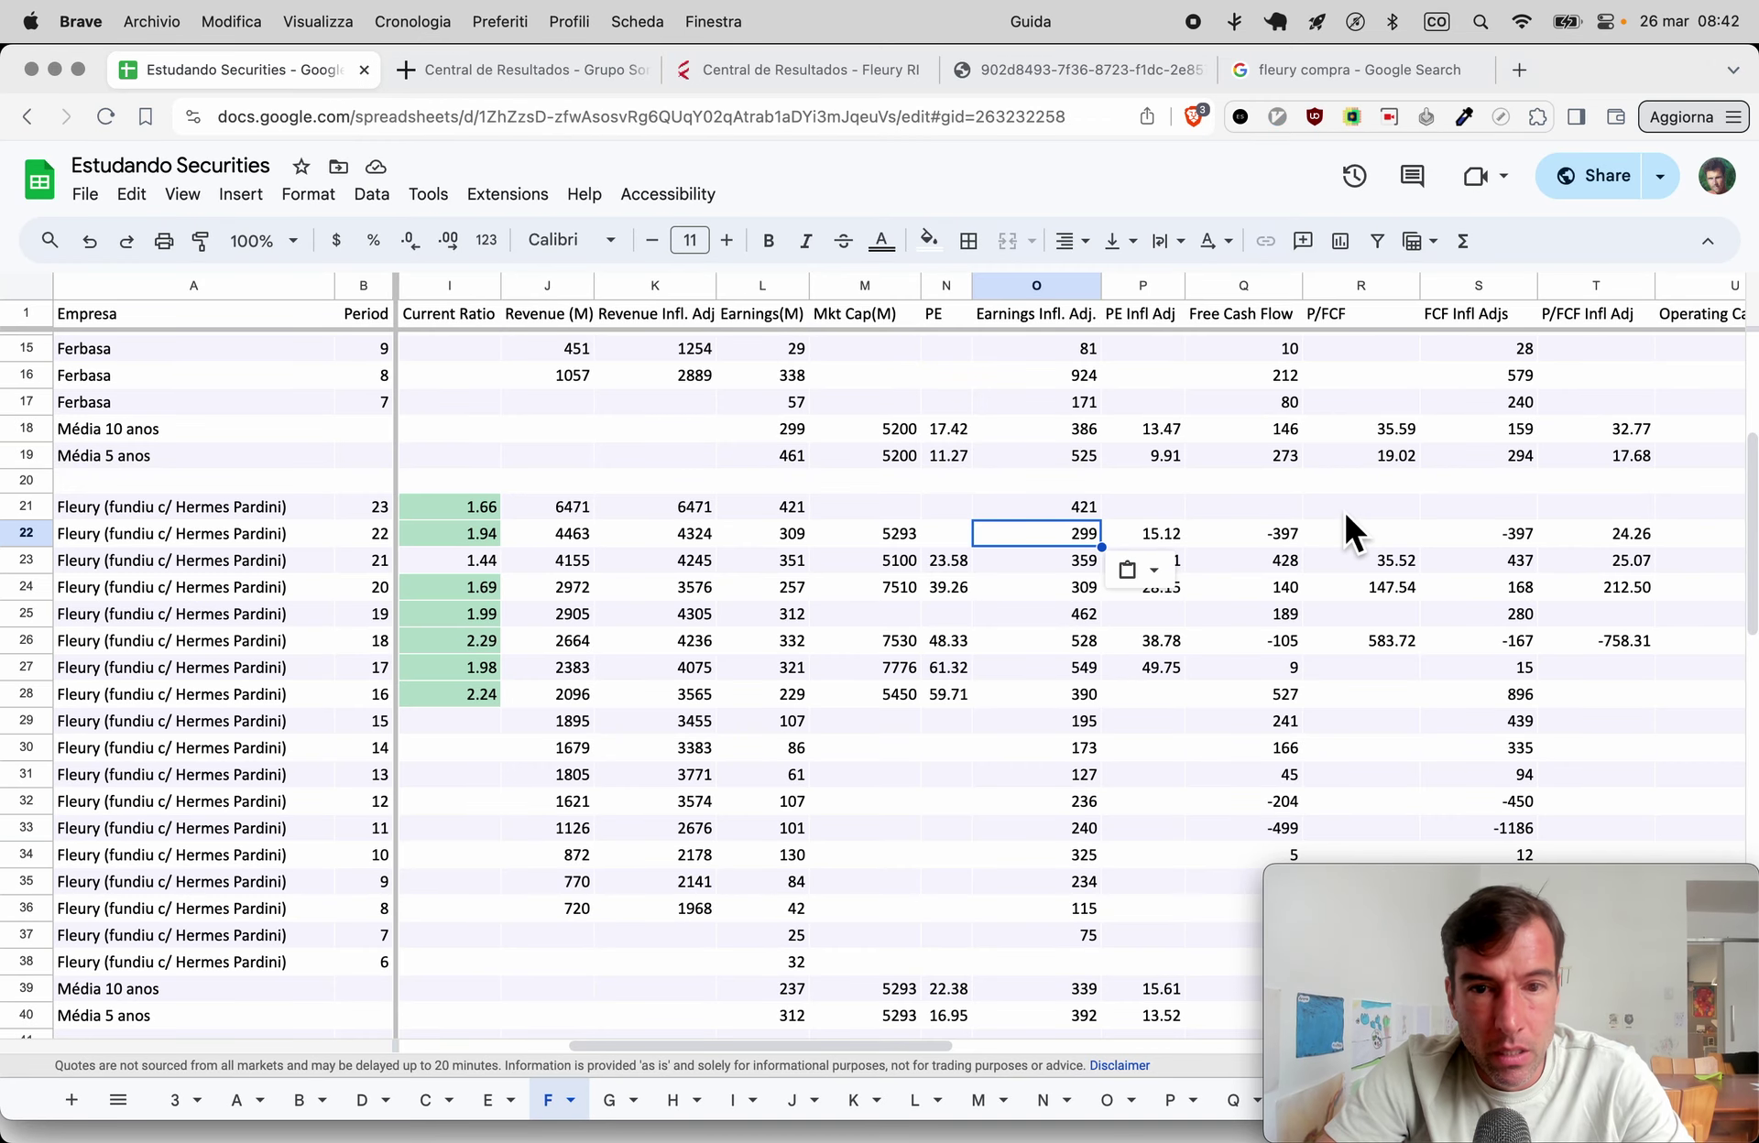
key("Right")
key("Right")
key("Up")
key("super+v")
key("Right")
key("Right")
key("super+v")
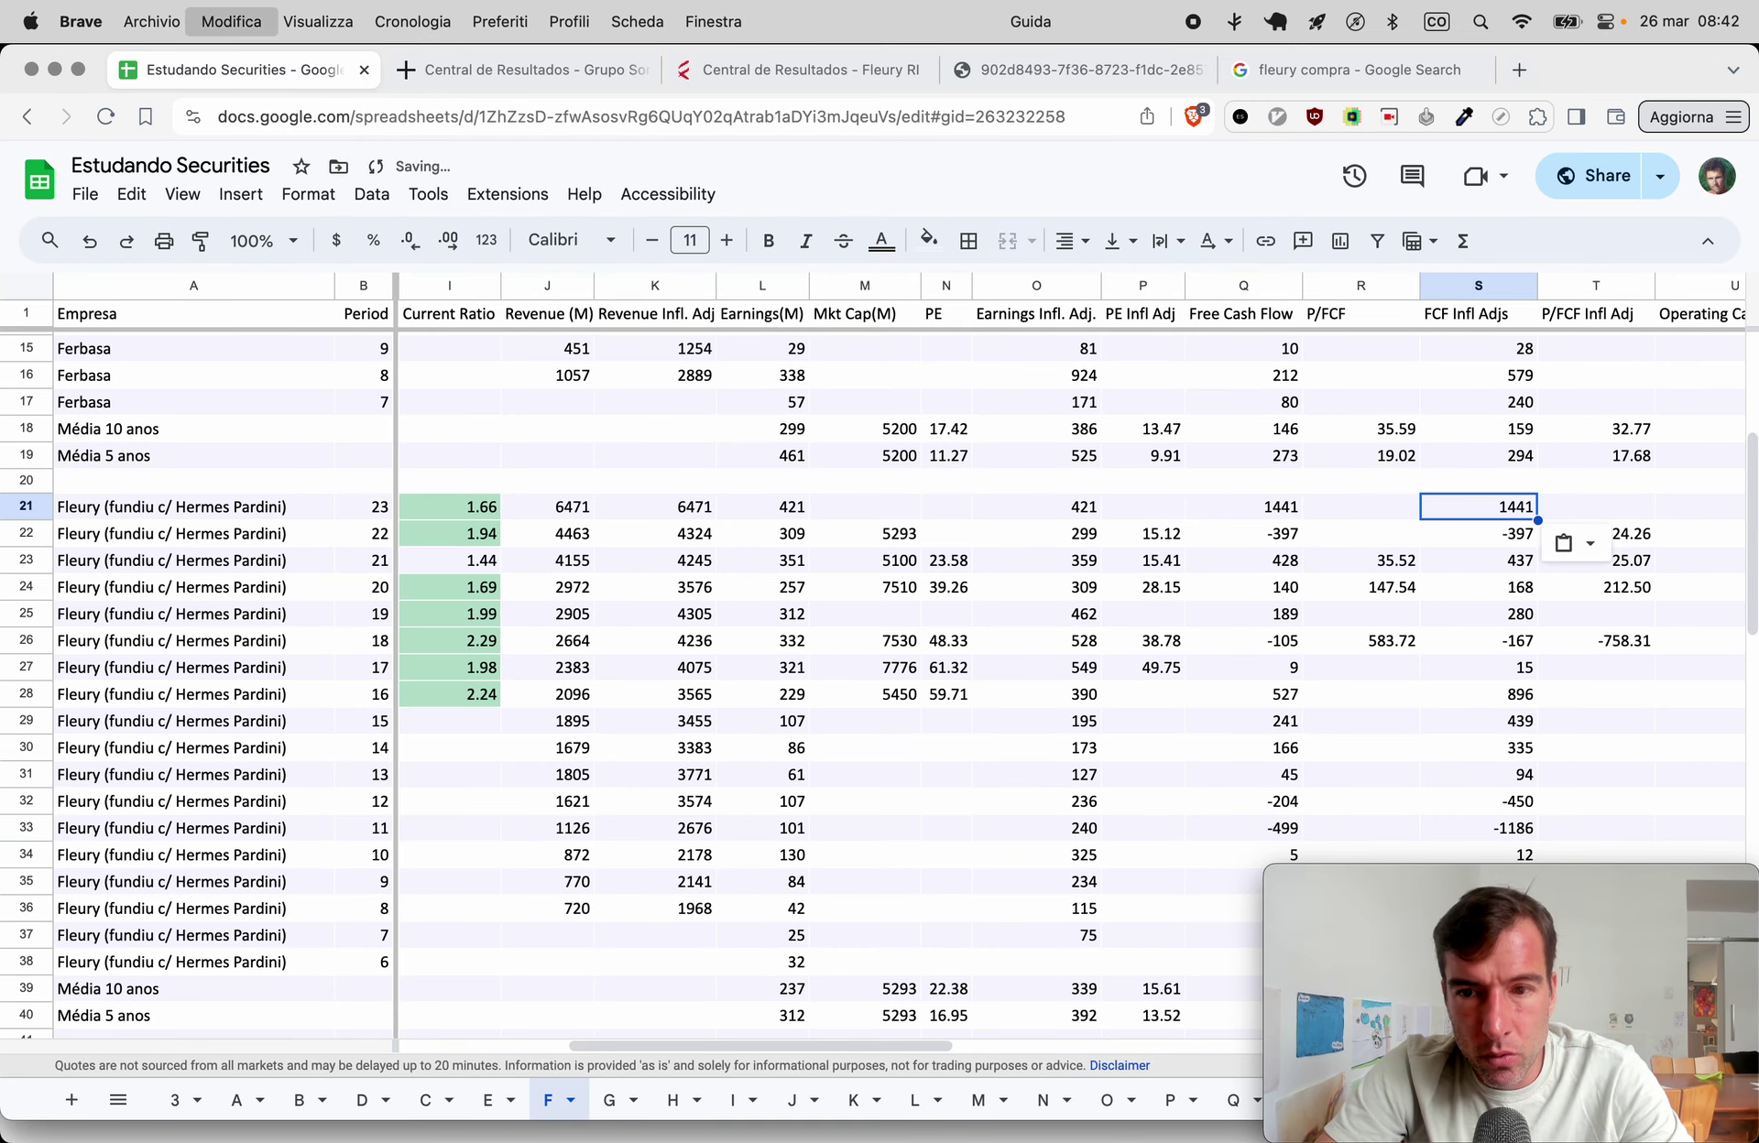
Copy the FCF Infl Adjs formula from the Fleury period 21 row to the period 22 row.
key("Down")
key("Down")
key("super+c")
key("Up")
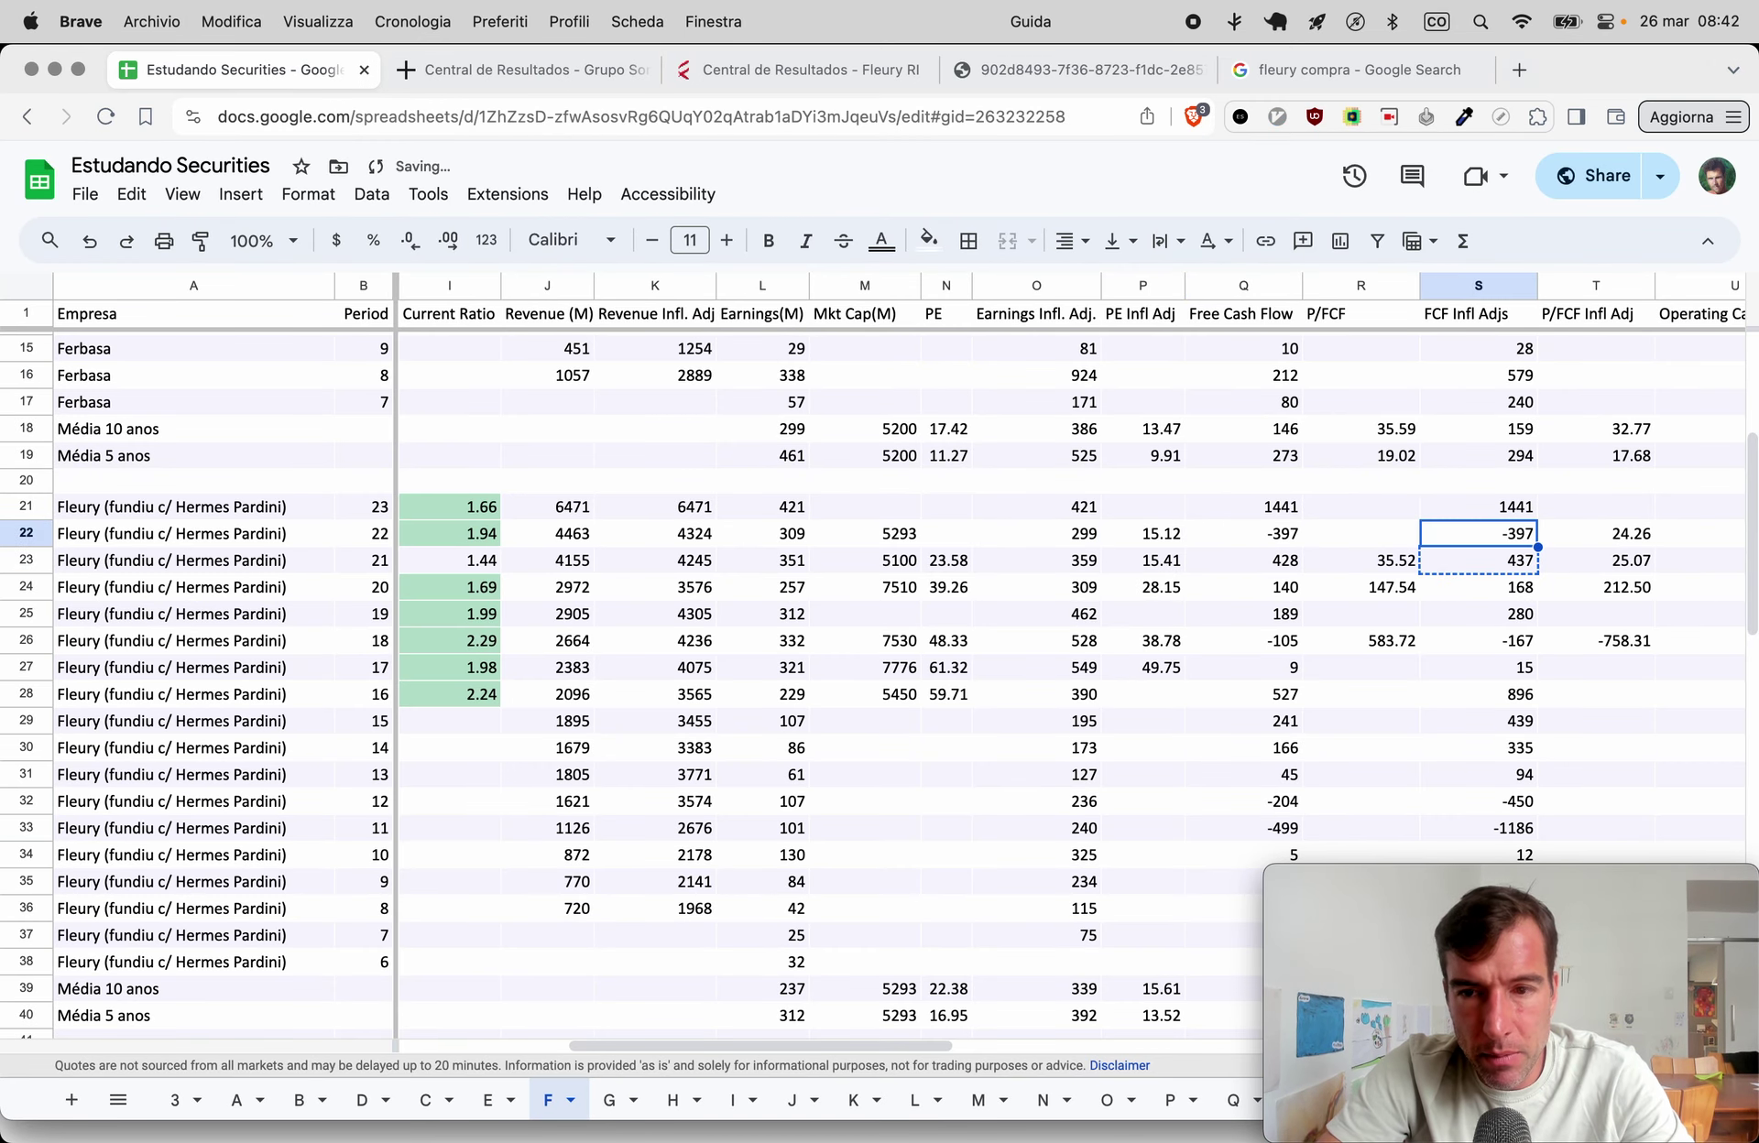
key("super+v")
Move the QuickTime Player window off the numeric columns of Fleury's Média 10 anos and Média 5 anos rows.
scroll(1094, 613, "down", 2)
scroll(1092, 624, "right", 1)
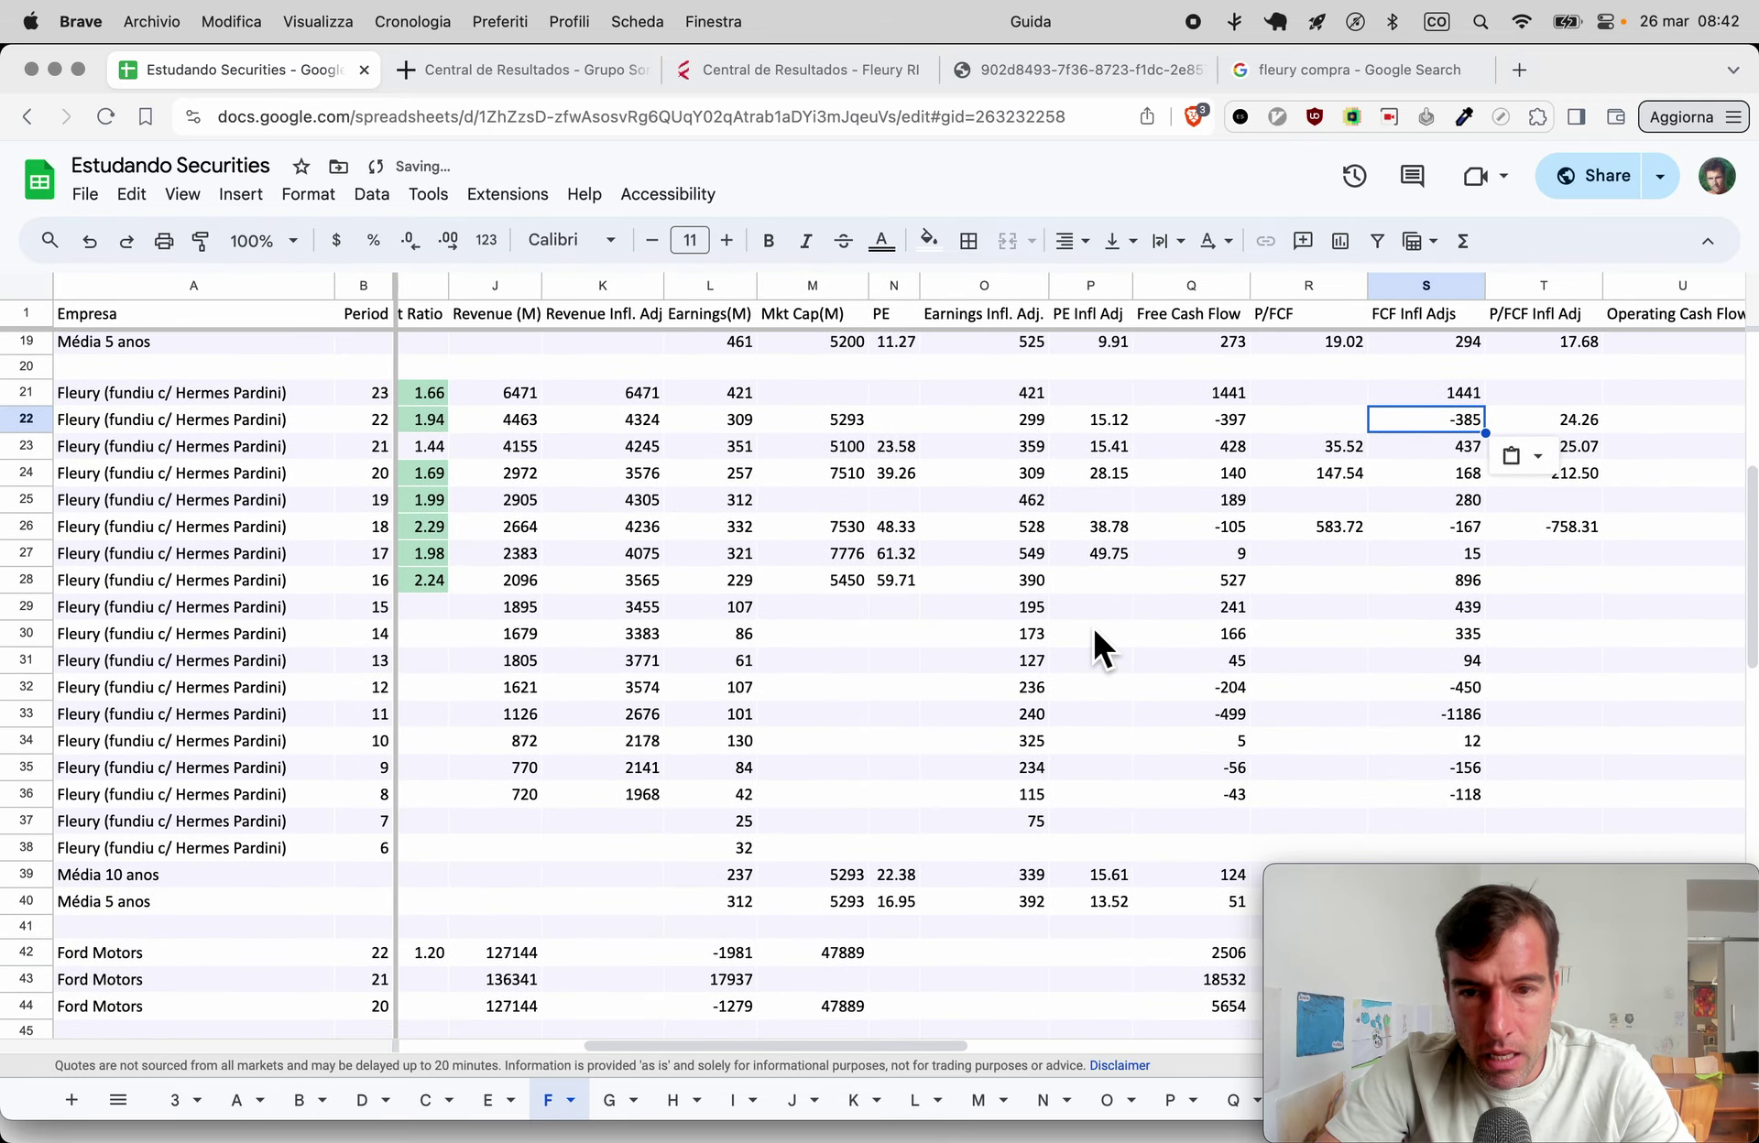
scroll(1092, 624, "up", 2)
scroll(1092, 624, "right", 1)
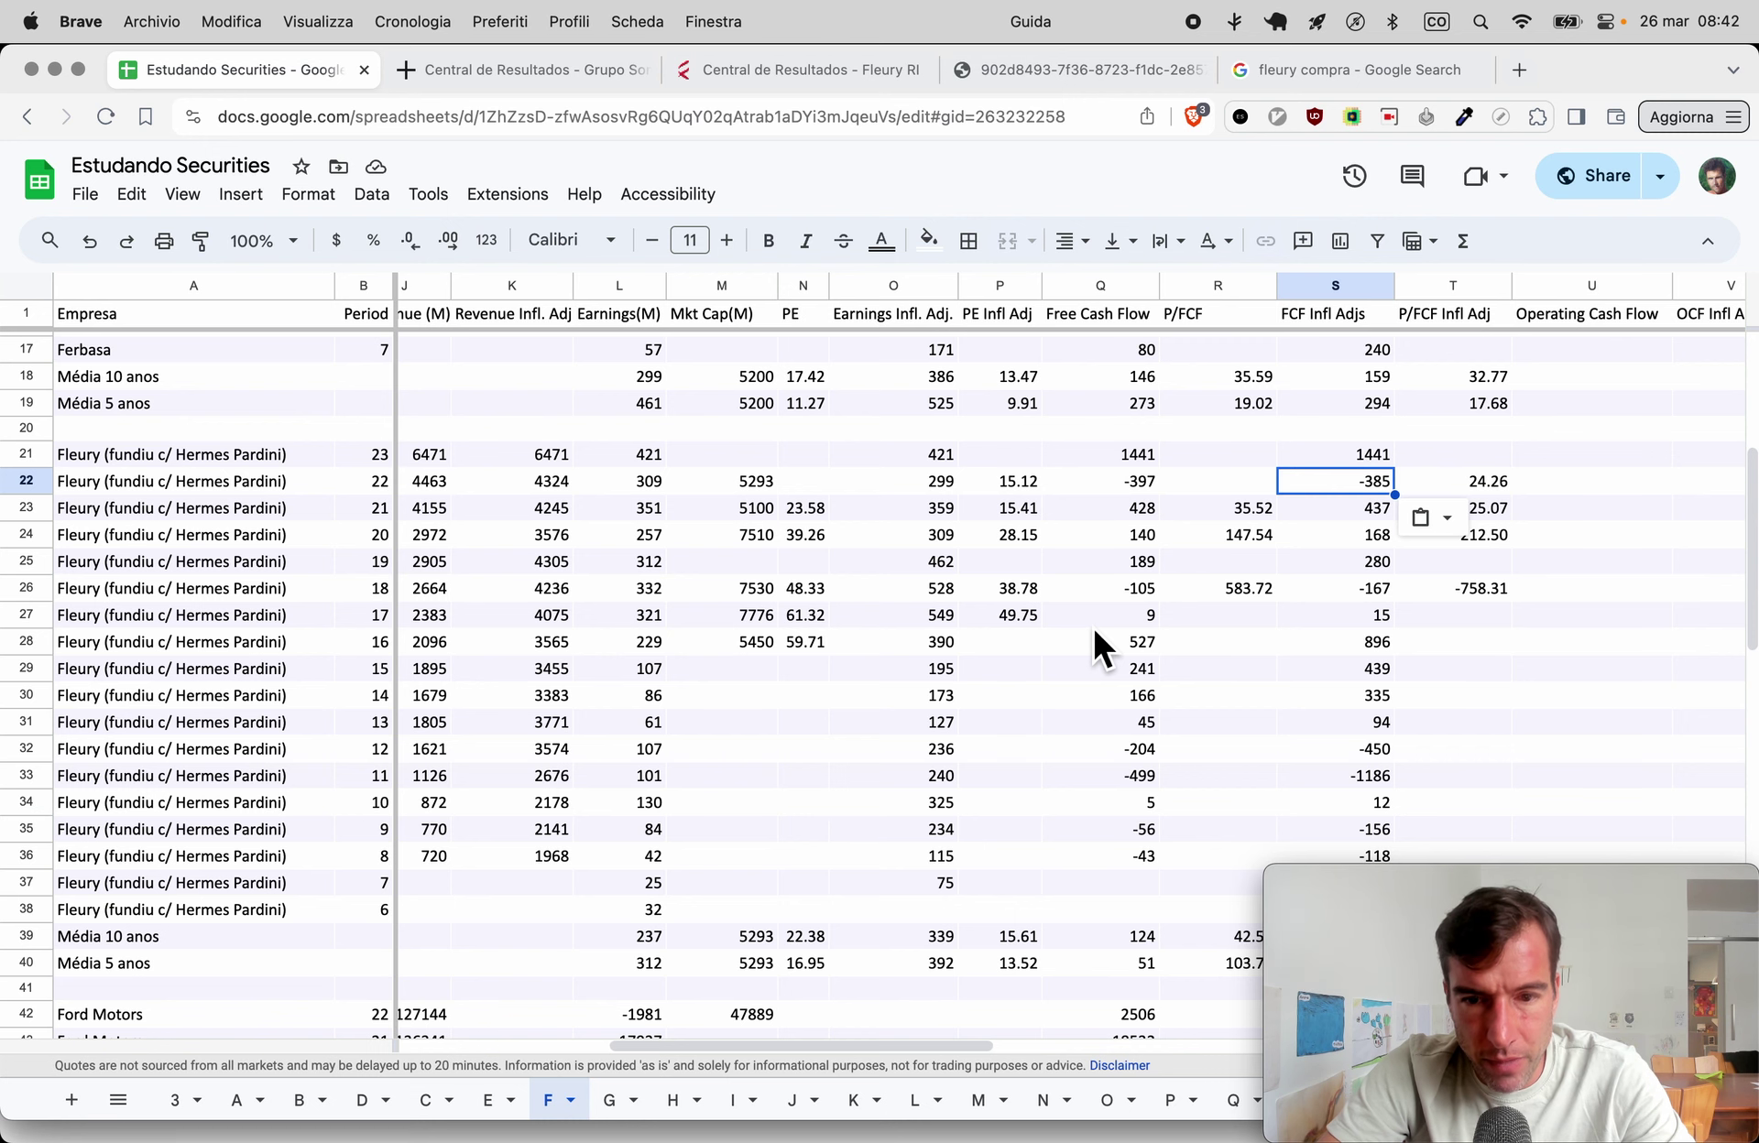
scroll(1092, 624, "left", 1)
scroll(1092, 624, "down", 1)
scroll(1092, 624, "down", 2)
scroll(1092, 624, "left", 1)
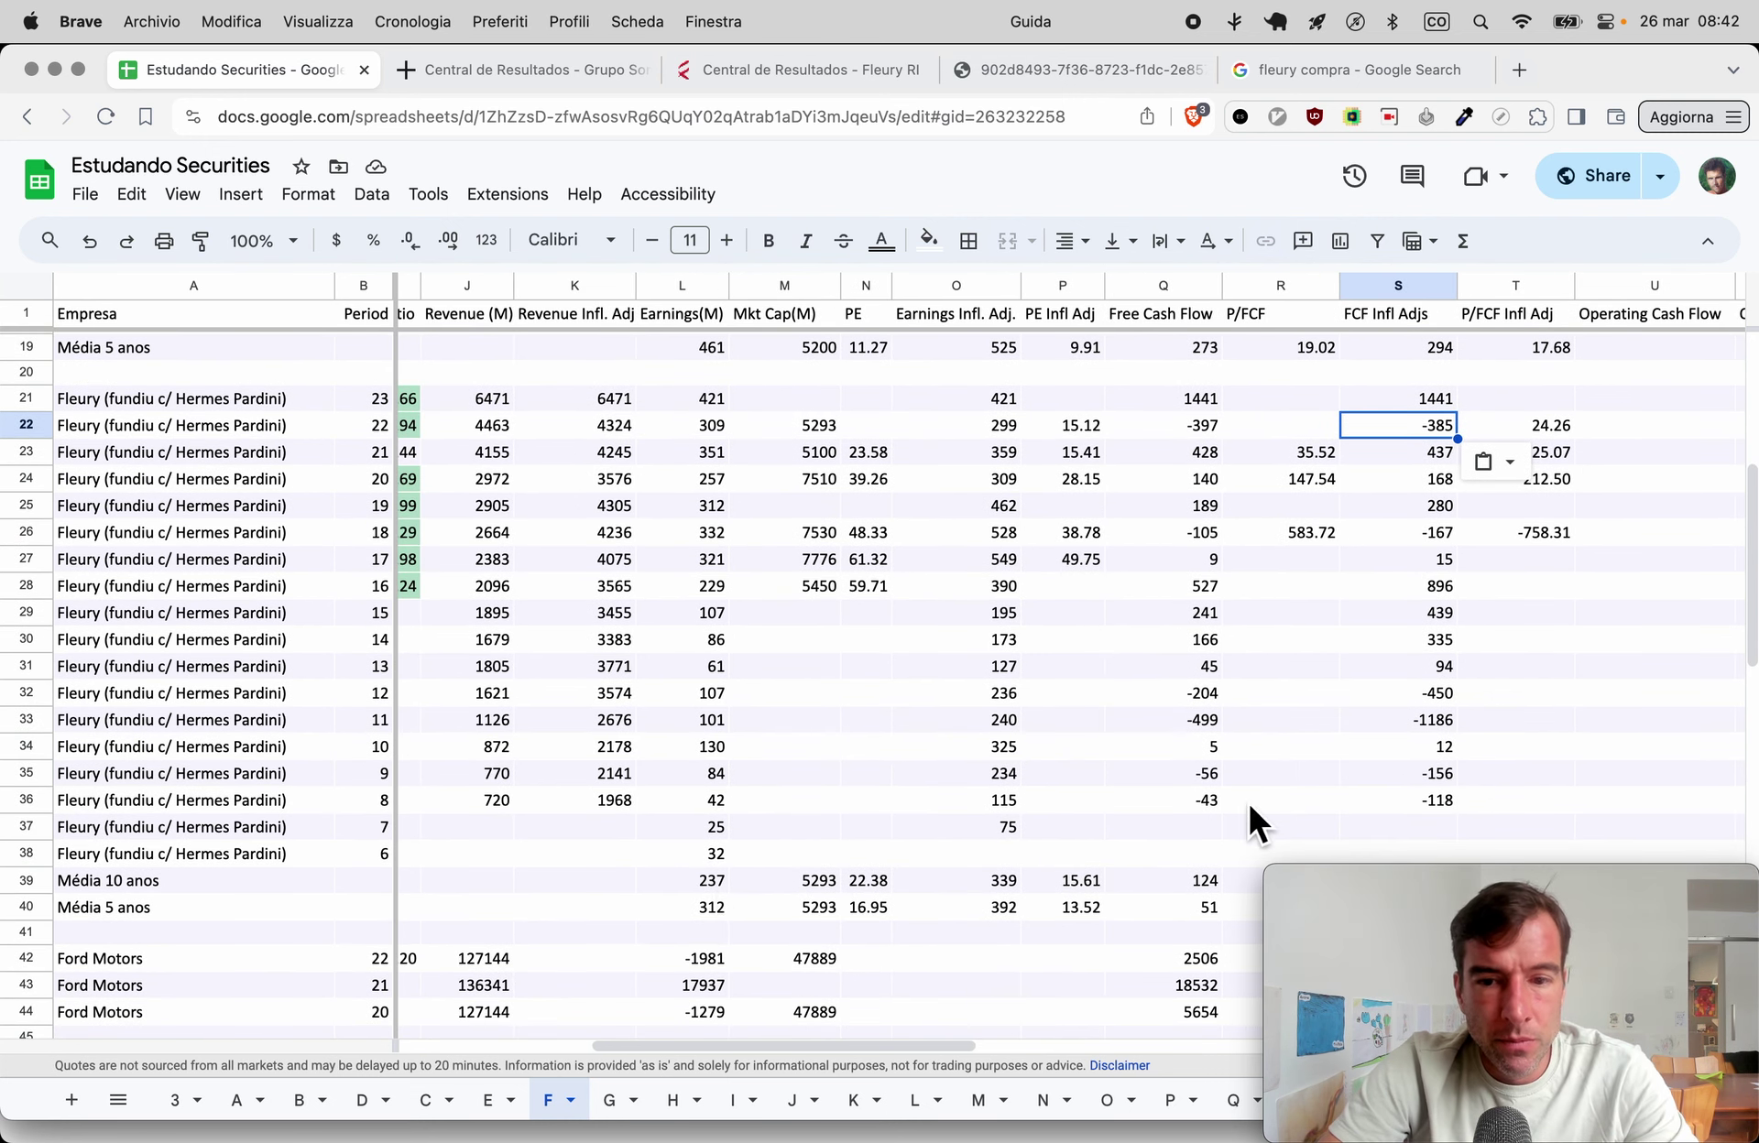
left_click_drag(1466, 875, 179, 854)
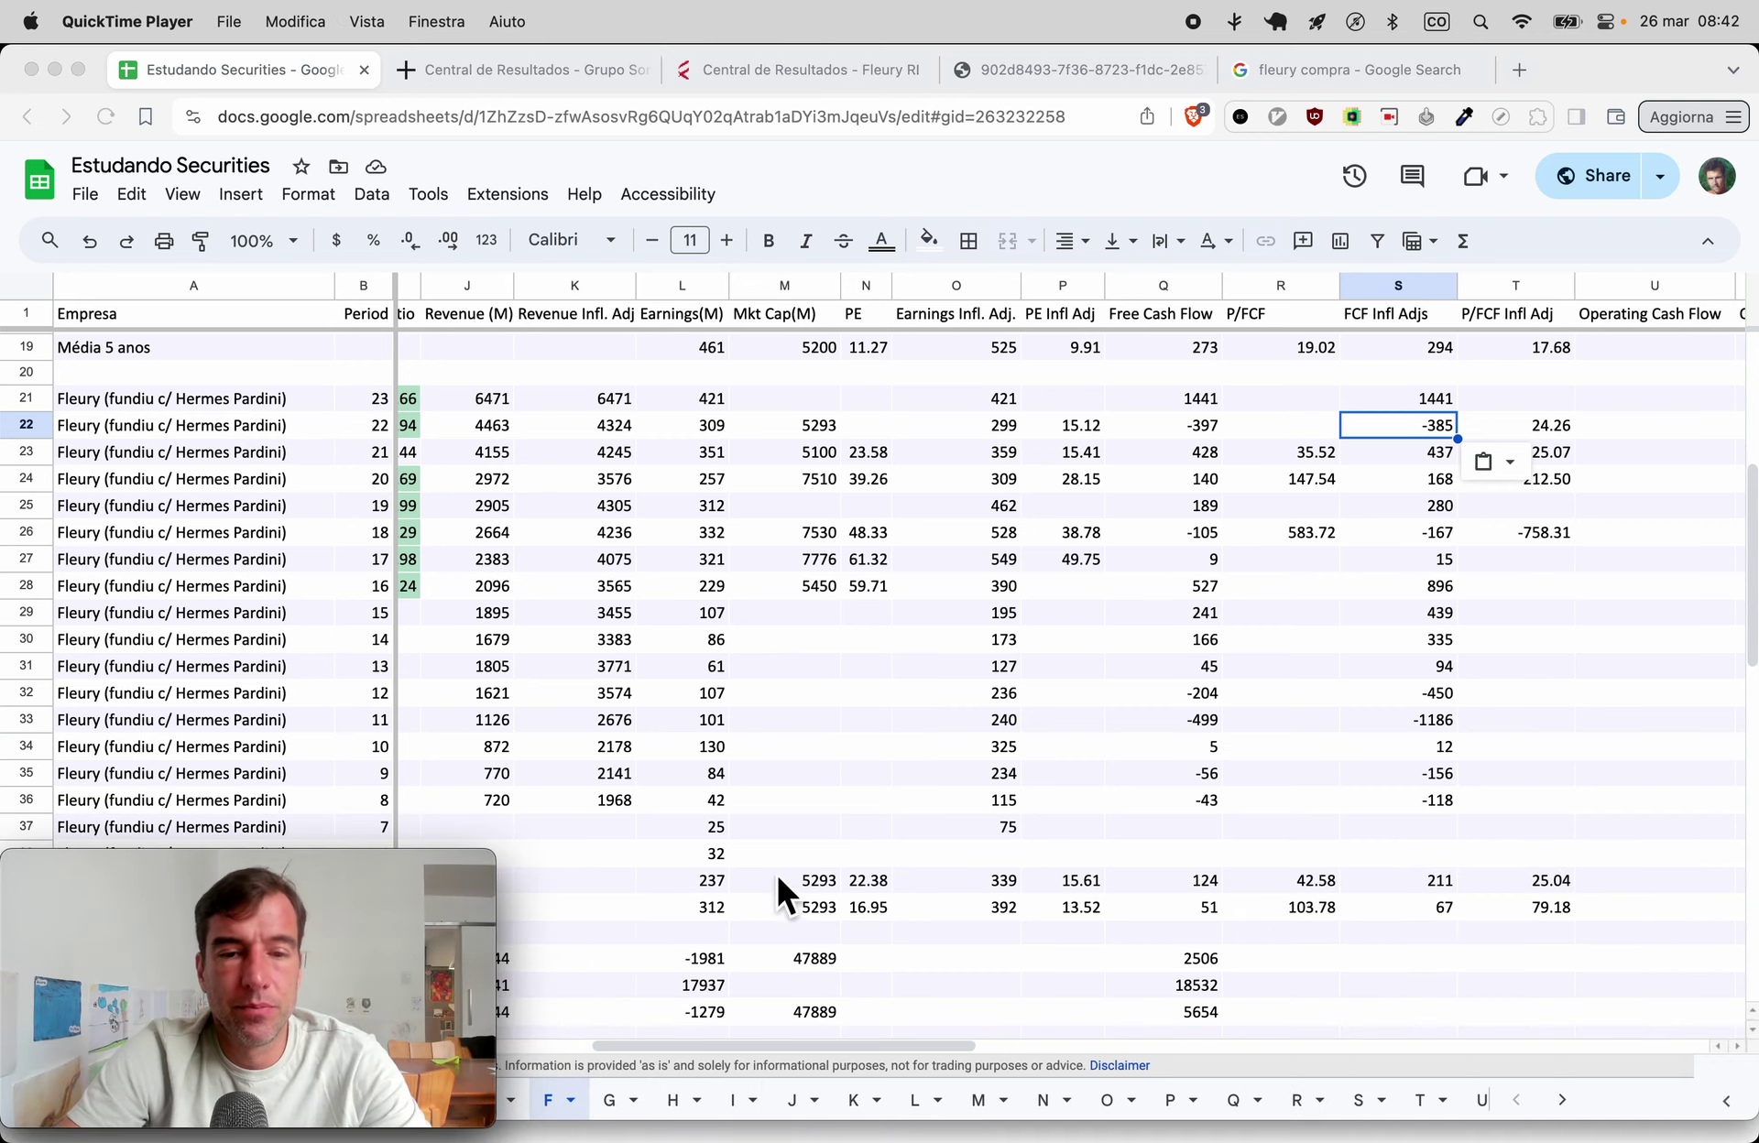
Change the Earnings(M) formula in Fleury's Média 10 anos row so its ten-row average starts at L21.
left_click(713, 883)
left_click(713, 883)
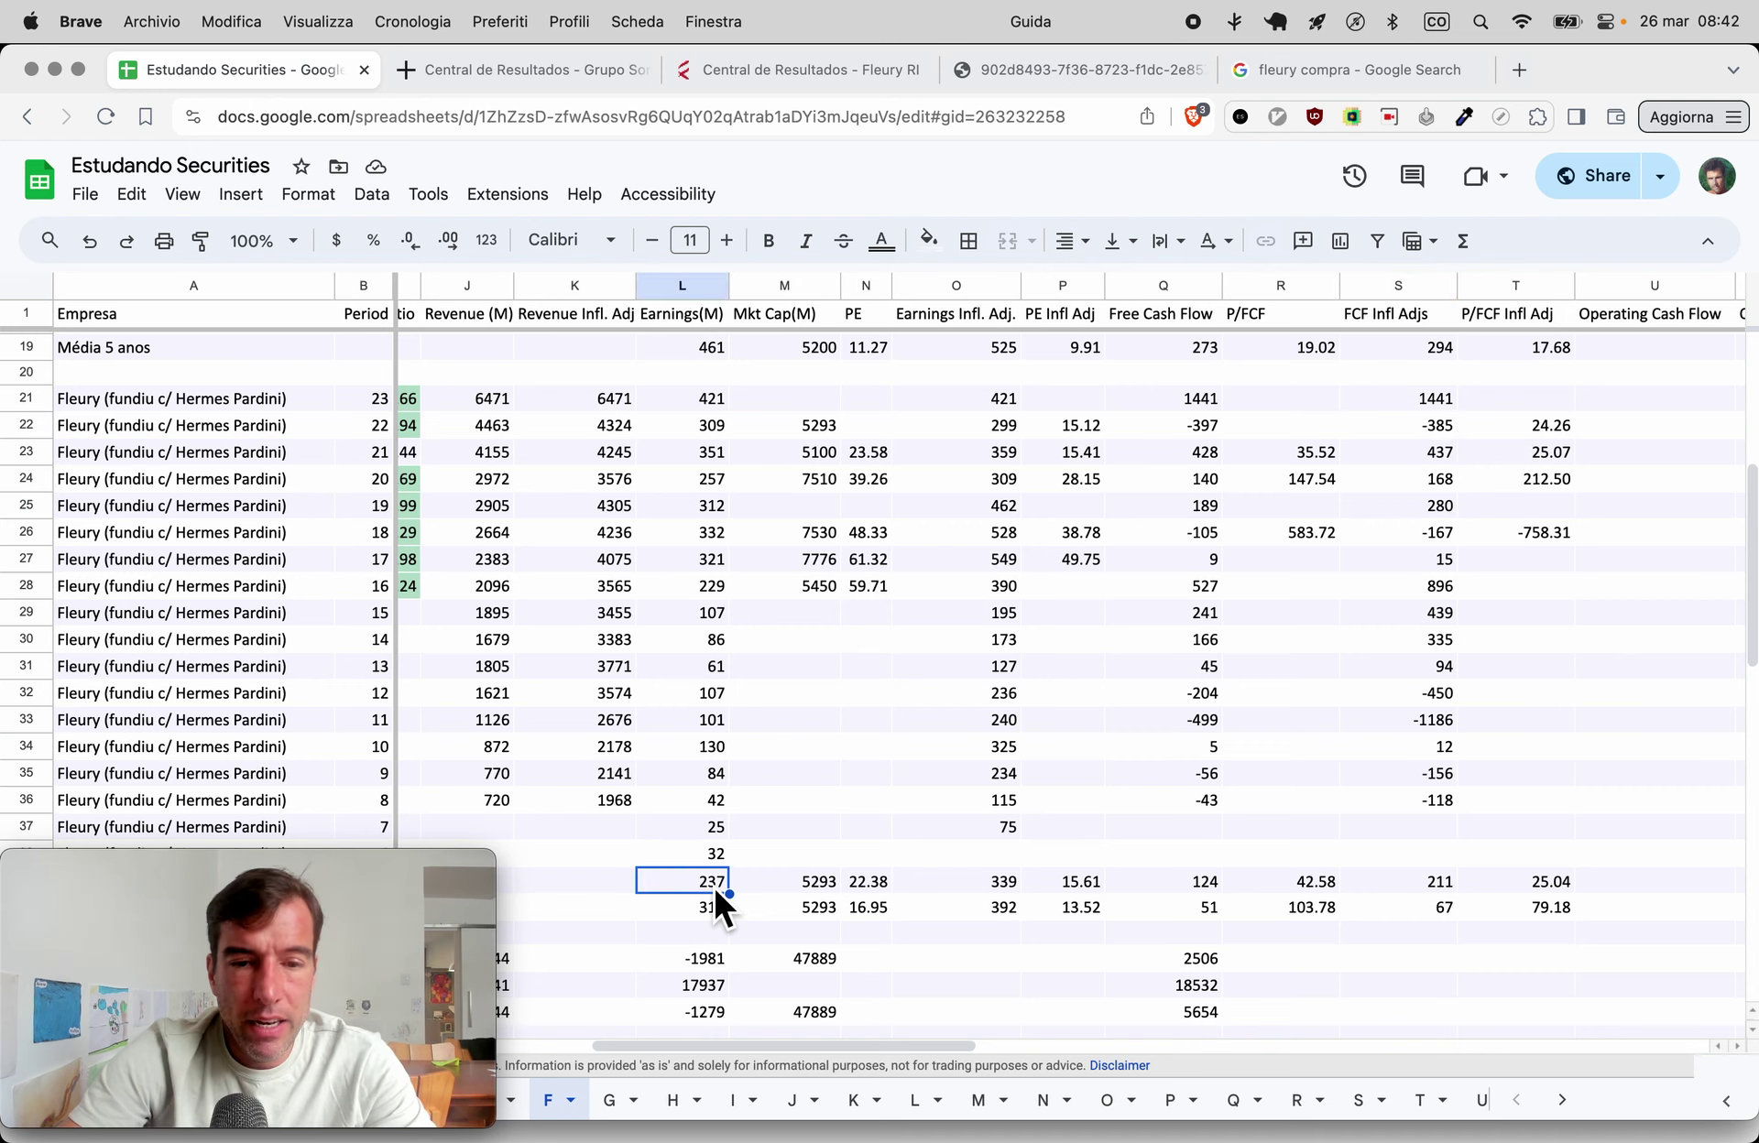
key("Return")
key("Left")
key("Left")
key("Left")
key("Left")
key("Left")
key("Left")
key("Left")
key("Left")
key("Left")
key("Left")
key("Left")
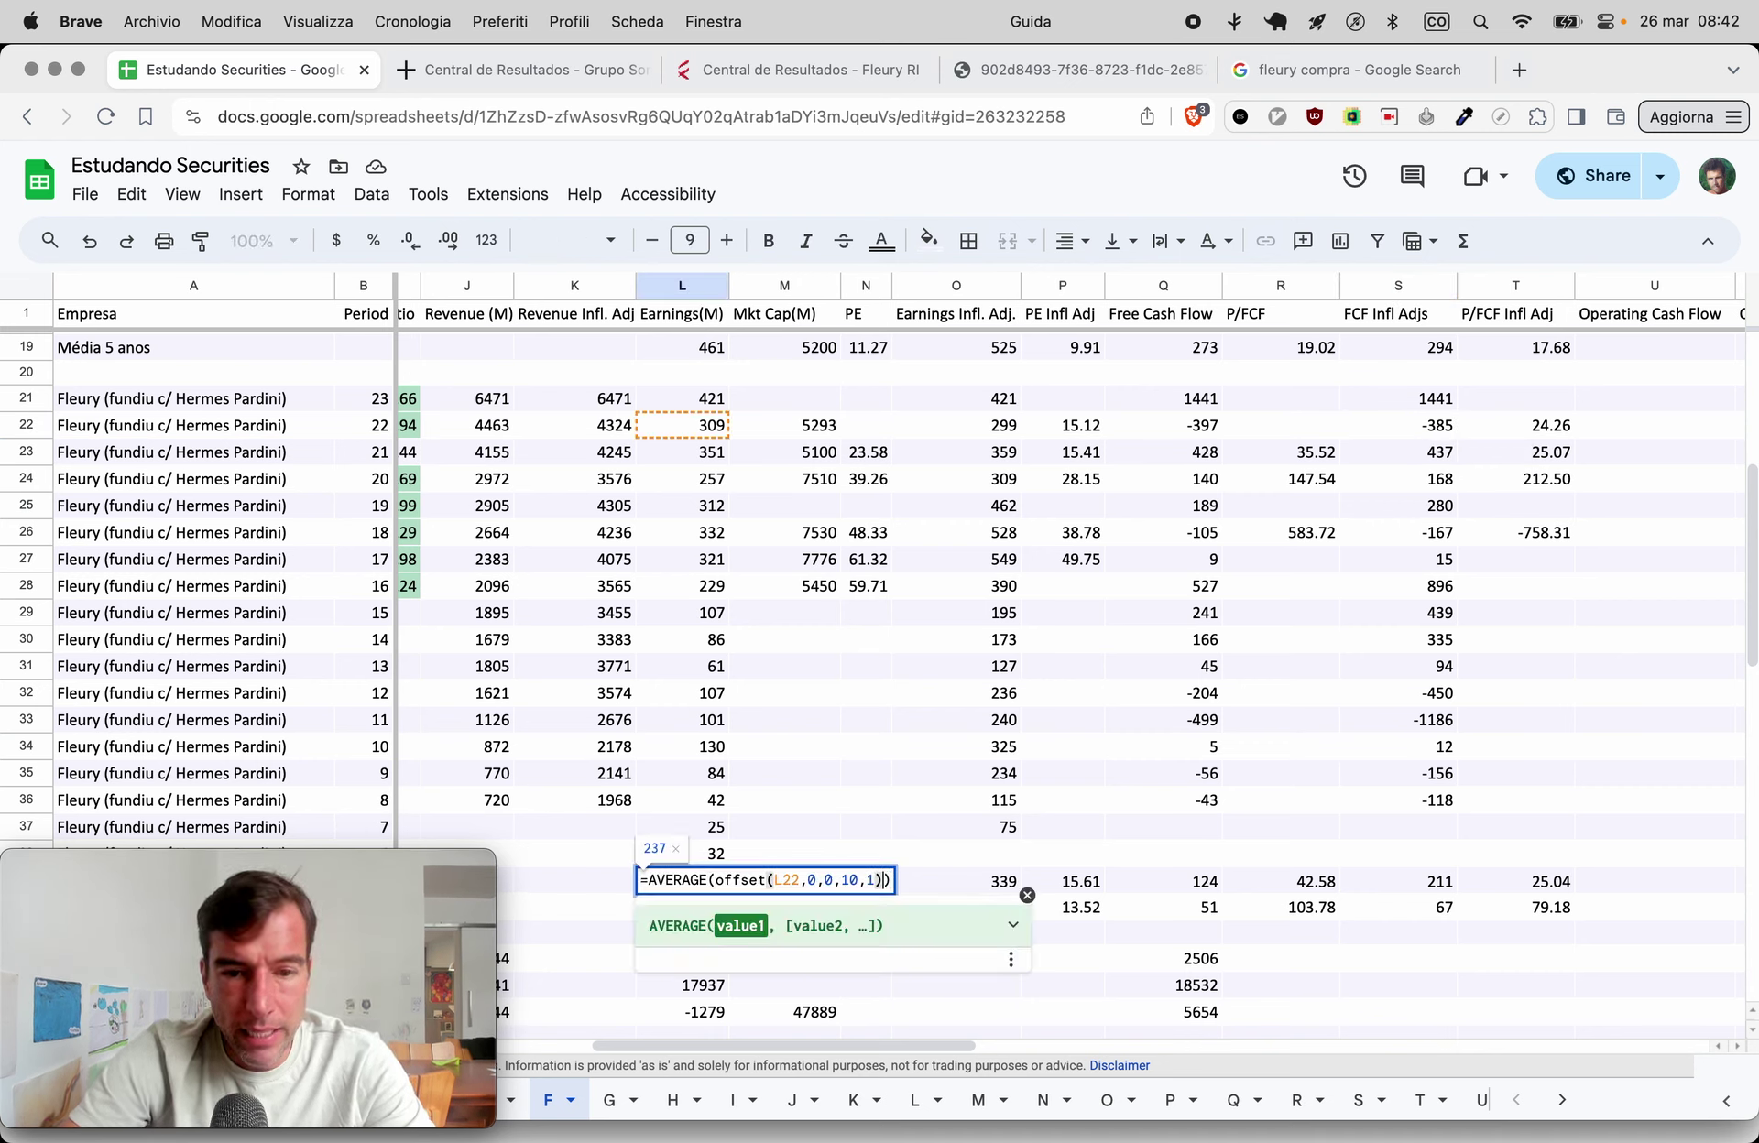
key("BackSpace")
type("1")
key("Return")
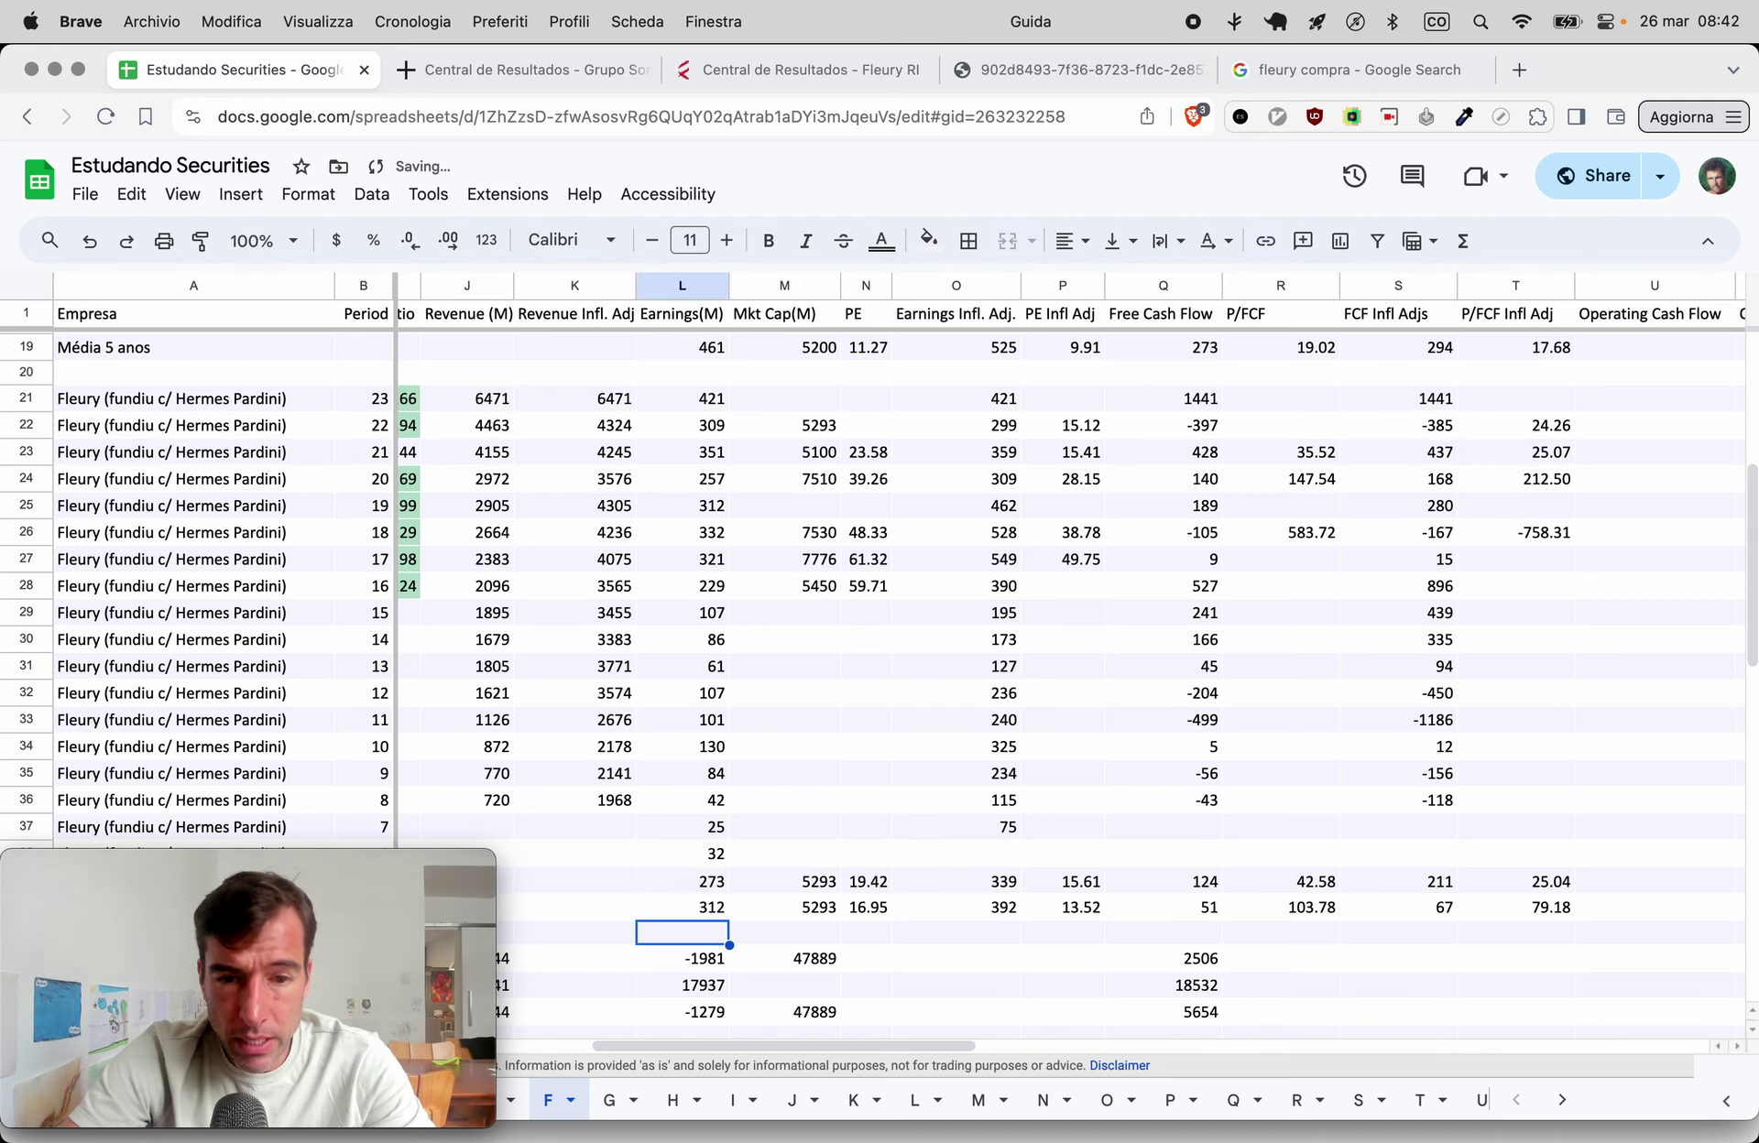
Change the Earnings(M) formula in Fleury's Média 5 anos row so its five-row average starts at L21.
key("Return")
key("Left")
key("Left")
key("Left")
key("Left")
key("Left")
key("Left")
key("Left")
key("Left")
key("Left")
key("Left")
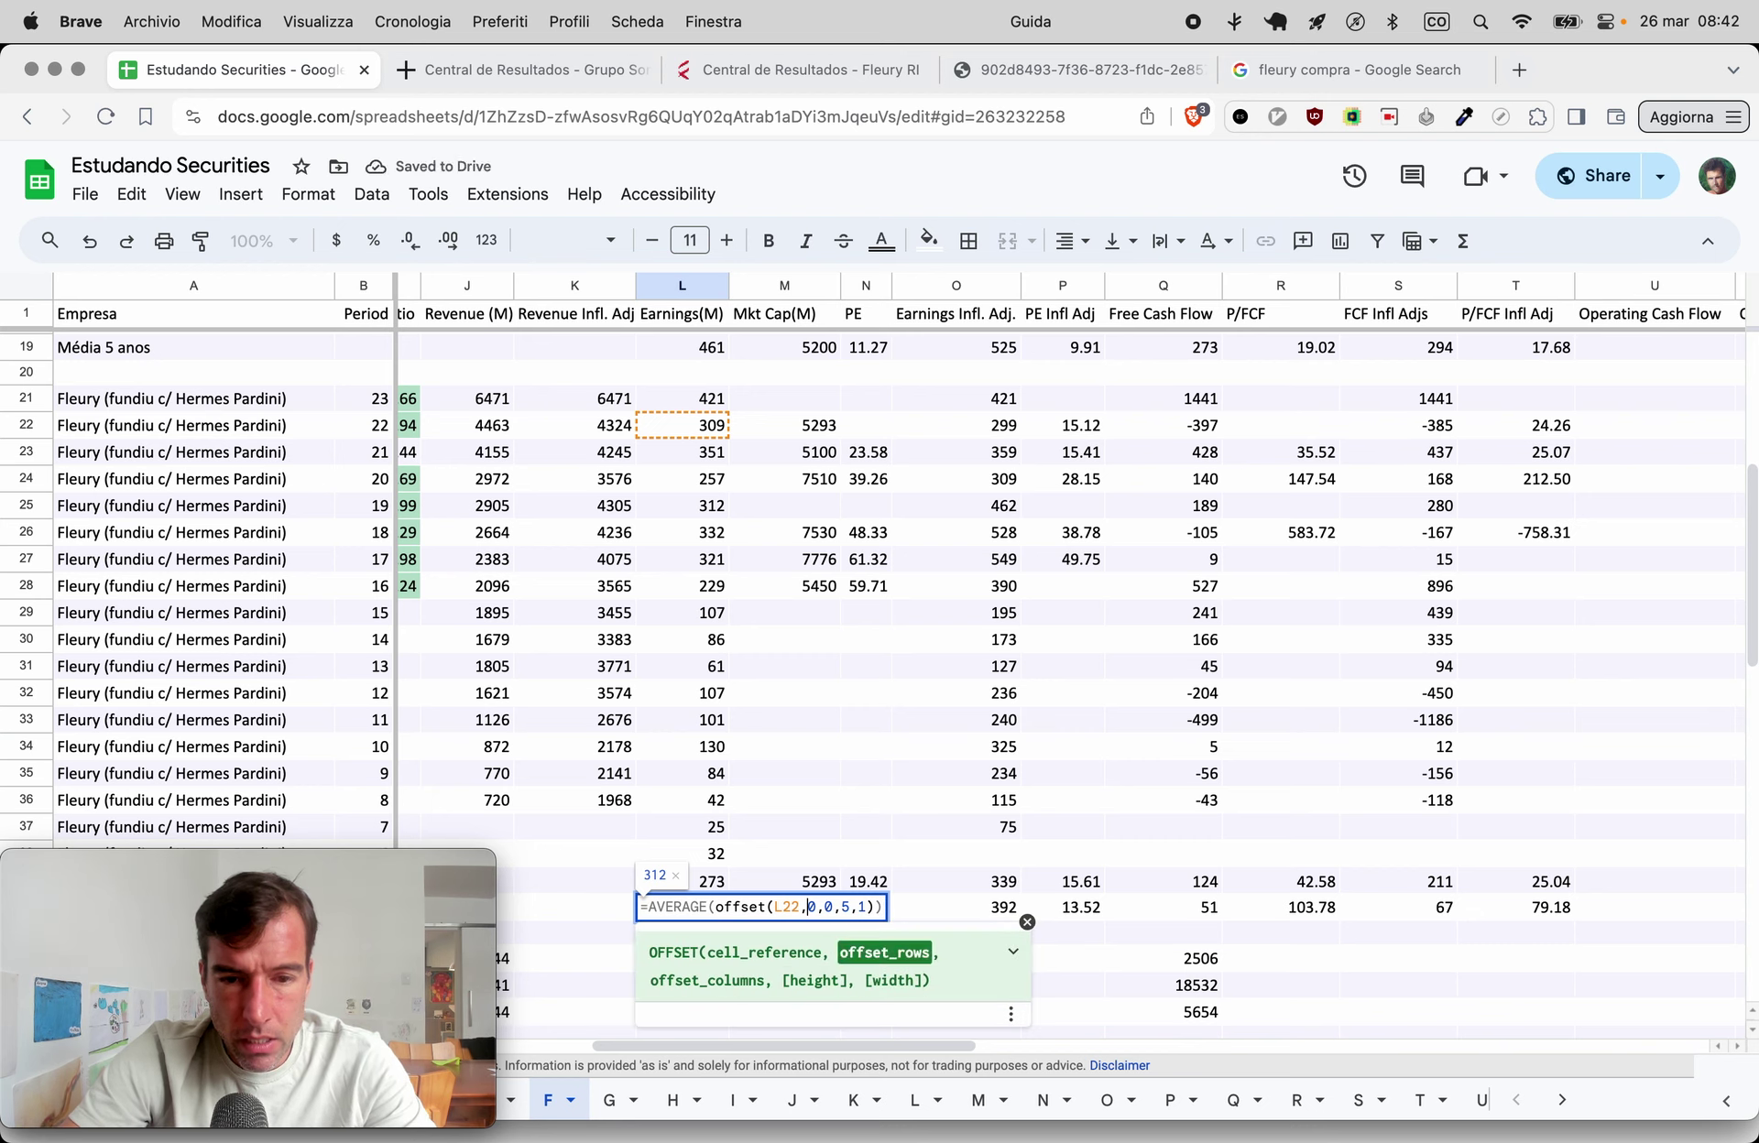
key("BackSpace")
type("1")
key("Return")
Copy Fleury's two Earnings(M) average formulas to the Earnings Infl. Adj., Free Cash Flow and FCF Infl Adjs columns of the same rows.
key("Up")
key("shift+Up")
key("ctrl+c")
key("Right")
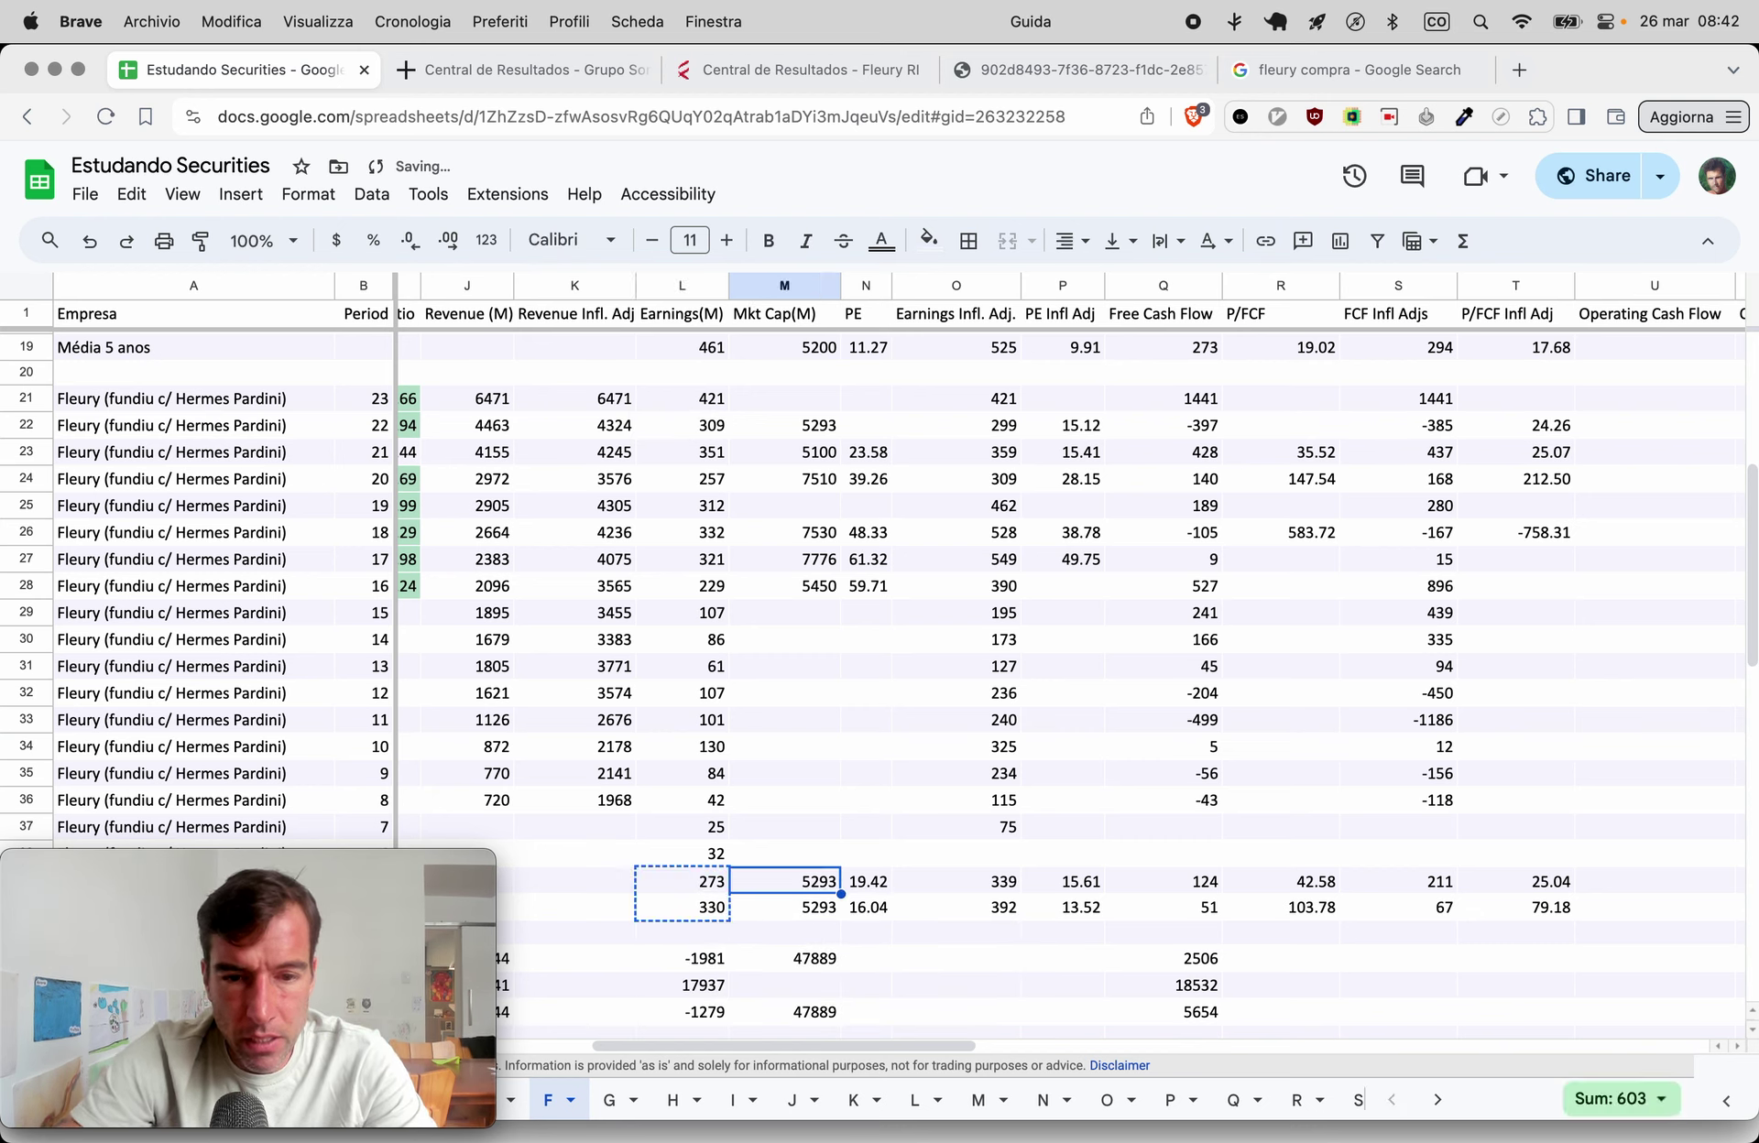
key("Right")
key("Right")
key("ctrl+v")
key("Right")
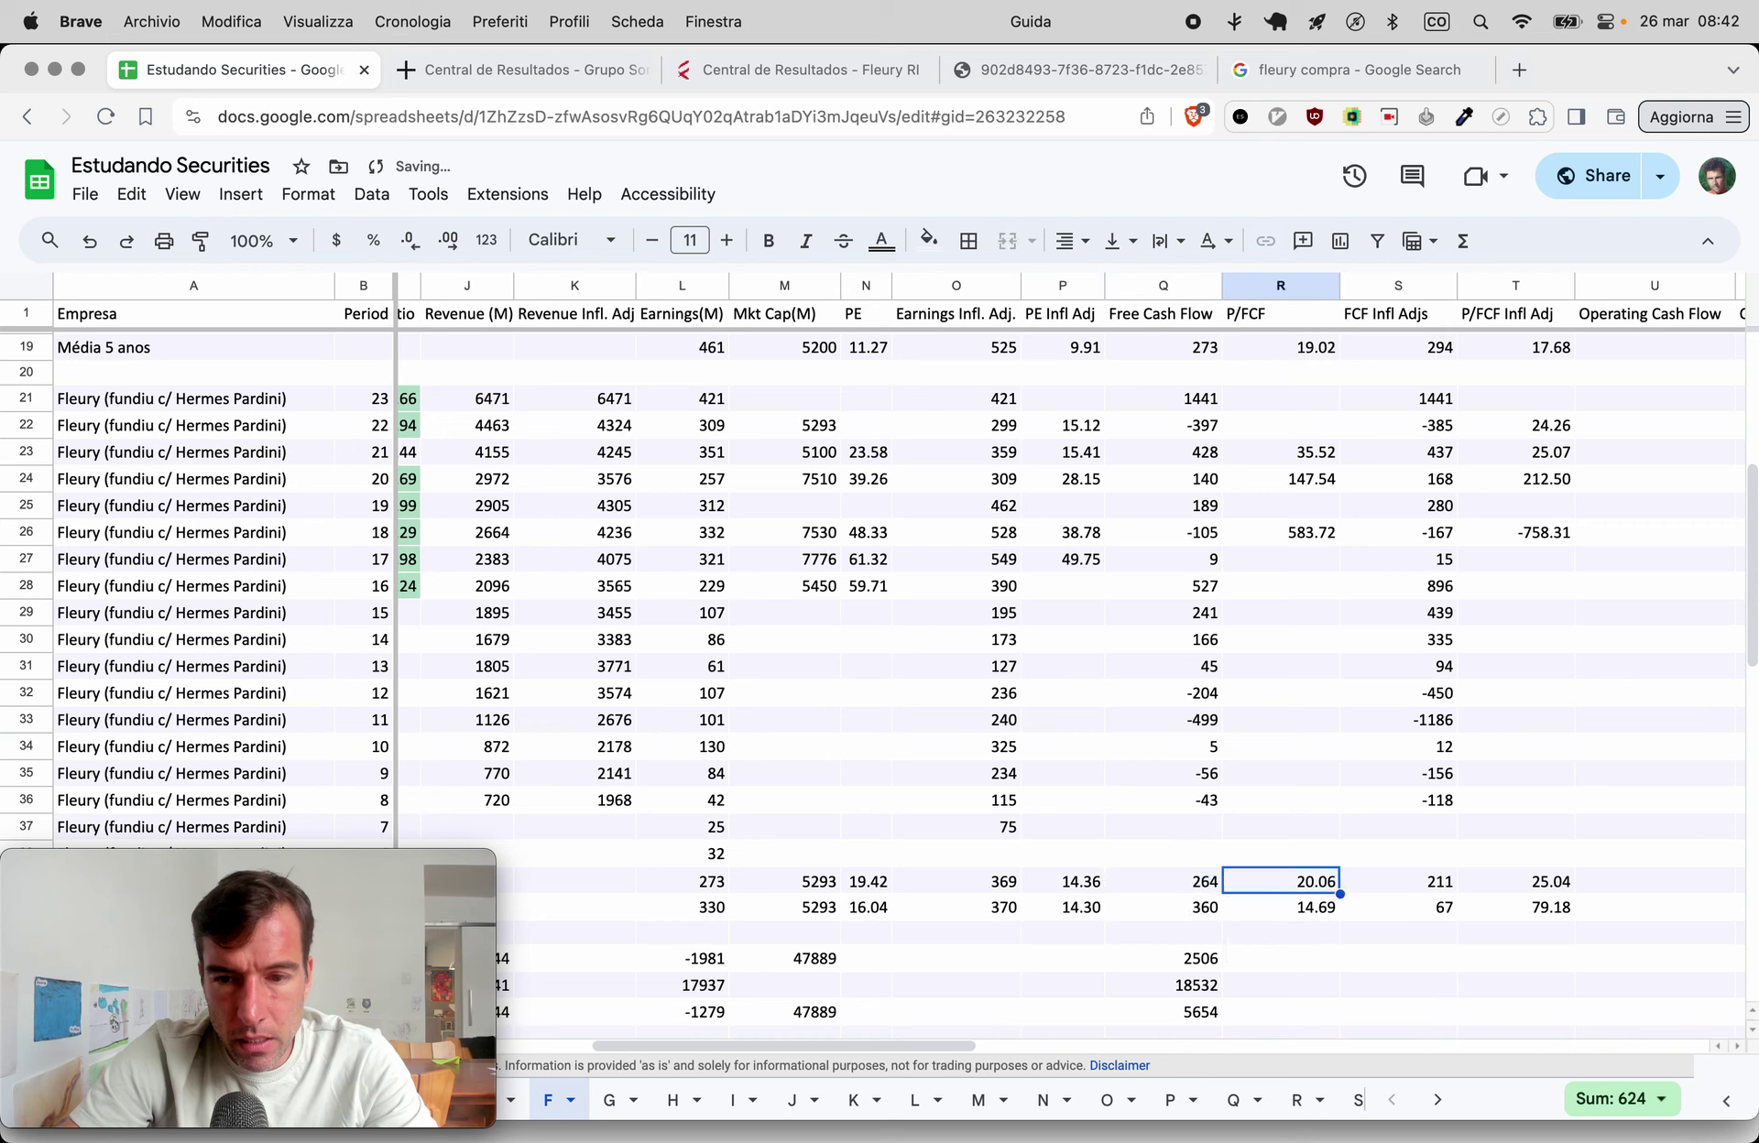
key("Right")
key("super+v")
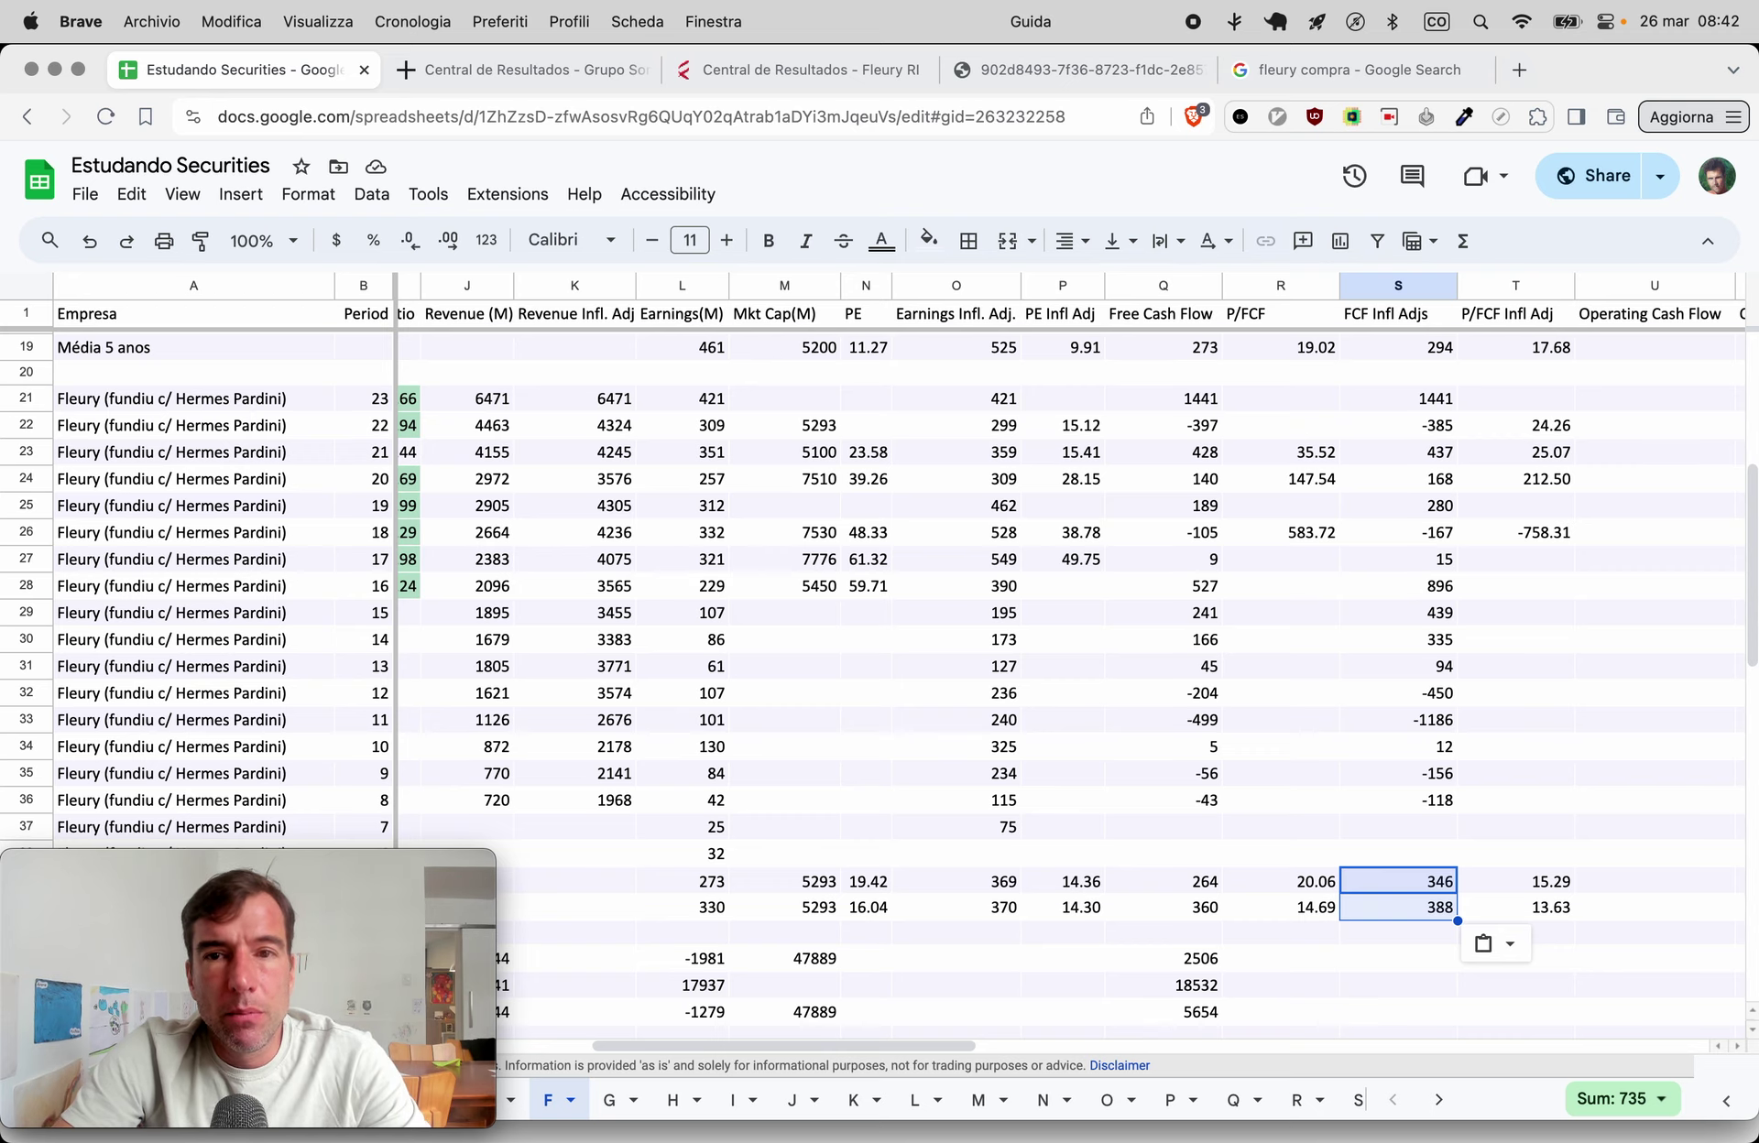
Search the web for "fleury market cap yahoo finance" in a new tab and open the FLRY3.SA quote on Yahoo Finance.
key("super+t")
type("fleury")
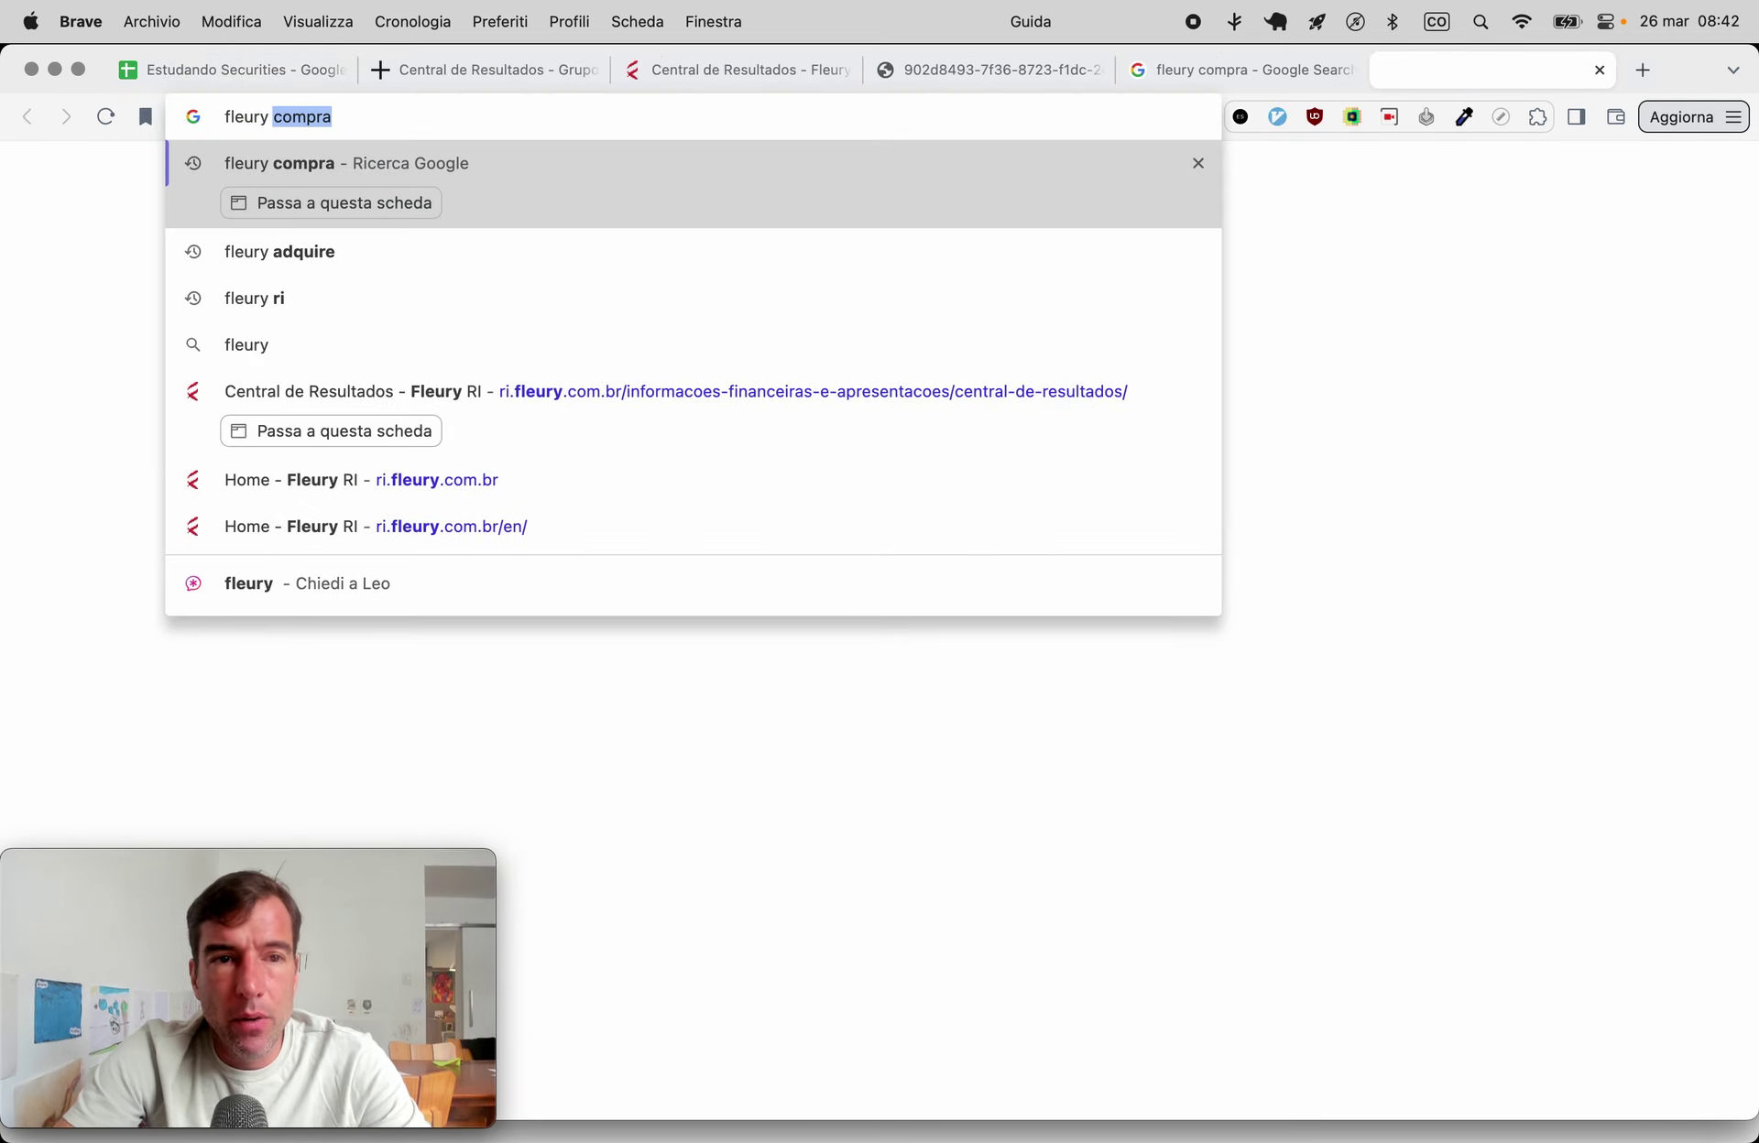
type("  market cap yahoo finance")
key("Return")
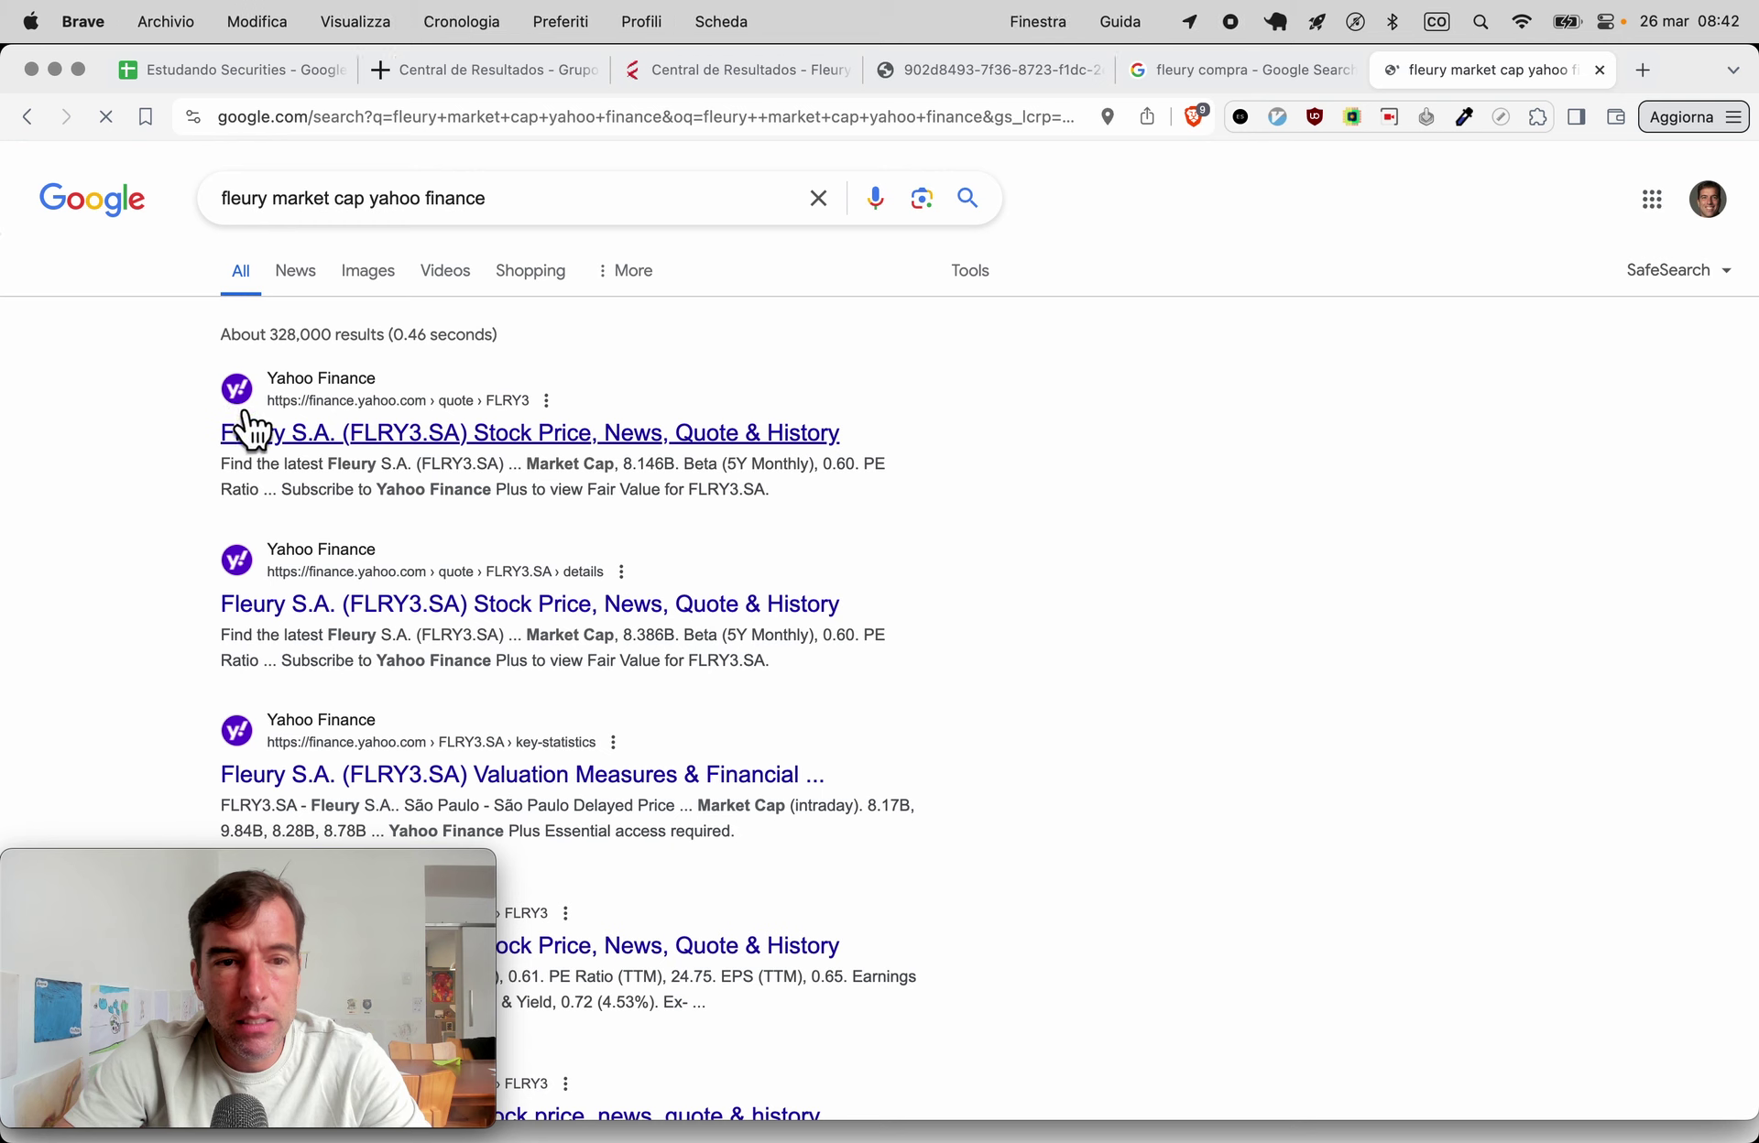
left_click(264, 433)
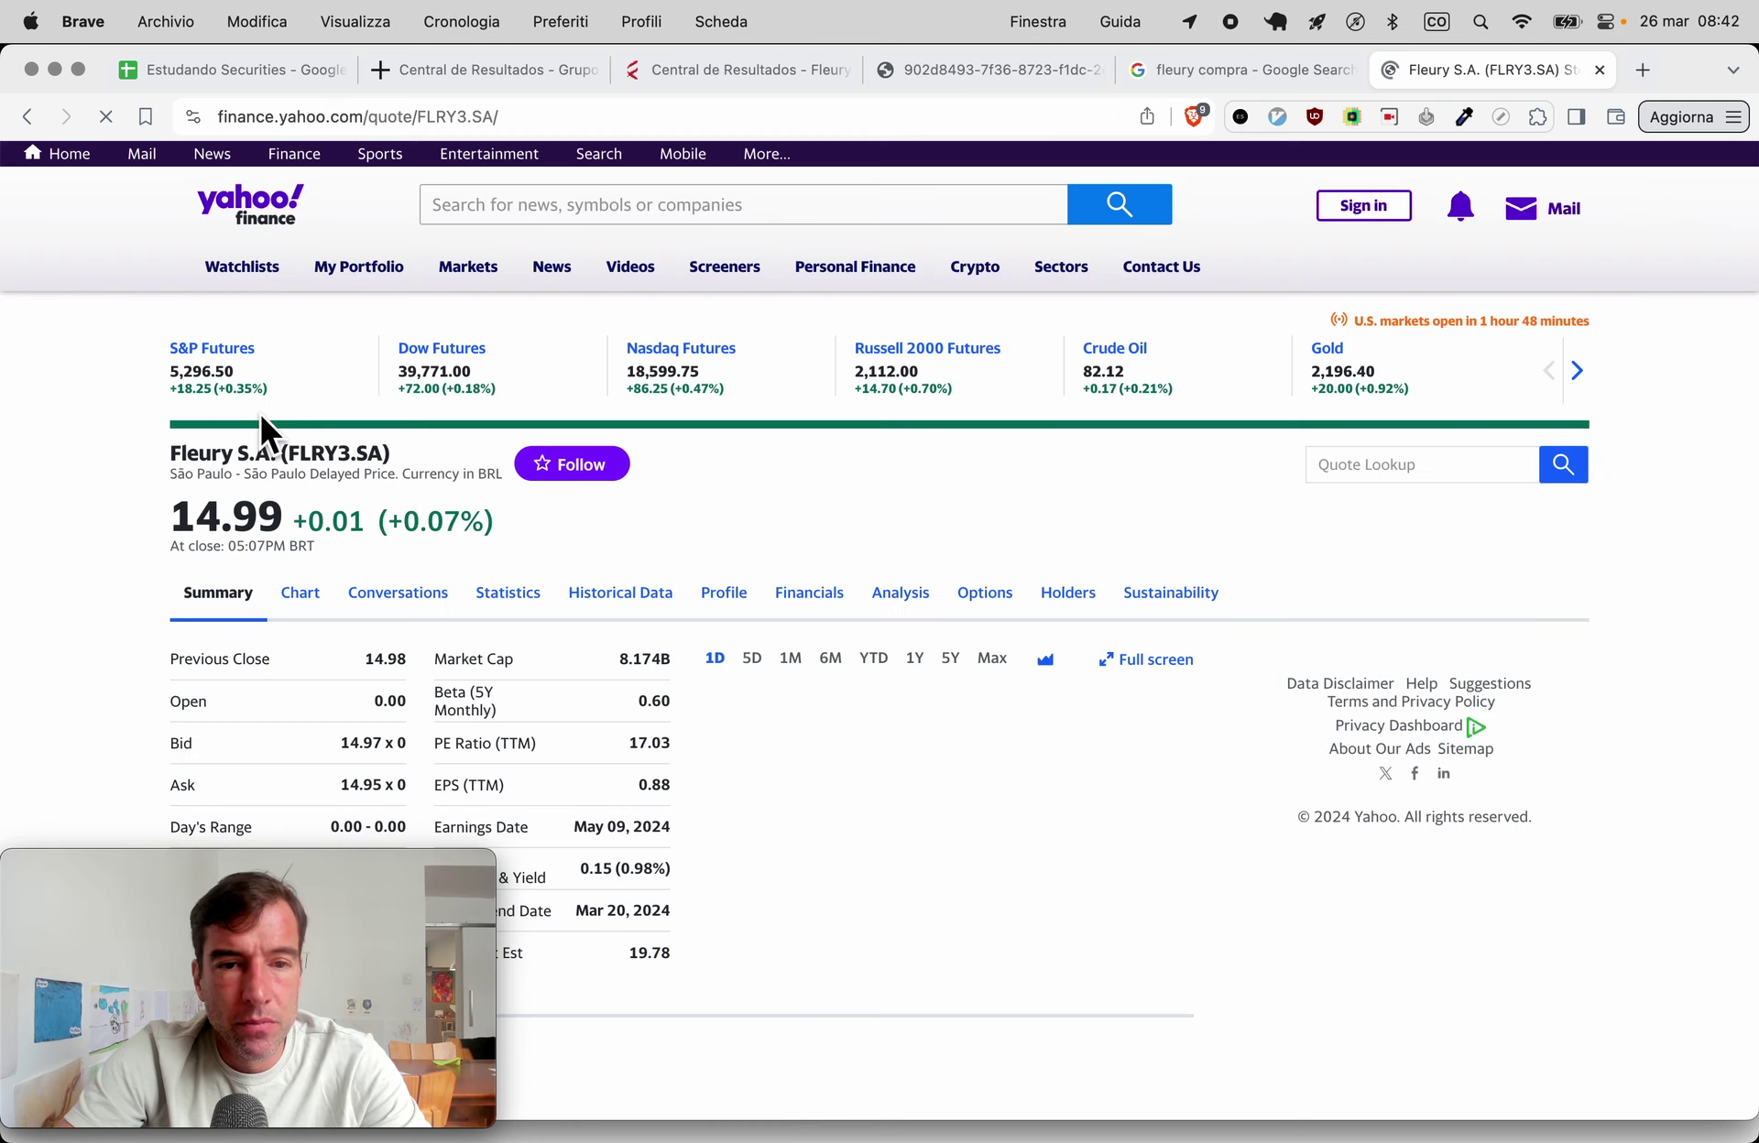
Return to the Estudando Securities spreadsheet and set Mkt Cap(M) in Fleury's Média 10 anos row to 8174.
left_click(263, 71)
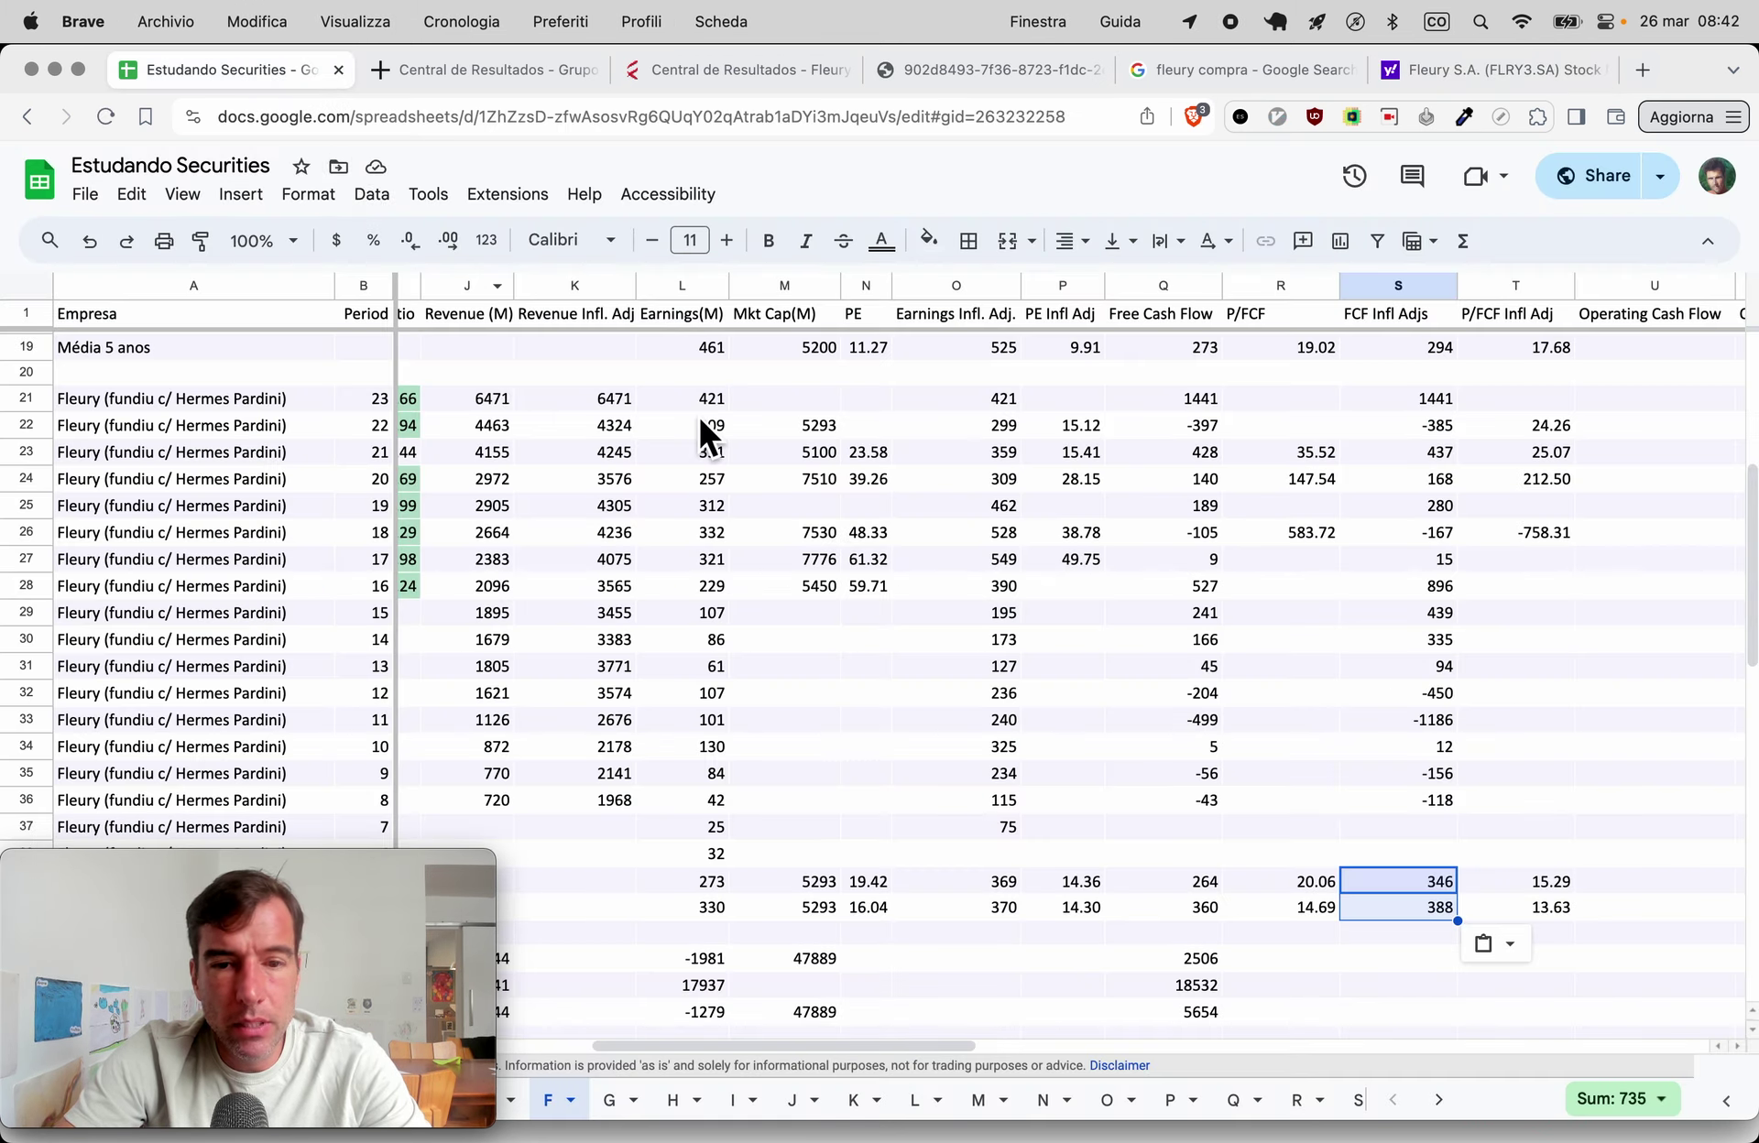
left_click(817, 886)
type("8174")
key("Return")
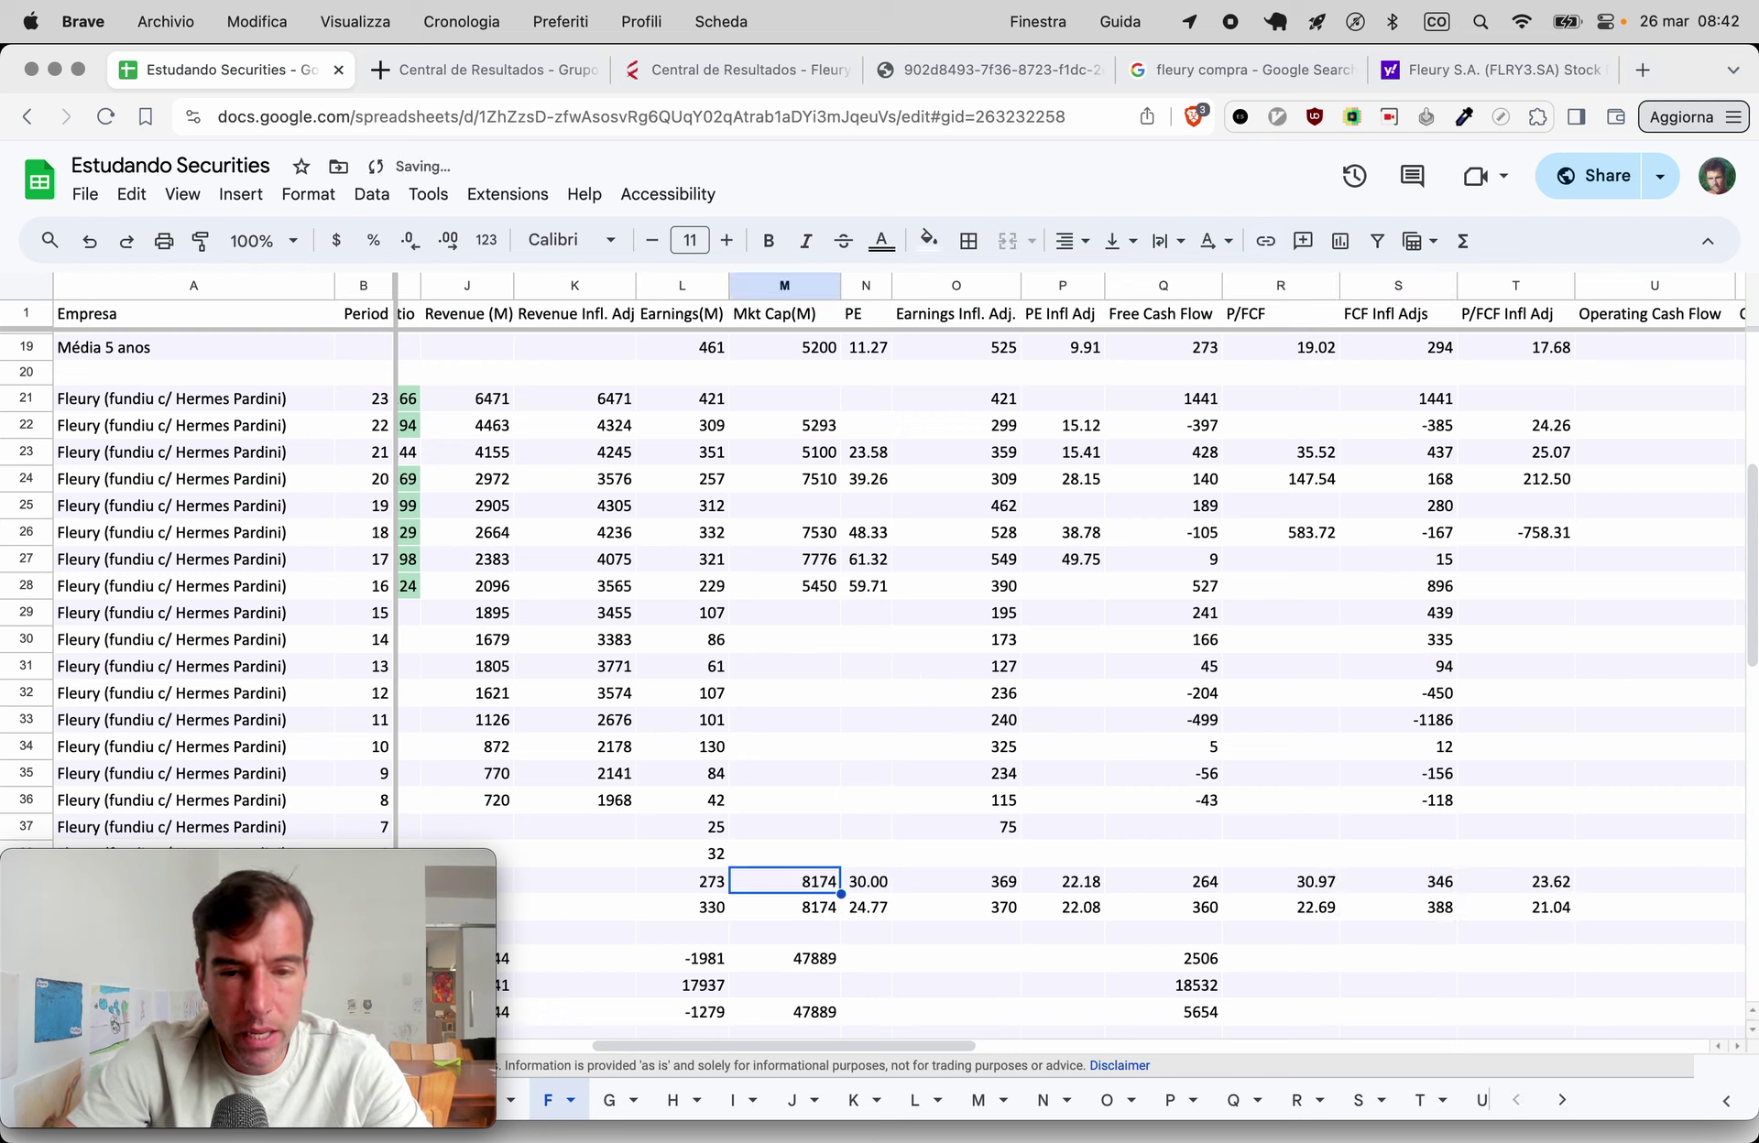
Enter 8174 as the Mkt Cap(M) in the Fleury period 23 row.
key("Up")
key("Up")
key("Up")
key("Up")
key("Up")
key("Up")
key("Up")
key("Up")
key("Up")
key("Up")
key("Up")
key("Up")
key("Up")
key("Up")
key("Up")
key("Up")
key("Up")
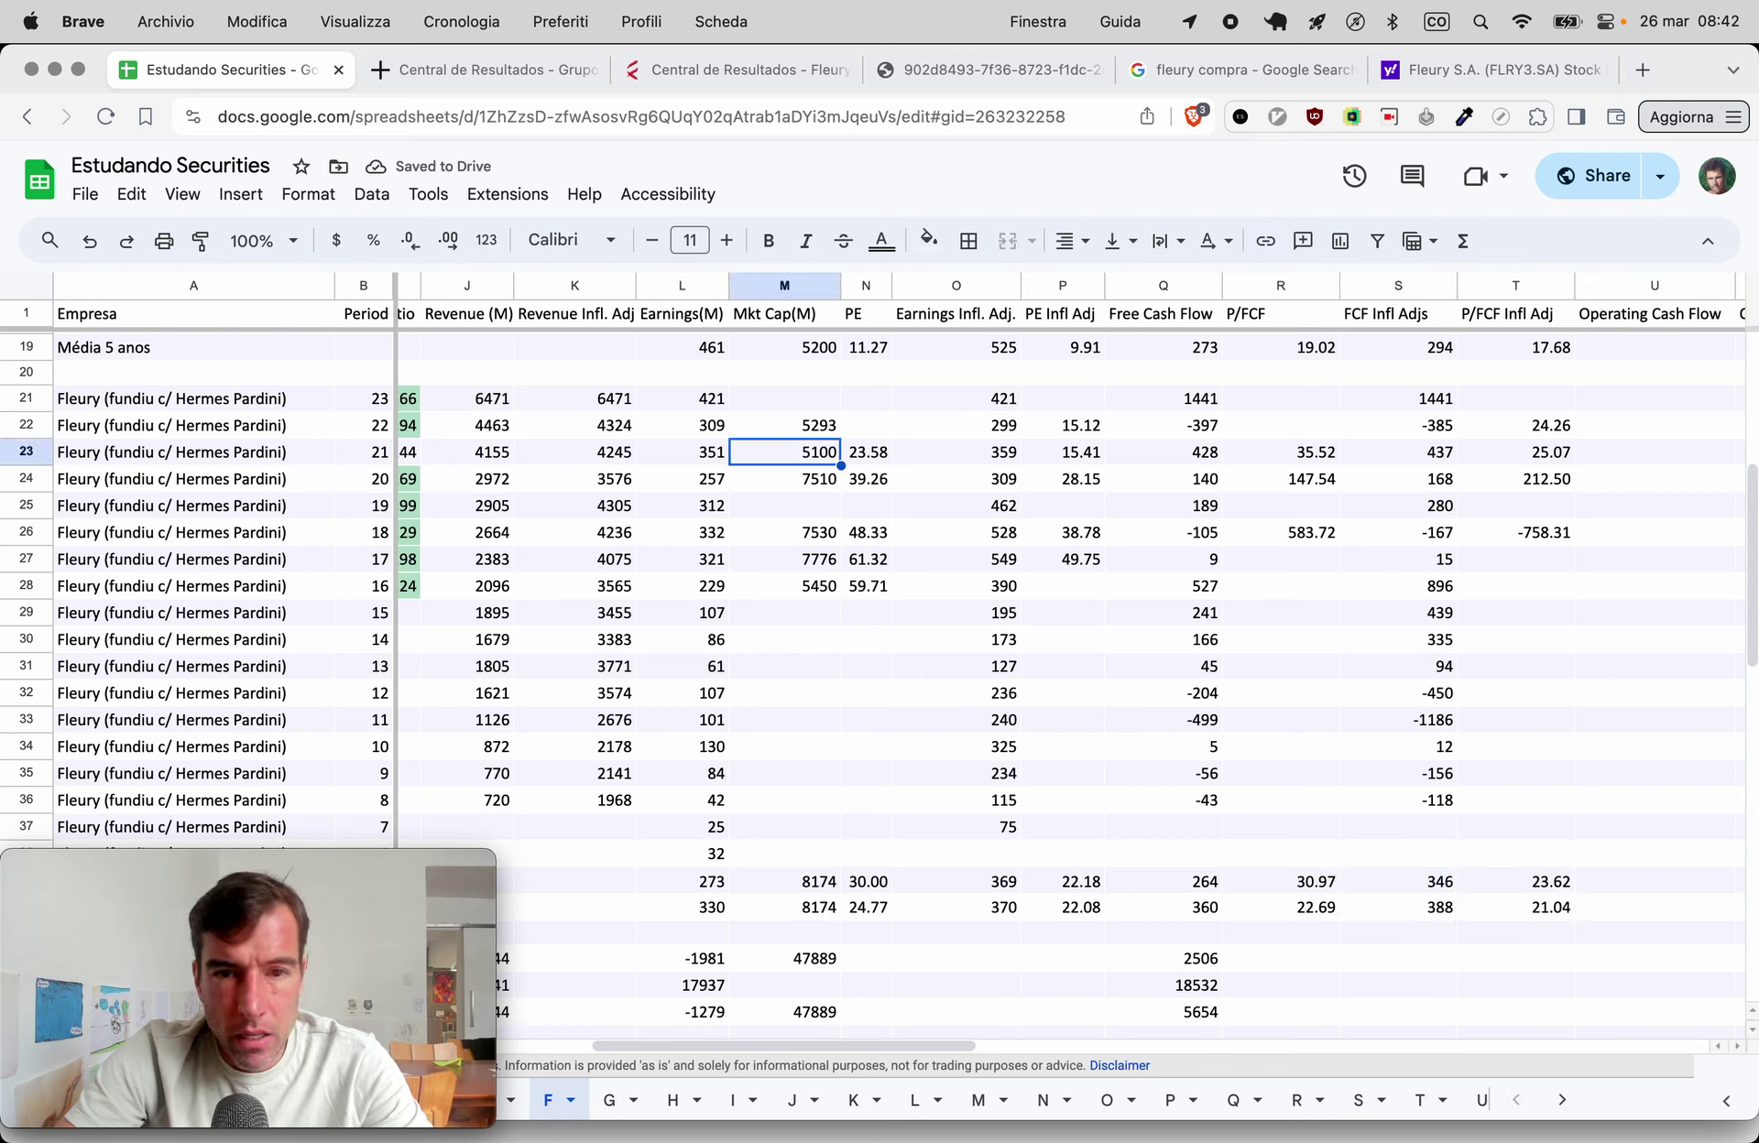
type("8174")
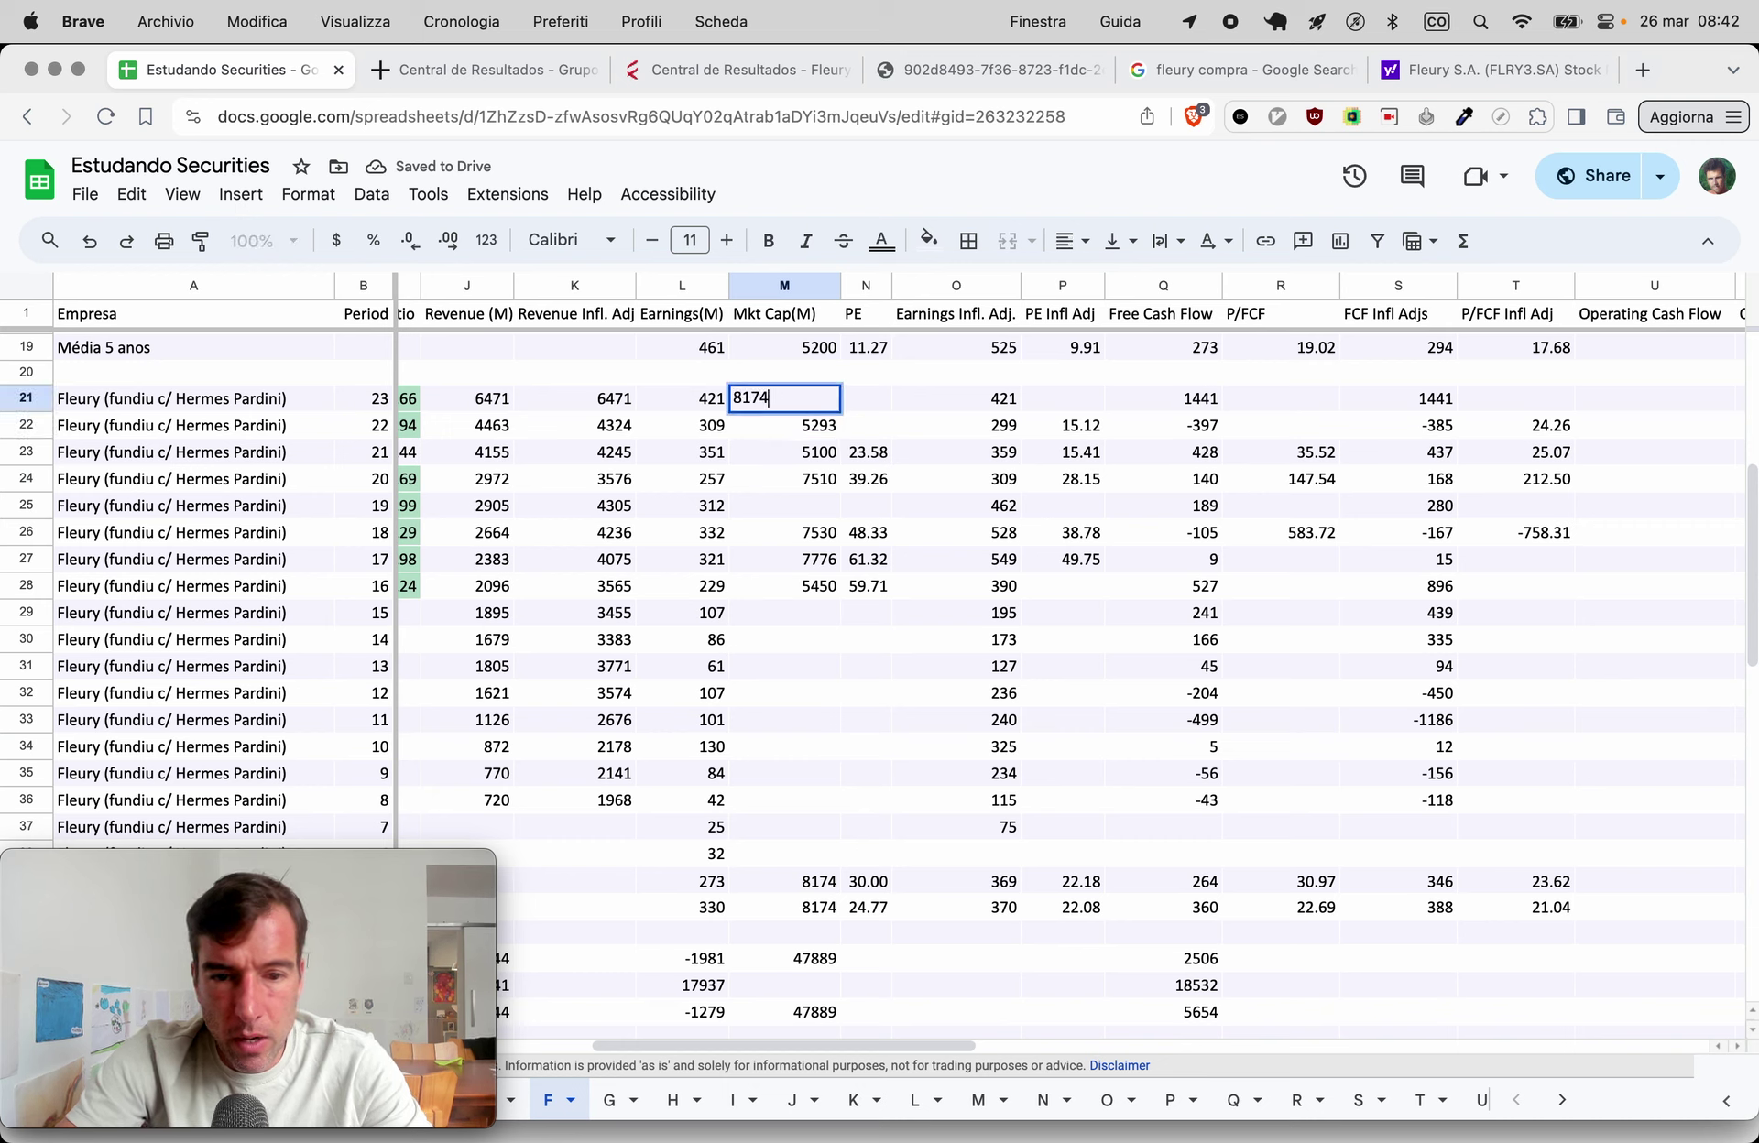
left_click(955, 398)
Enter a PE of 30 and a PE Infl Adj of 22.18 in the Fleury period 23 row.
key("Left")
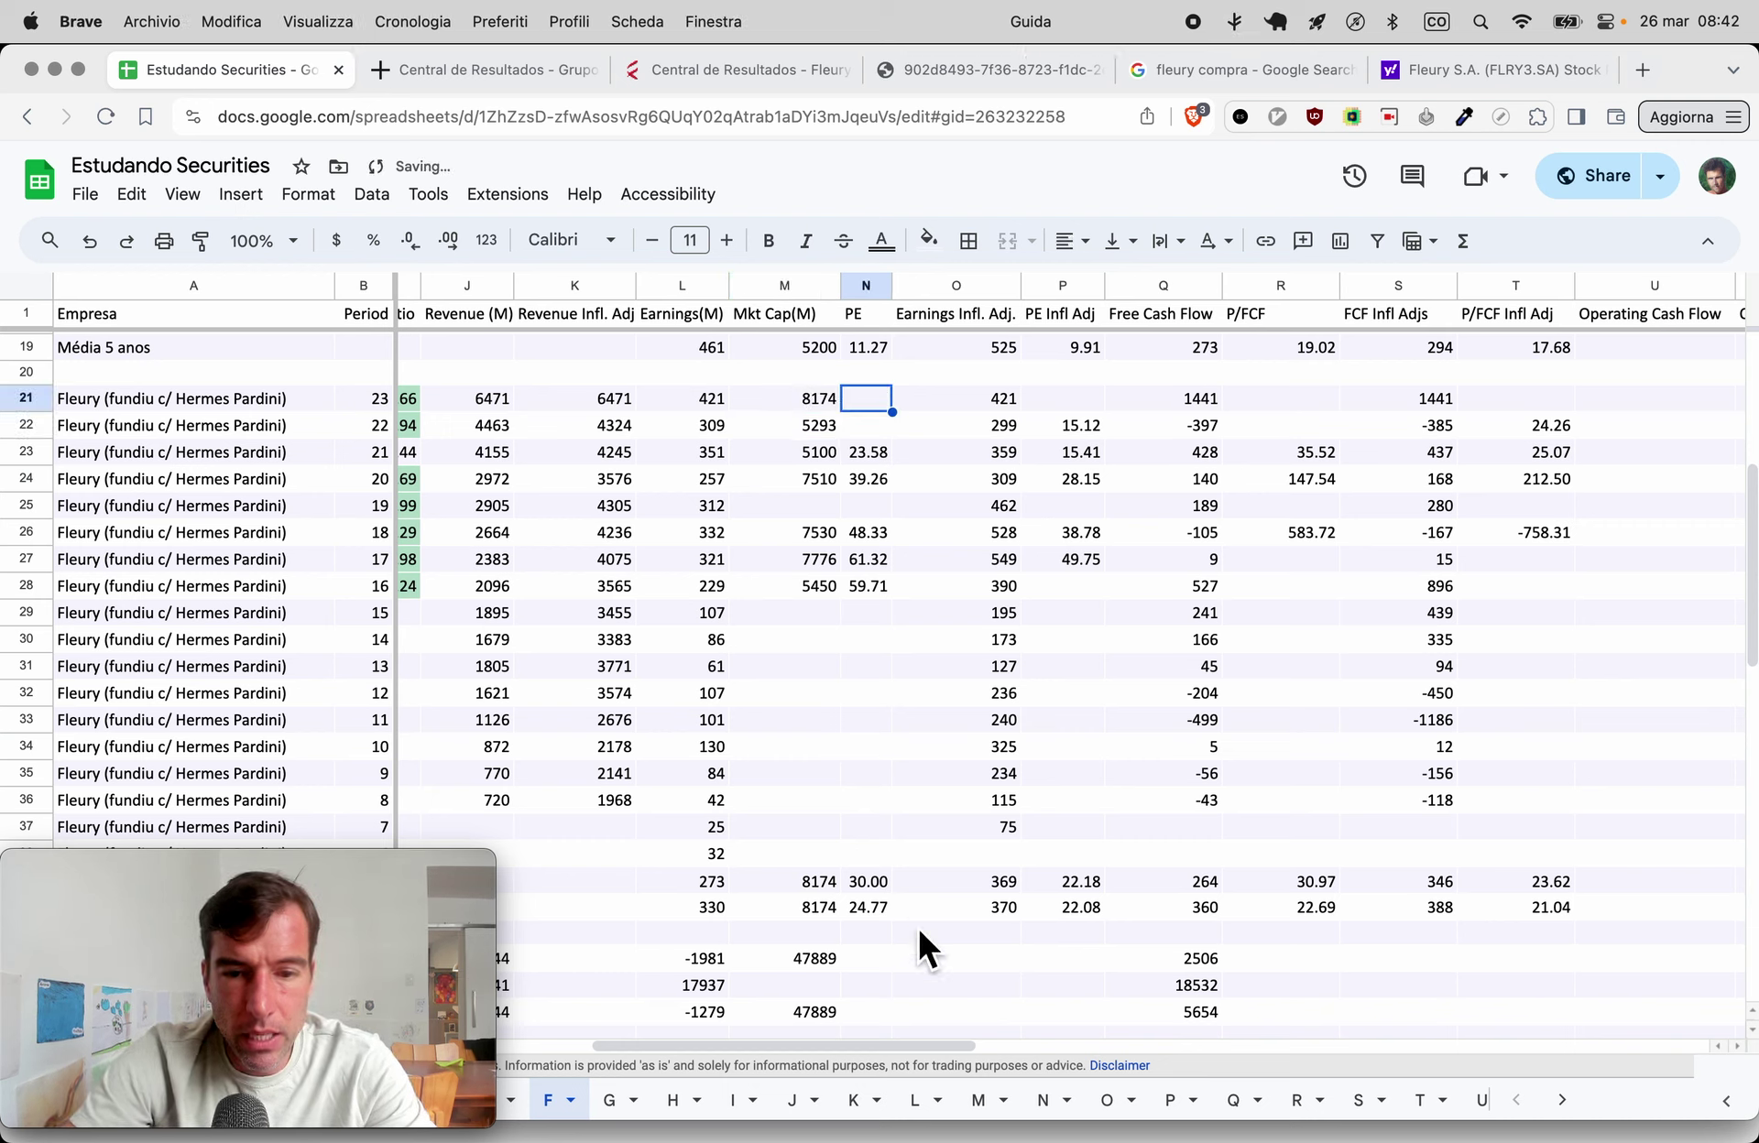
type("30")
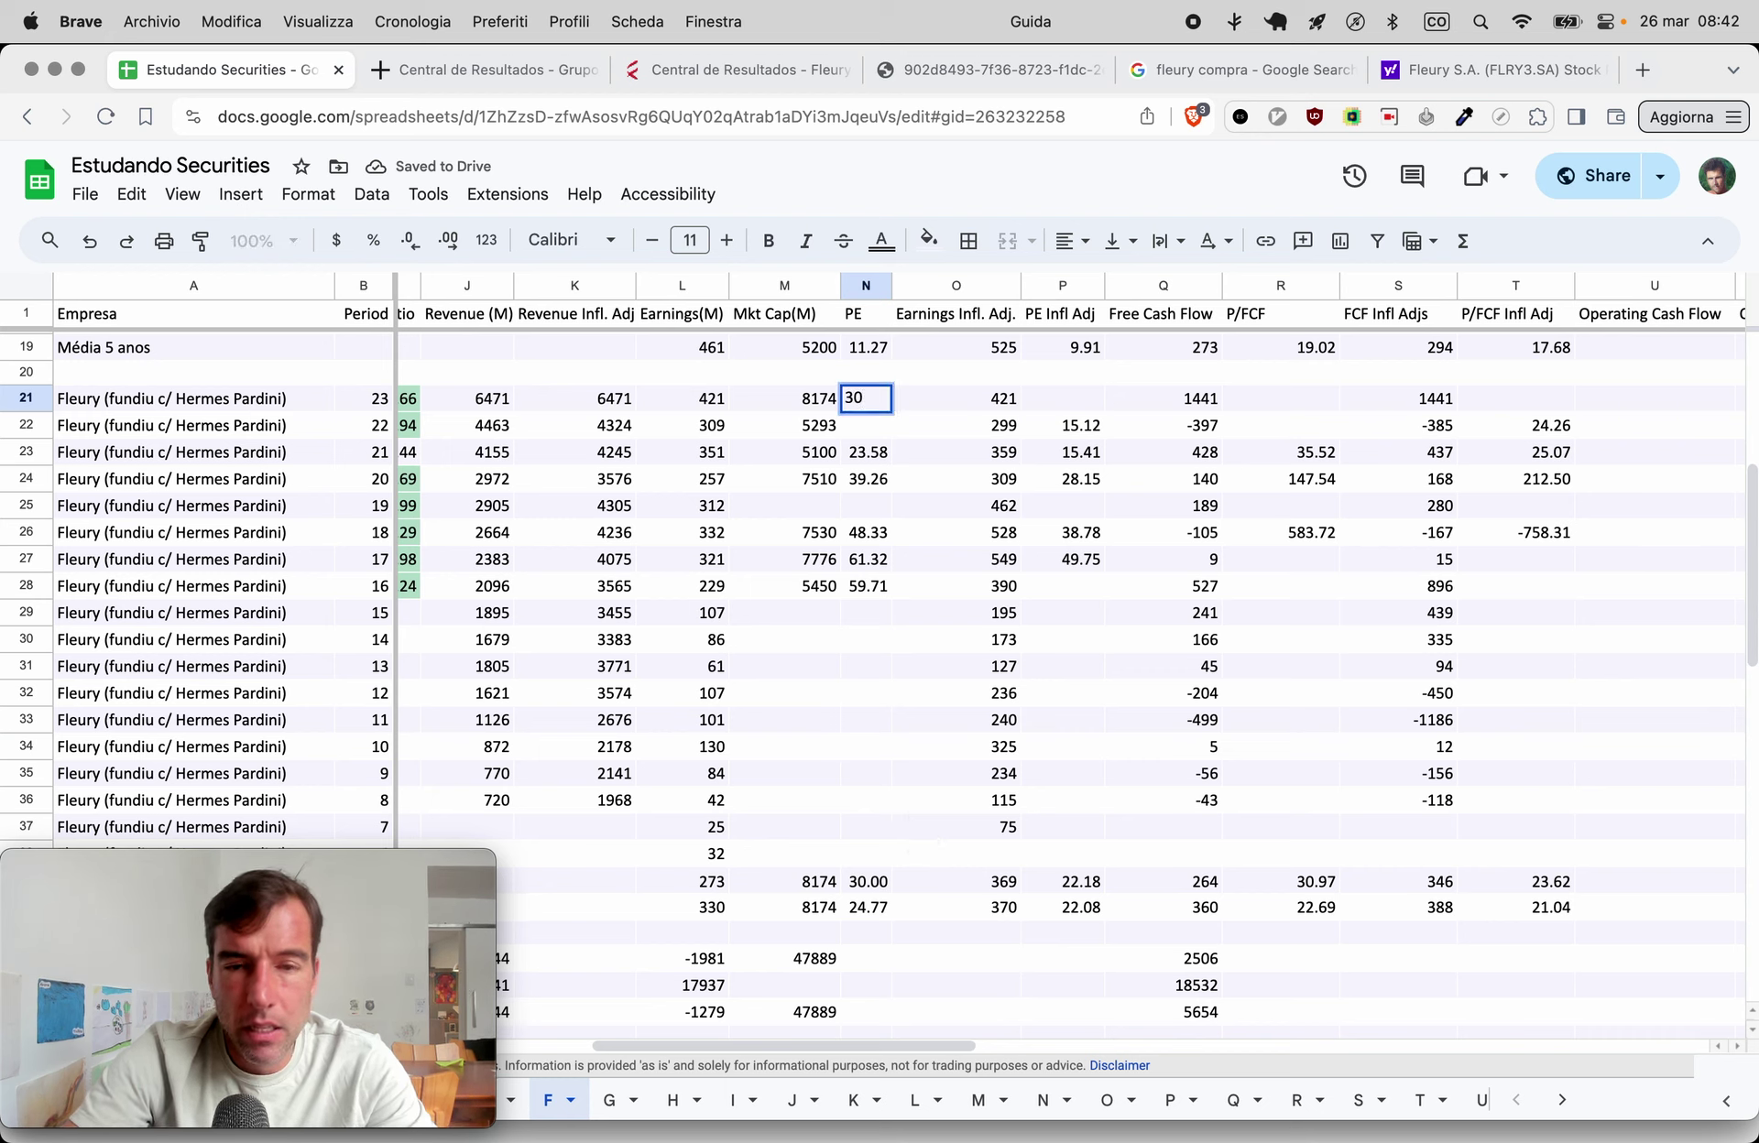
key("Right")
key("Right")
type("22.18")
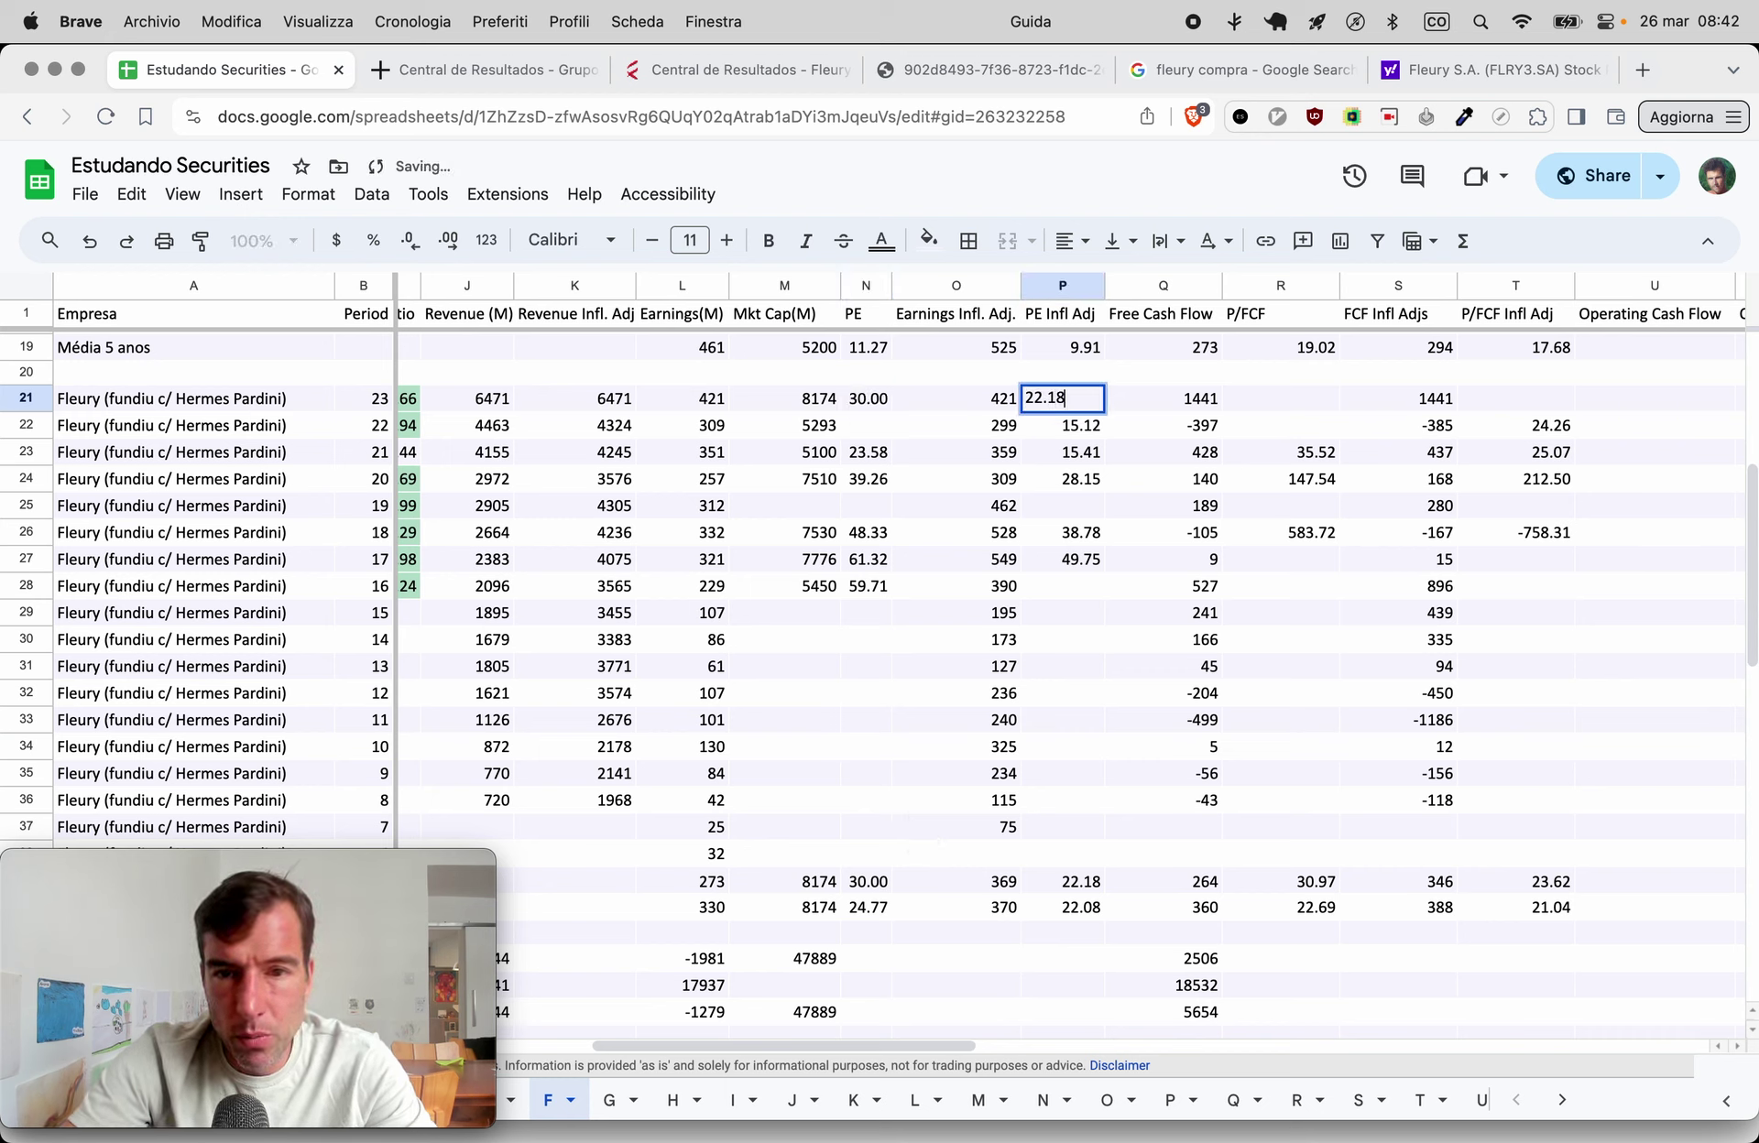
Enter a P/FCF of 30.97 and a P/FCF Infl Adj of 23.62 in the Fleury period 23 row.
key("Right")
key("Right")
type("30.u")
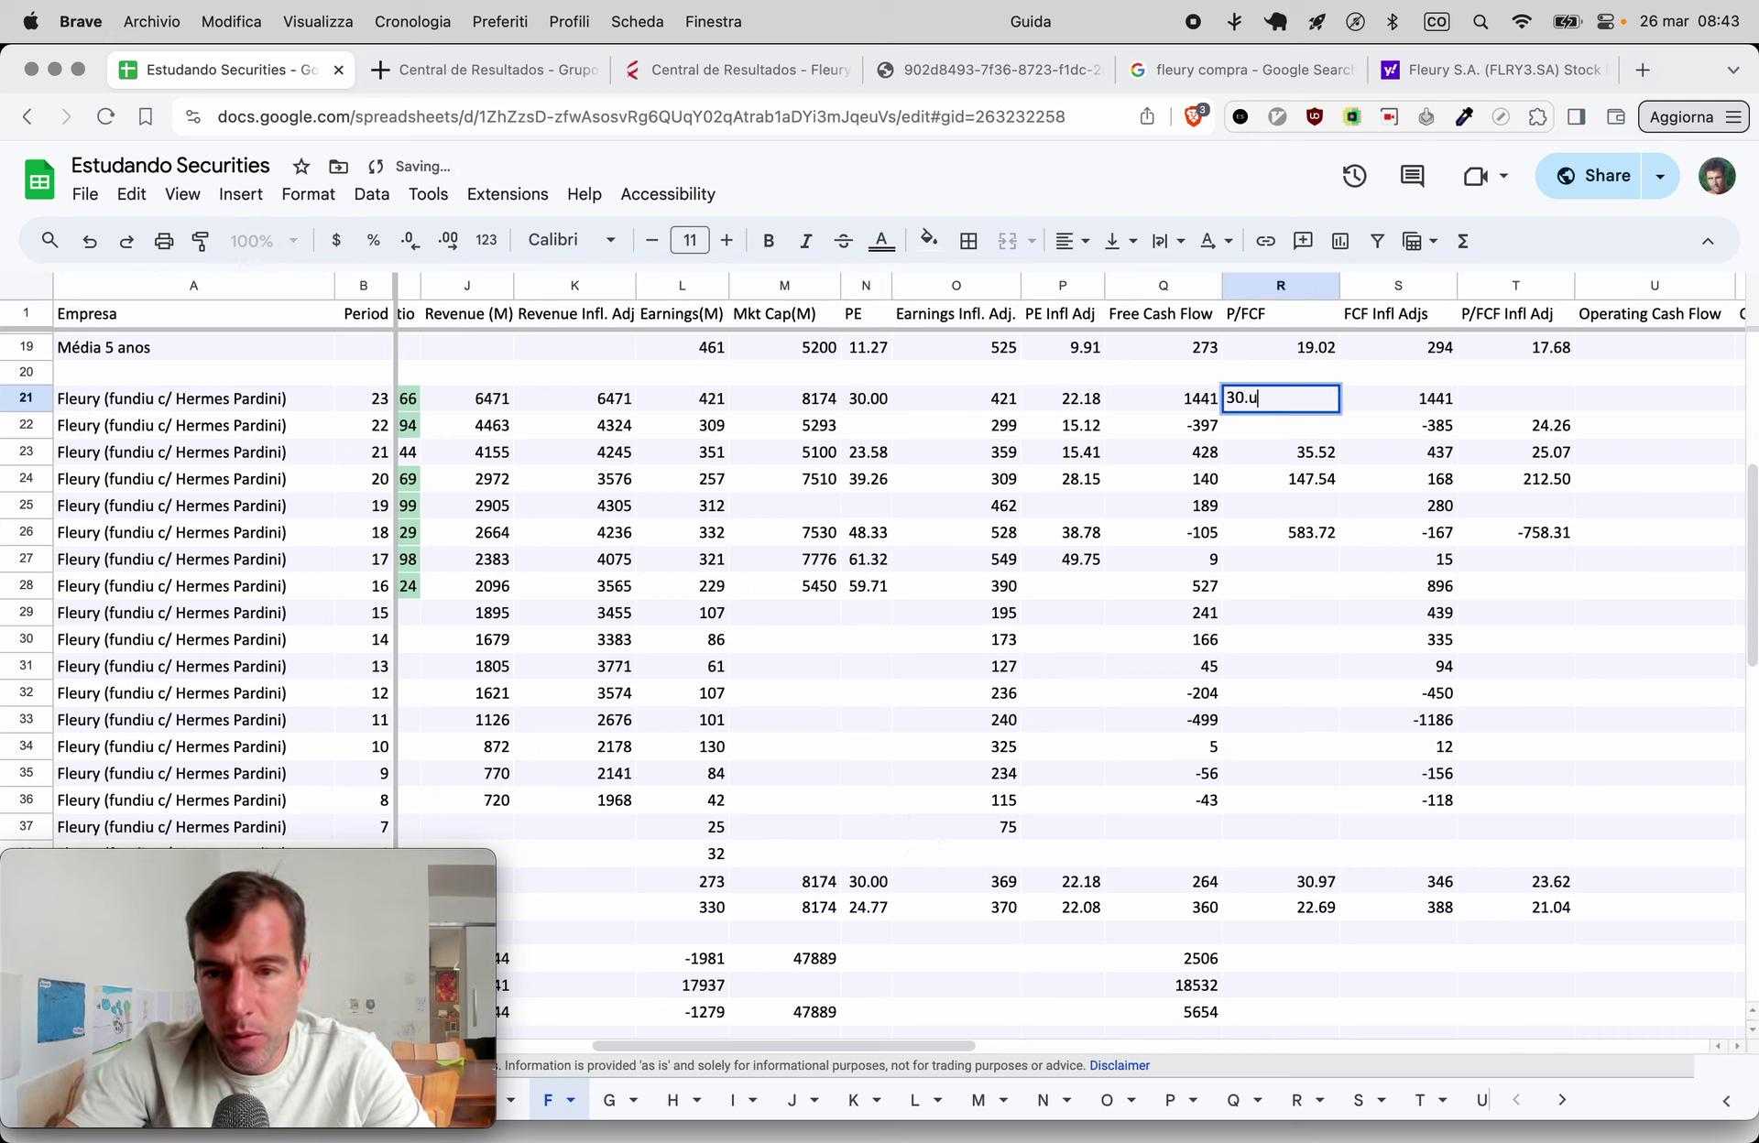
key("BackSpace")
type("97")
key("Right")
key("Right")
type("23.")
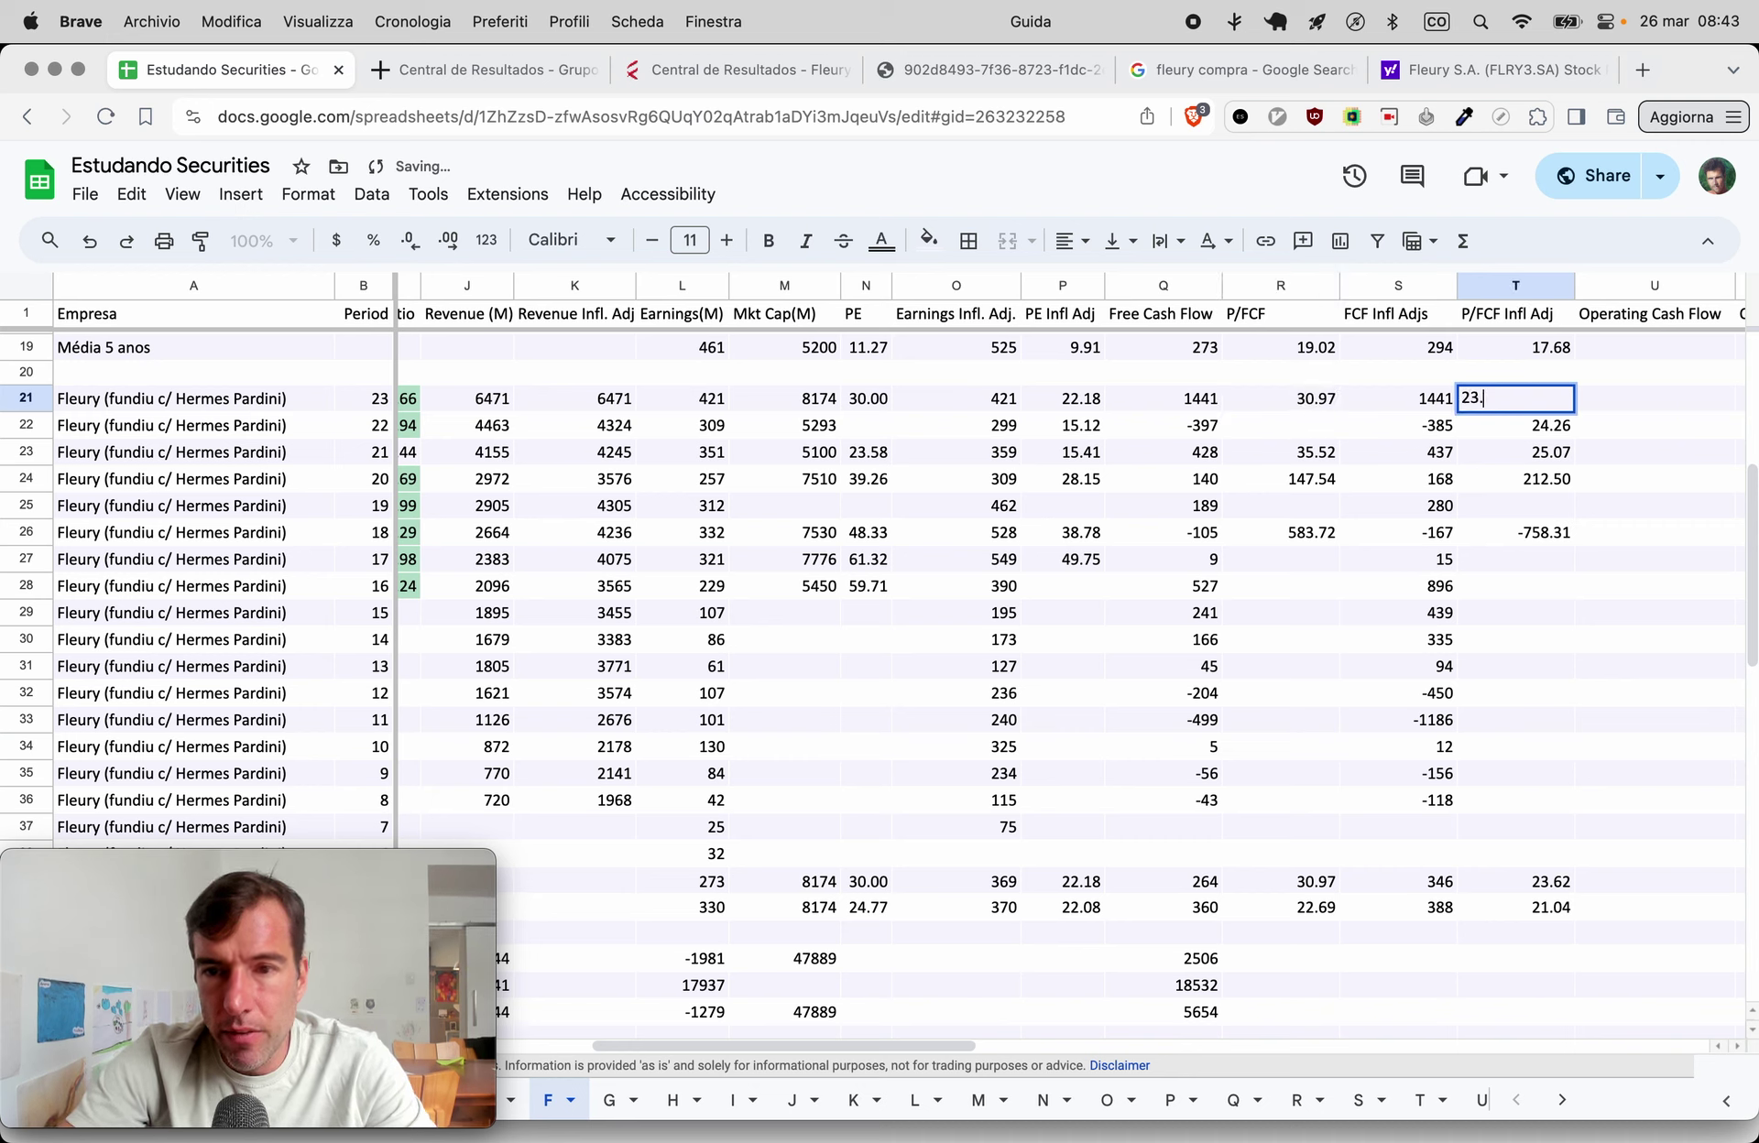
type("62")
key("Return")
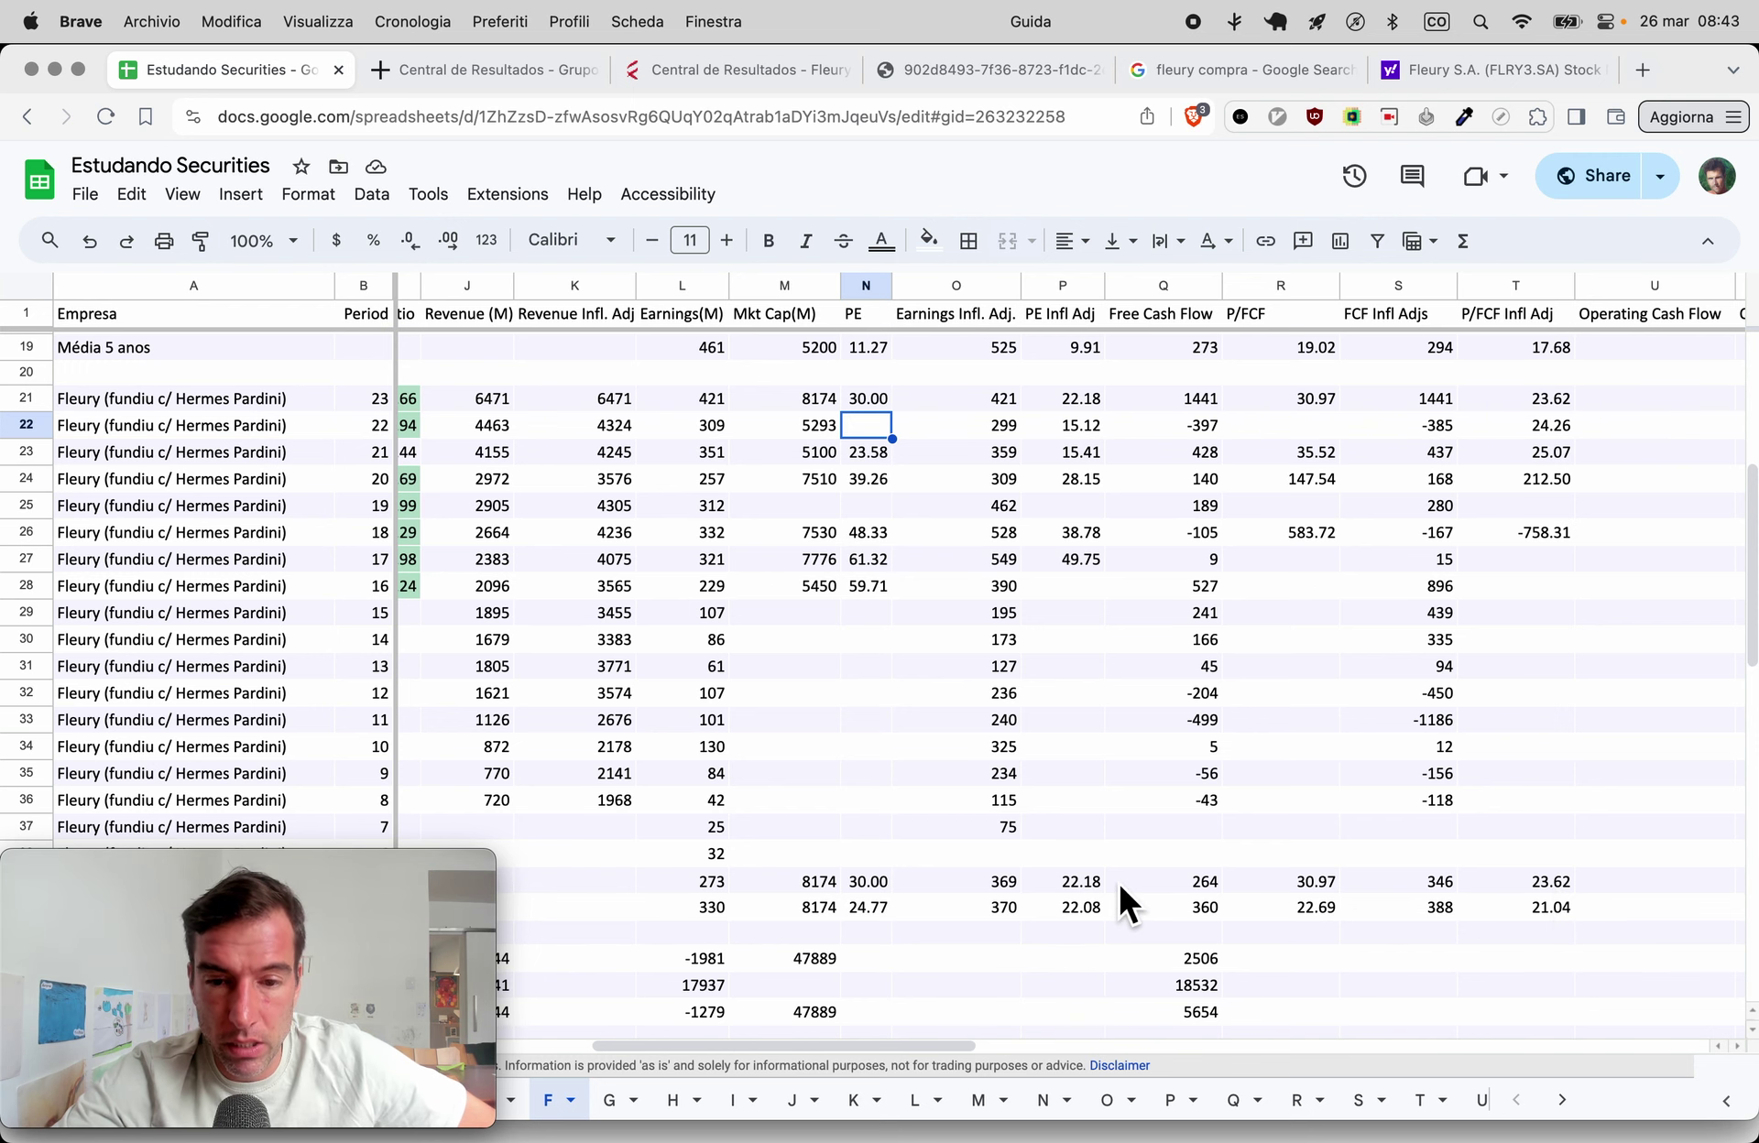
Review Fleury's debt, equity, earnings, cash flow and valuation columns across the yearly rows and the average rows.
scroll(1117, 879, "left", 10)
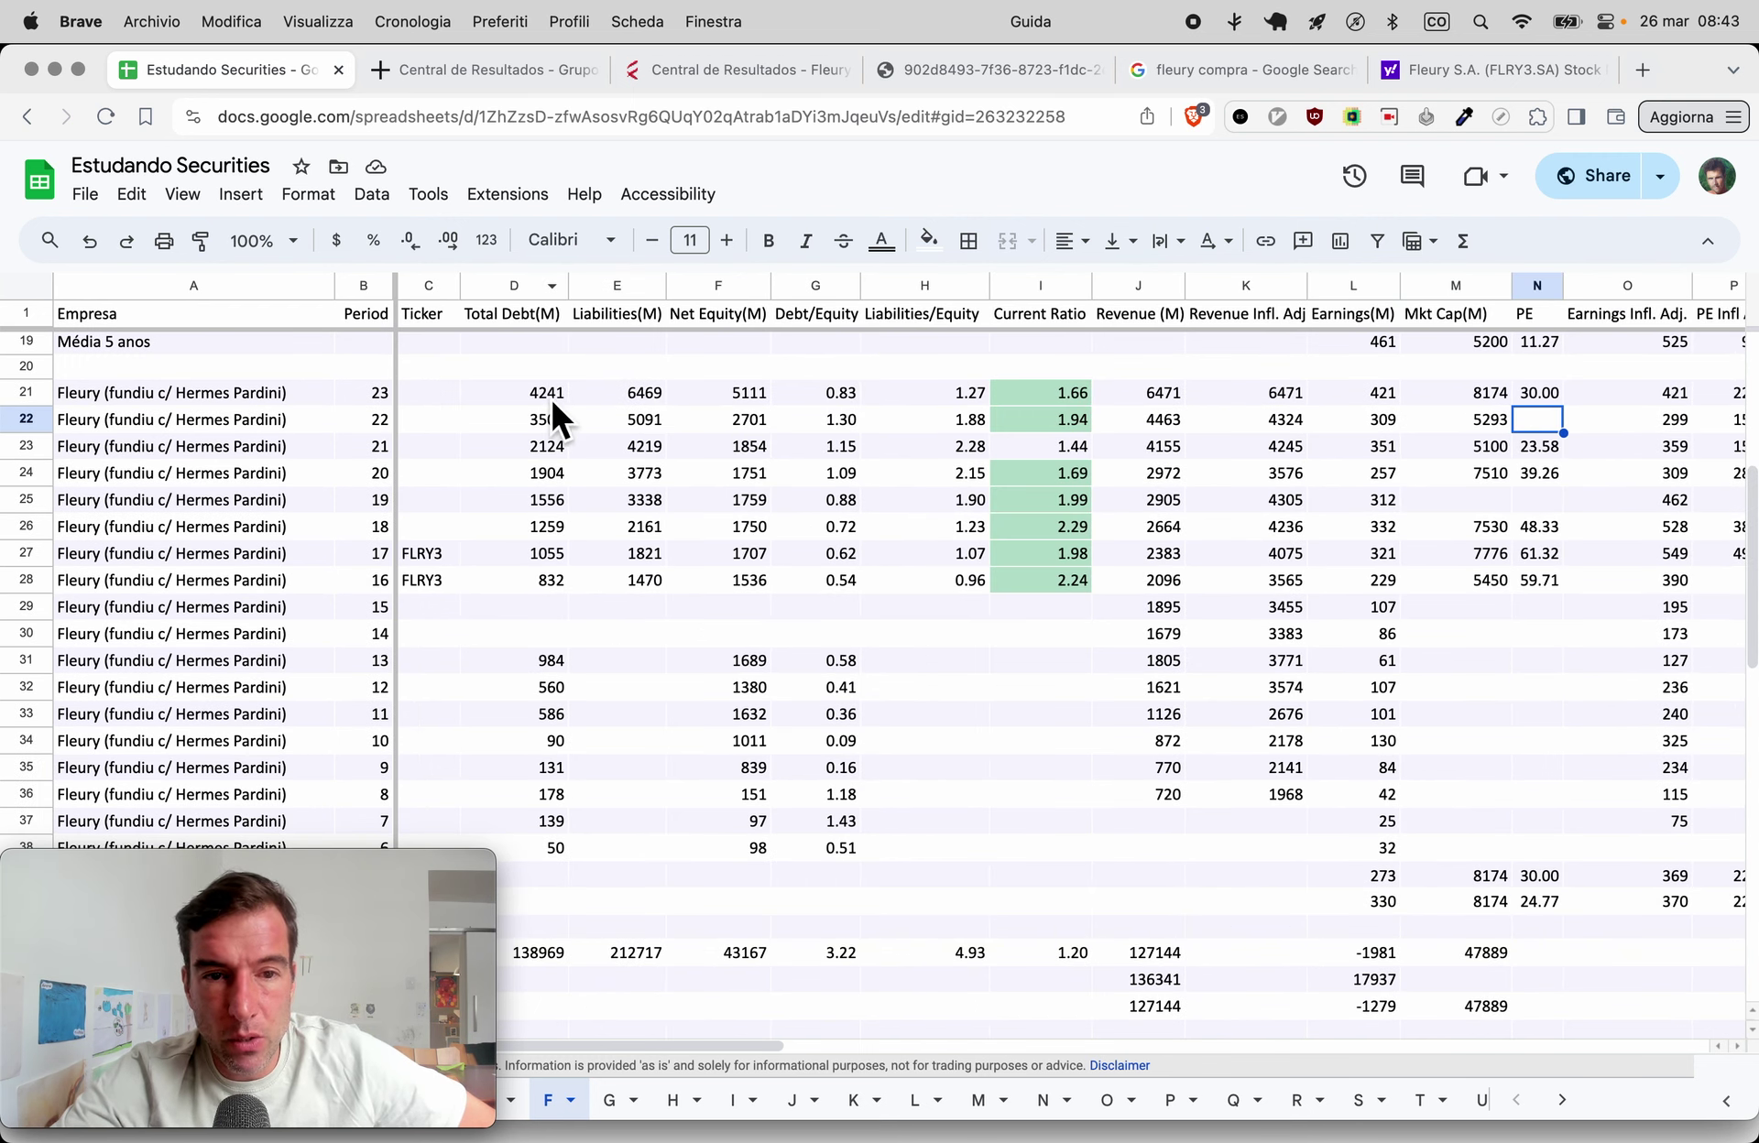
scroll(1323, 767, "right", 5)
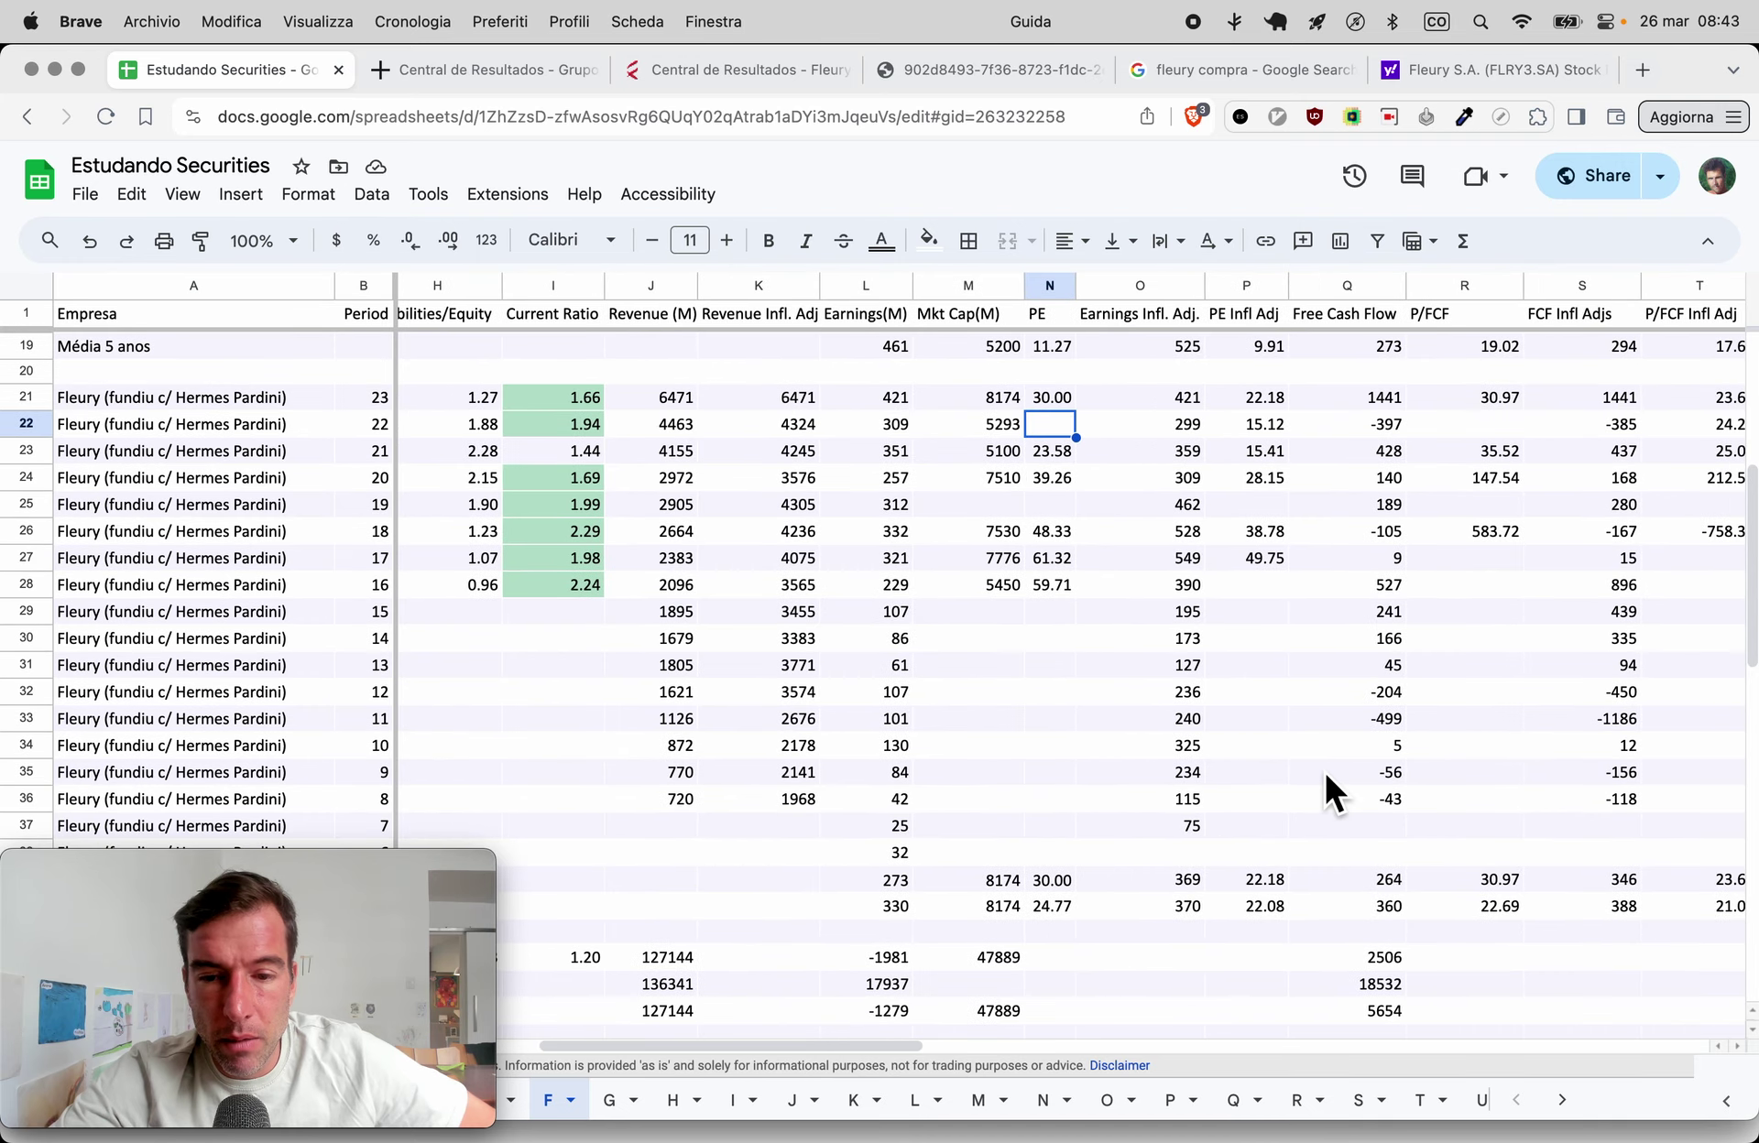
scroll(1200, 871, "right", 3)
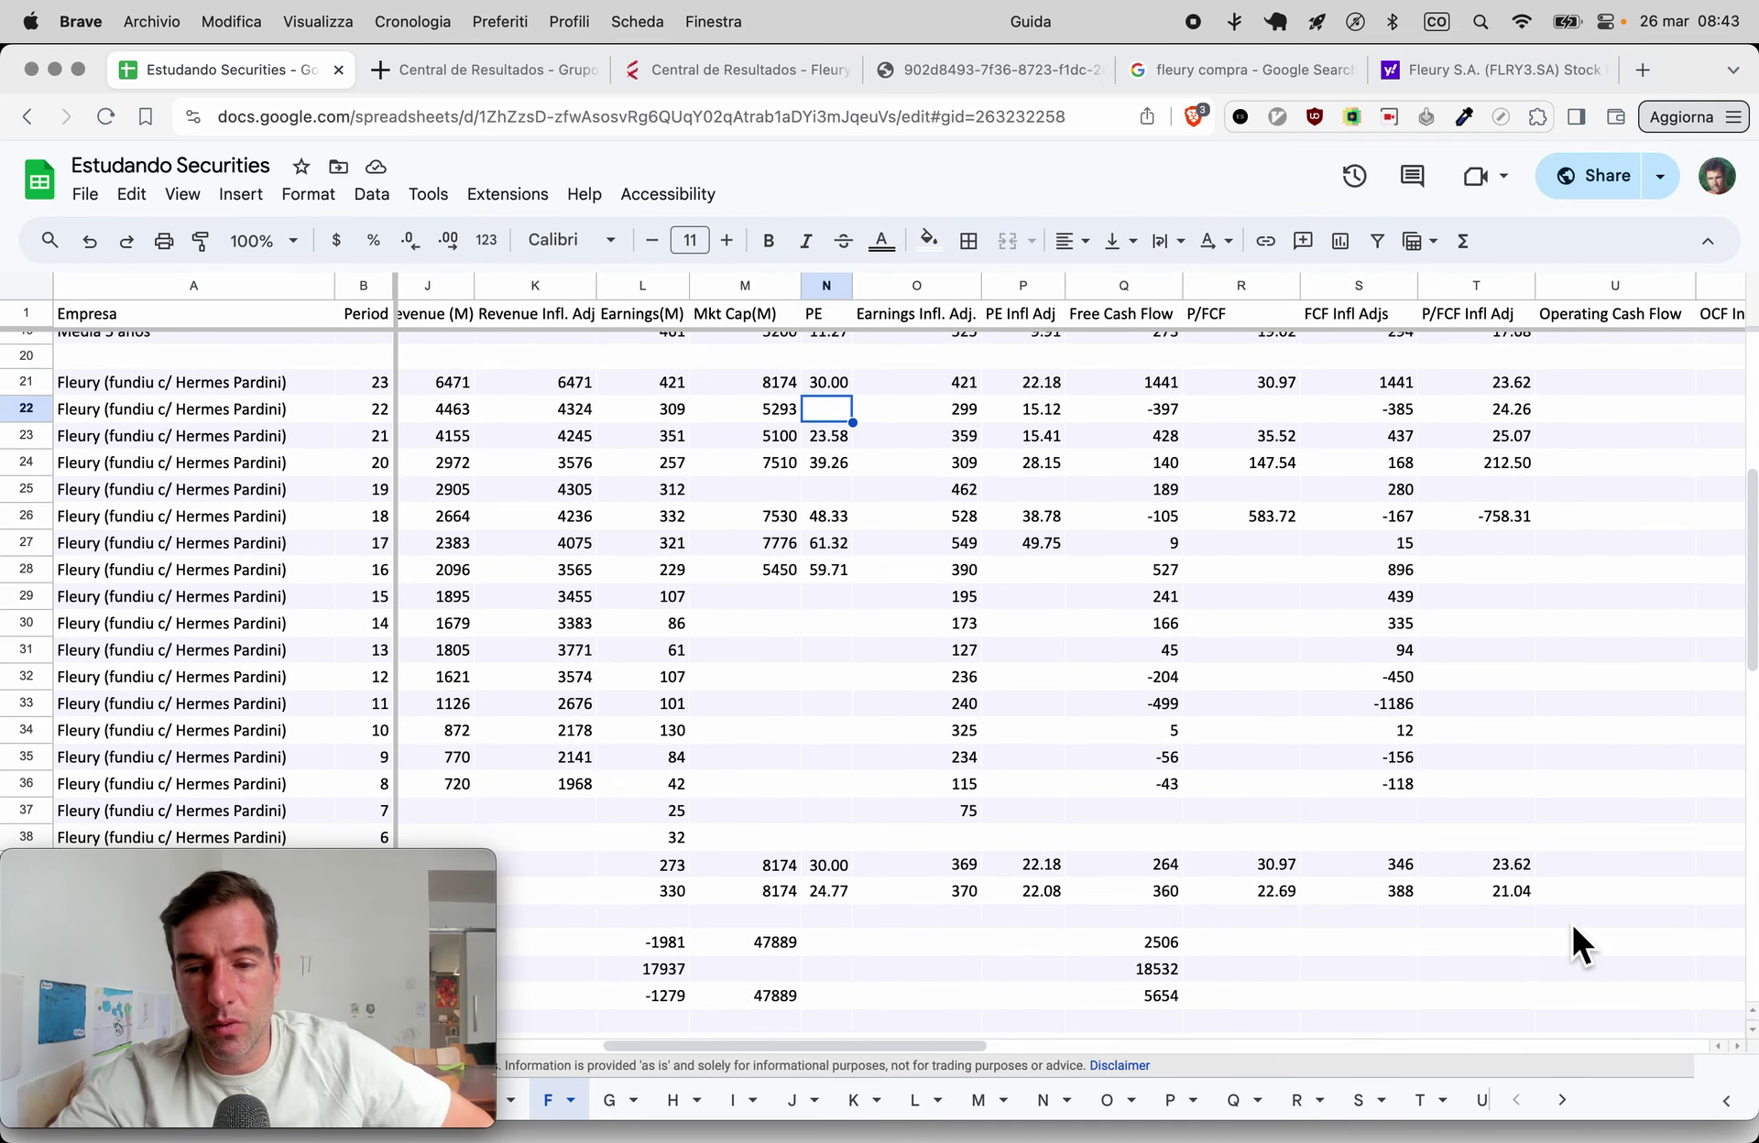
scroll(1405, 899, "left", 7)
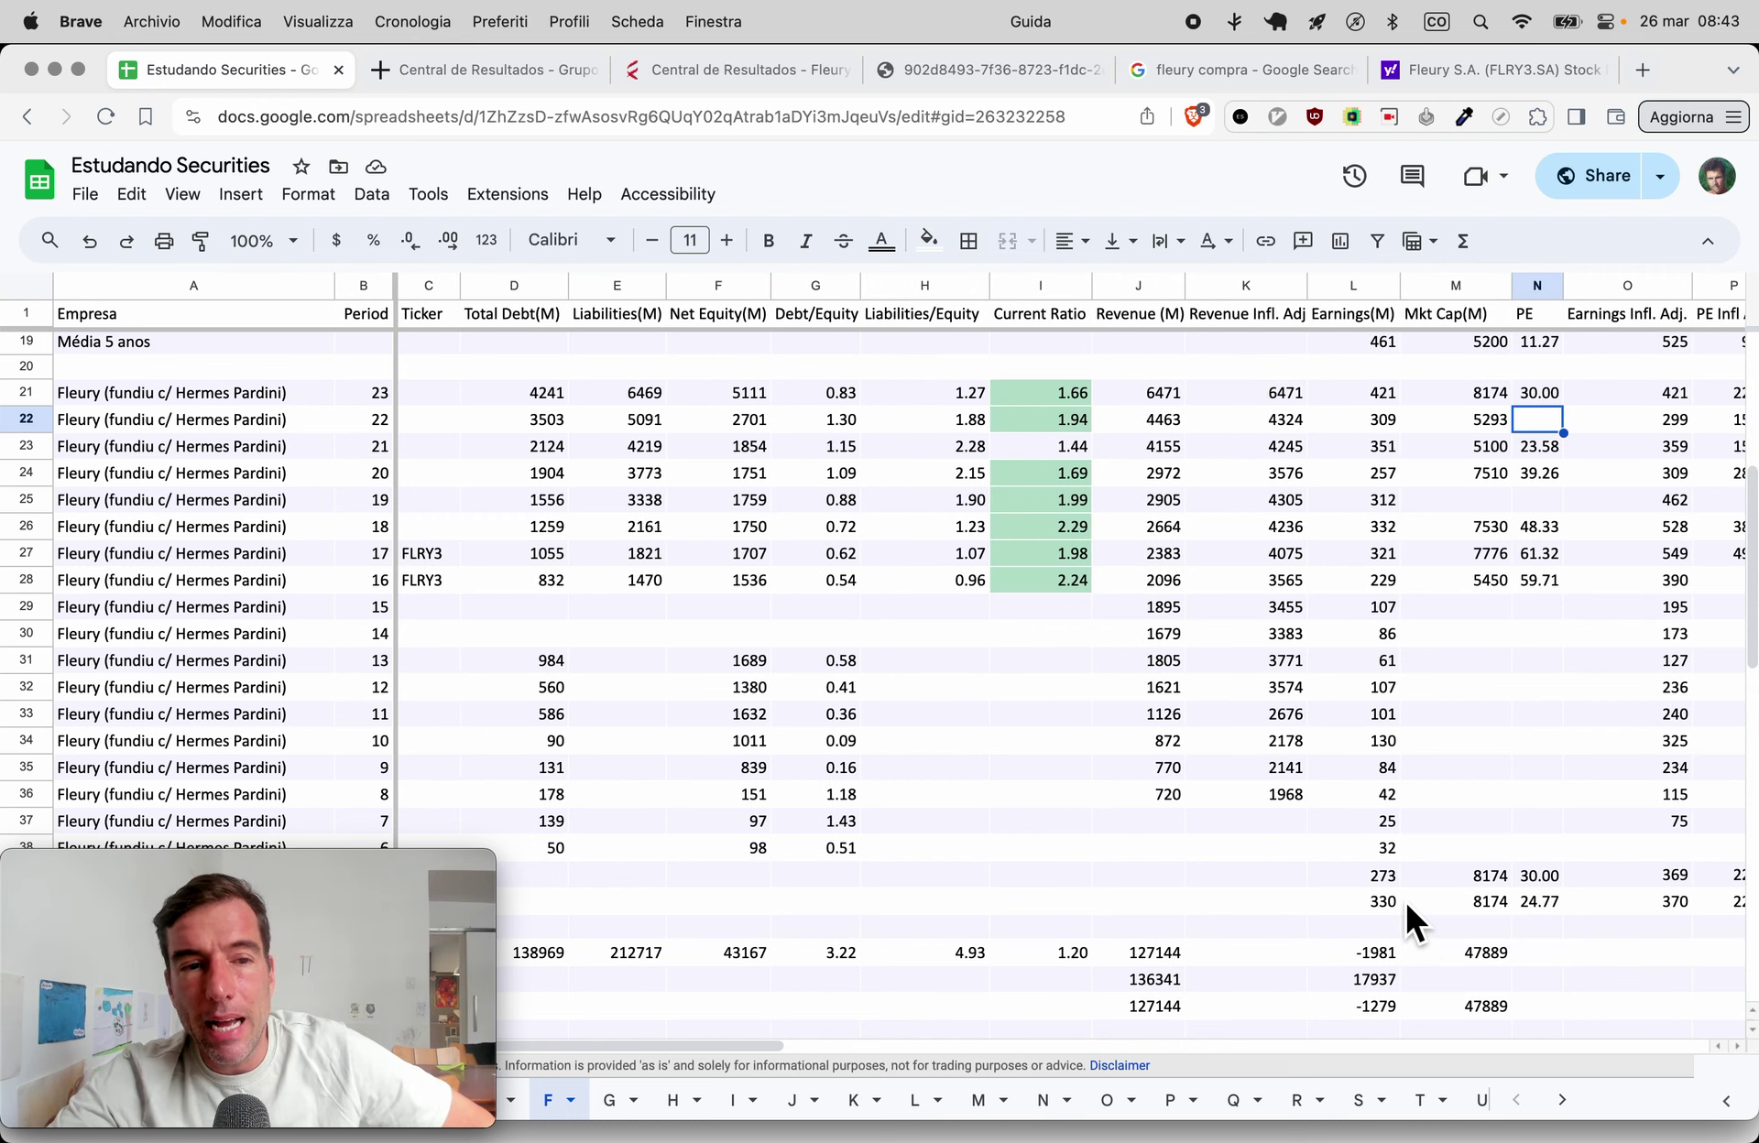
scroll(1405, 899, "right", 5)
scroll(1405, 899, "down", 1)
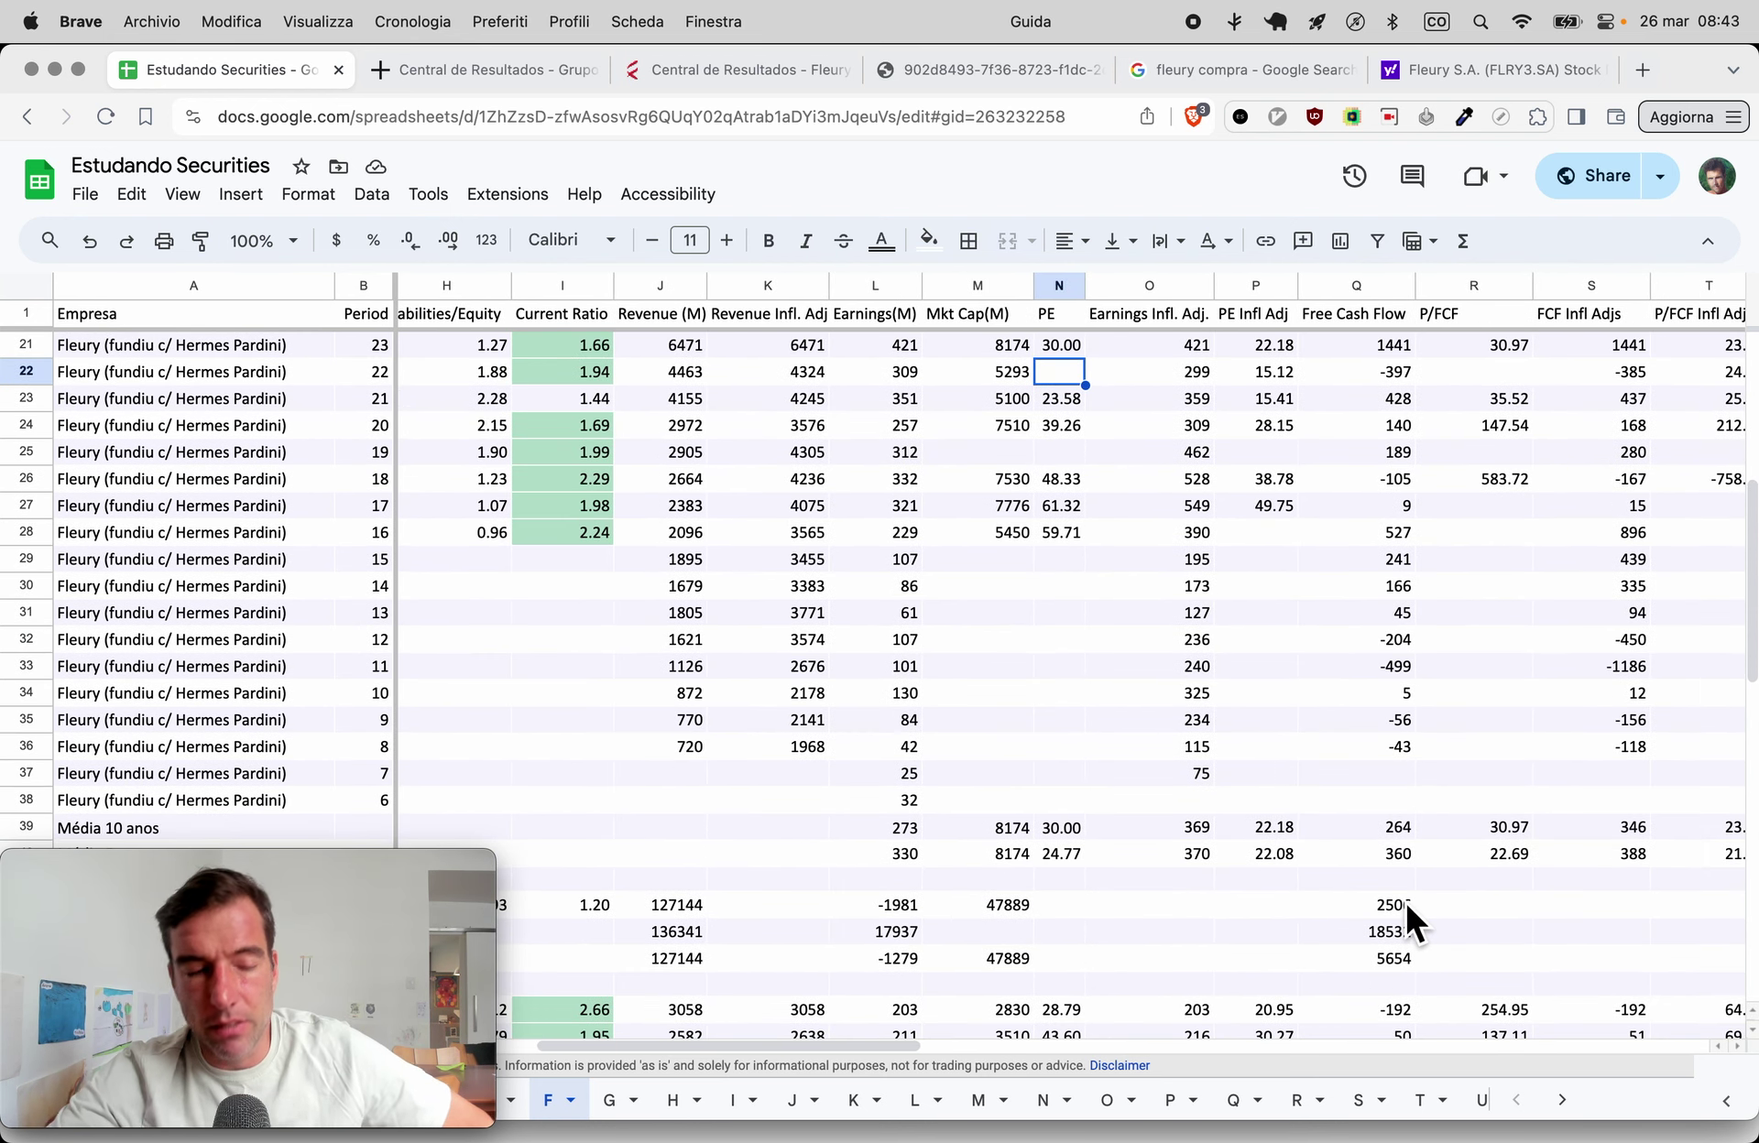